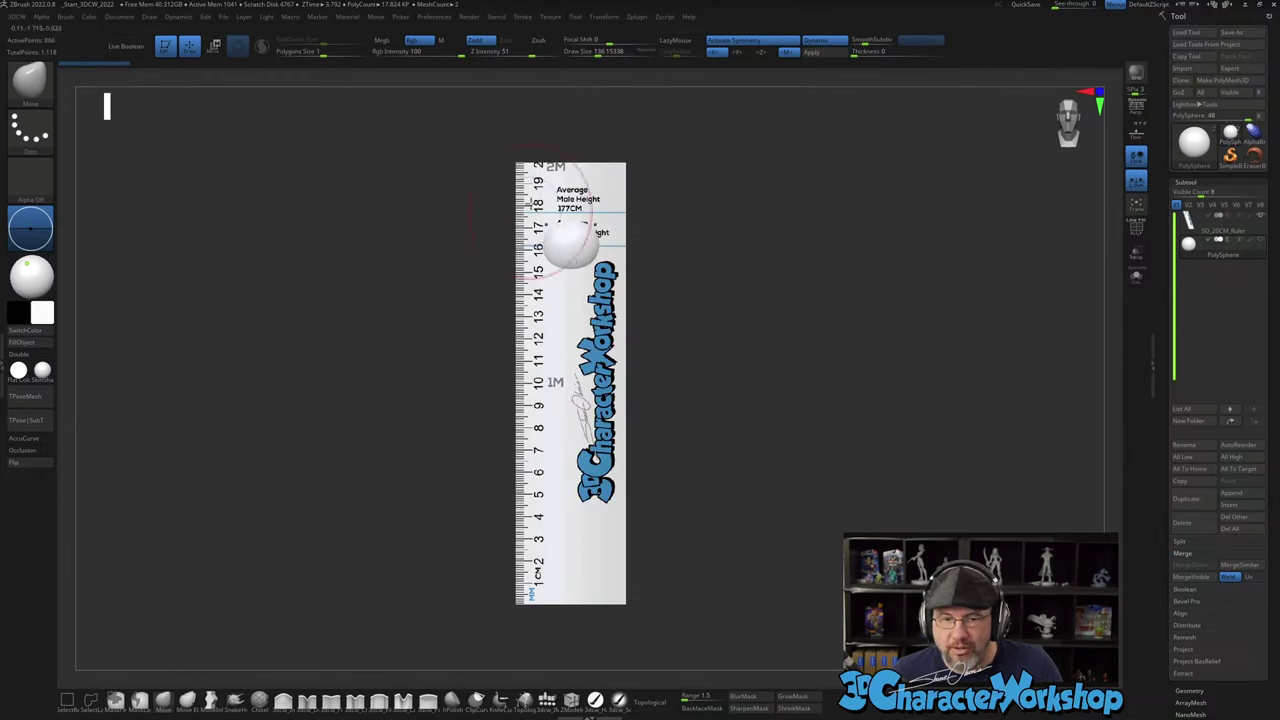
Step: Load the flying pig concept texture into Spotlight, reduce it in size and park it in the canvas's upper-left corner
click(551, 18)
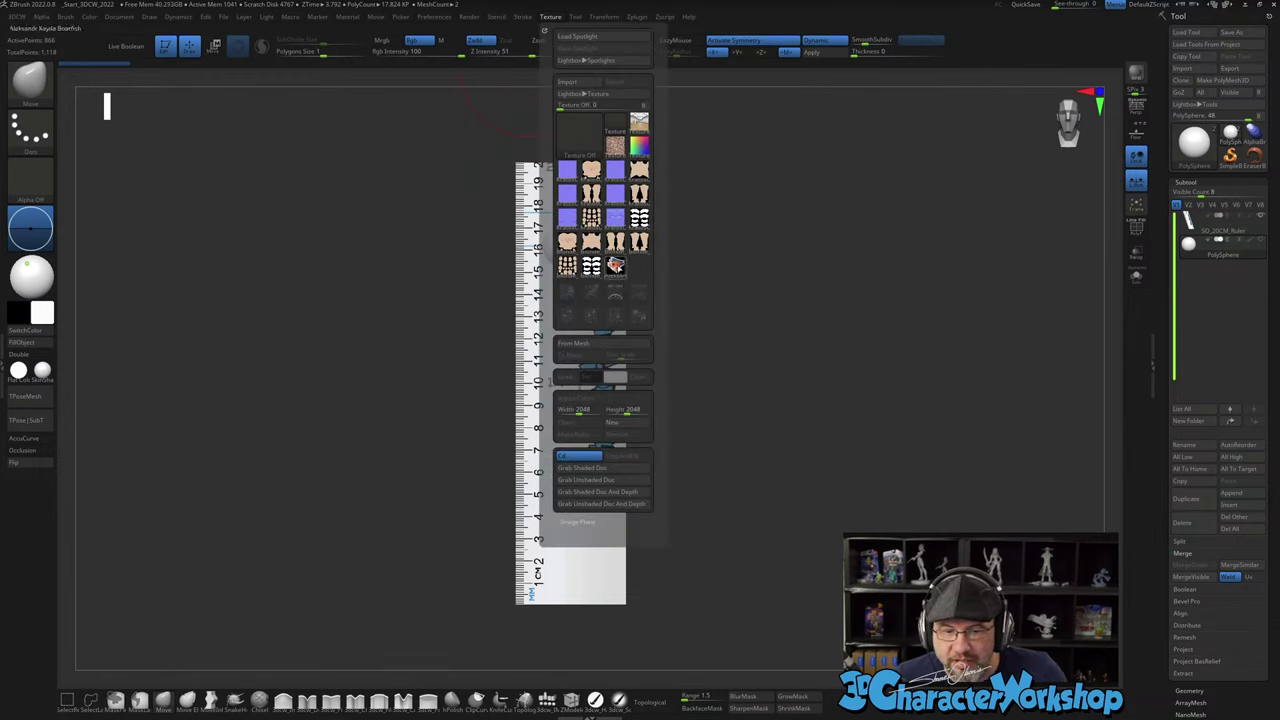
click(615, 264)
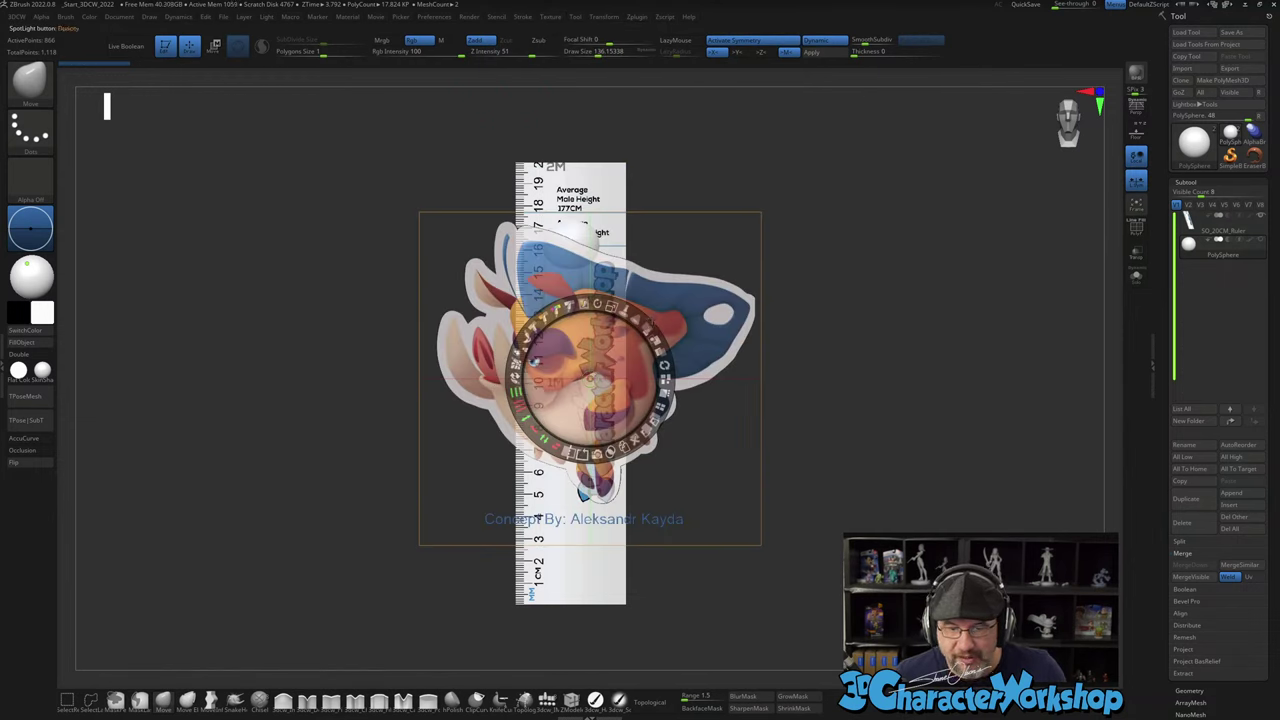
drag(650, 325, 676, 375)
drag(579, 340, 233, 167)
drag(254, 232, 186, 198)
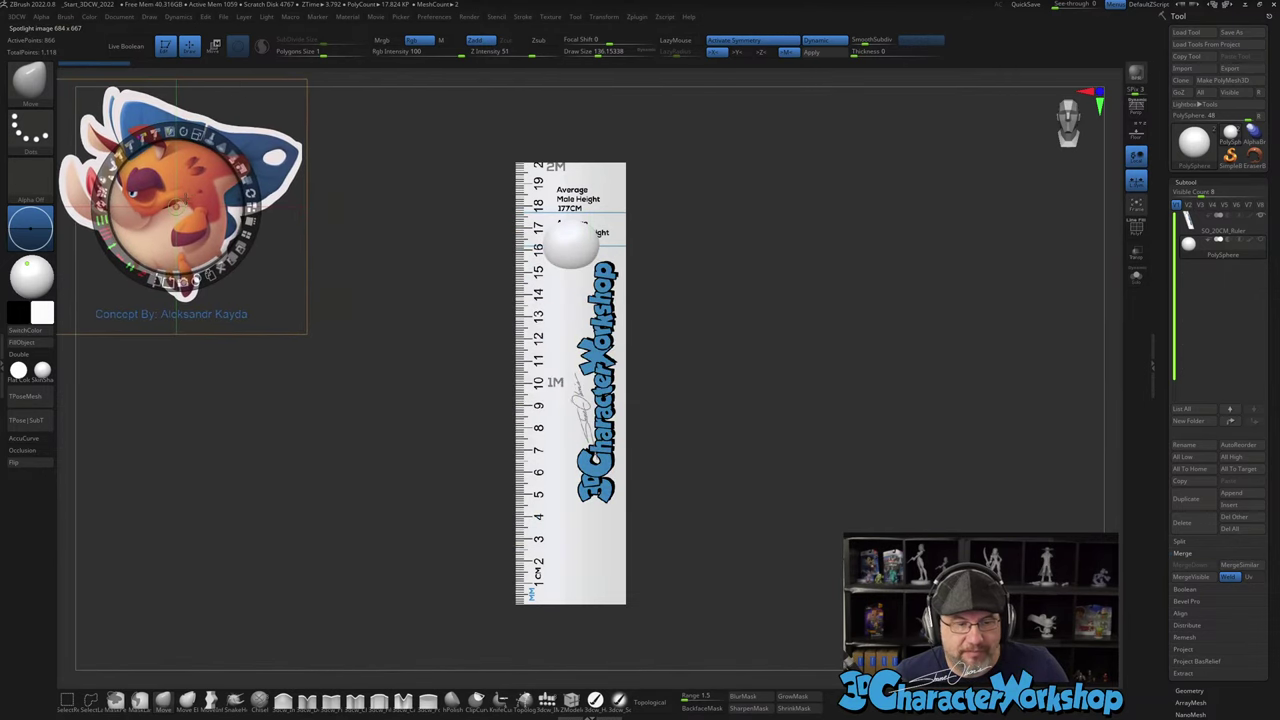
drag(197, 134, 224, 146)
drag(212, 196, 246, 226)
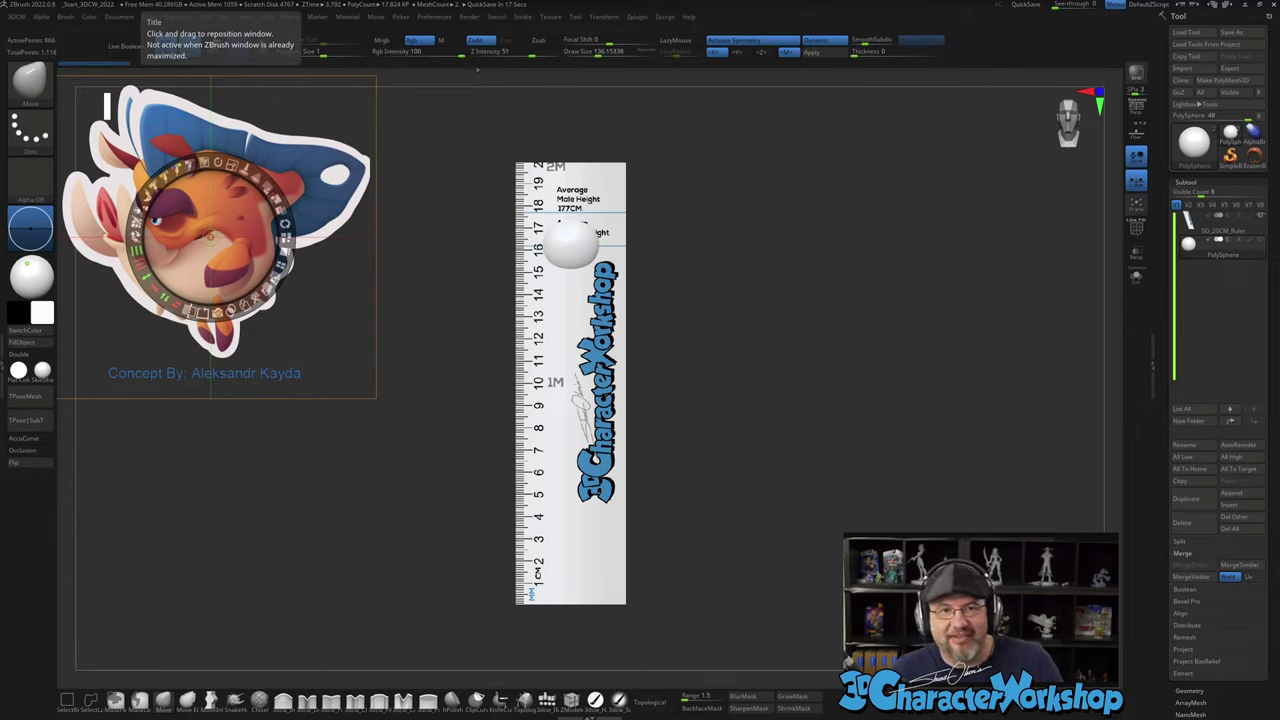
click(721, 278)
key(z)
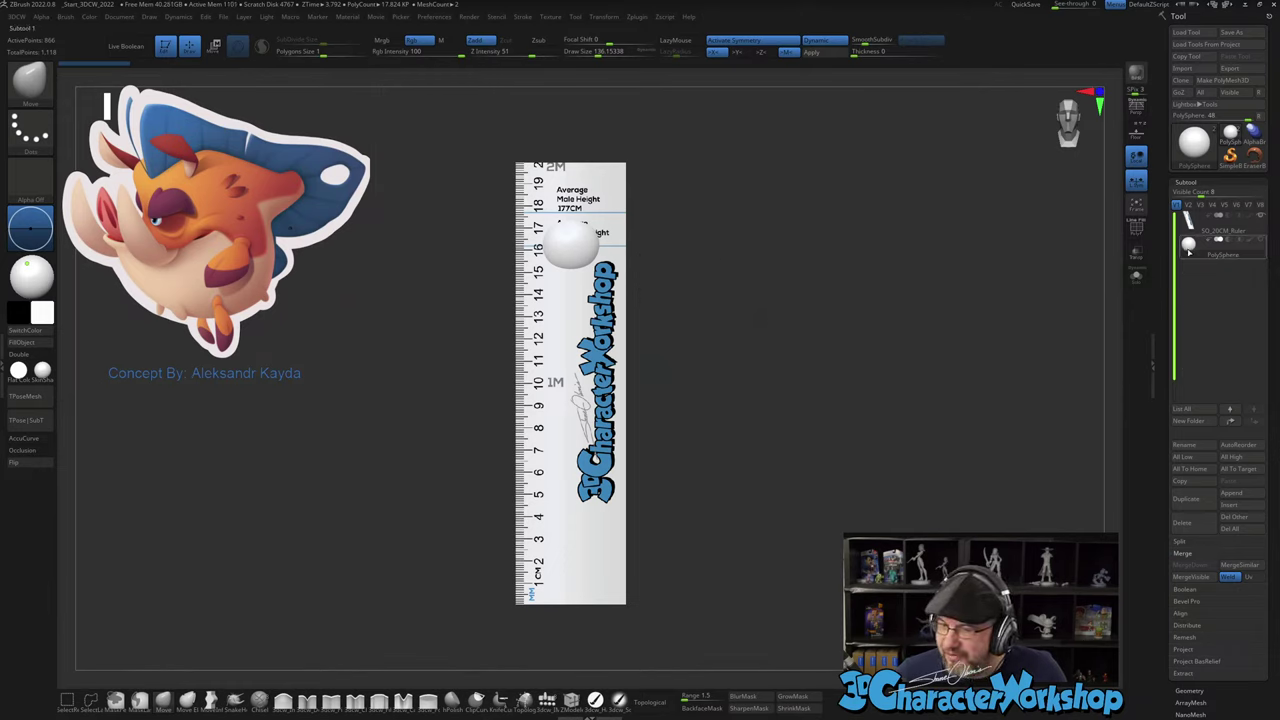
Step: Hide the 20 cm ruler subtool and scale the PolySphere up uniformly with the transform gizmo
click(1261, 215)
key(w)
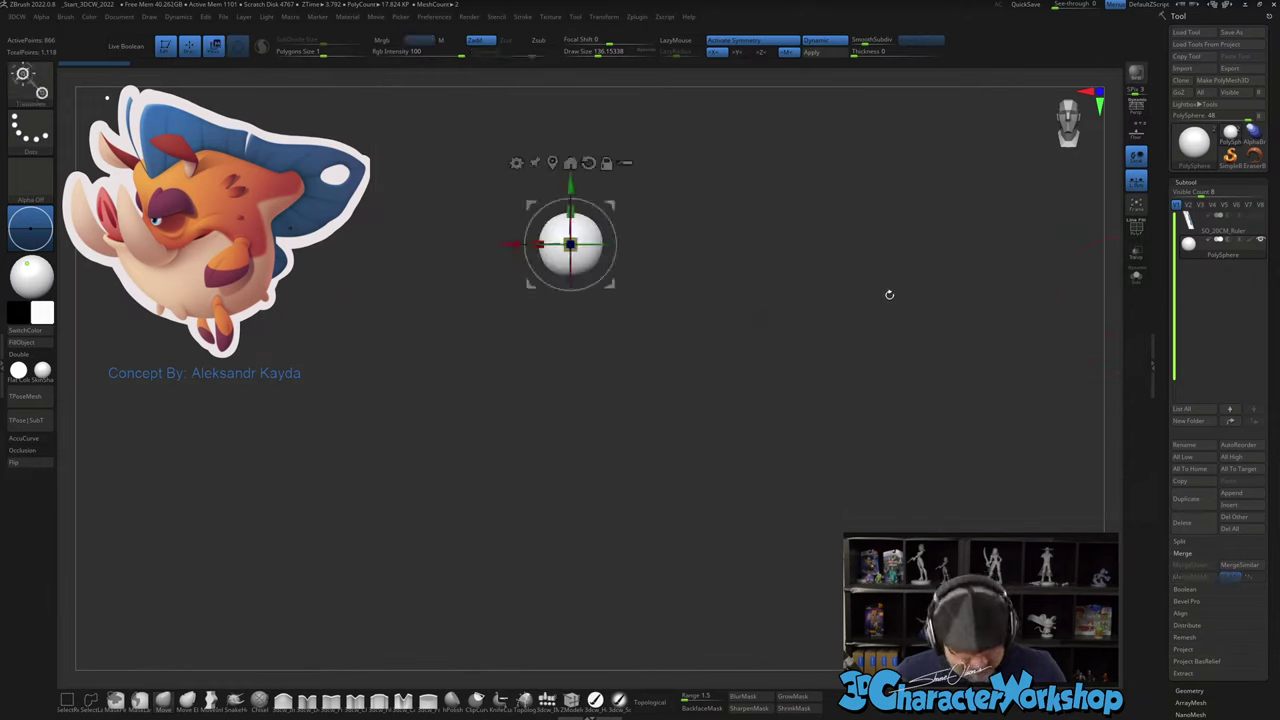
drag(570, 244, 678, 187)
alt+drag(886, 271, 892, 405)
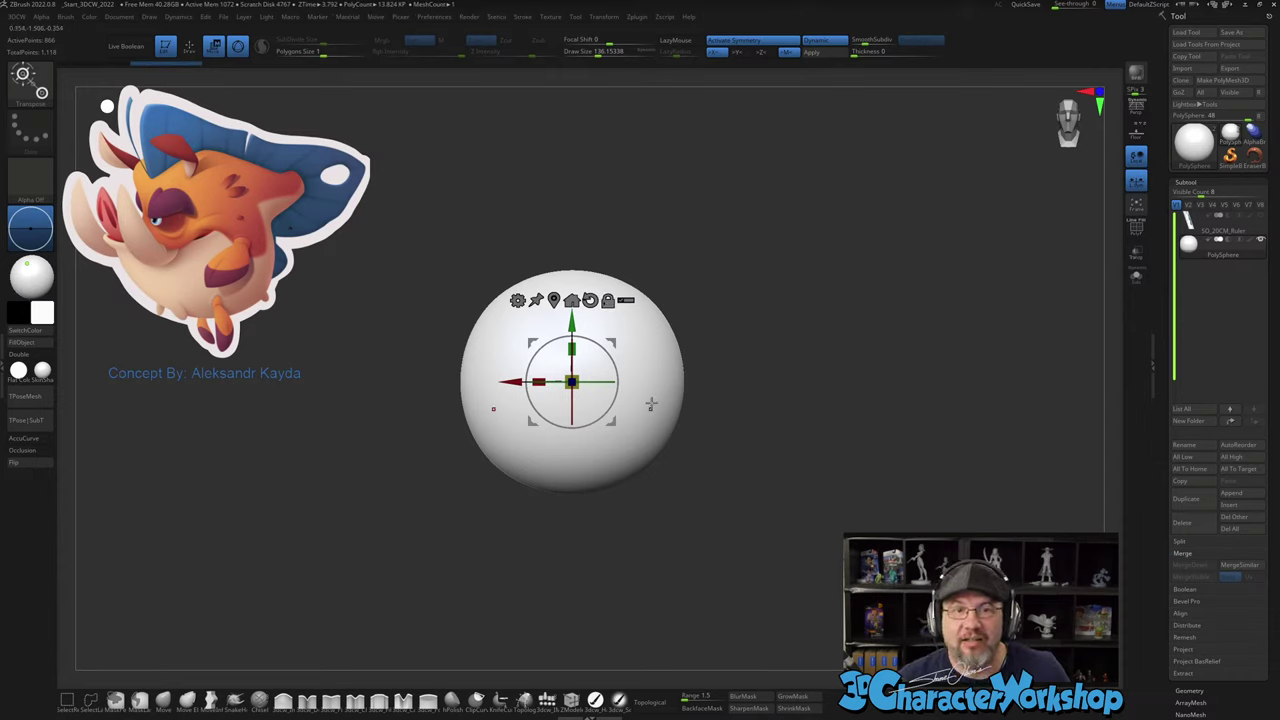
alt+right_drag(669, 340, 666, 367)
right_drag(666, 367, 688, 336)
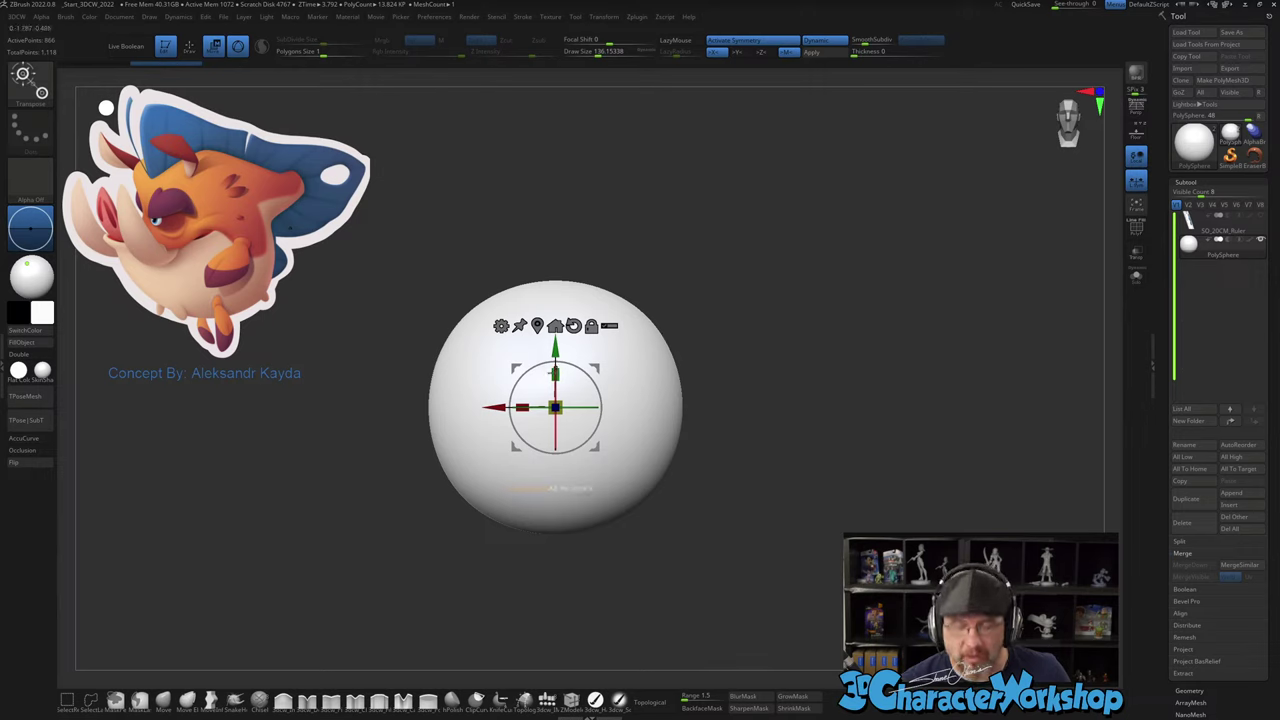
Step: Scale the sphere along its X axis to make the body narrower, and turn to its side profile
drag(523, 406, 591, 407)
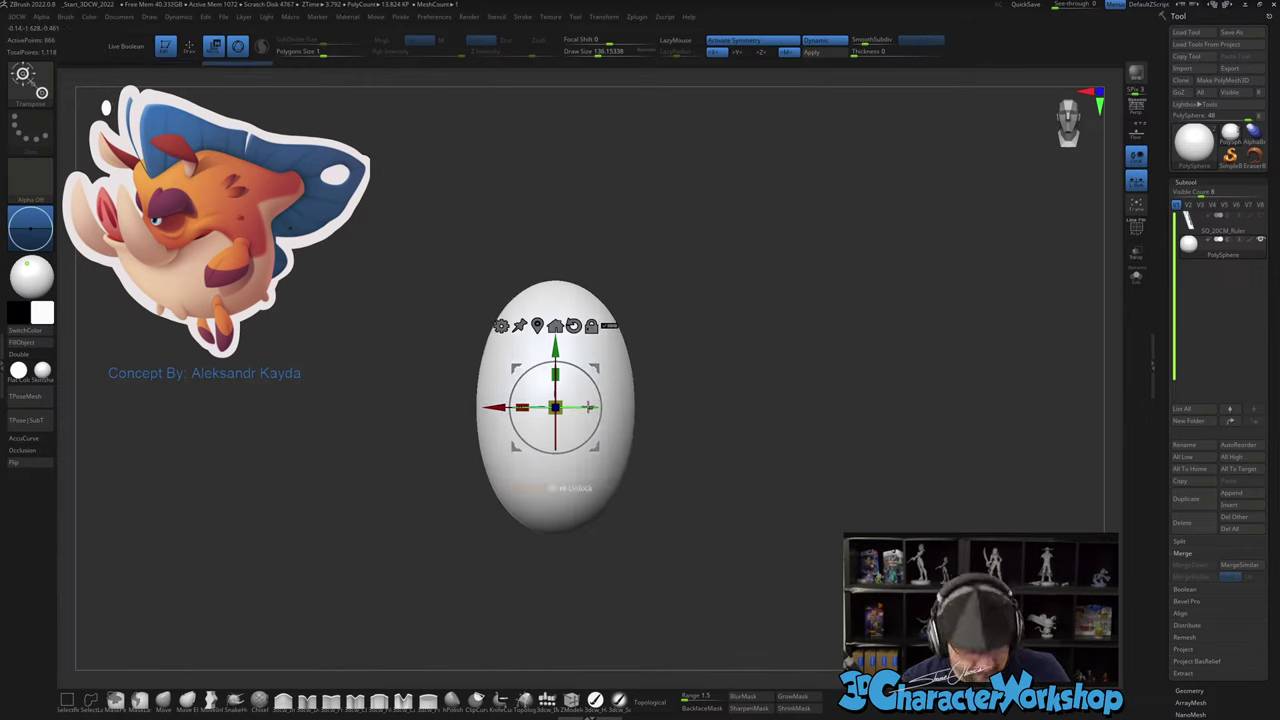
right_drag(682, 440, 639, 437)
alt+drag(731, 459, 760, 468)
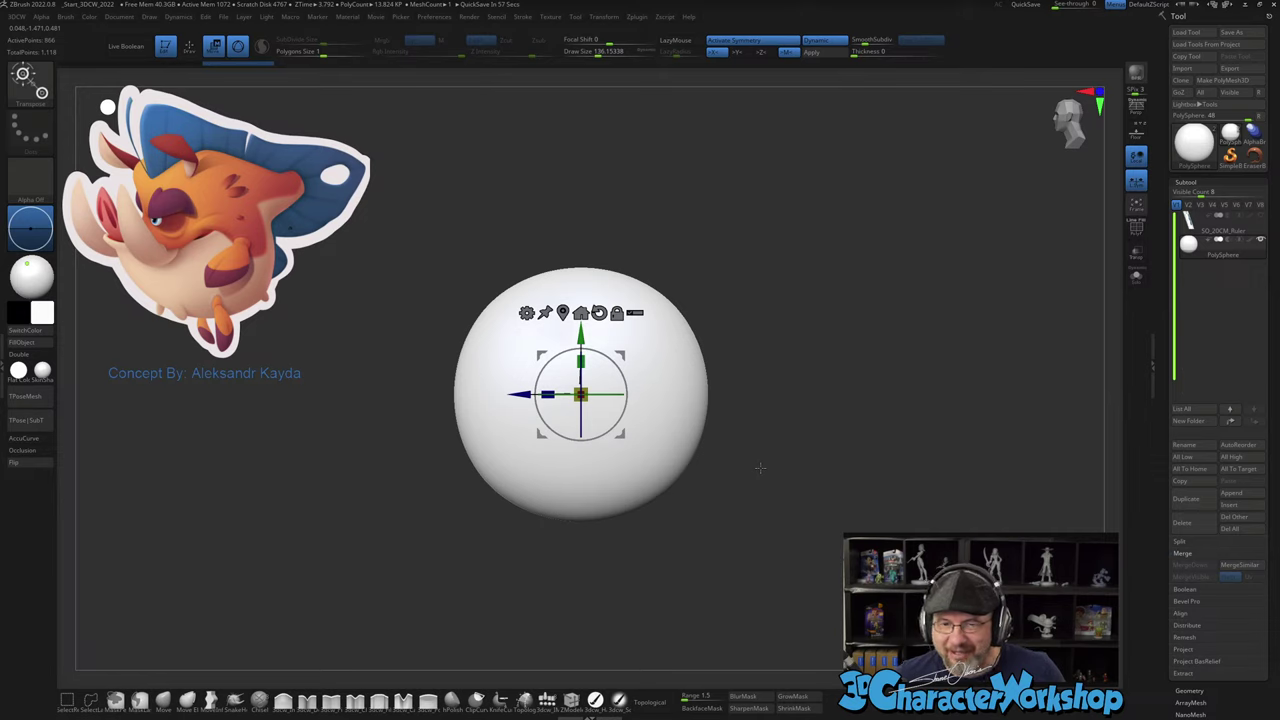
Step: Sample the orange body colour from the concept image and apply it to the sphere
alt+drag(760, 465, 763, 424)
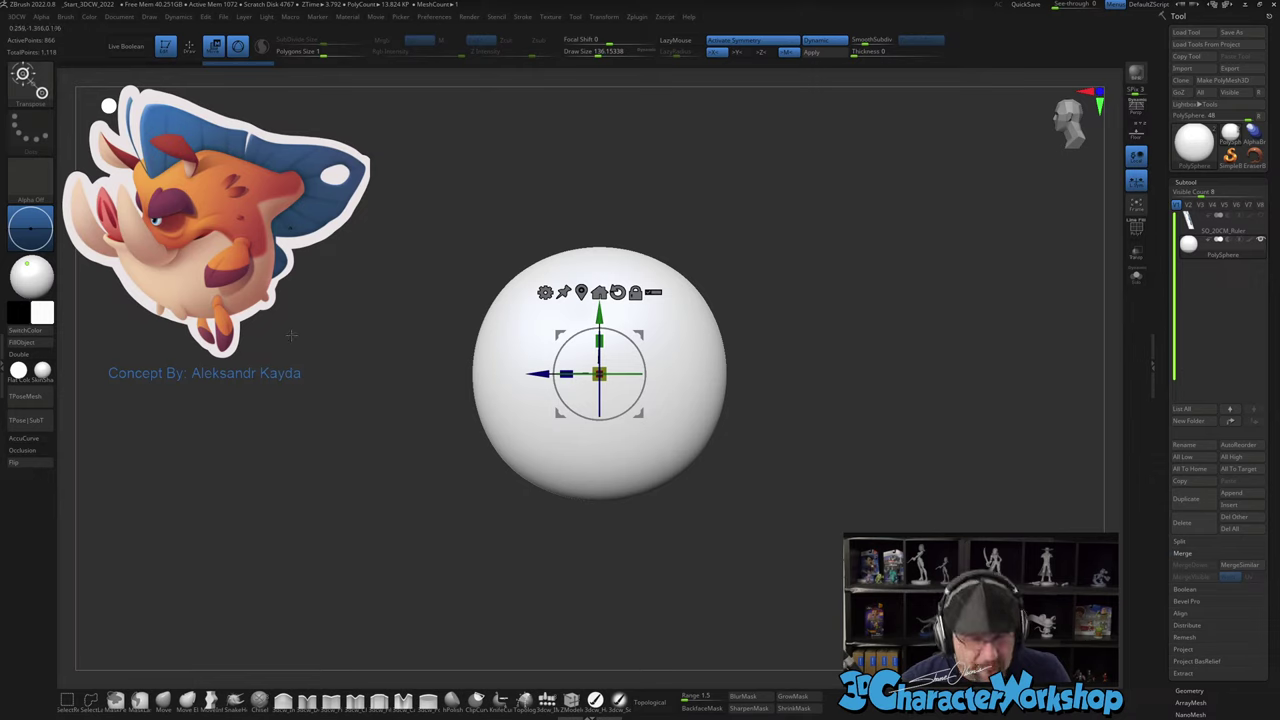
key(c)
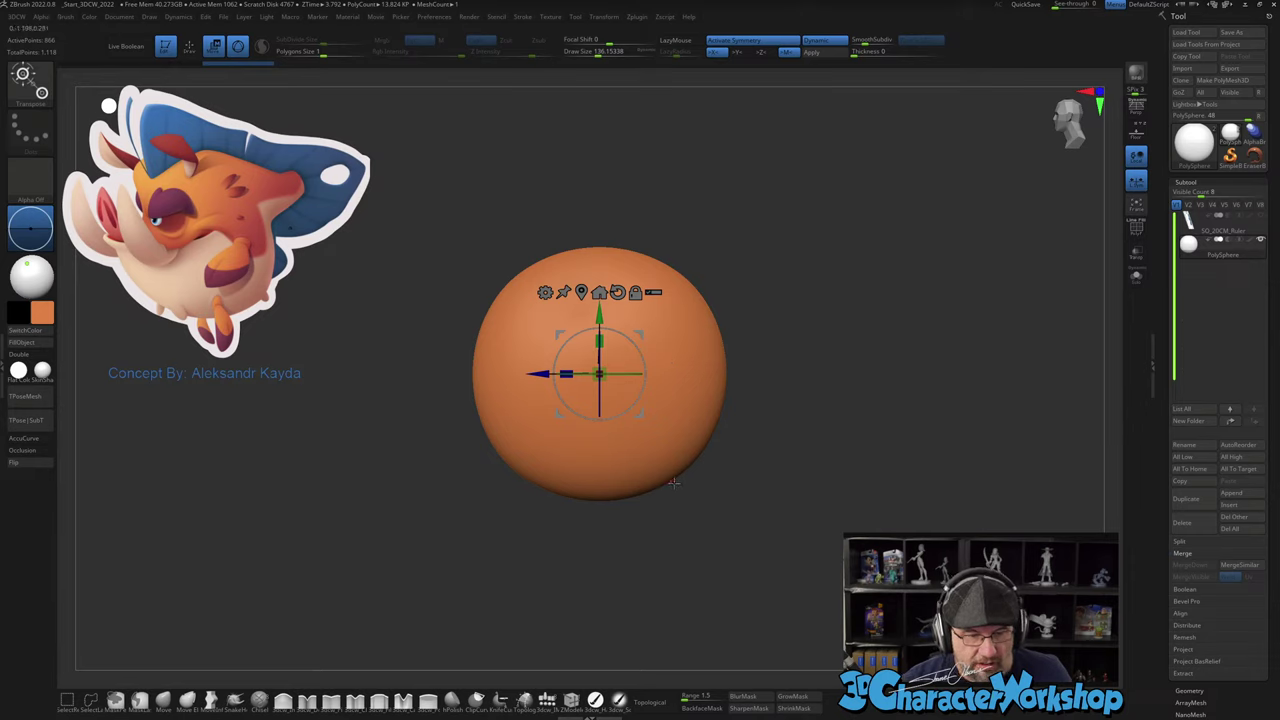
alt+drag(677, 504, 674, 529)
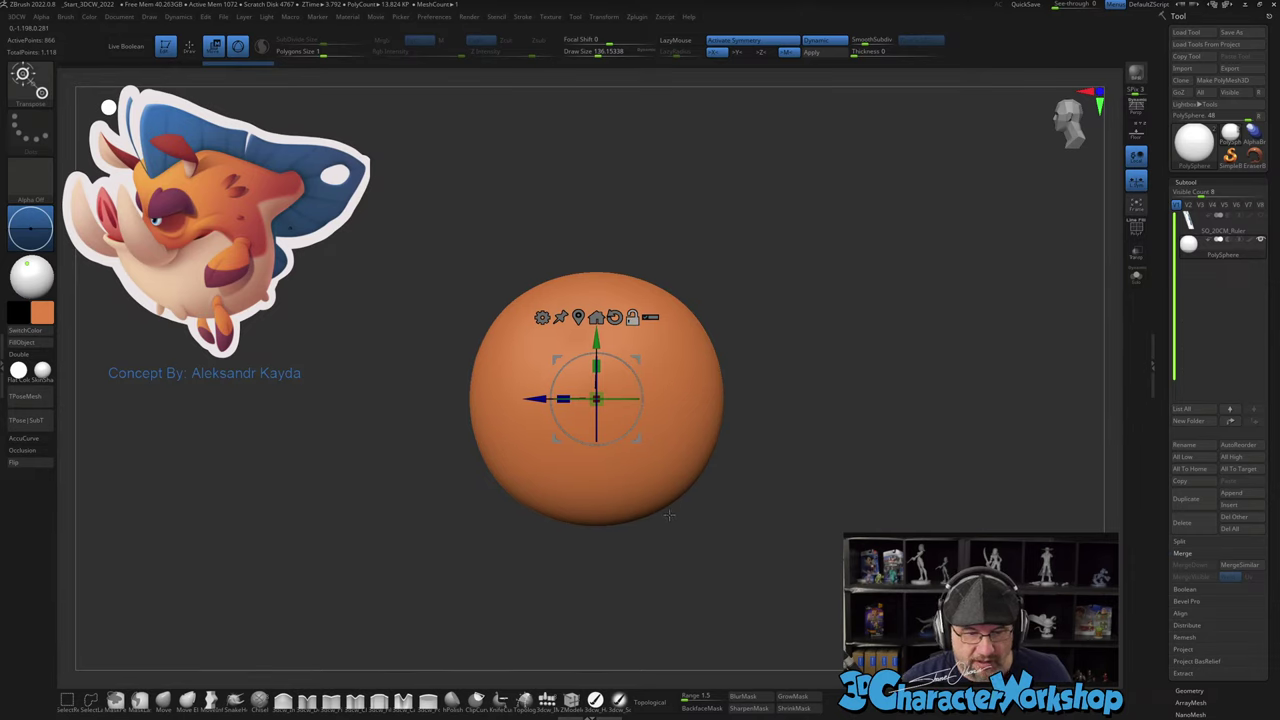
Step: With the Move brush, pull the sphere's upper rear outward into a tapered point and smooth the area beneath it
click(164, 702)
key(s)
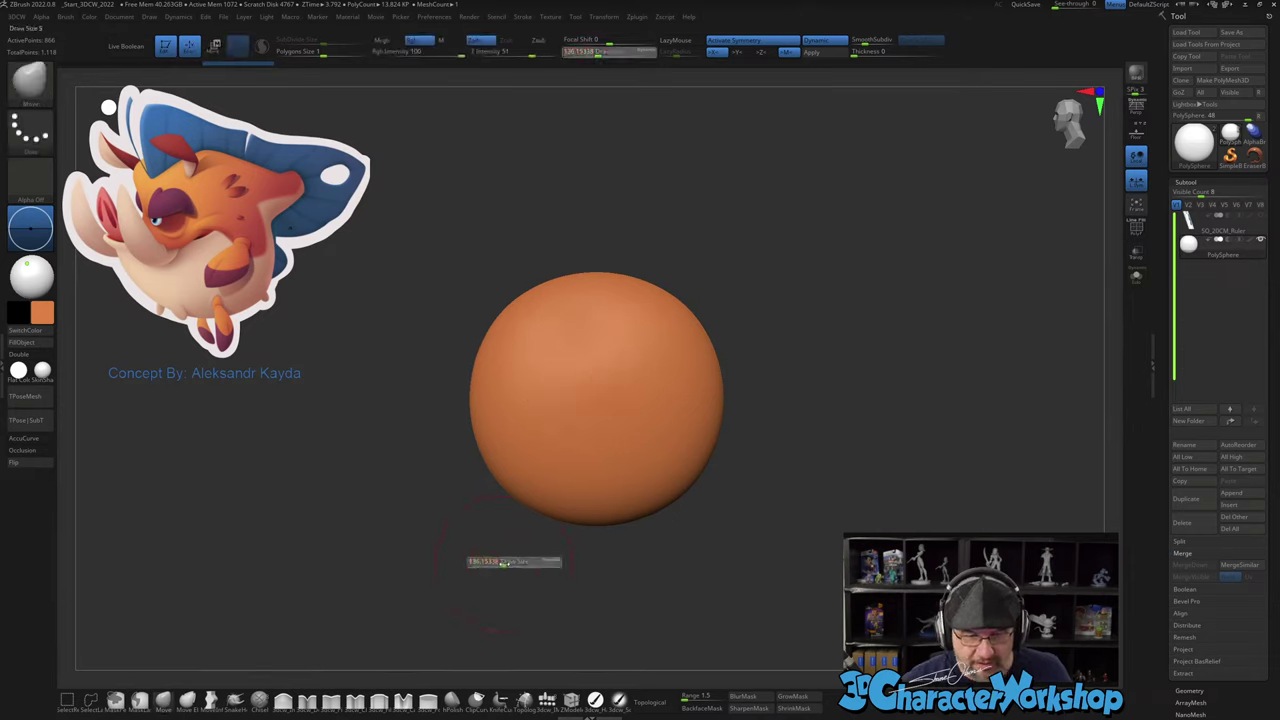
click(505, 562)
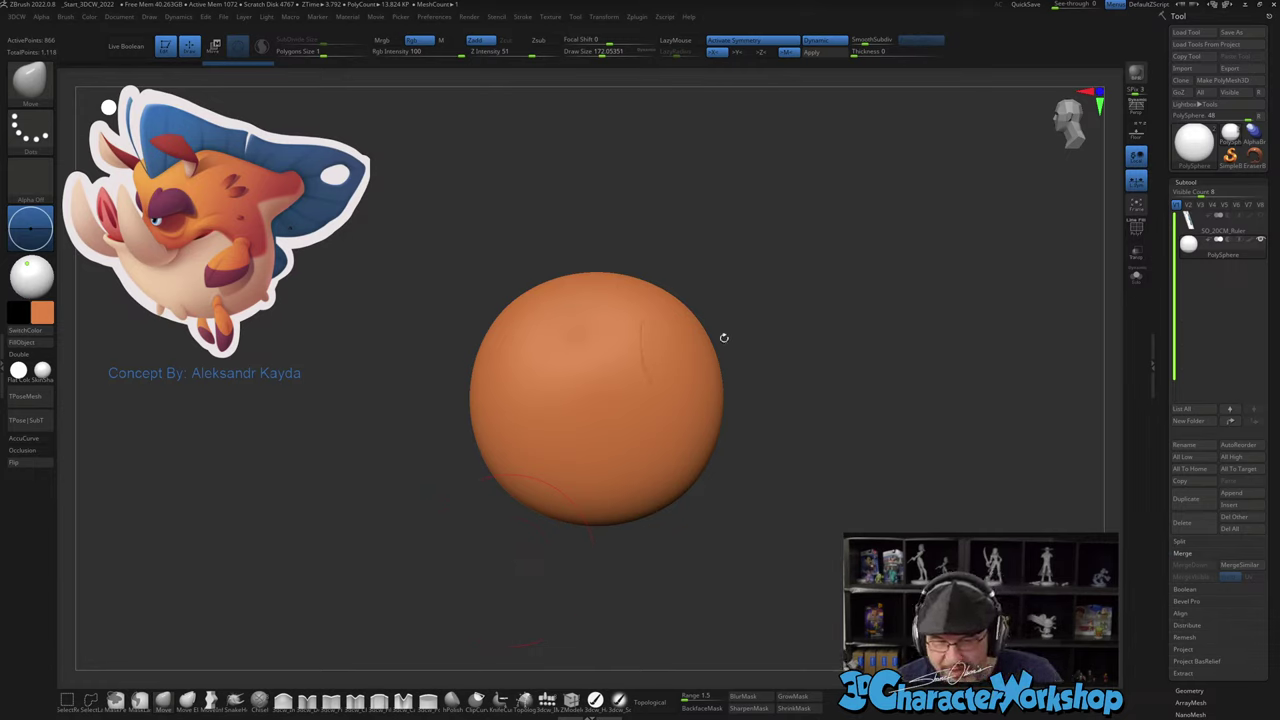
alt+drag(761, 323, 737, 341)
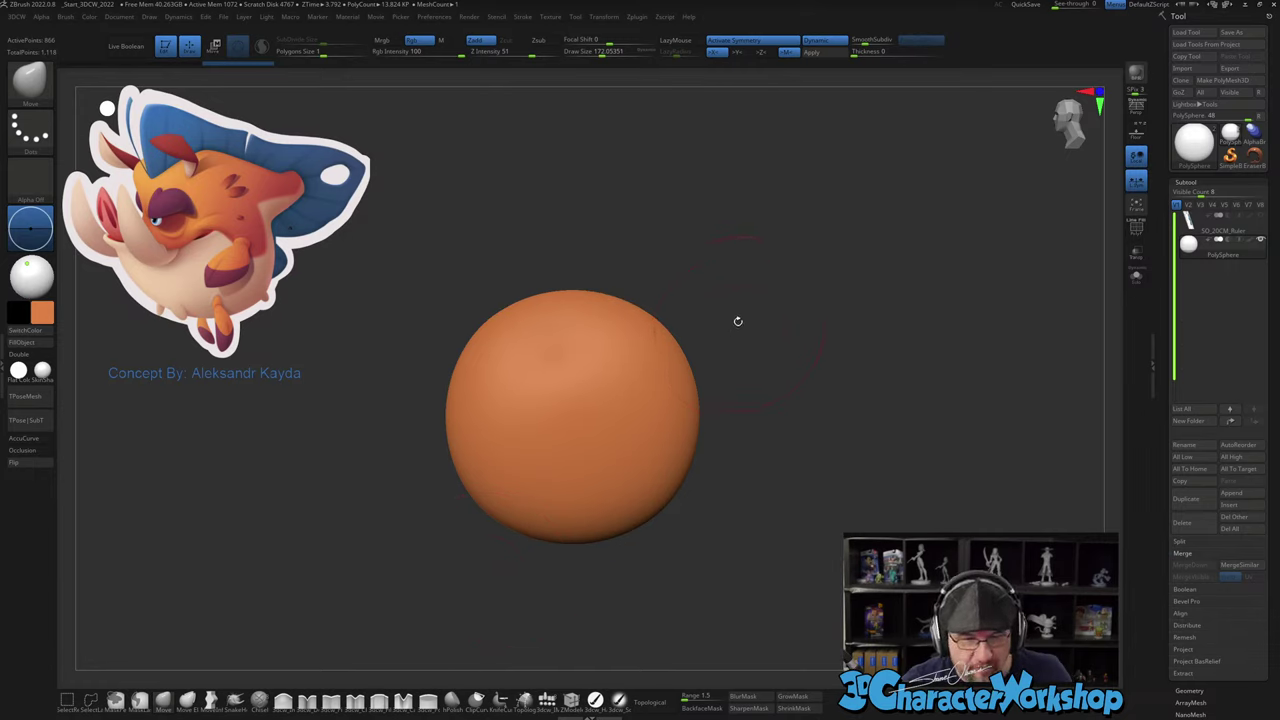
alt+drag(697, 280, 705, 328)
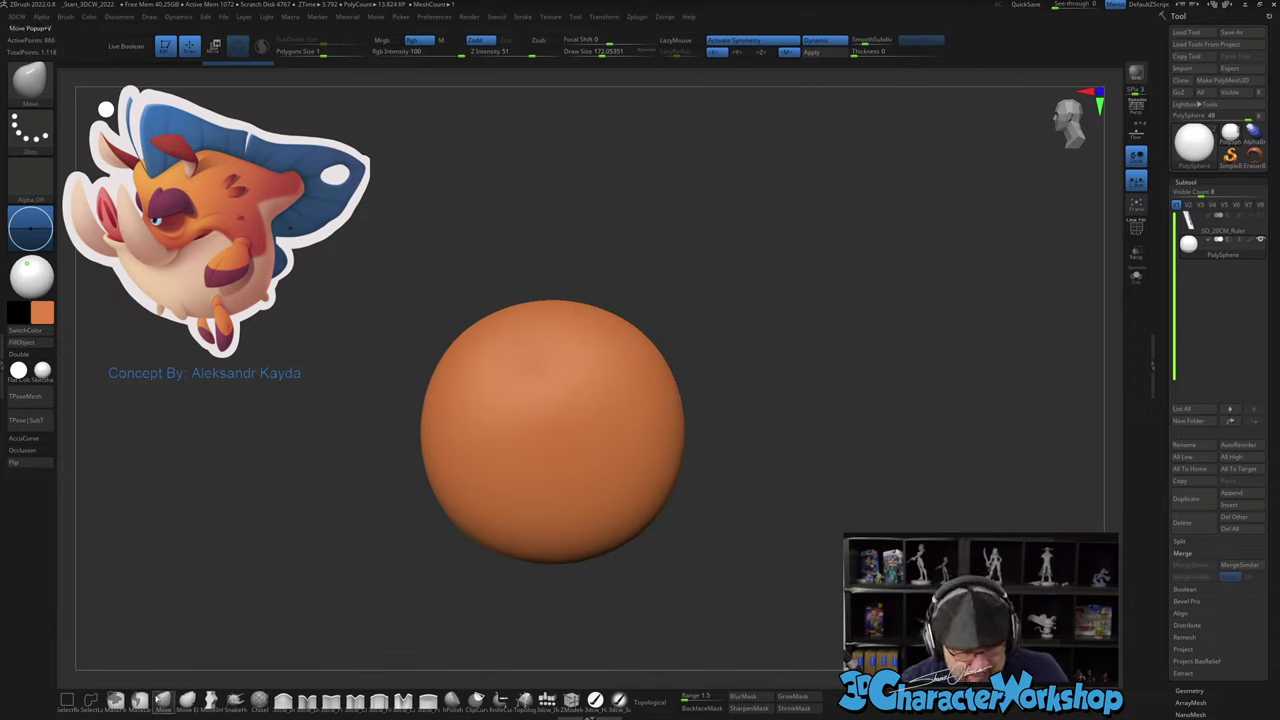
mouse_move(657, 341)
mouse_down()
mouse_move(756, 342)
mouse_move(713, 337)
mouse_move(763, 330)
mouse_move(762, 361)
mouse_up()
key(s)
drag(756, 332, 763, 343)
mouse_move(700, 400)
shift+mouse_down()
mouse_move(760, 486)
mouse_move(777, 423)
mouse_move(752, 352)
mouse_move(774, 409)
shift+mouse_up()
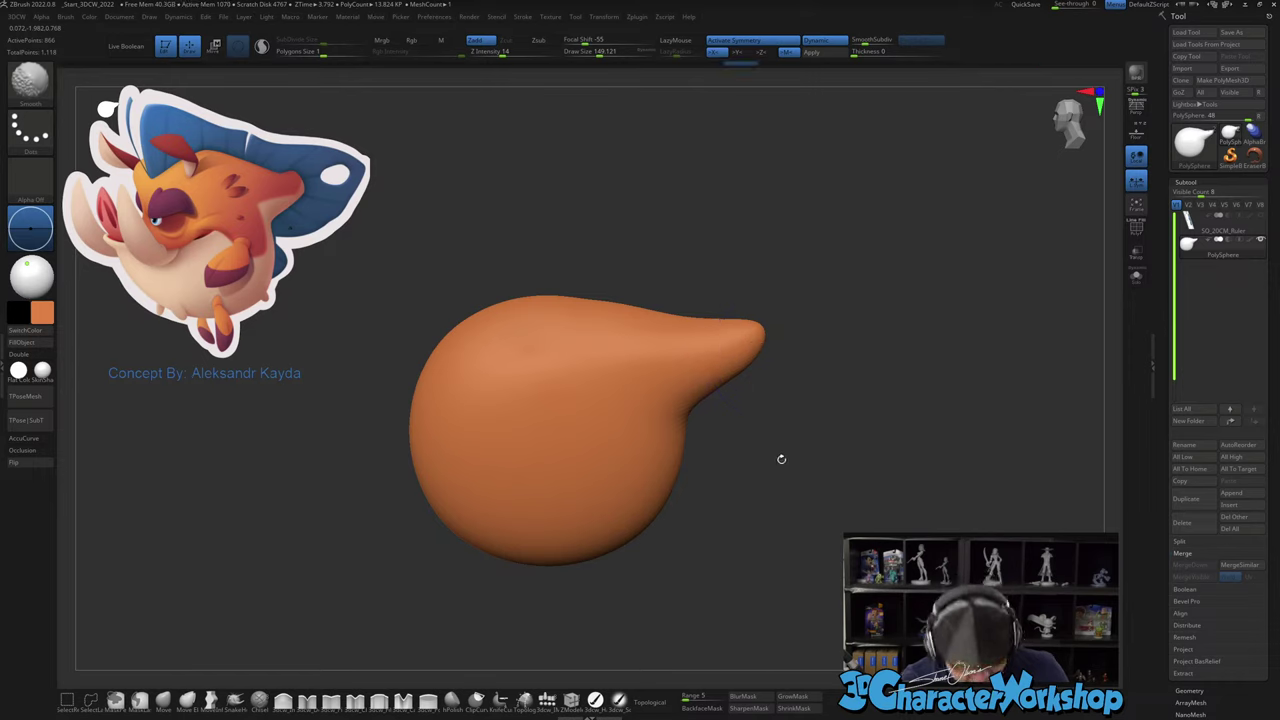
Step: Increase the Move brush draw size to about 386 and adjust the body's rounded lower mass
mouse_move(774, 460)
mouse_down()
mouse_move(774, 480)
mouse_move(766, 451)
mouse_move(741, 496)
mouse_up()
key(s)
key(s)
mouse_move(609, 474)
mouse_down()
mouse_move(620, 475)
mouse_move(590, 507)
mouse_up()
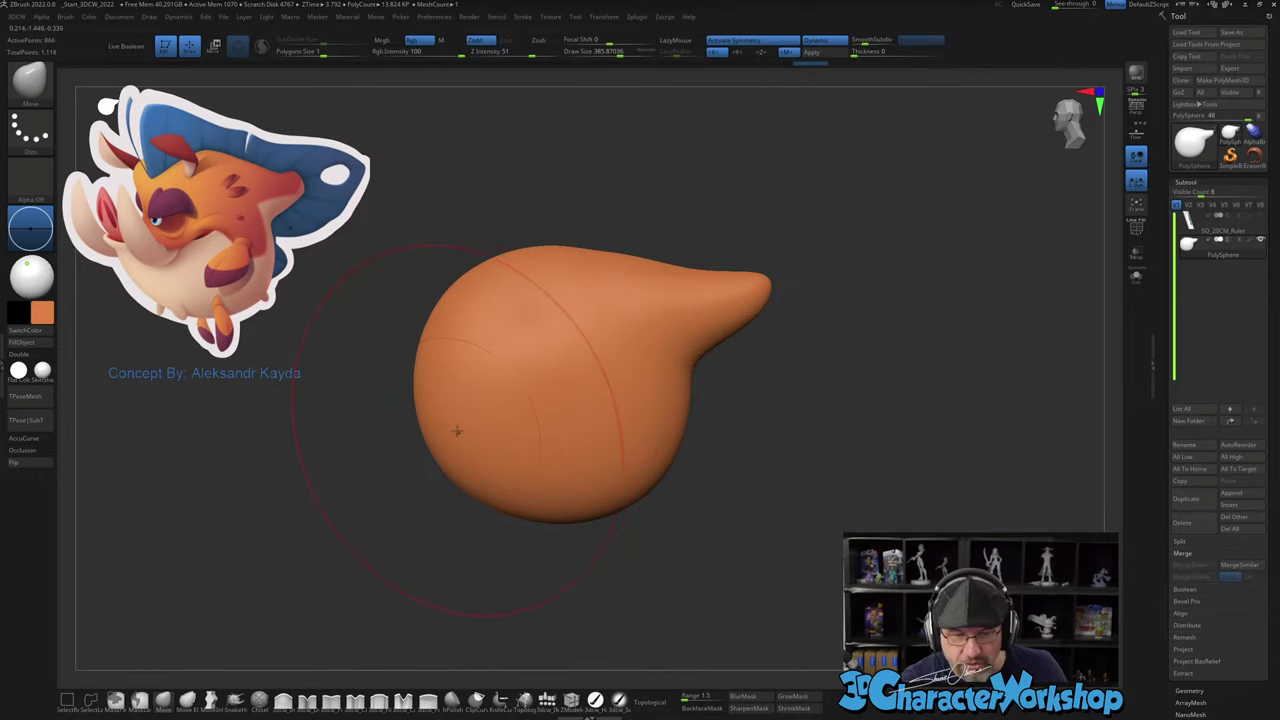
Step: Push a concave notch into the body's front between brow and jaw with the Move brush, refining it at draw size about 94
key(s)
mouse_move(494, 289)
mouse_down()
mouse_move(466, 289)
mouse_move(491, 337)
mouse_move(508, 263)
mouse_up()
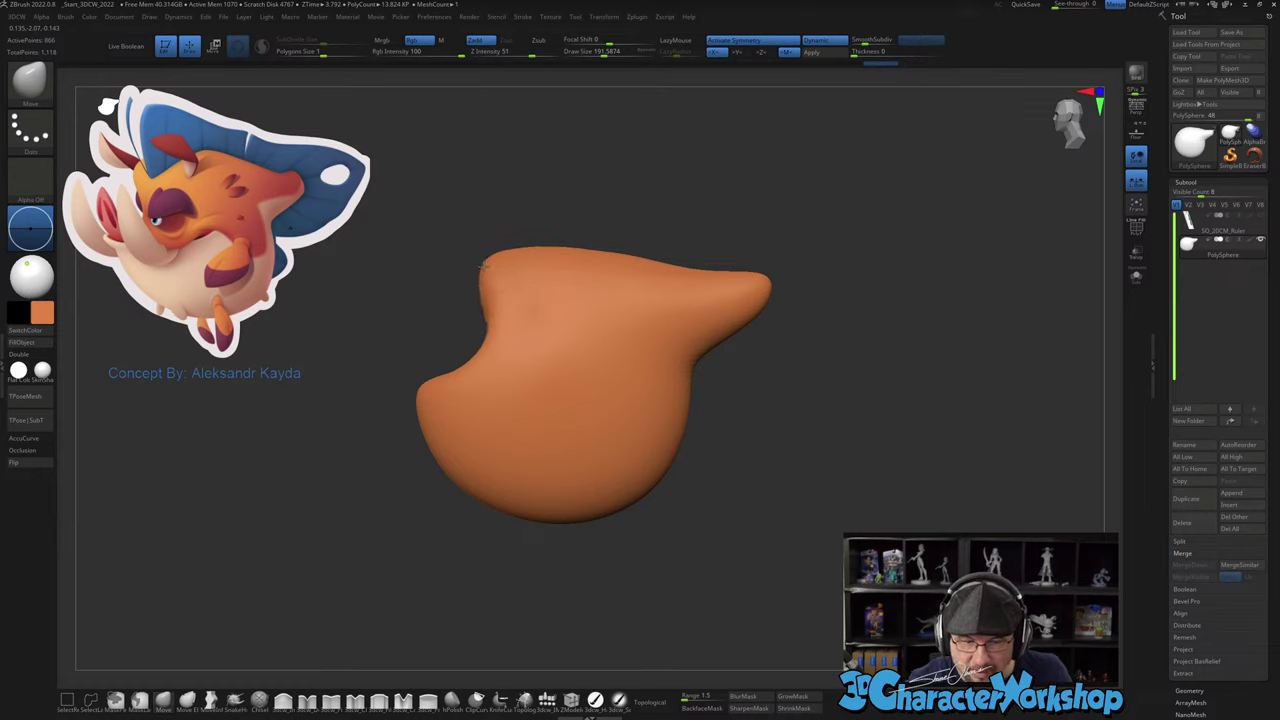
mouse_move(503, 349)
right_down()
mouse_move(583, 366)
mouse_move(530, 387)
mouse_move(529, 371)
right_up()
key(s)
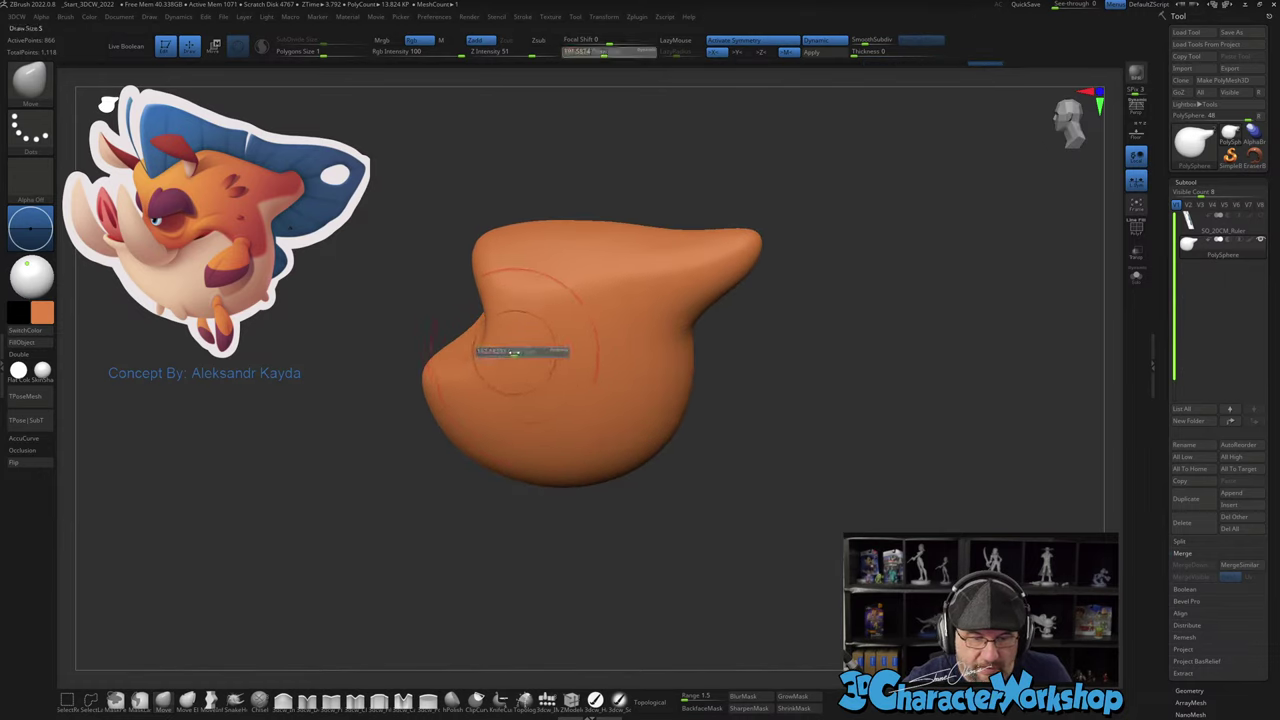
drag(520, 353, 502, 346)
key(s)
right_drag(498, 338, 511, 328)
drag(487, 349, 503, 357)
right_drag(509, 346, 491, 334)
drag(490, 334, 477, 323)
Step: Display the polygon wireframe and examine how the mesh is stretched around the notch and rear point
key(shift+f)
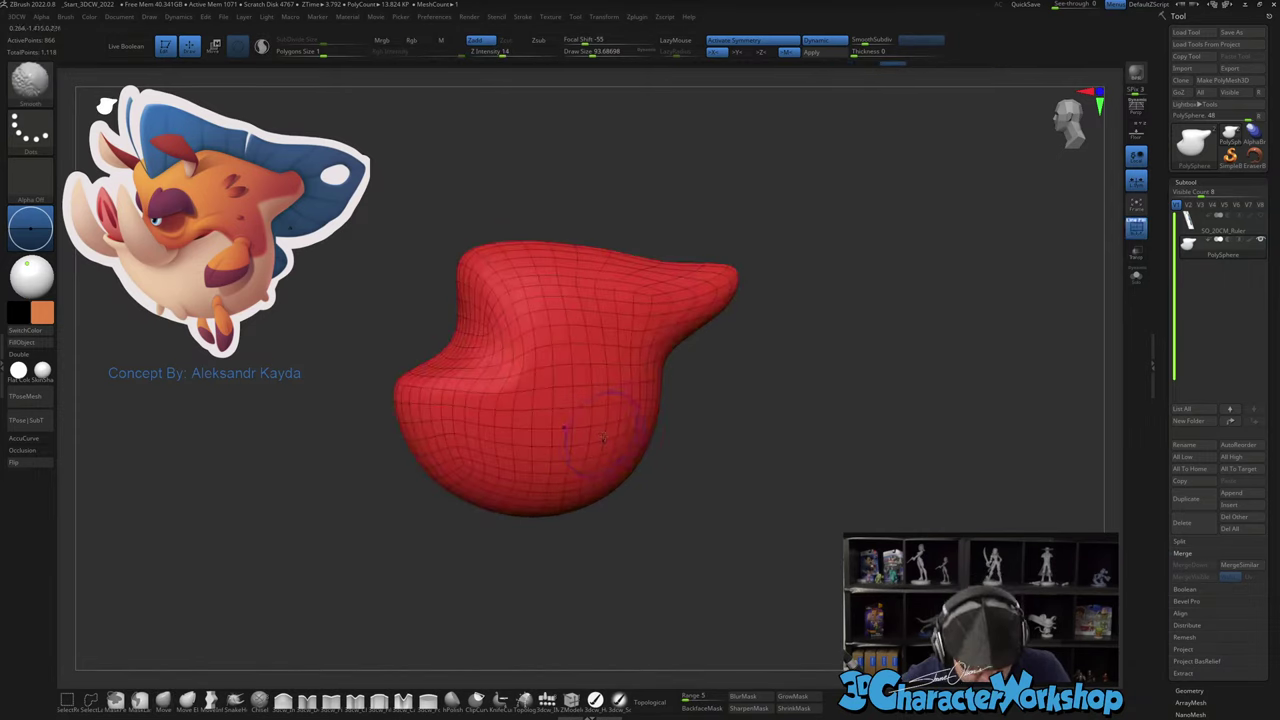
right_drag(589, 410, 632, 444)
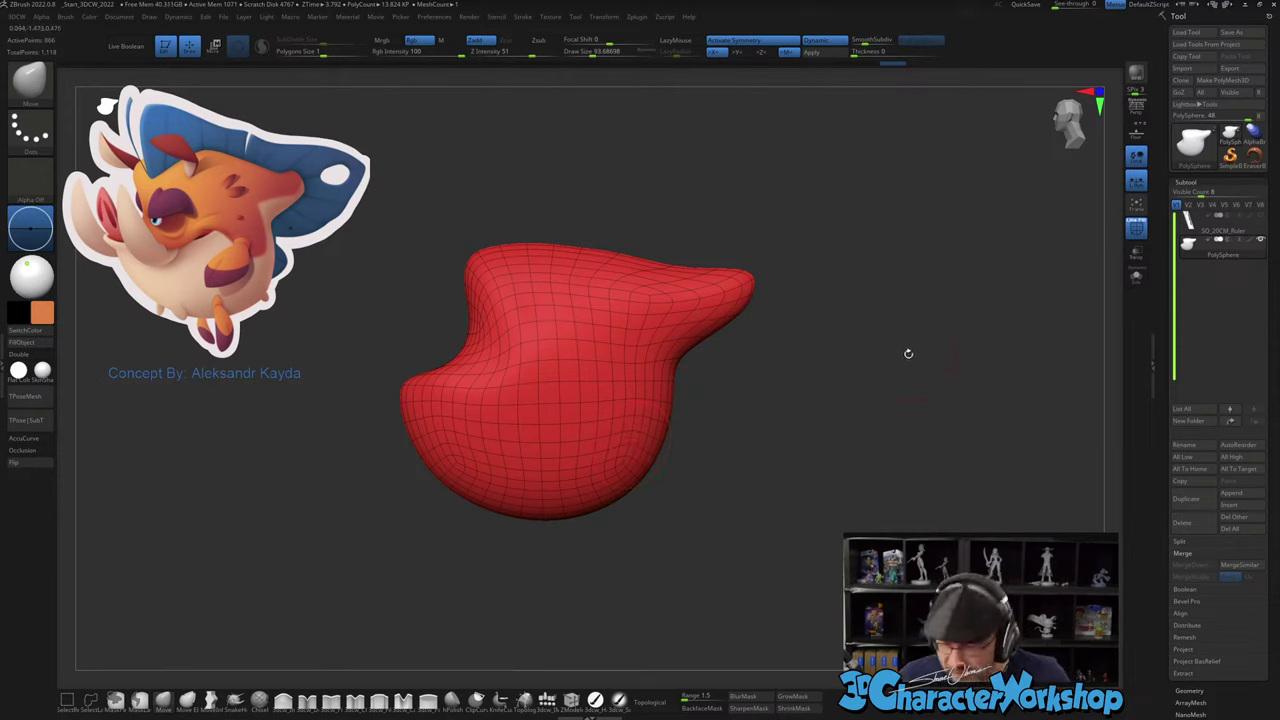
right_drag(908, 353, 826, 412)
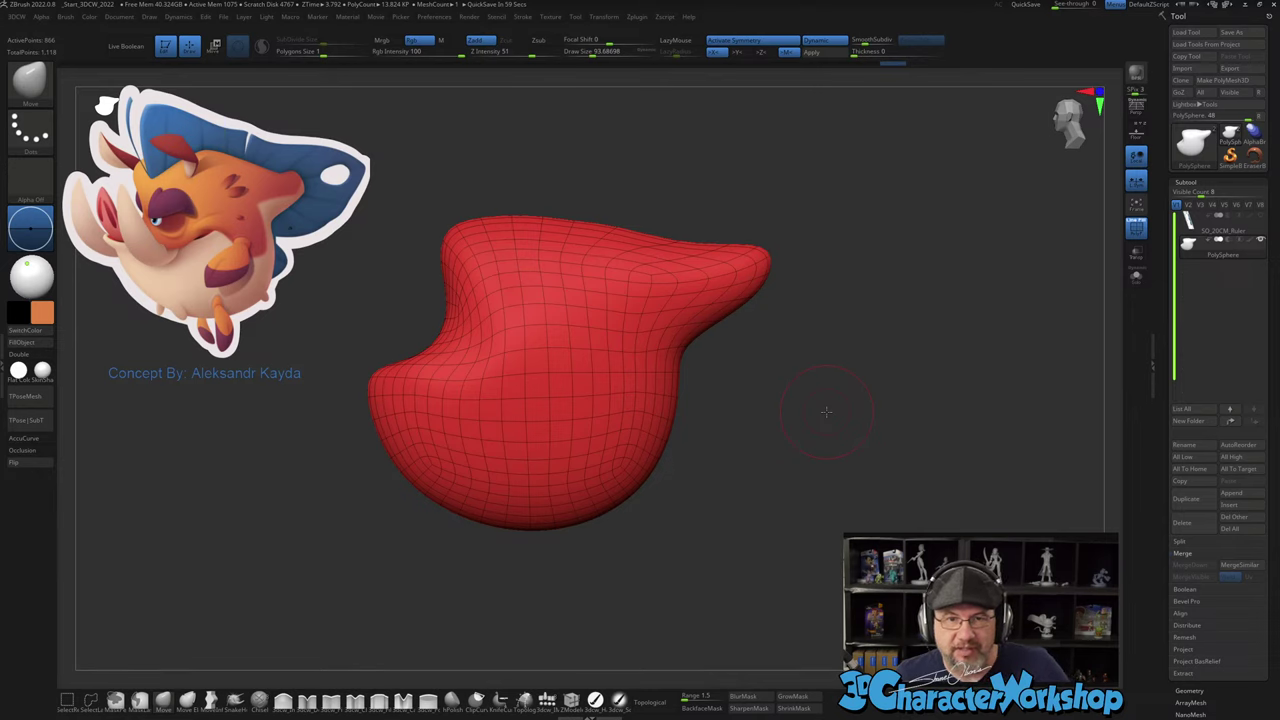
alt+right_drag(831, 413, 836, 411)
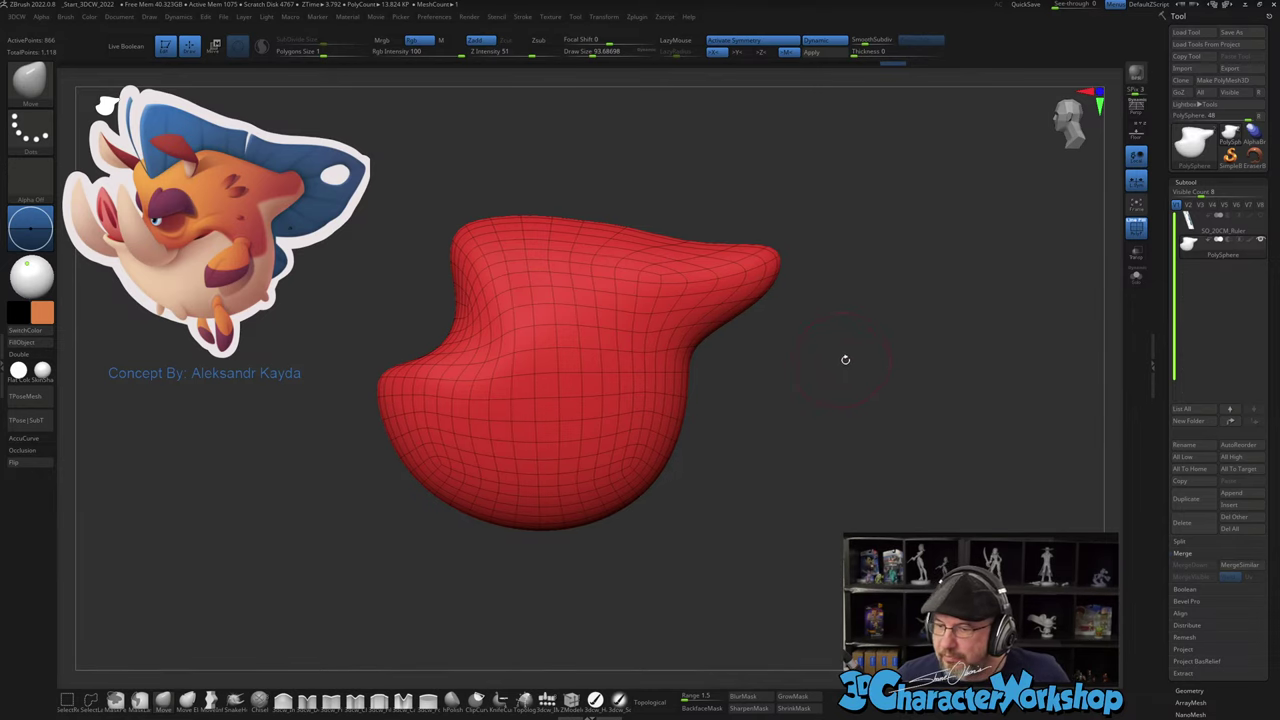
alt+right_drag(847, 376, 857, 377)
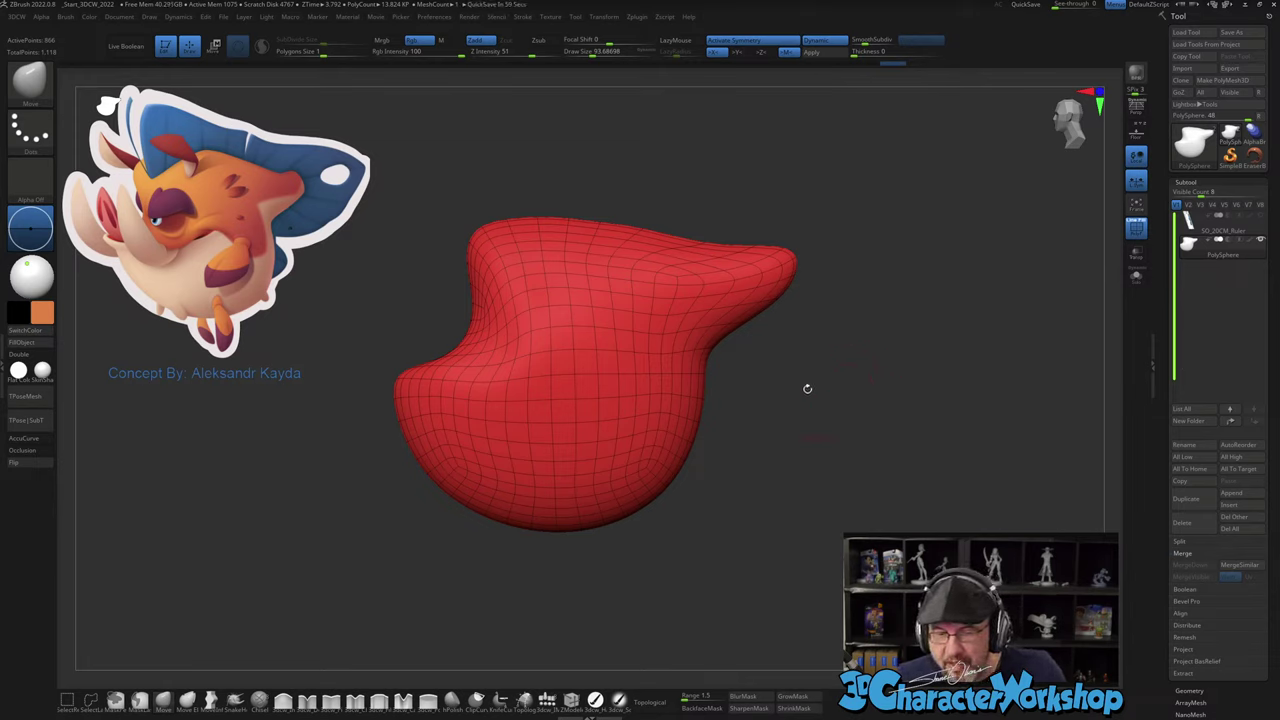
Step: Rebuild the body's topology with ZRemesher using the Same polygon count option, and hide the wireframe
key(s)
drag(805, 381, 804, 381)
mouse_move(872, 322)
right_down()
mouse_move(857, 417)
mouse_move(872, 327)
right_up()
drag(872, 327, 870, 330)
key(space)
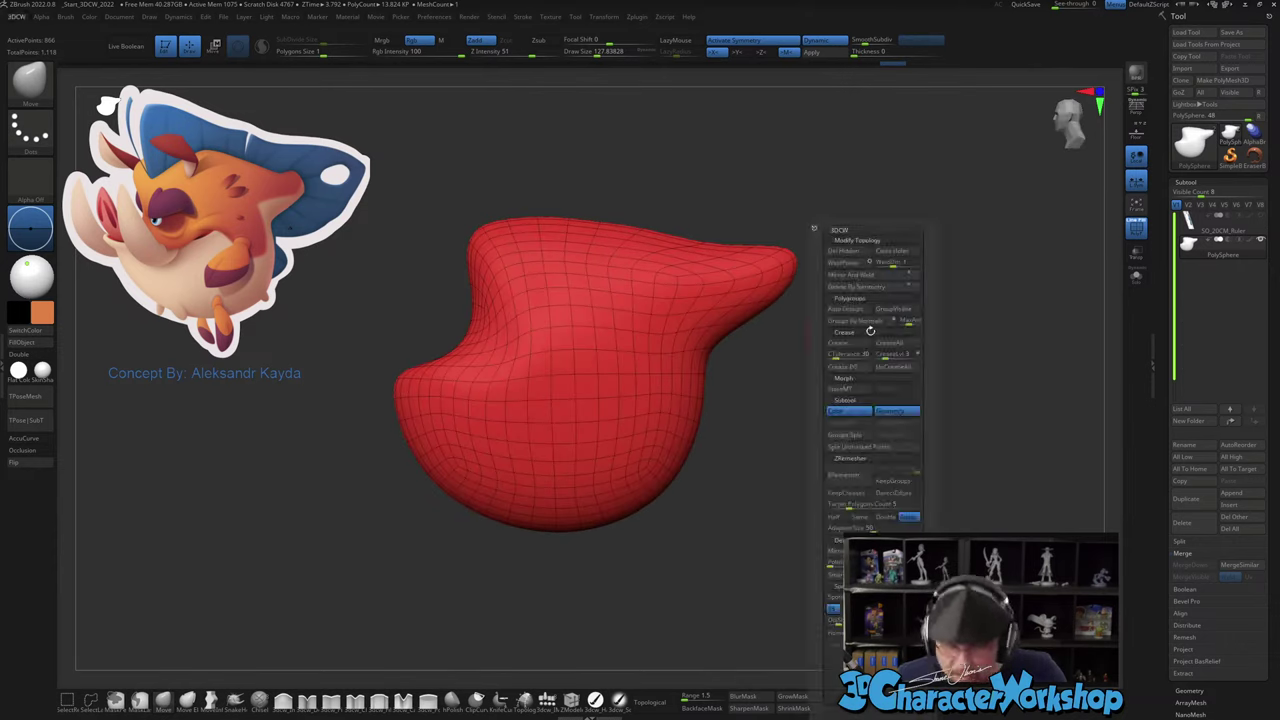
key(space)
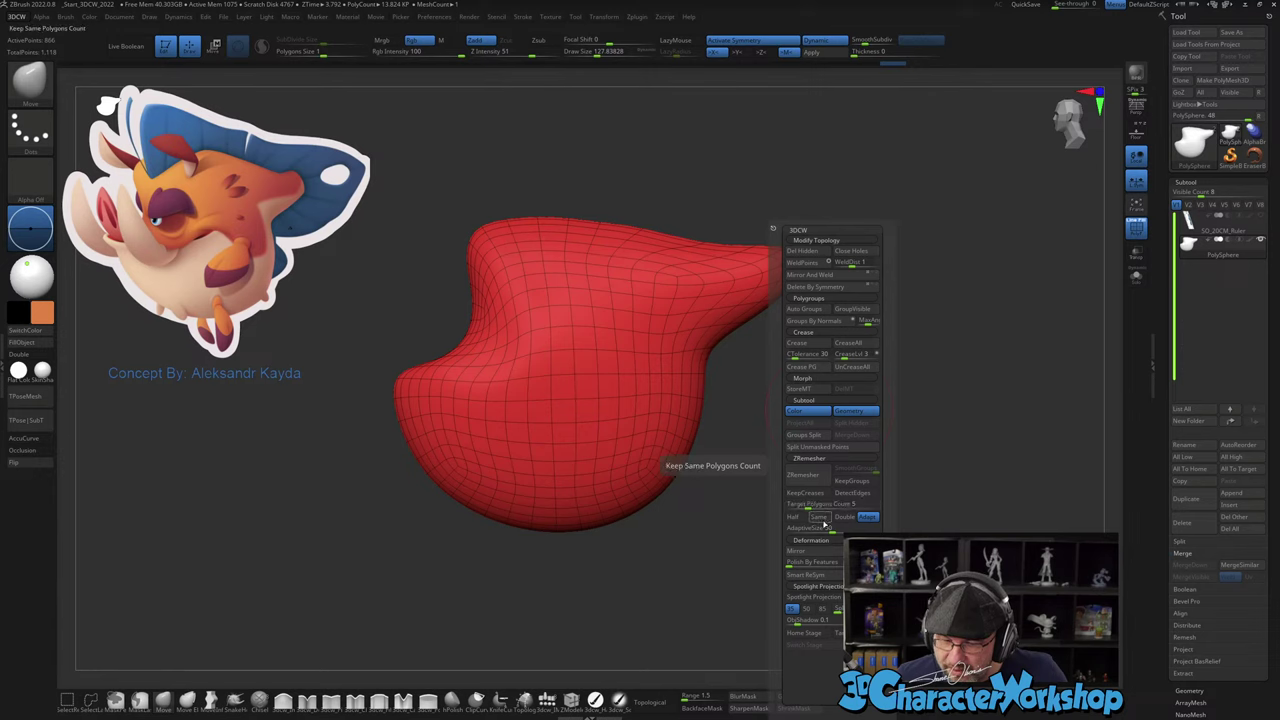
click(820, 517)
click(810, 477)
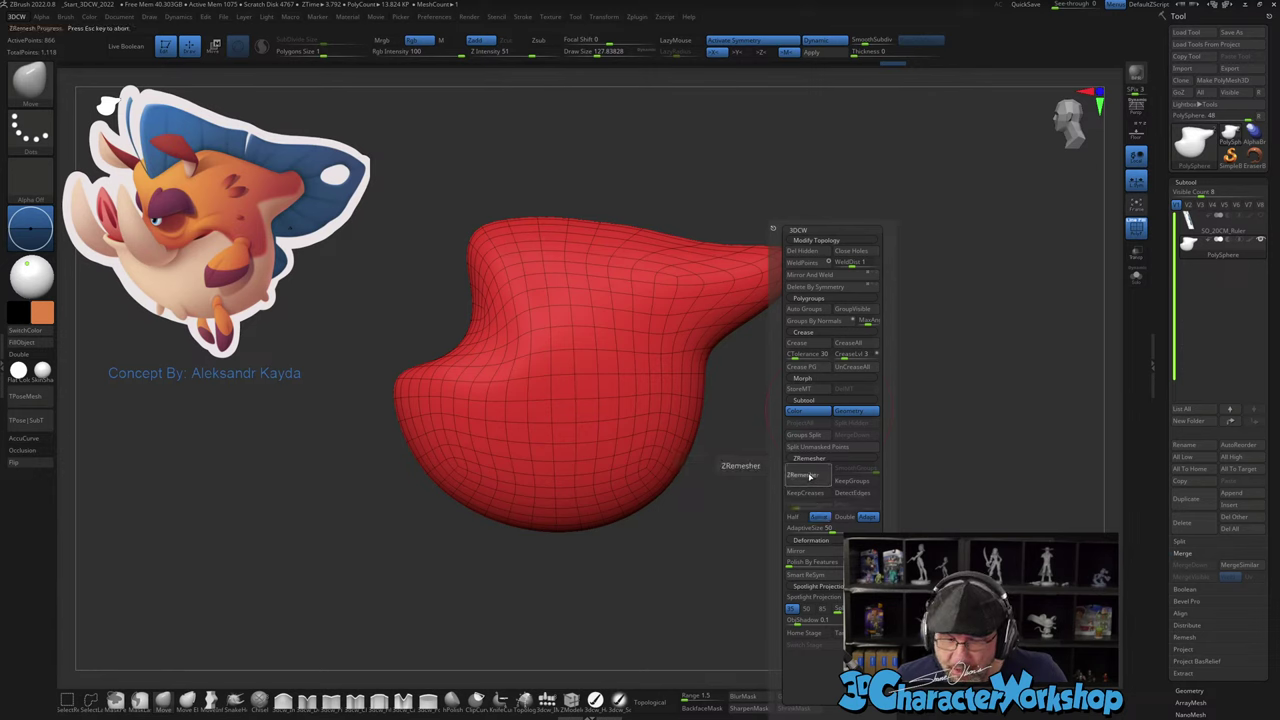
mouse_move(805, 440)
mouse_down()
mouse_move(865, 447)
mouse_move(808, 448)
mouse_up()
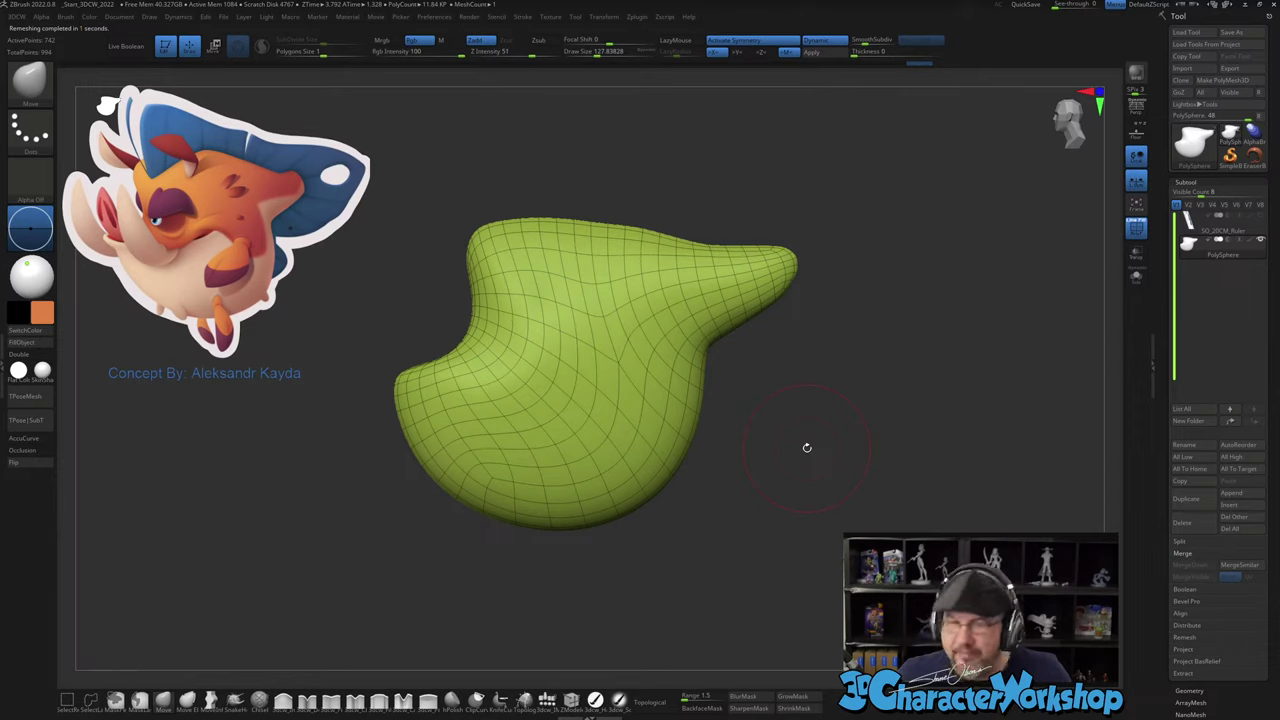
key(shift)
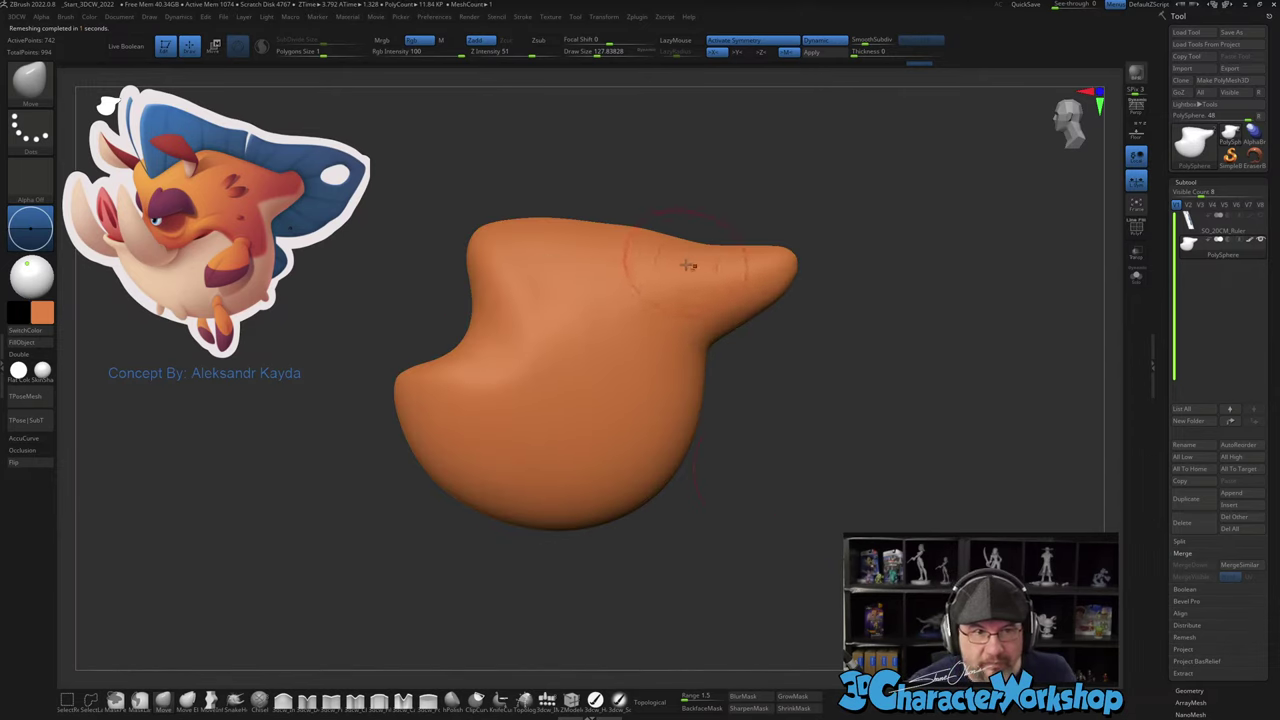
Step: Raise the back into a gentle hump and reshape the top of the brow with the Move brush at draw size about 163
mouse_move(712, 229)
alt+mouse_down()
mouse_move(692, 263)
mouse_move(690, 236)
alt+mouse_up()
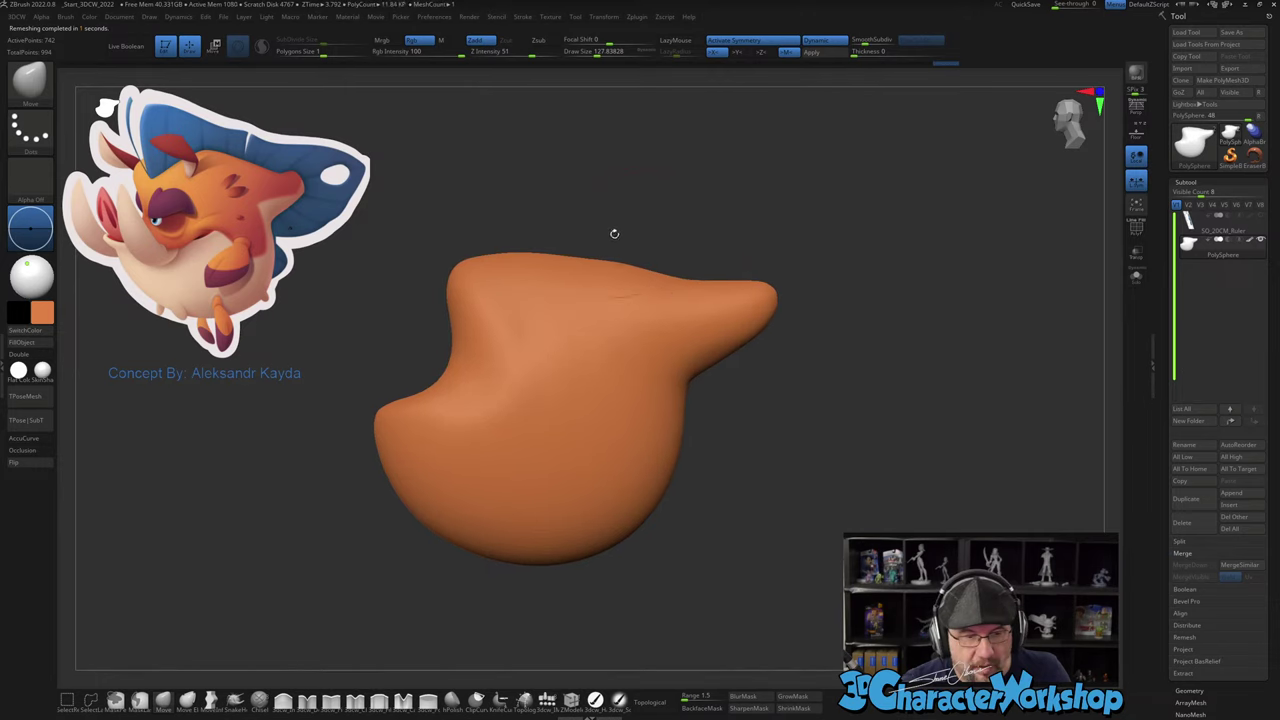
key(s)
drag(574, 242, 588, 251)
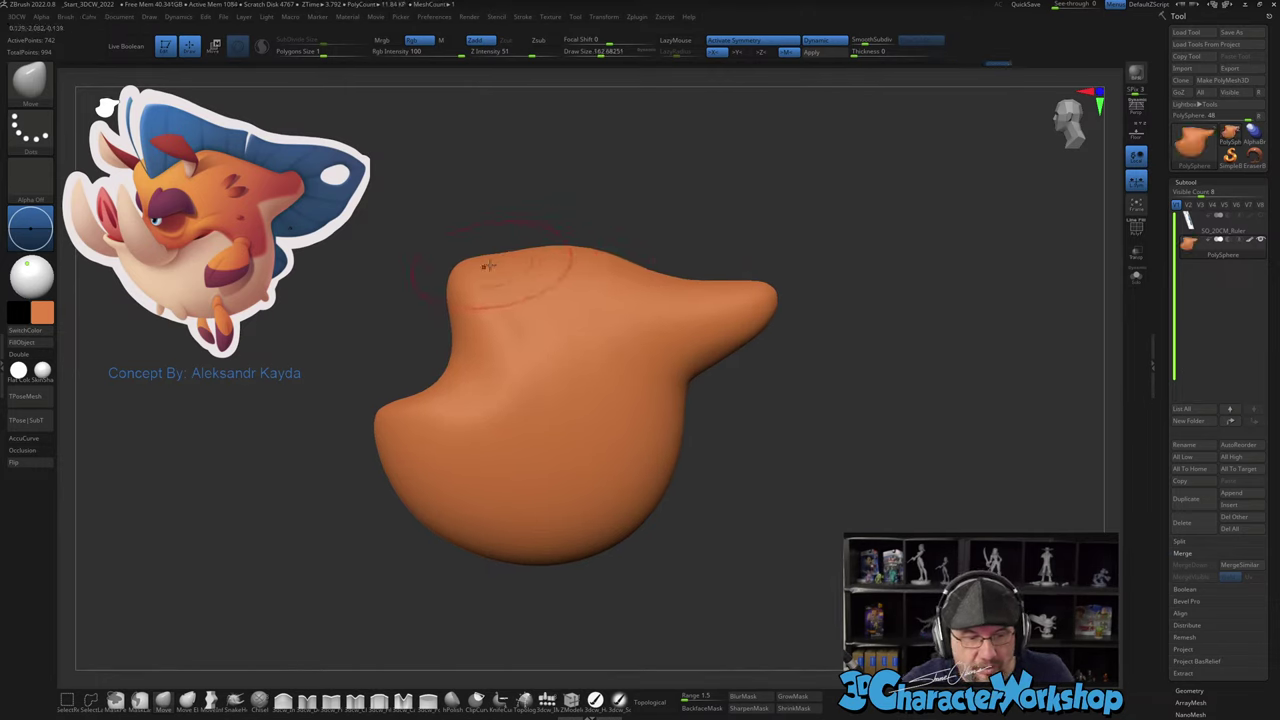
drag(509, 264, 507, 256)
drag(461, 275, 457, 274)
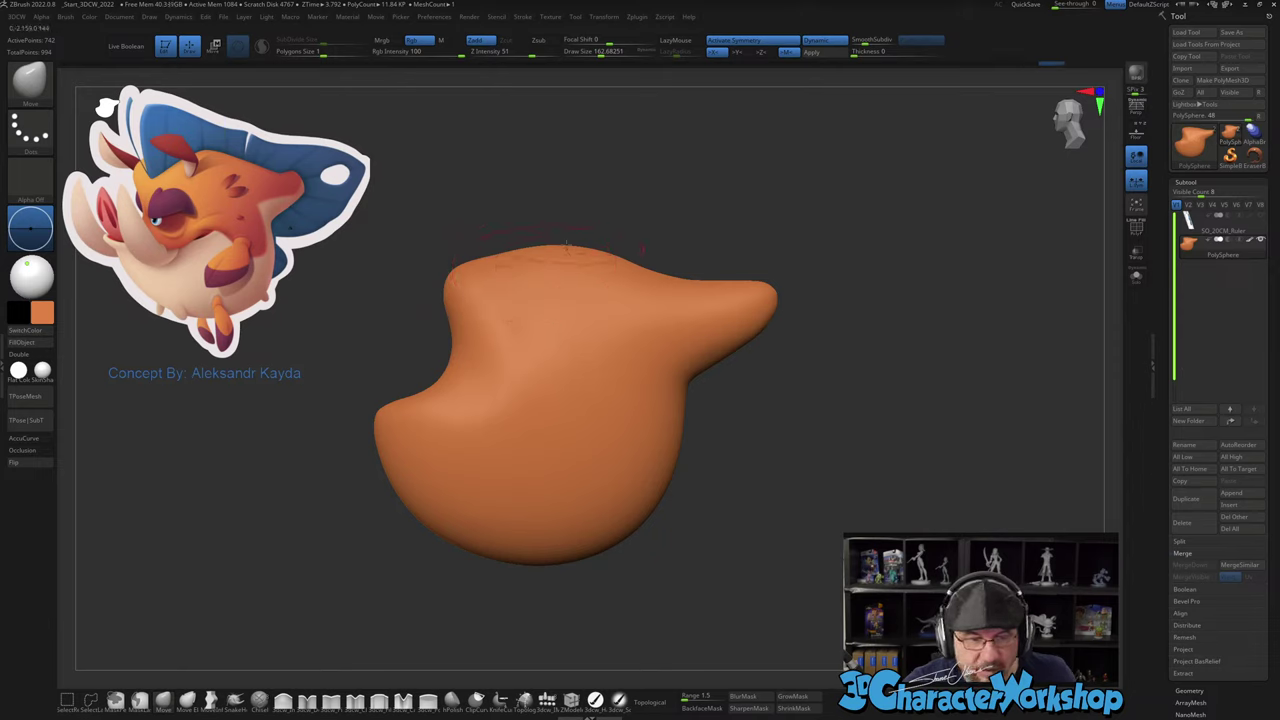
mouse_move(784, 232)
alt+mouse_down()
mouse_move(780, 249)
mouse_move(789, 242)
alt+mouse_up()
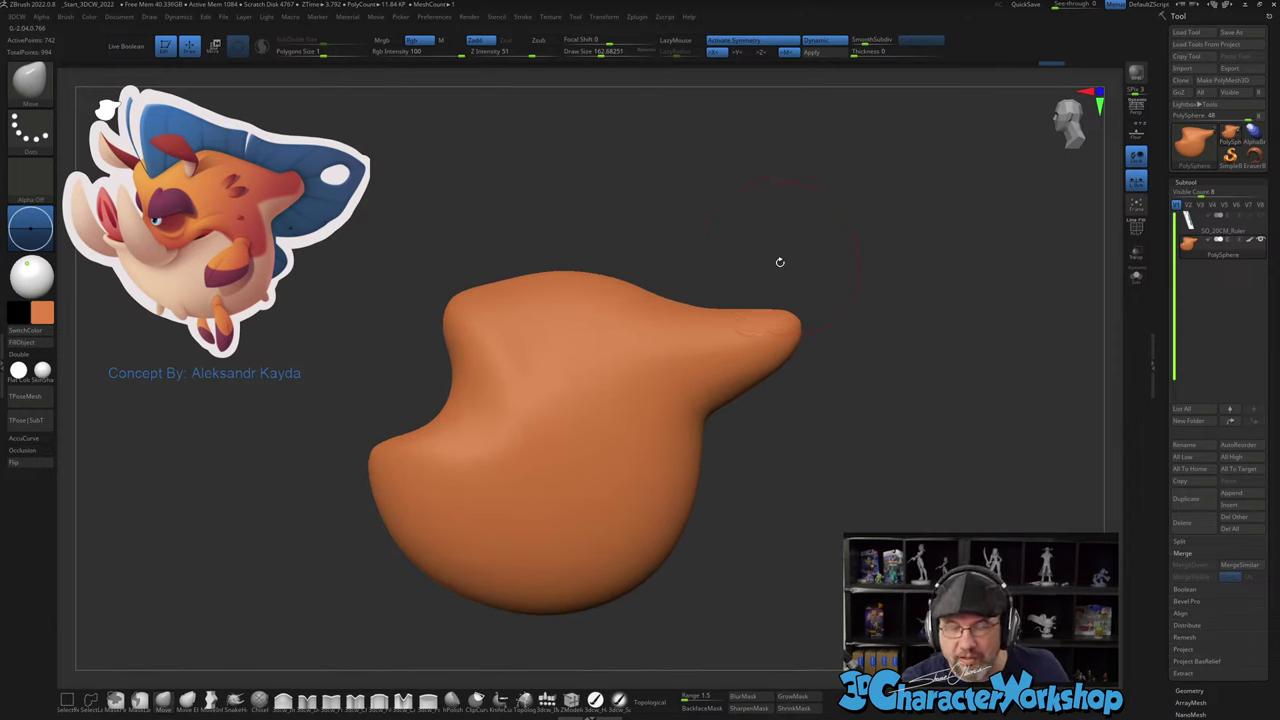
Step: Broaden and blunt the tip of the rear point with the Move brush at draw size about 87
key(s)
mouse_move(789, 300)
mouse_down()
mouse_move(778, 300)
mouse_move(790, 326)
mouse_move(769, 331)
mouse_move(912, 338)
mouse_move(845, 440)
mouse_move(860, 376)
mouse_up()
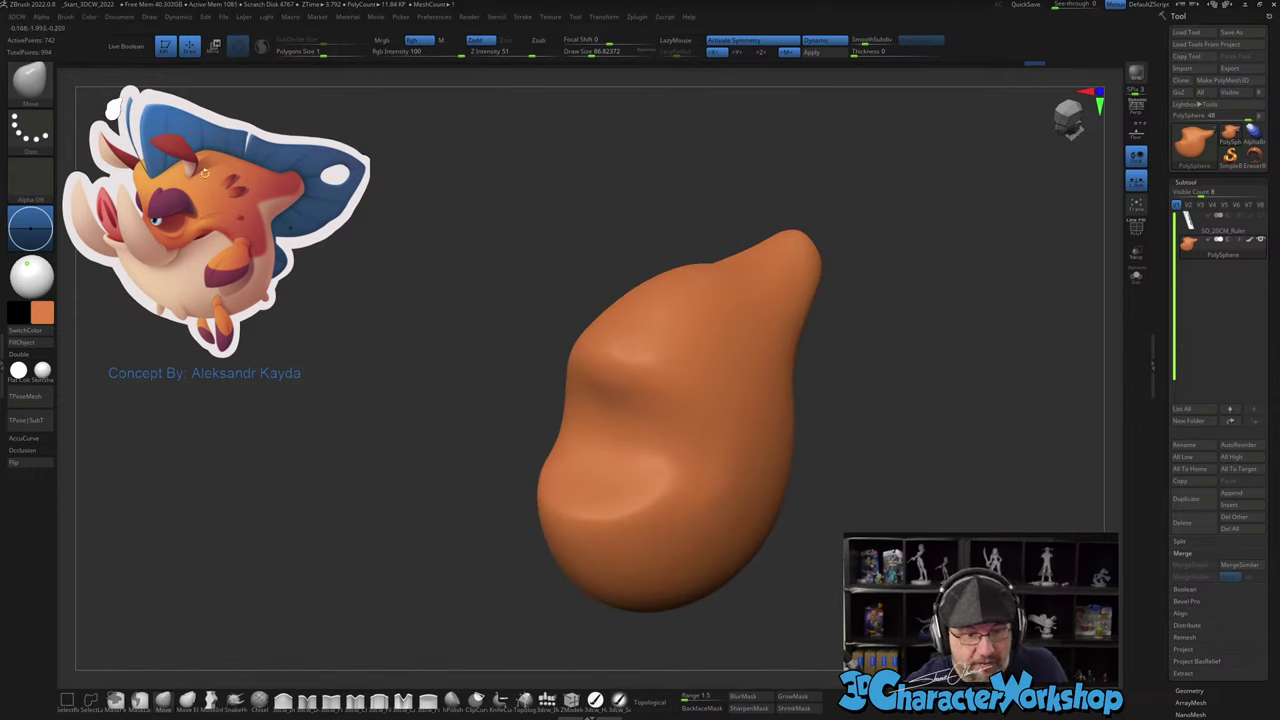
right_drag(815, 423, 690, 341)
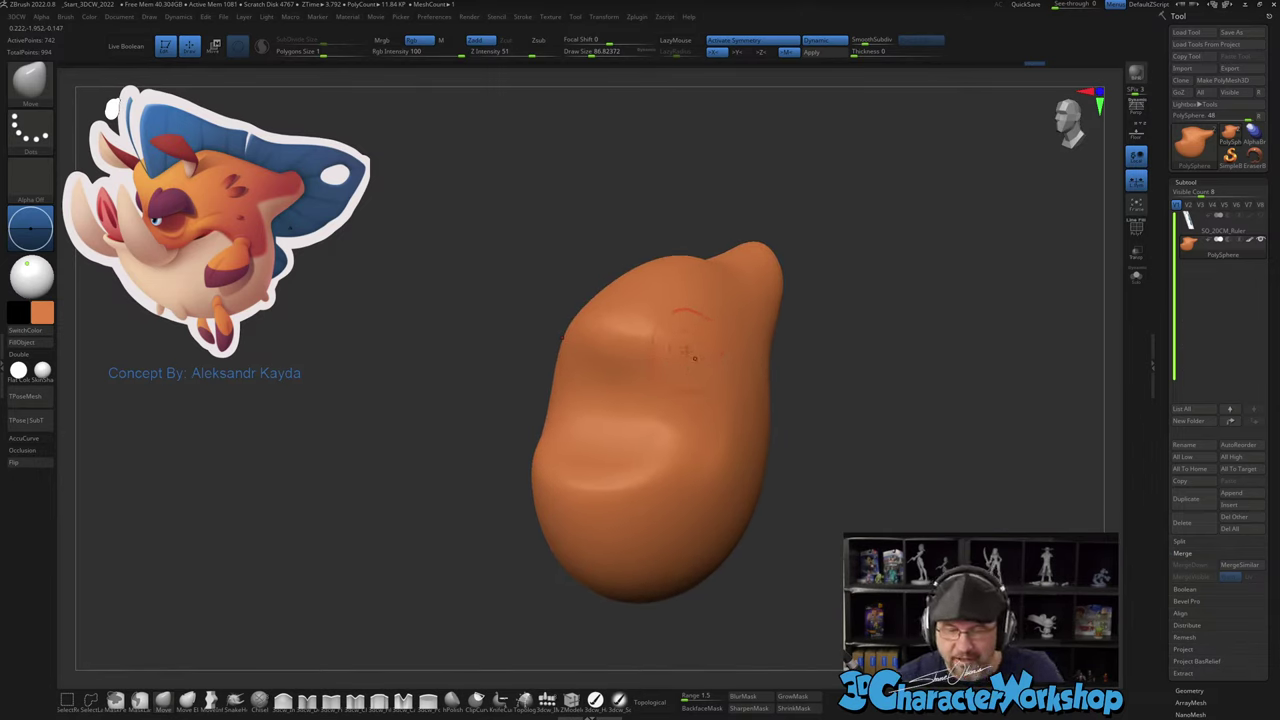
Step: Refine the jaw, brow and side of the front notch with the Move brush at draw size about 132
key(s)
drag(687, 353, 694, 354)
mouse_move(694, 354)
right_down()
mouse_move(706, 343)
mouse_move(677, 363)
mouse_move(700, 430)
mouse_move(677, 429)
mouse_move(654, 391)
mouse_move(645, 400)
right_up()
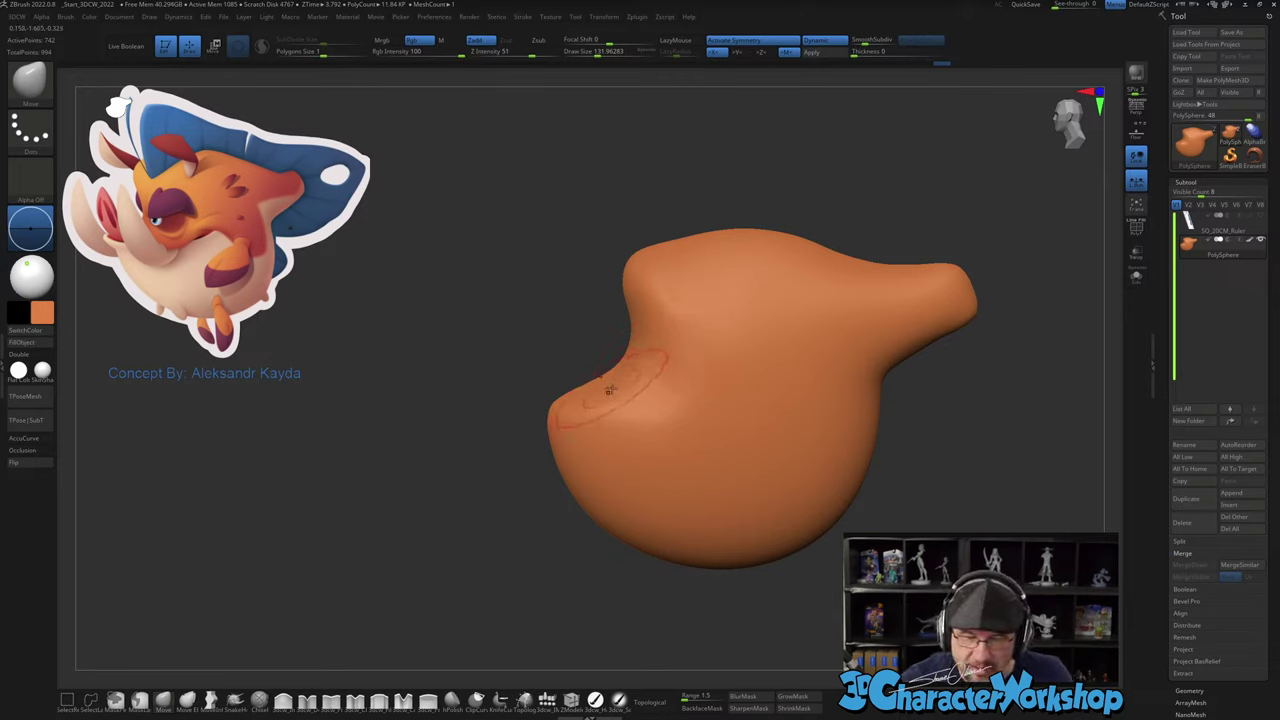
mouse_move(610, 387)
right_down()
mouse_move(627, 397)
mouse_move(601, 382)
right_up()
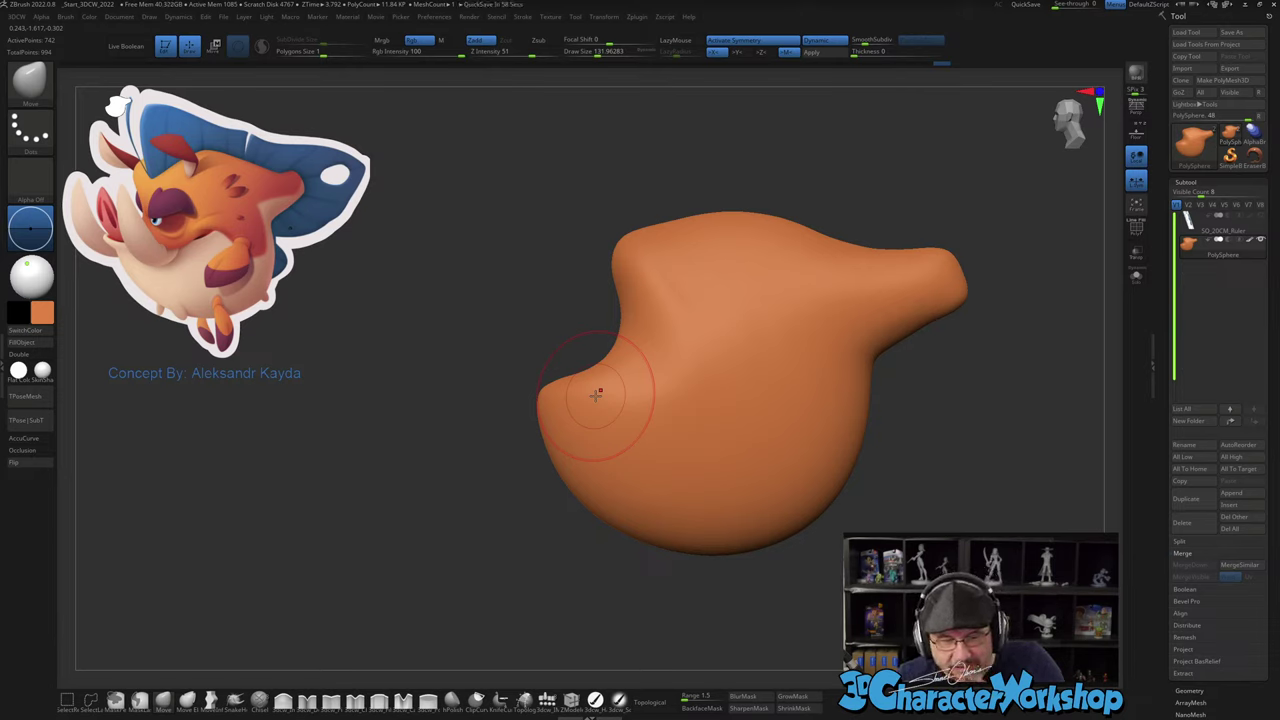
right_drag(627, 354, 625, 385)
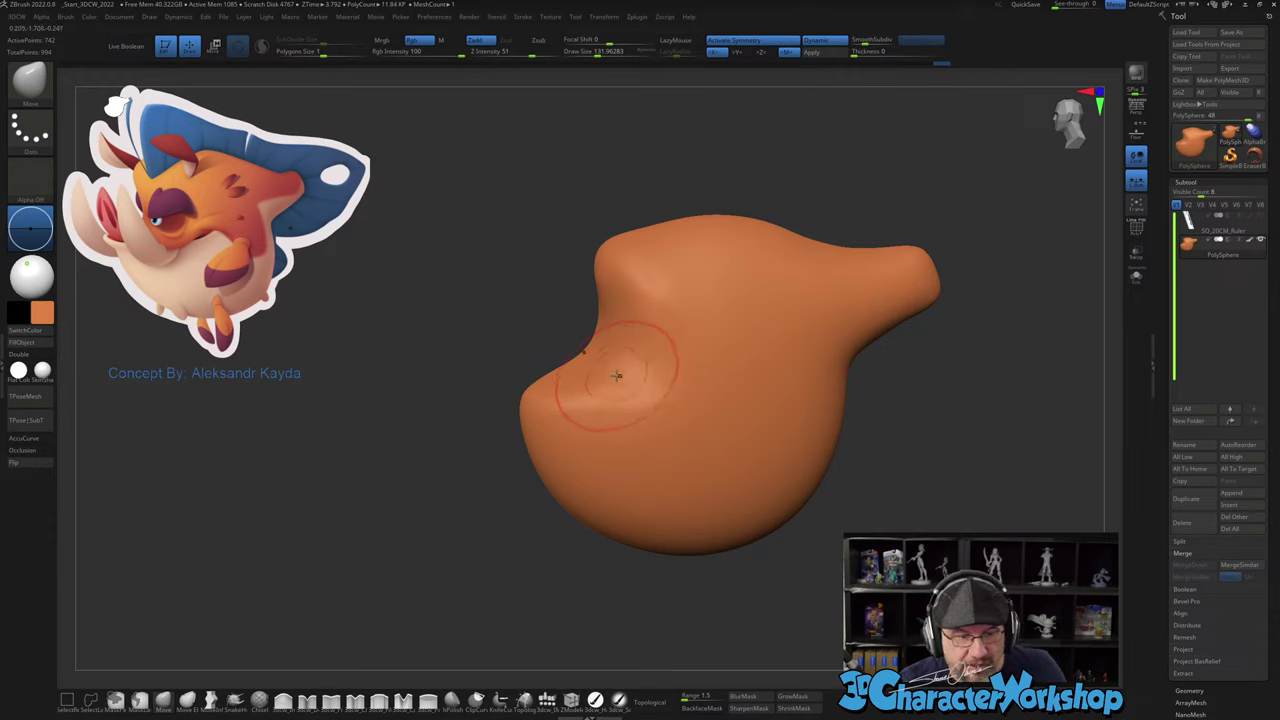
right_drag(683, 435, 677, 416)
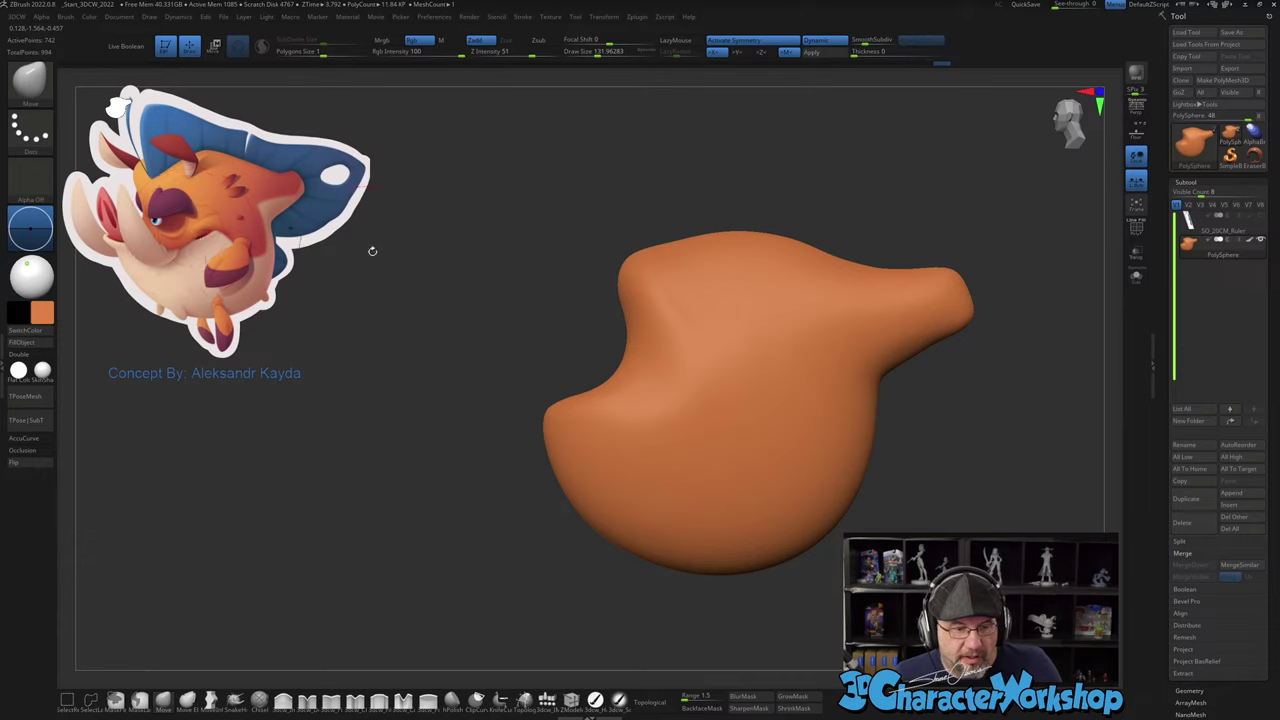
alt+right_drag(412, 317, 405, 308)
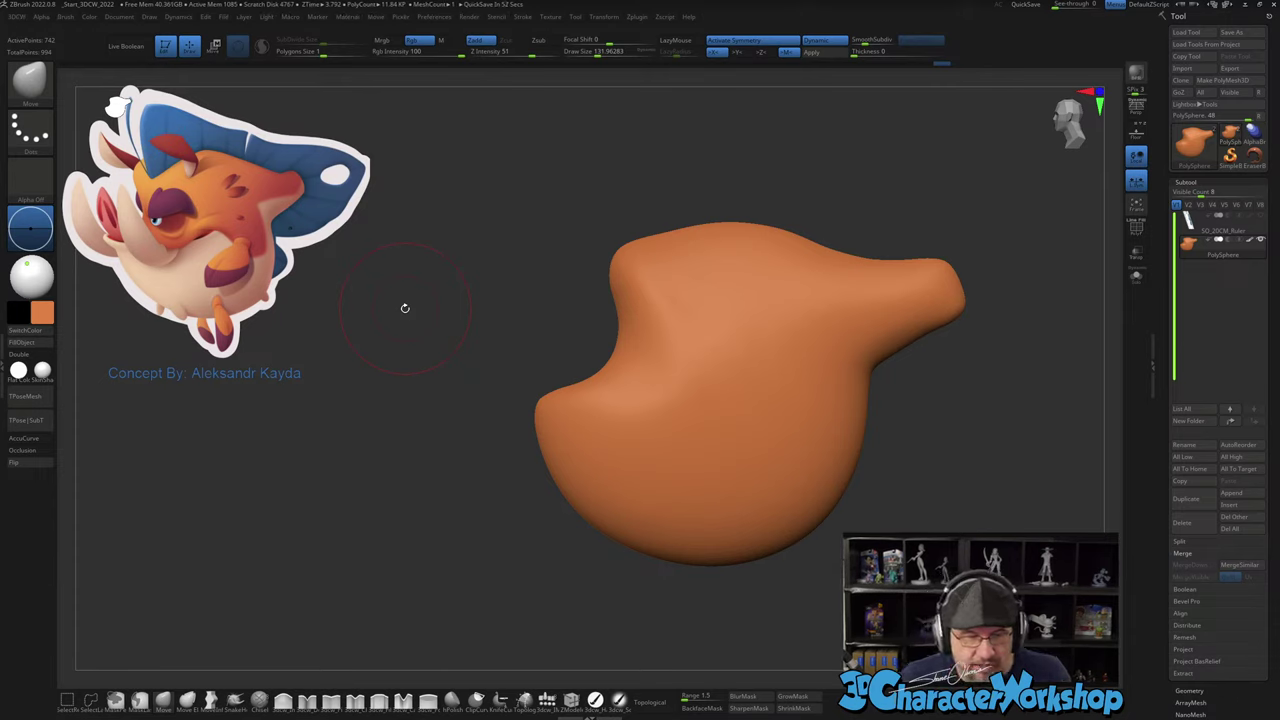
alt+drag(543, 323, 485, 304)
alt+drag(1030, 360, 994, 359)
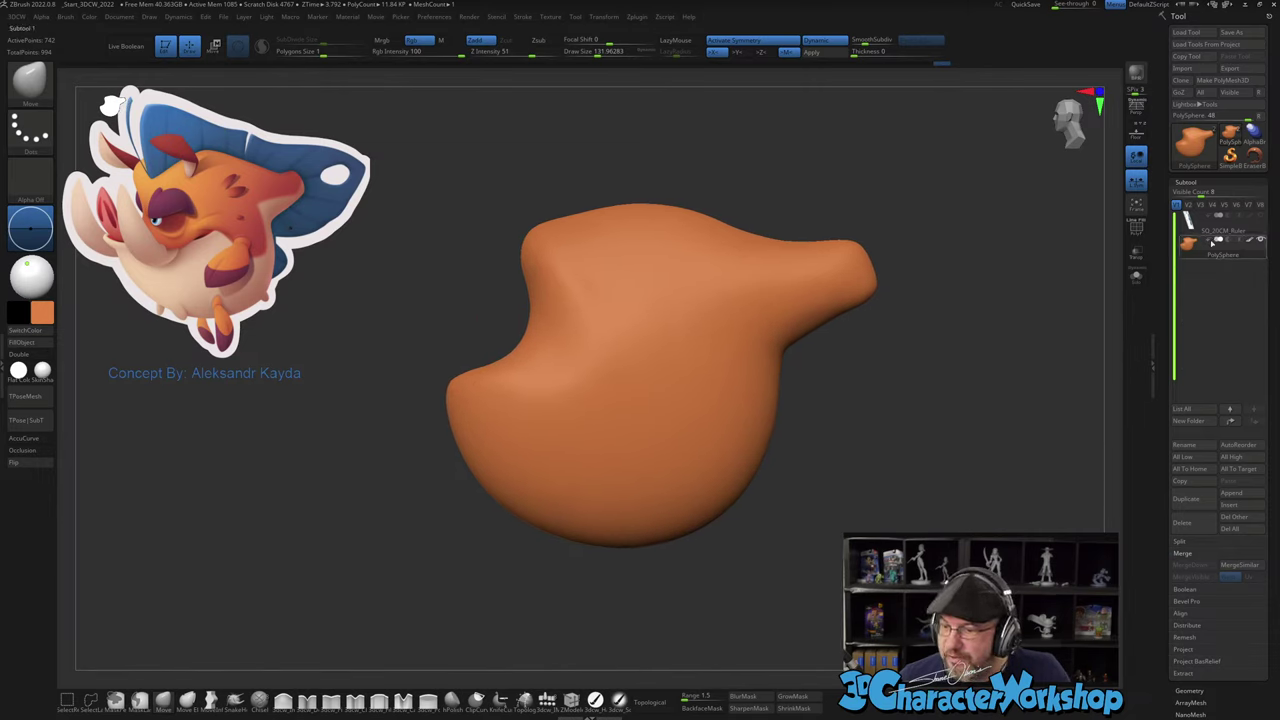
Step: Duplicate the body subtool and save the tool to disk
click(1185, 498)
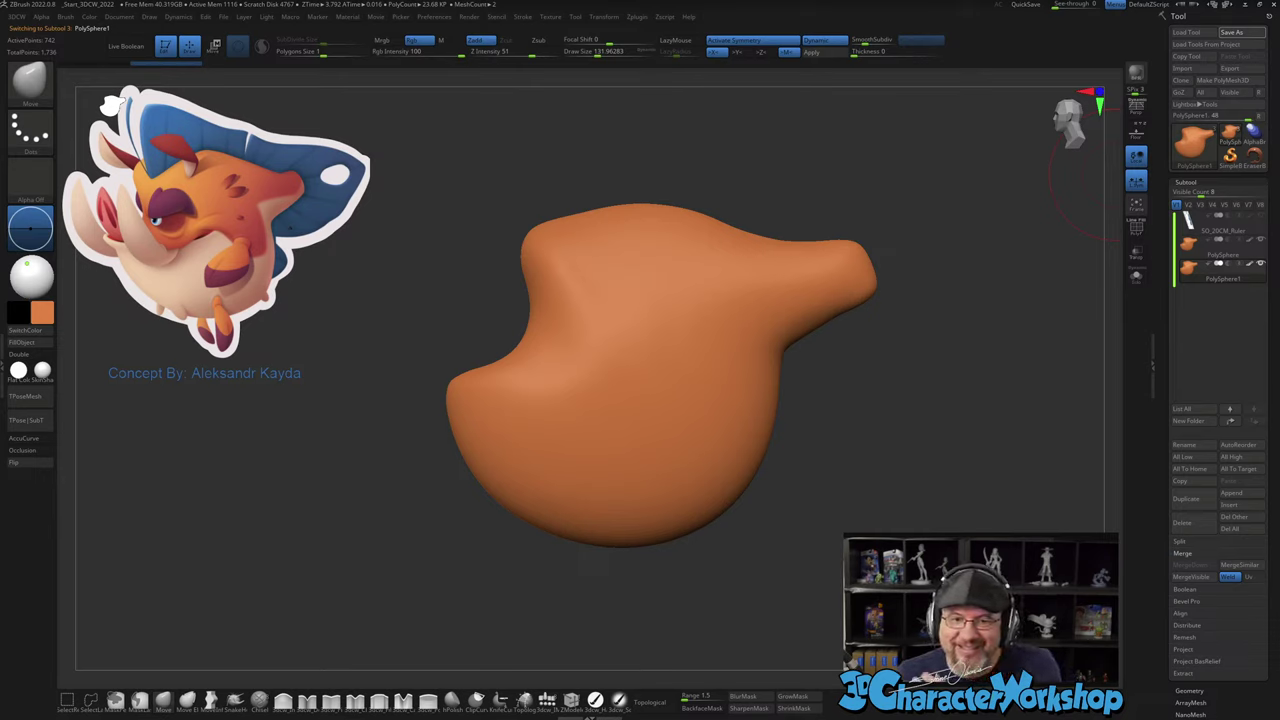
click(1137, 100)
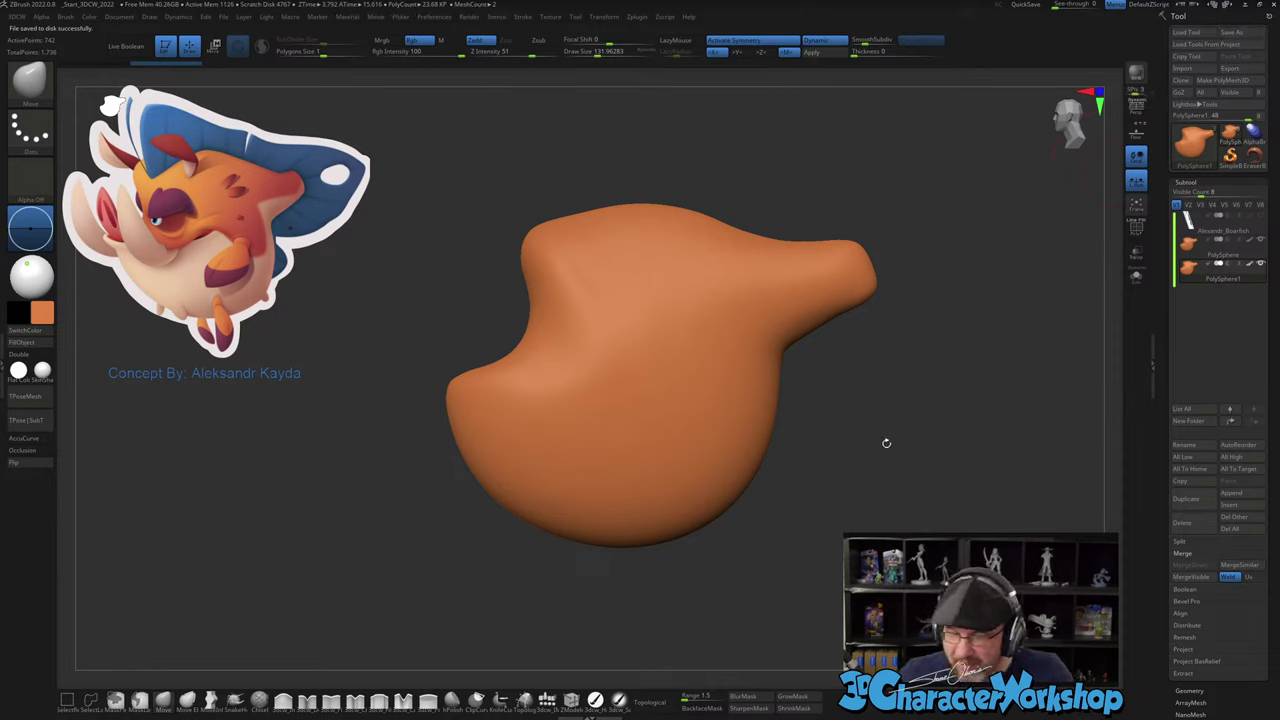
Step: Sample the cream belly colour from the concept art and fill the duplicated body with it
mouse_move(1188, 265)
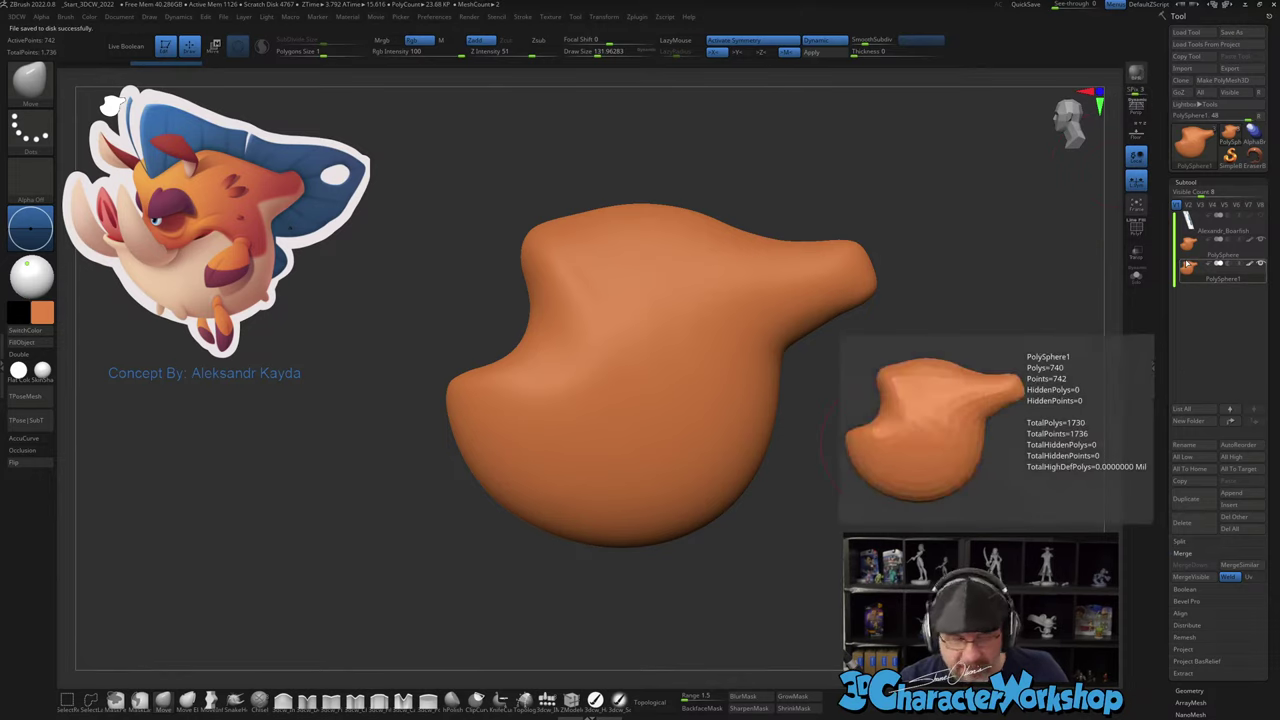
key(z)
click(187, 269)
key(z)
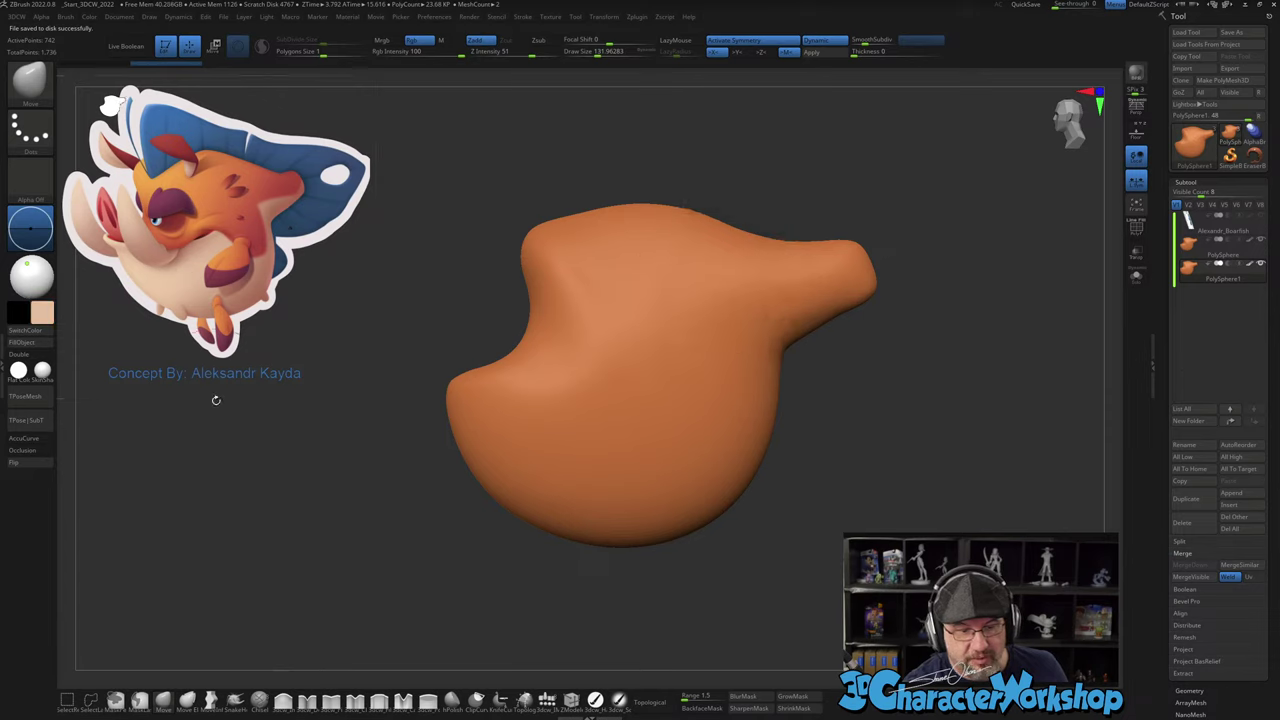
click(22, 342)
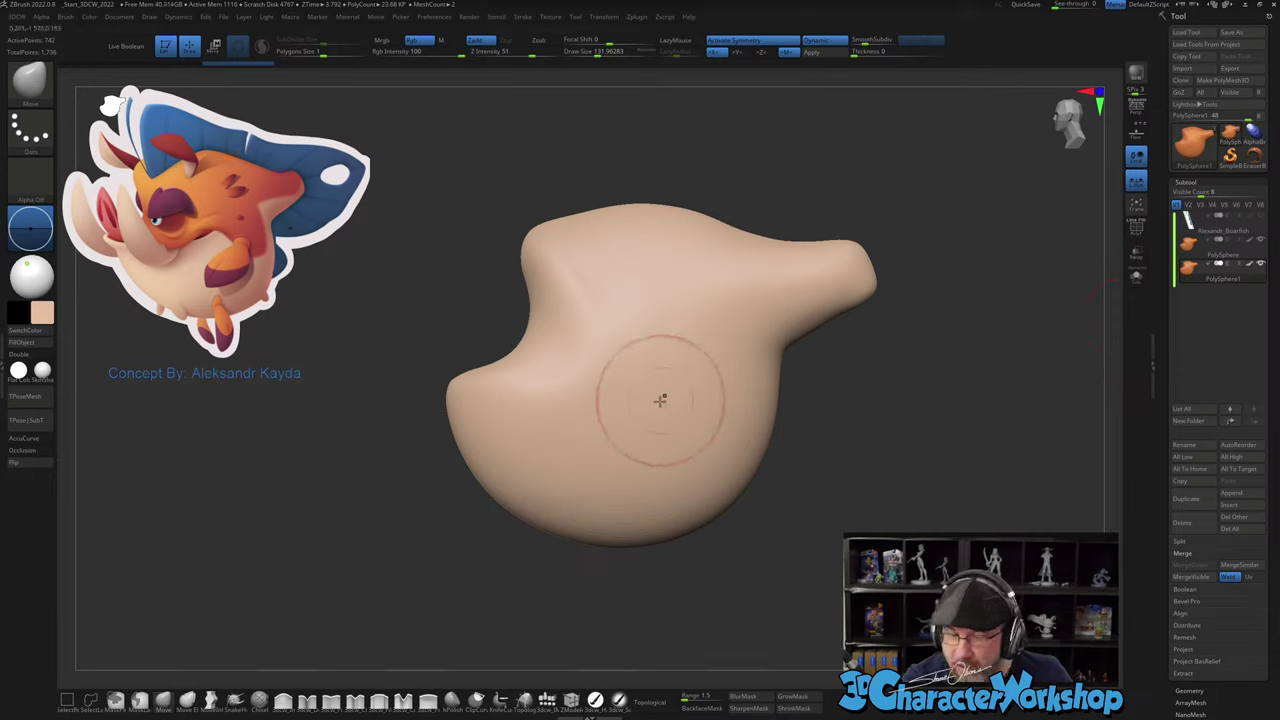
Step: Scale the cream duplicate down uniformly to about 0.99 so it sits just inside the orange body
key(w)
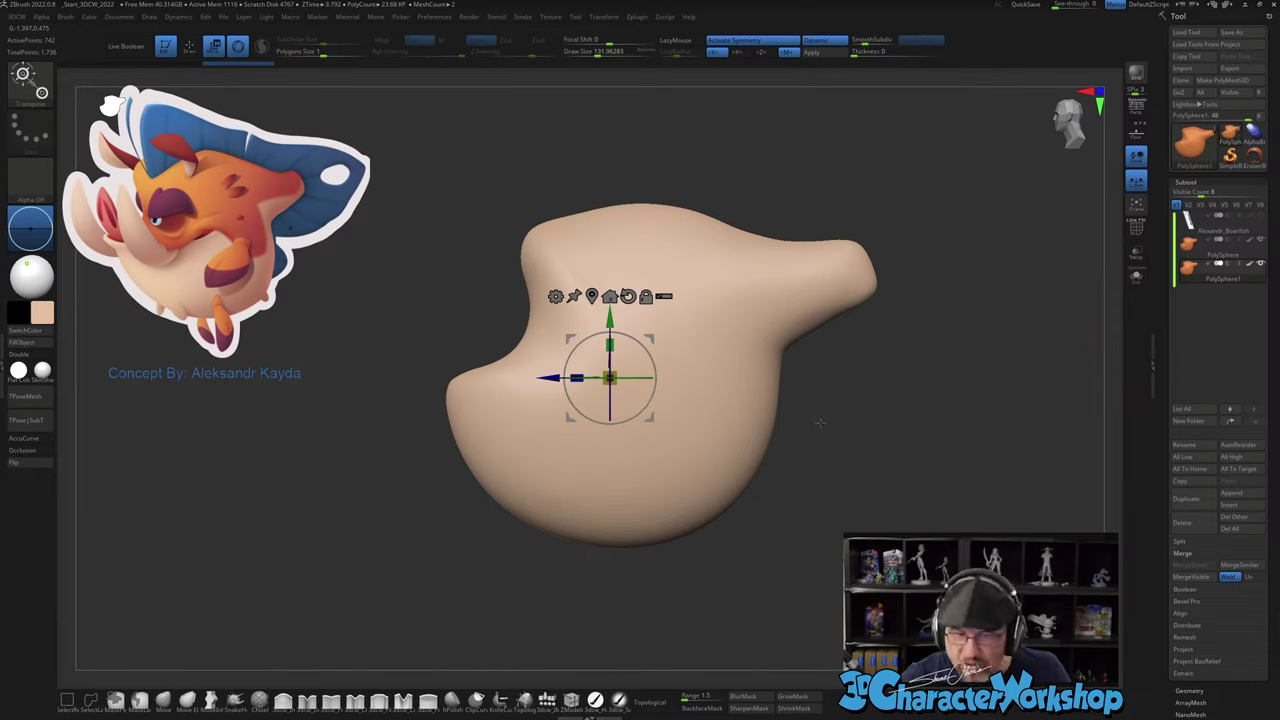
drag(818, 423, 880, 415)
click(1190, 243)
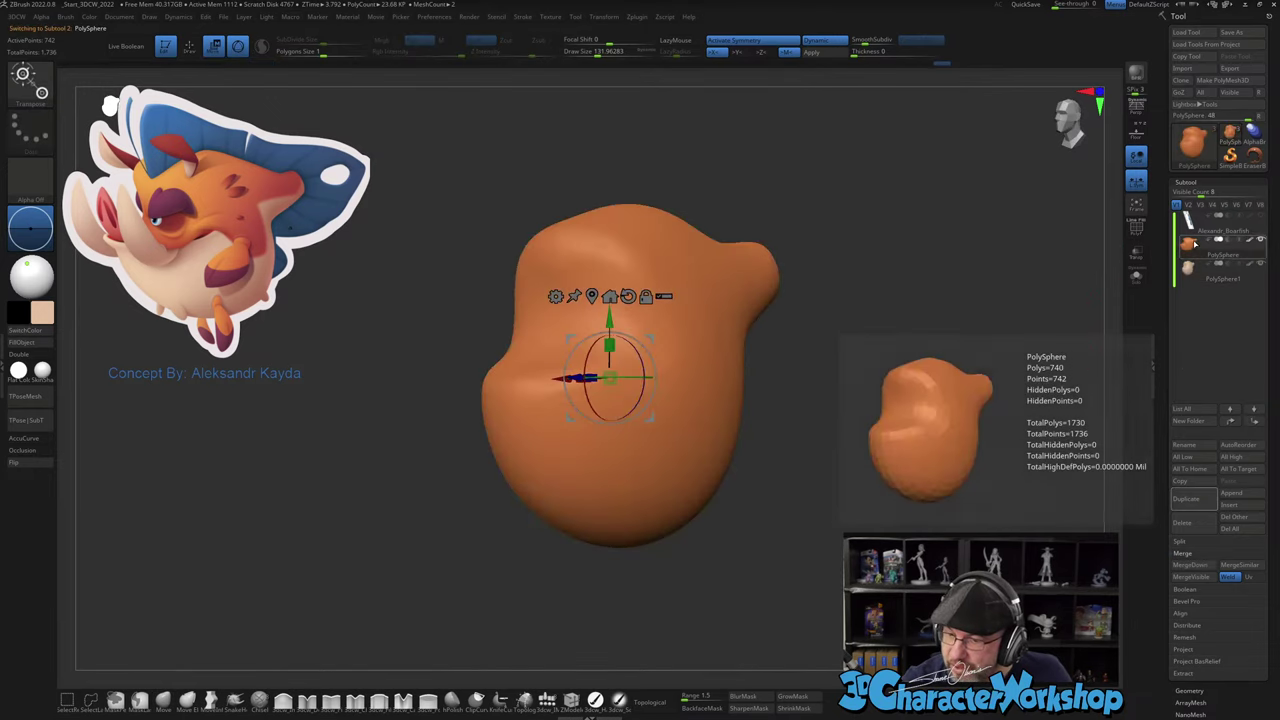
click(1190, 266)
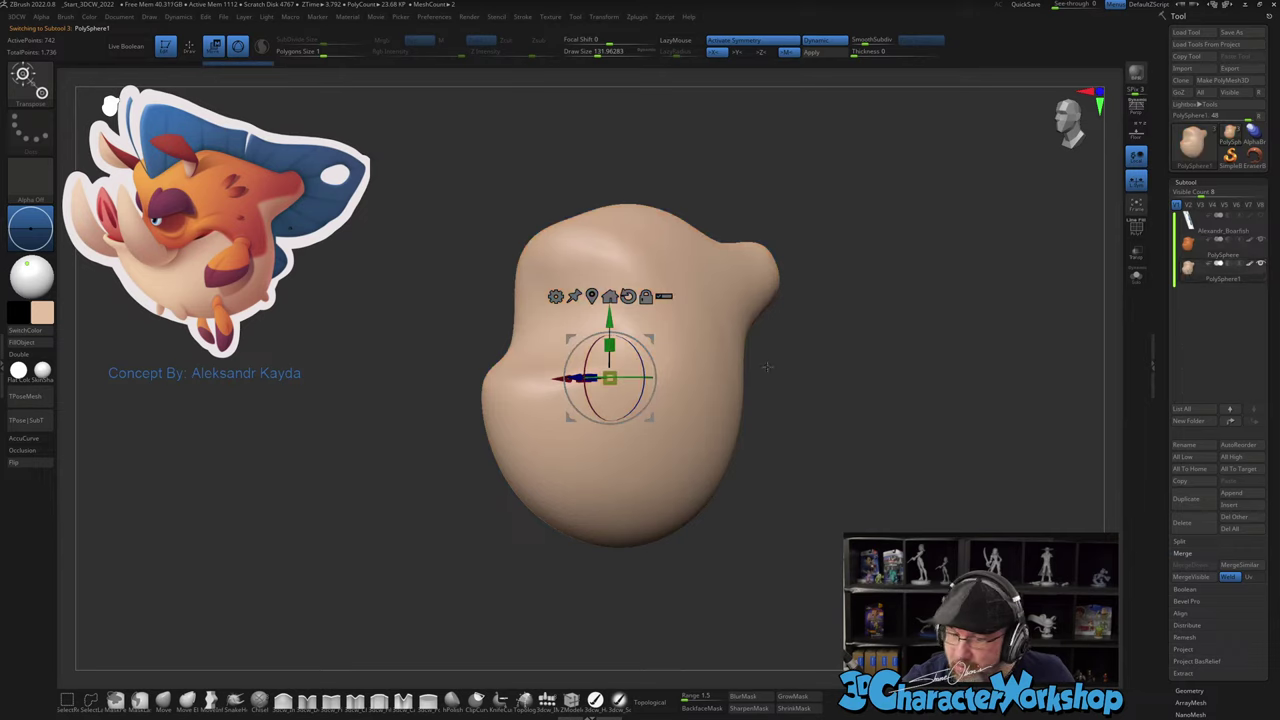
drag(610, 376, 609, 378)
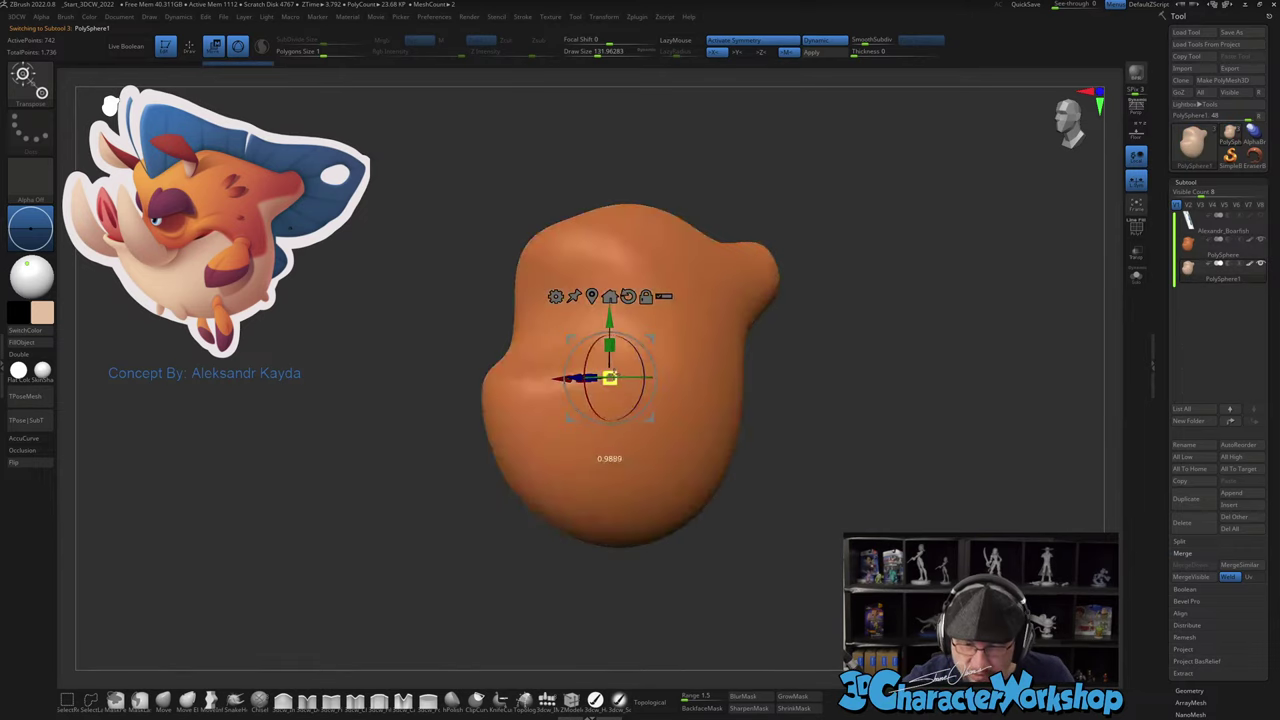
drag(811, 462, 785, 469)
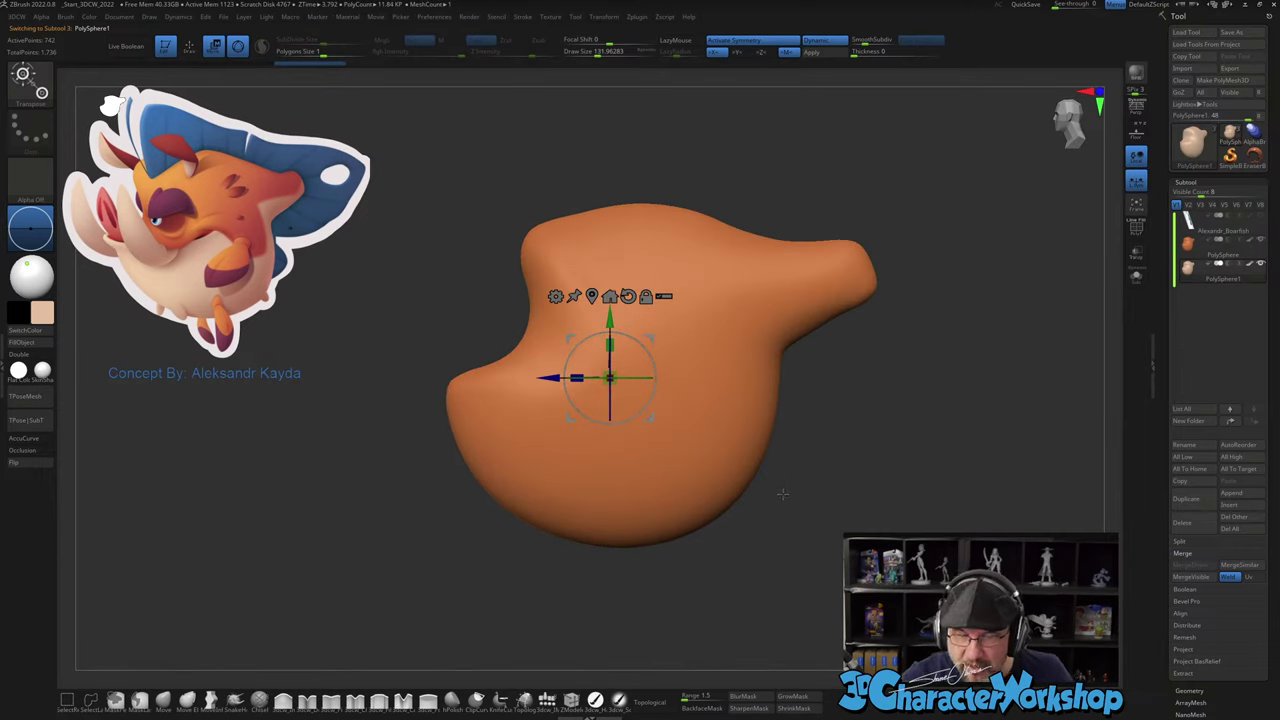
key(q)
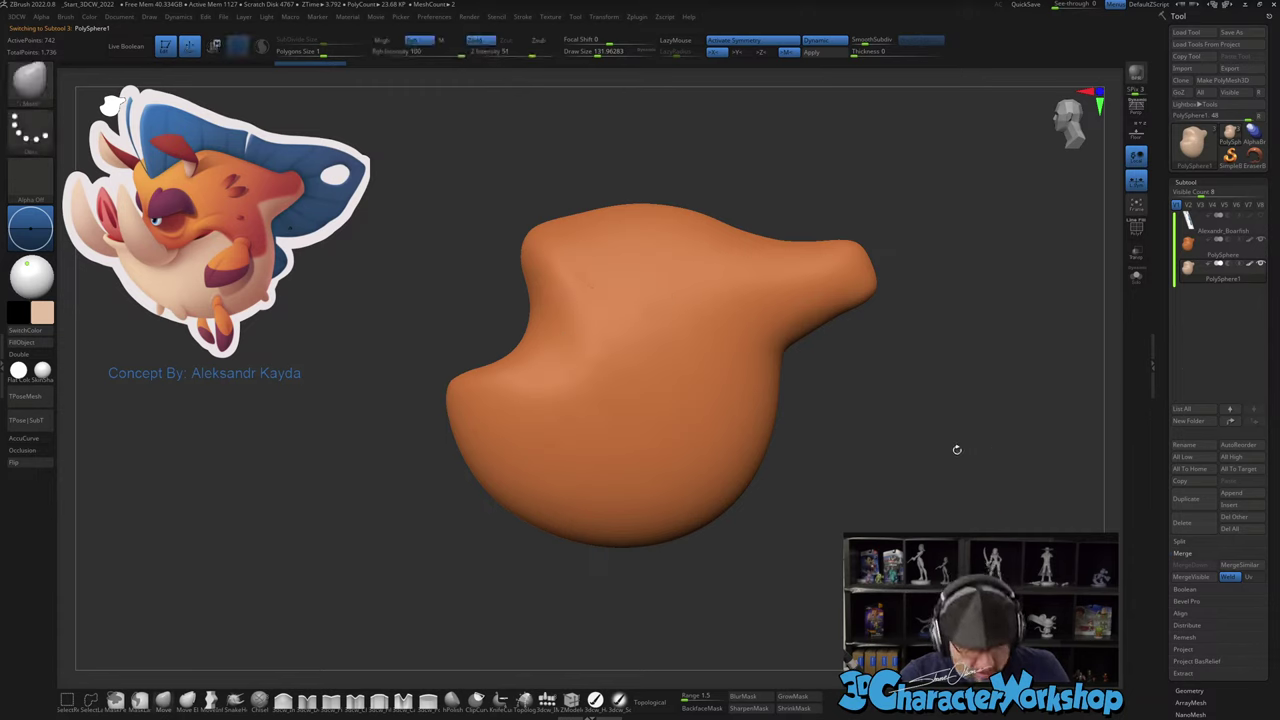
Step: Push the orange body's lower front inward with the Move brush at draw size about 207 to expose the cream belly
drag(794, 437, 774, 457)
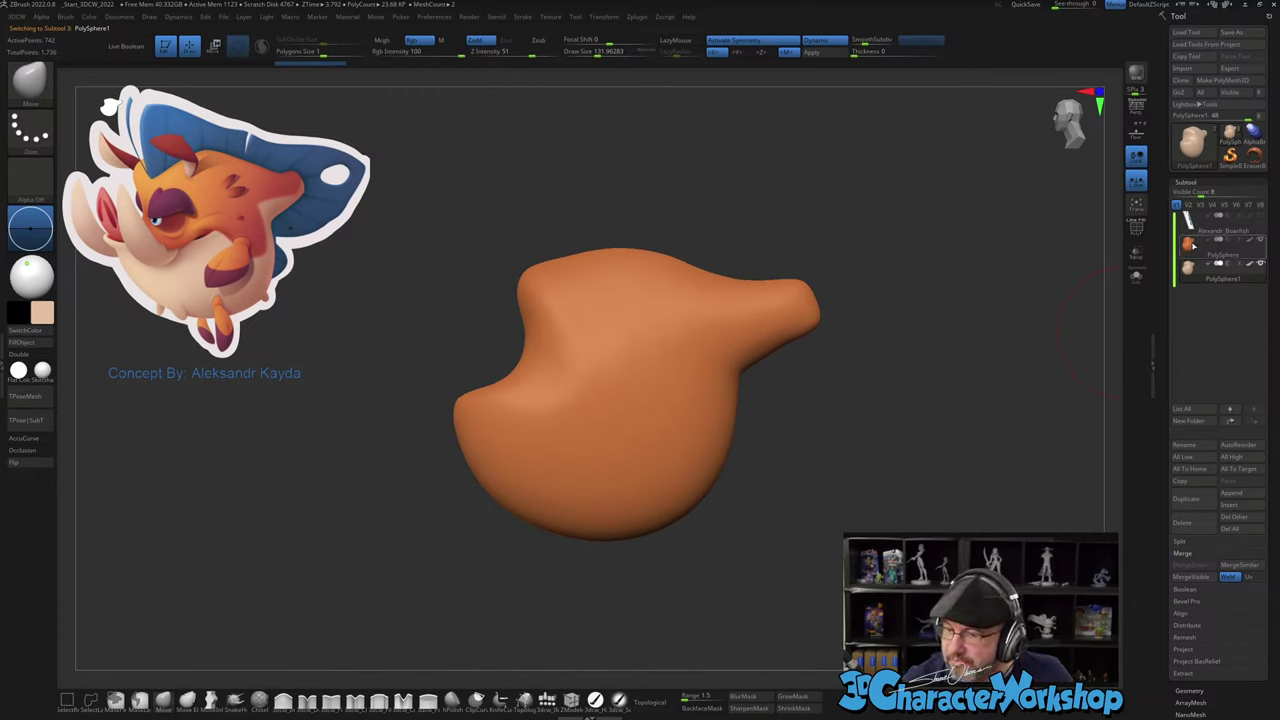
click(1221, 250)
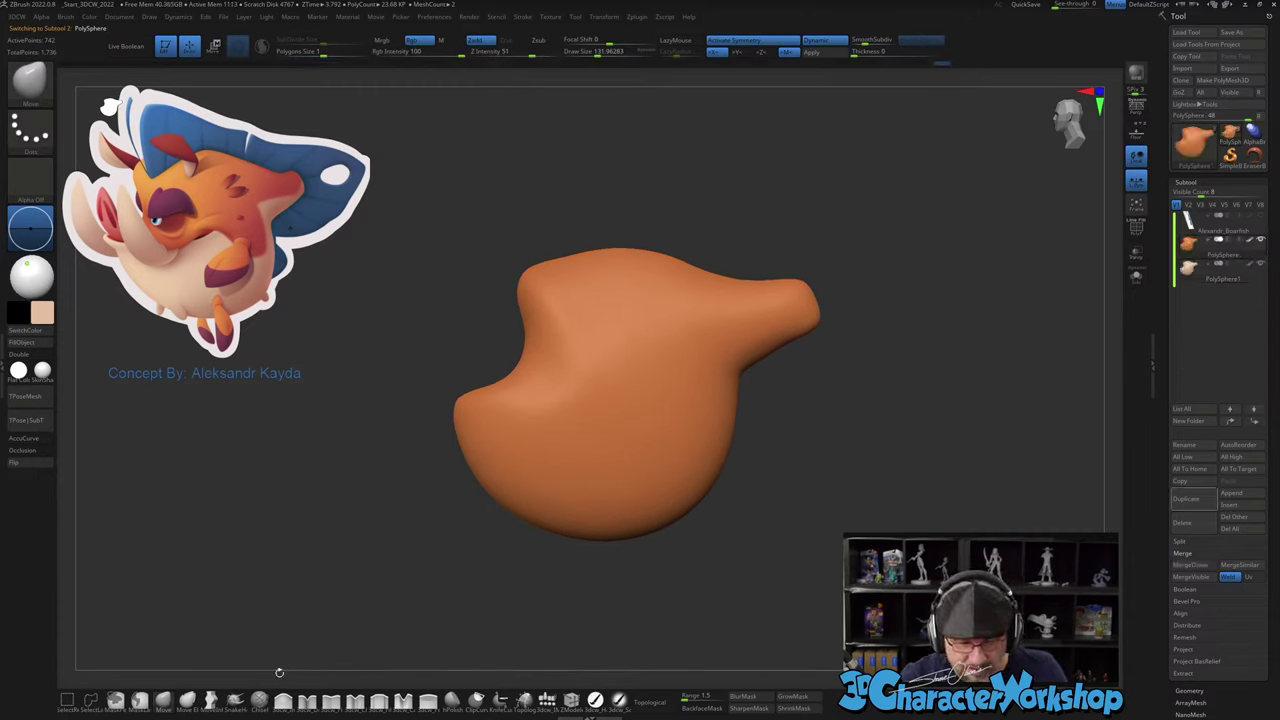
key(s)
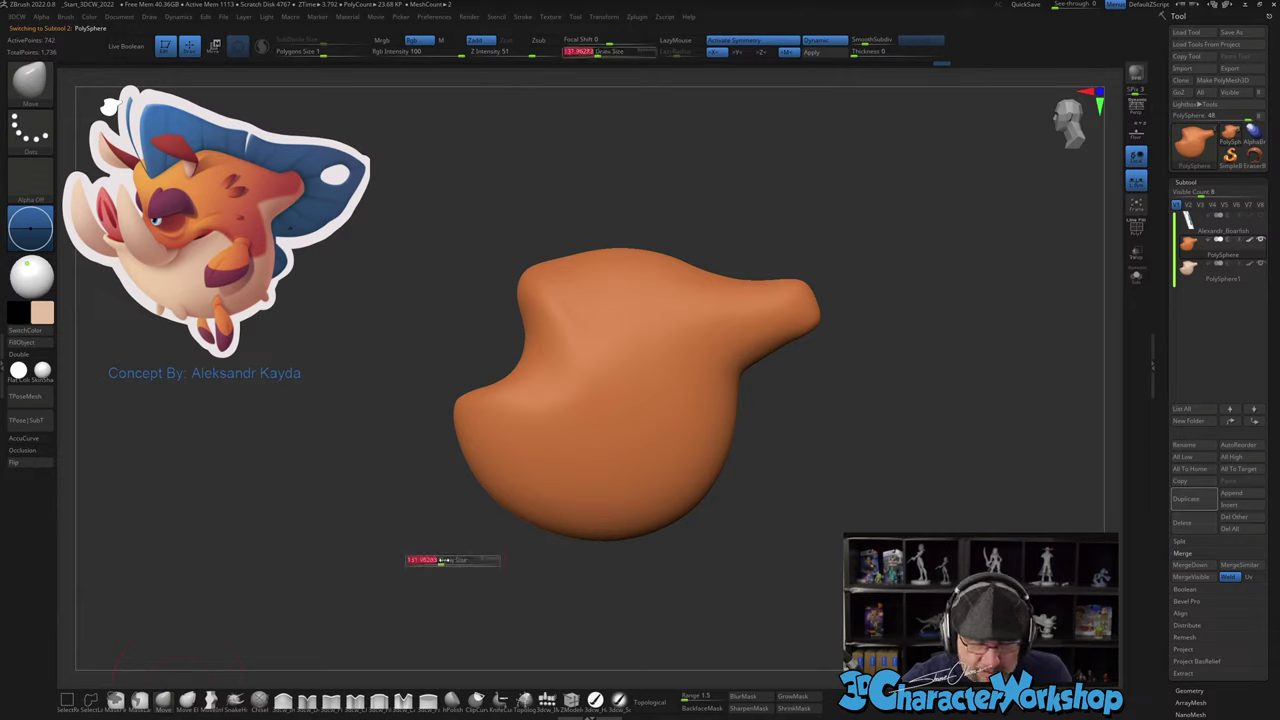
drag(443, 560, 451, 560)
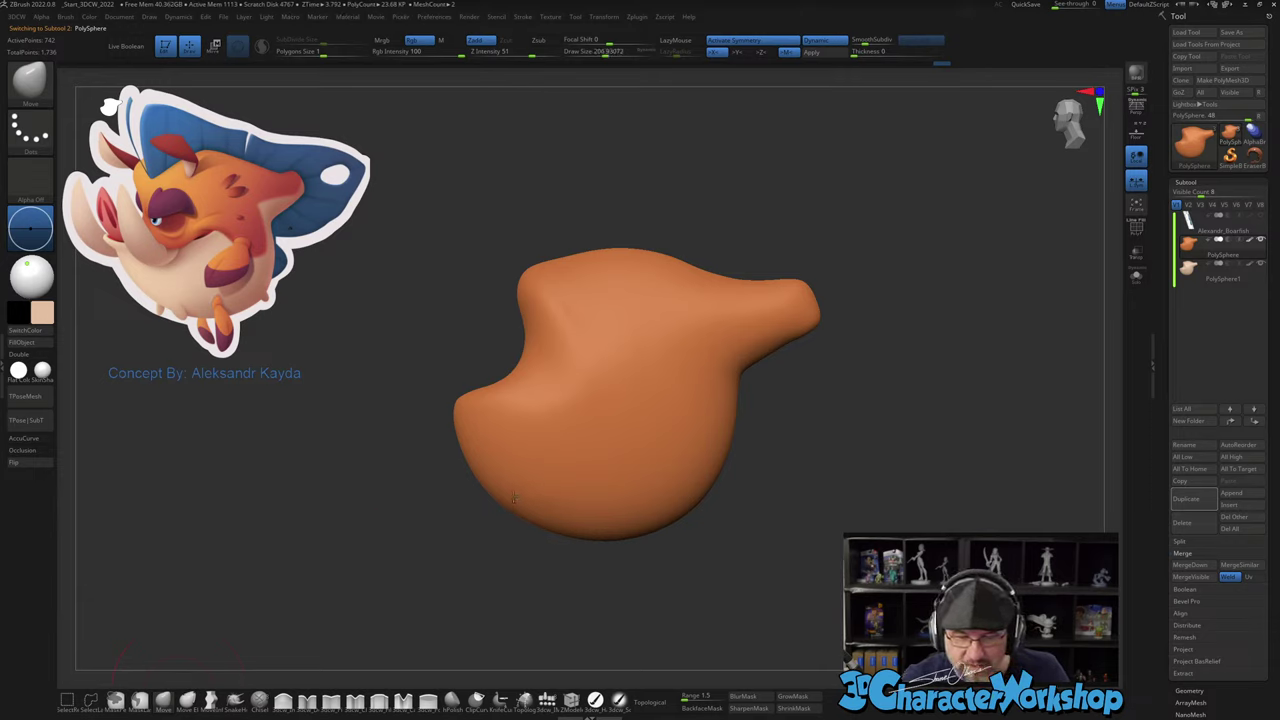
mouse_move(517, 484)
mouse_down()
mouse_move(540, 472)
mouse_move(610, 490)
mouse_move(590, 456)
mouse_up()
right_drag(588, 457, 596, 456)
drag(595, 458, 608, 445)
right_drag(608, 444, 686, 502)
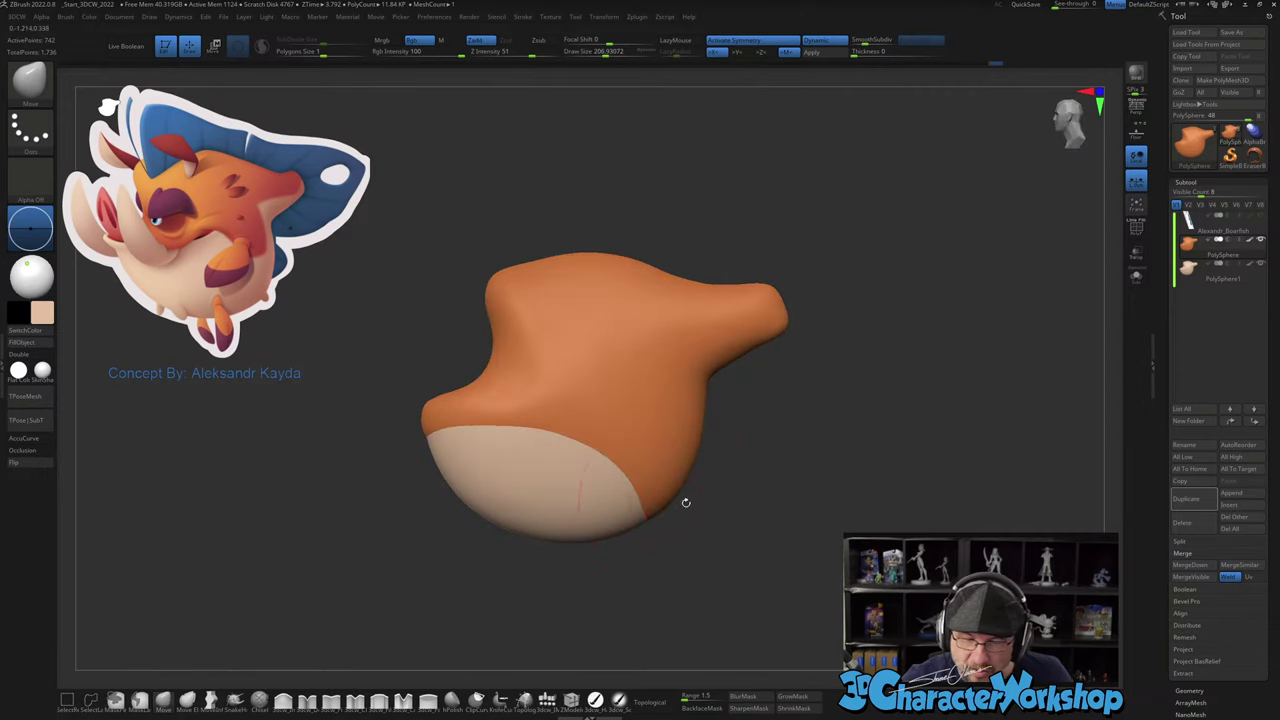
Step: Turn on transparency and refine the orange body's edge along the jaw and belly with the Move brush at draw size about 154
click(1136, 253)
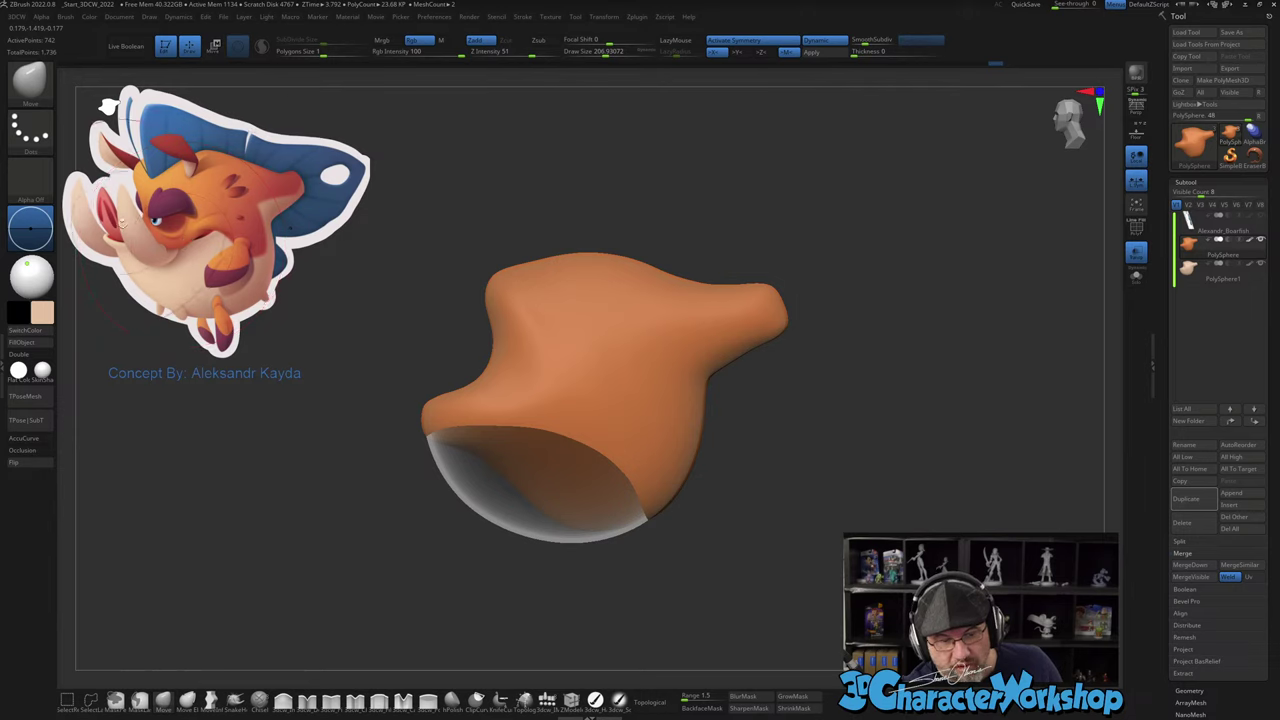
key(s)
drag(535, 490, 518, 490)
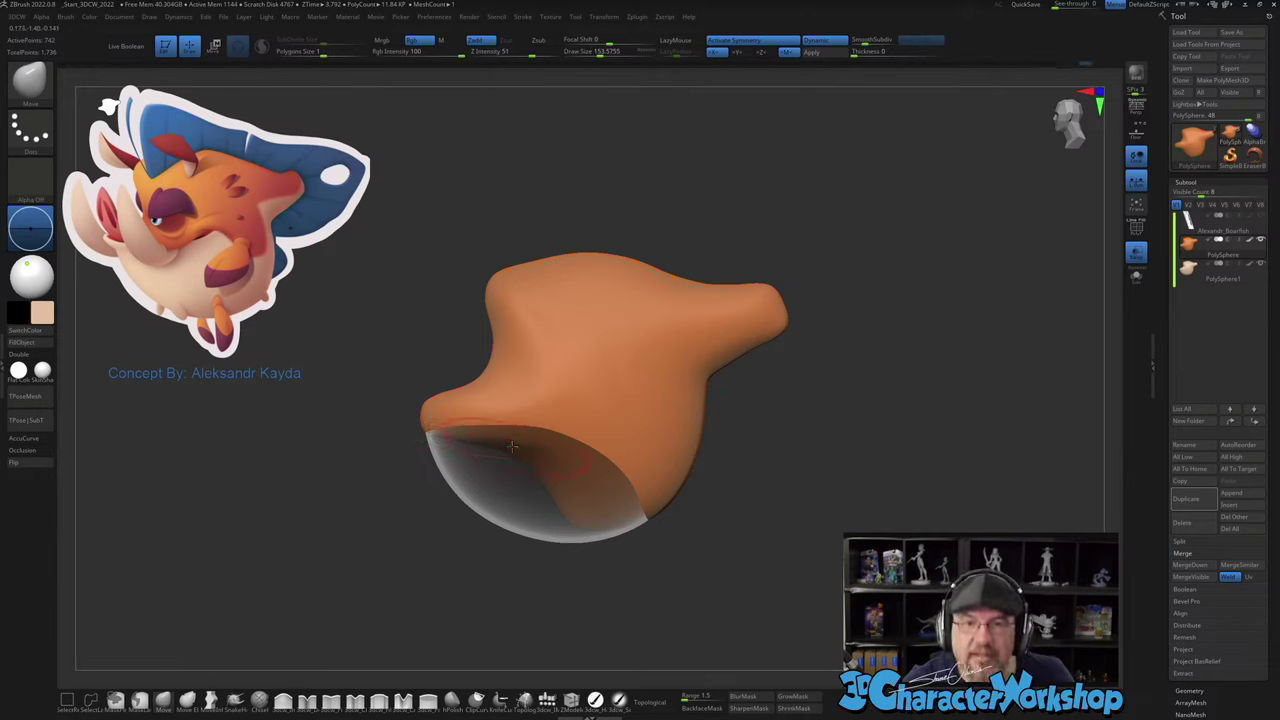
mouse_move(512, 446)
right_down()
mouse_move(527, 450)
mouse_move(510, 456)
right_up()
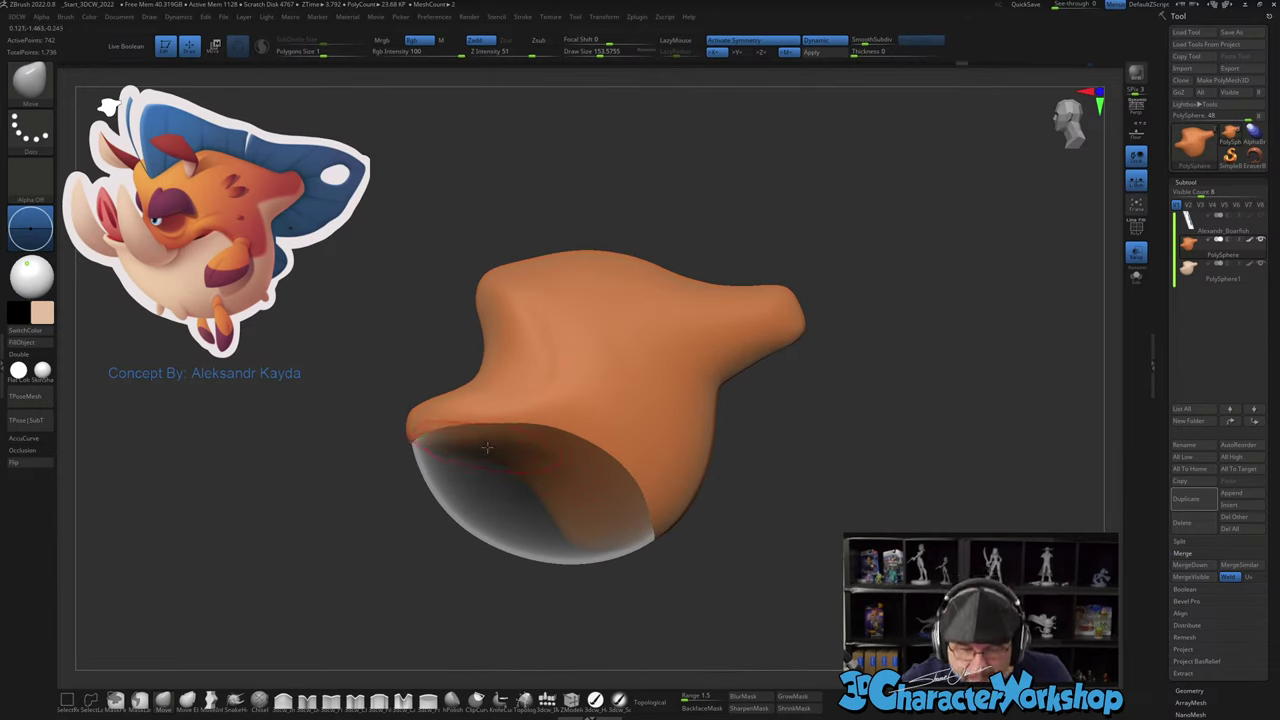
drag(643, 474, 649, 448)
right_drag(649, 442, 643, 450)
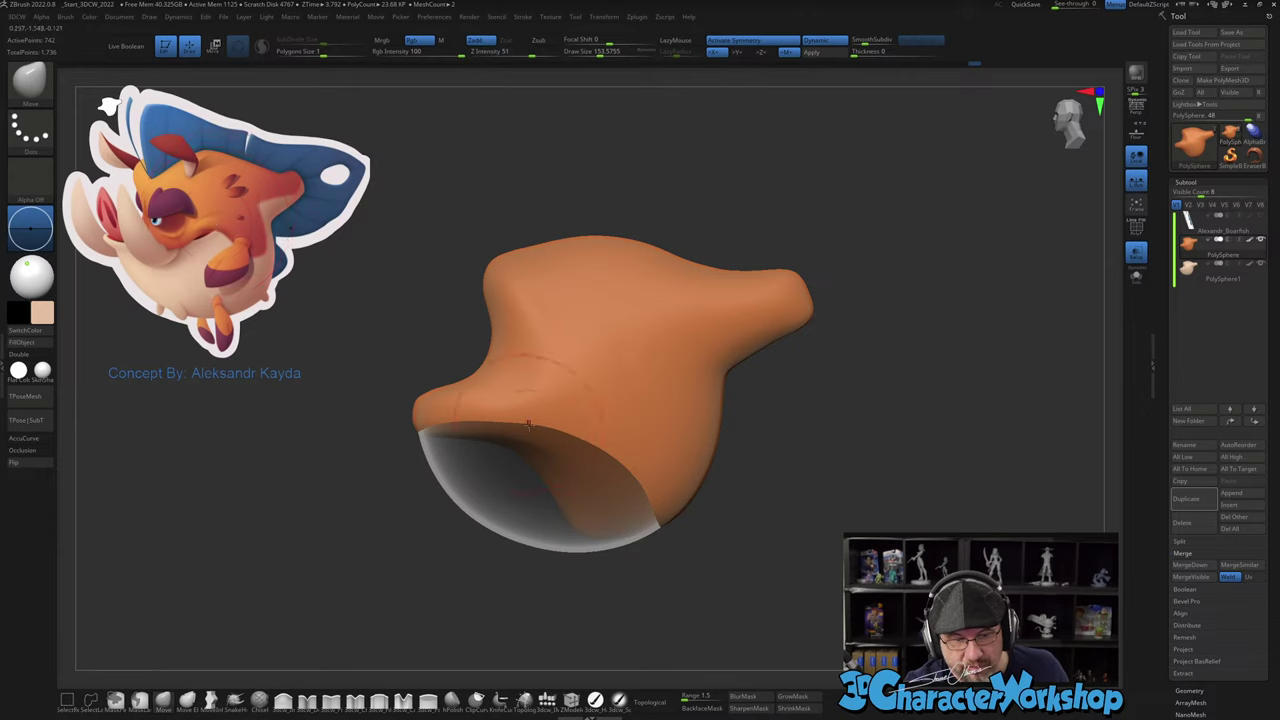
alt+right_drag(593, 416, 590, 394)
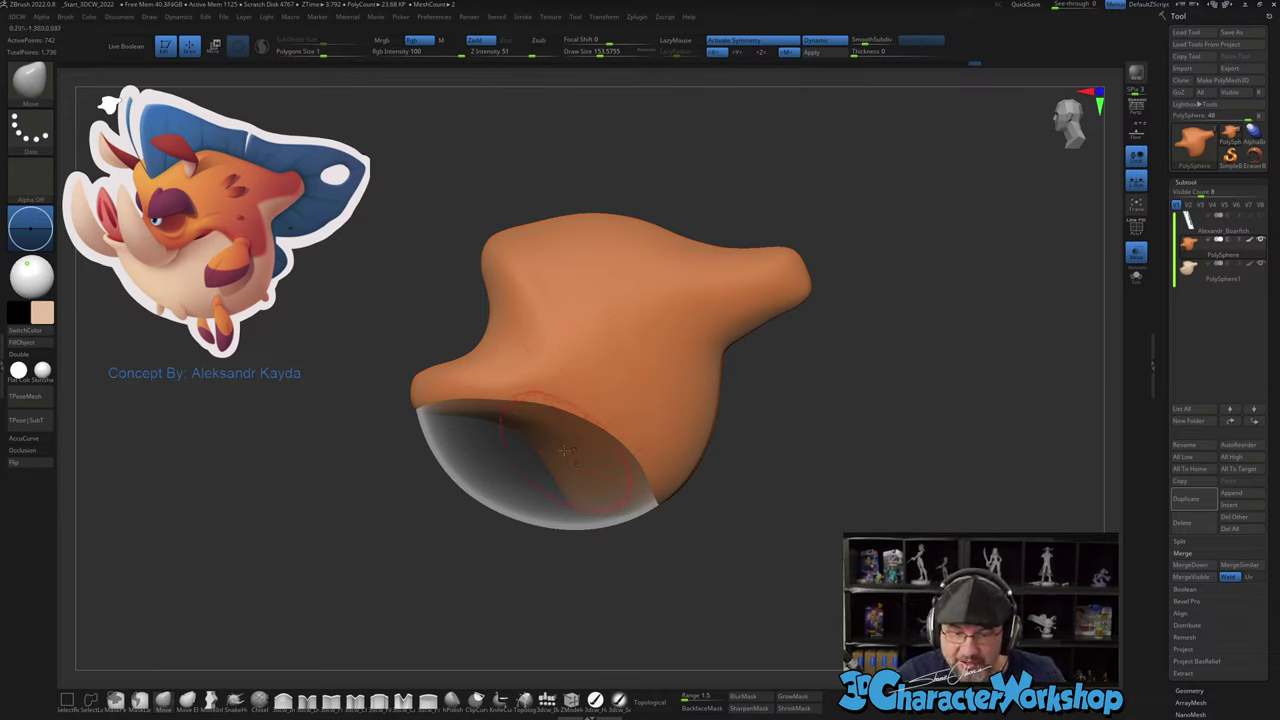
Step: Raise the arch of the orange body's belly edge with the Move brush, using draw sizes of about 212 and 116
key(s)
drag(565, 452, 565, 435)
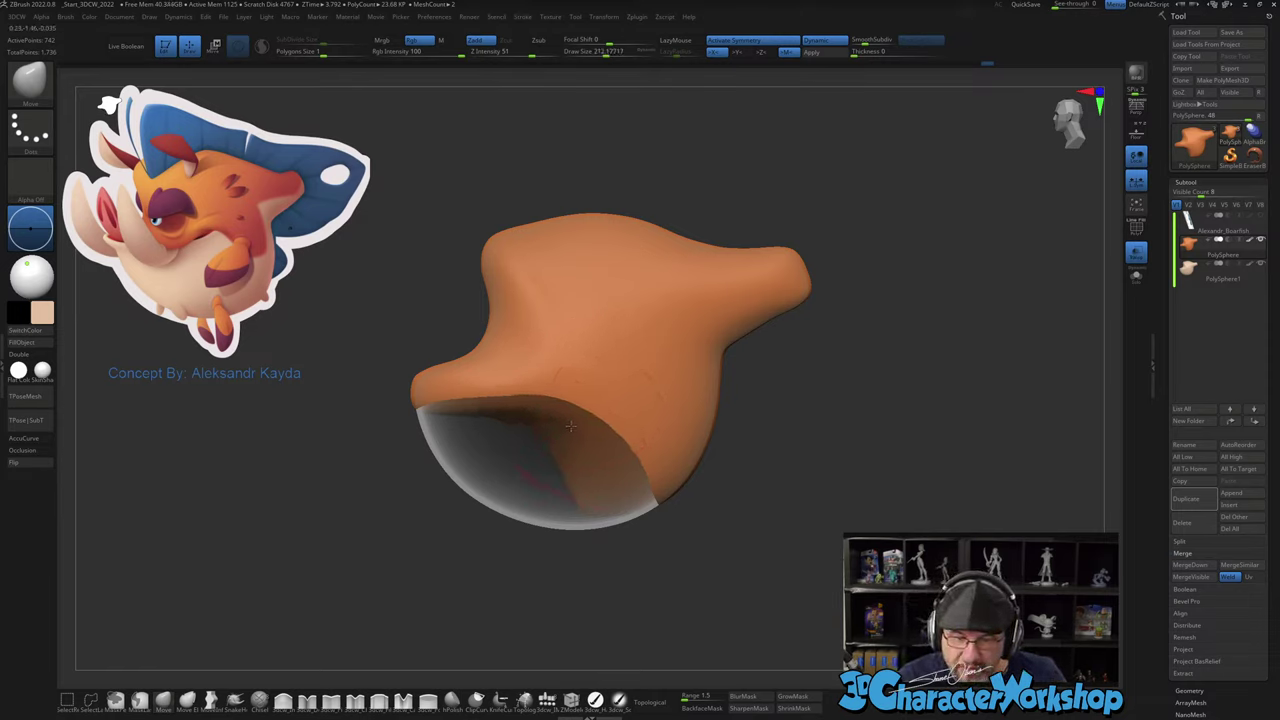
mouse_move(561, 412)
right_down()
mouse_move(615, 390)
mouse_move(538, 427)
right_up()
key(s)
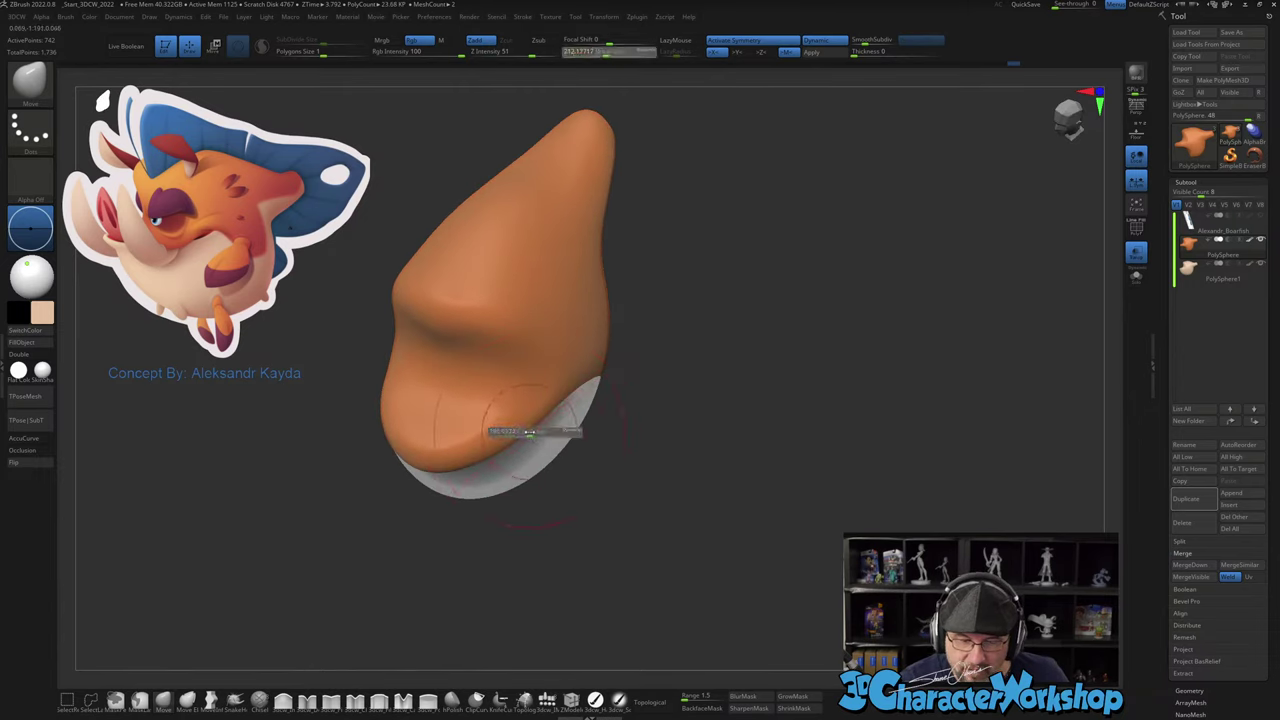
drag(541, 432, 531, 432)
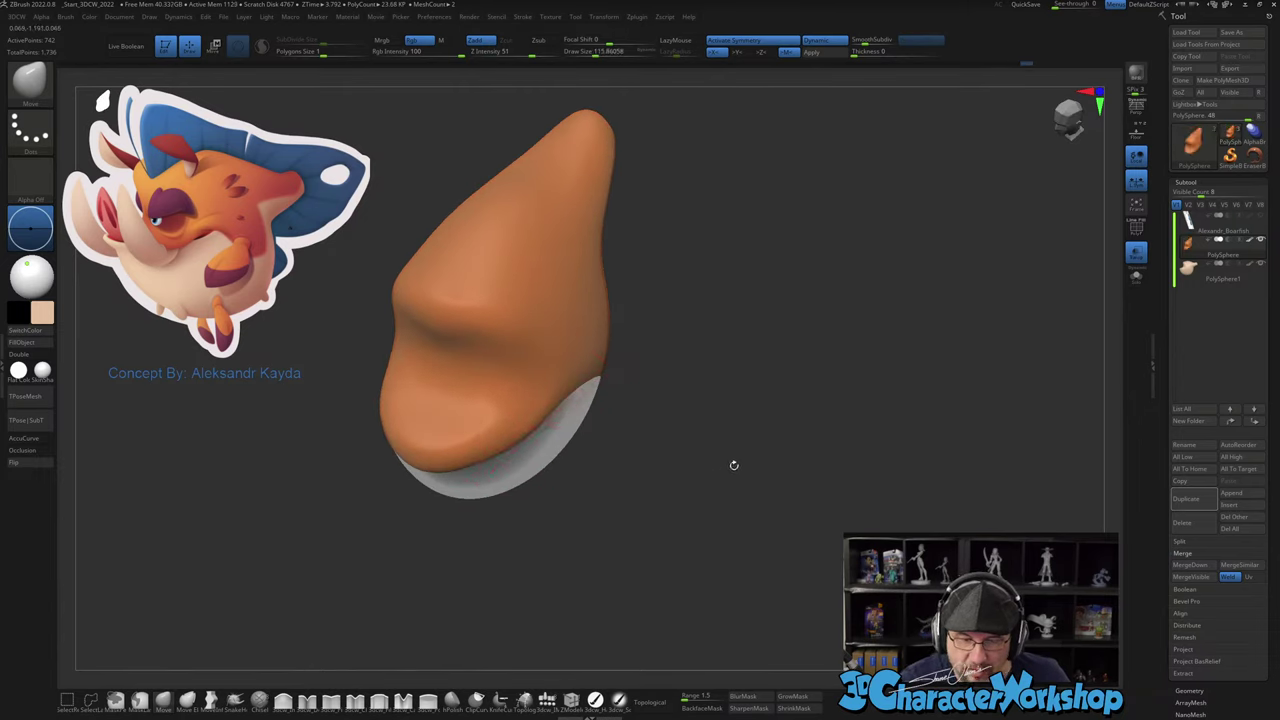
drag(734, 466, 693, 360)
mouse_move(722, 446)
mouse_down()
mouse_move(754, 446)
mouse_move(773, 468)
mouse_move(793, 438)
mouse_move(783, 464)
mouse_up()
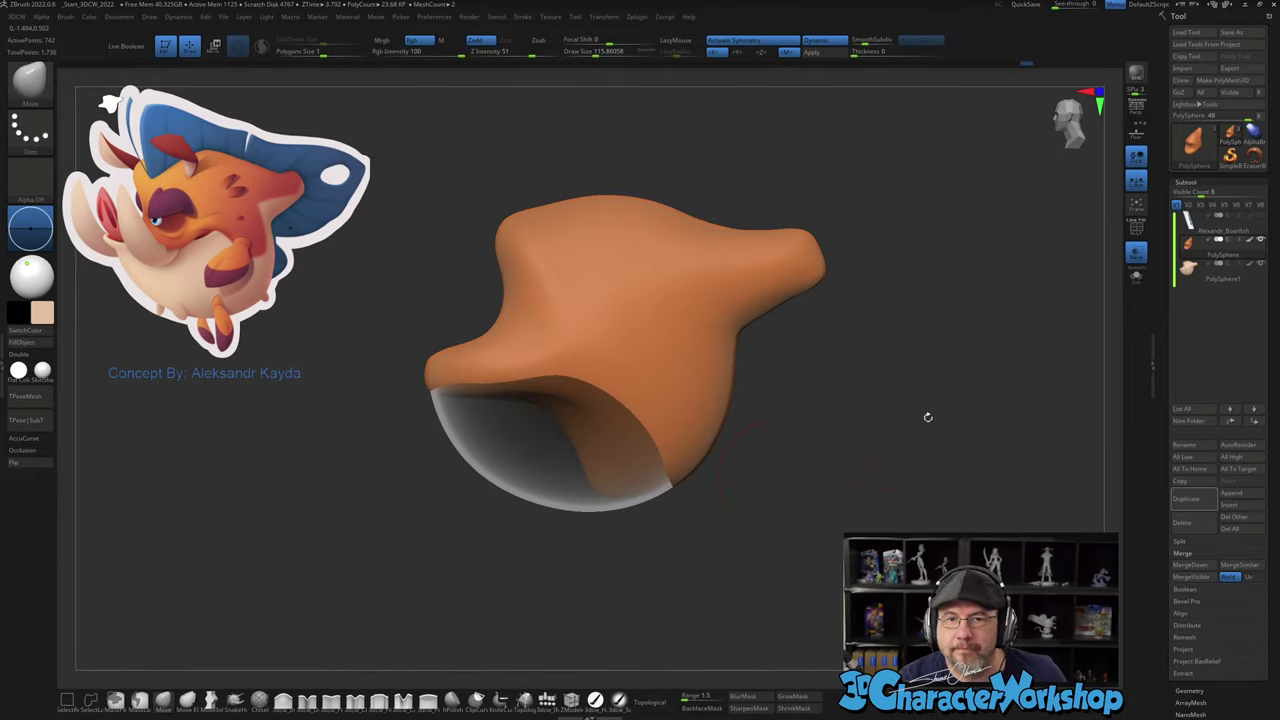
Step: Select the cream belly mesh and reshape its front with the Move brush at draw size about 167, smoothing the surface
alt+click(683, 433)
key(s)
mouse_move(616, 439)
mouse_down()
mouse_move(556, 403)
mouse_move(550, 420)
mouse_up()
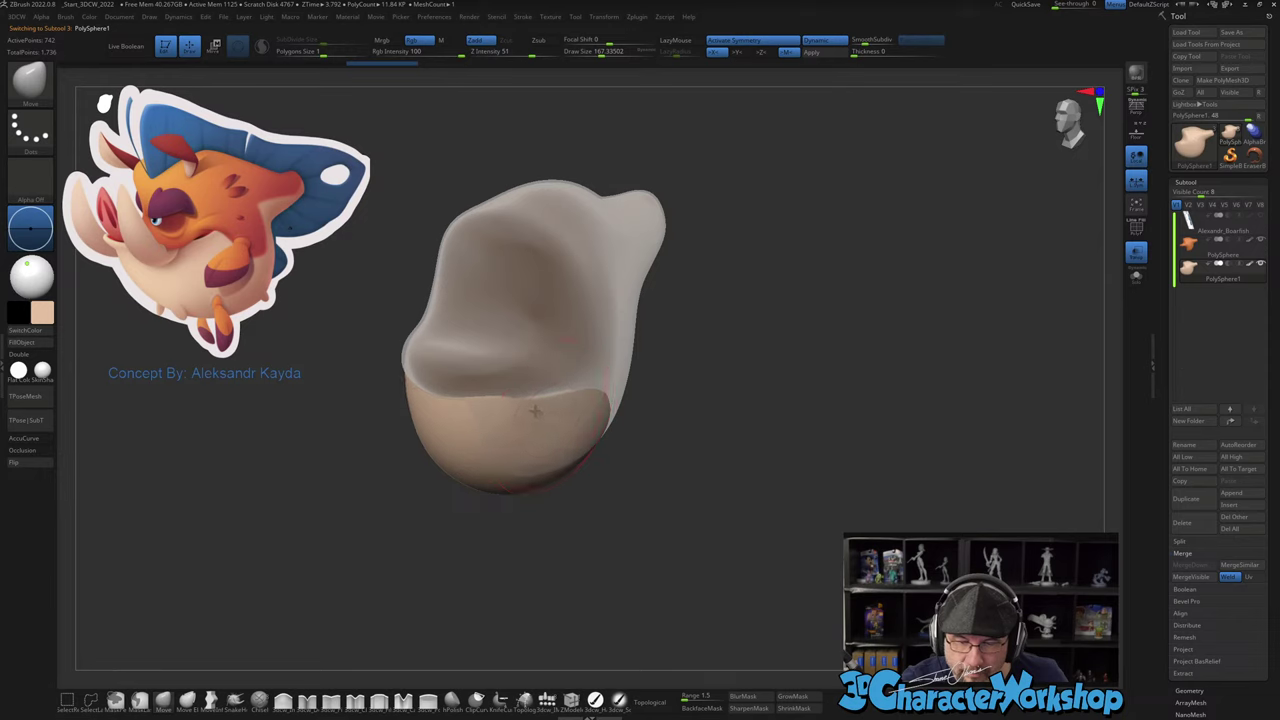
key(ctrl+shift+z)
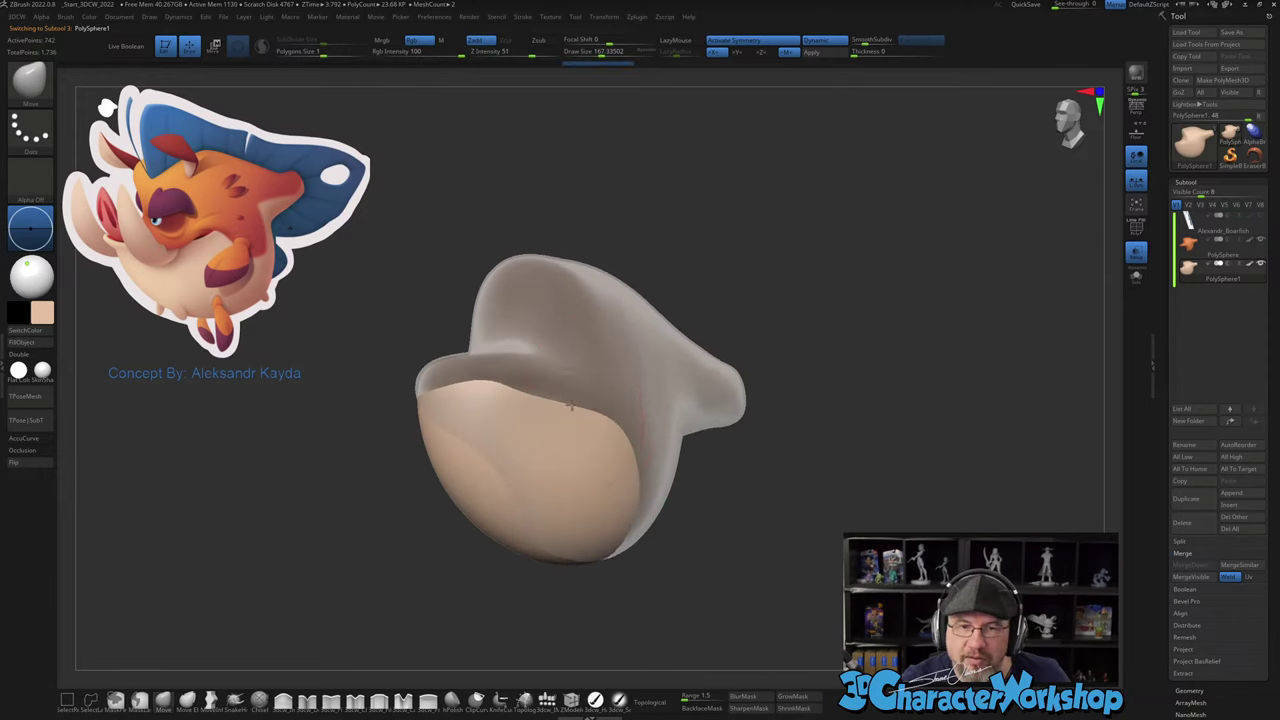
key(ctrl+z)
key(ctrl+z)
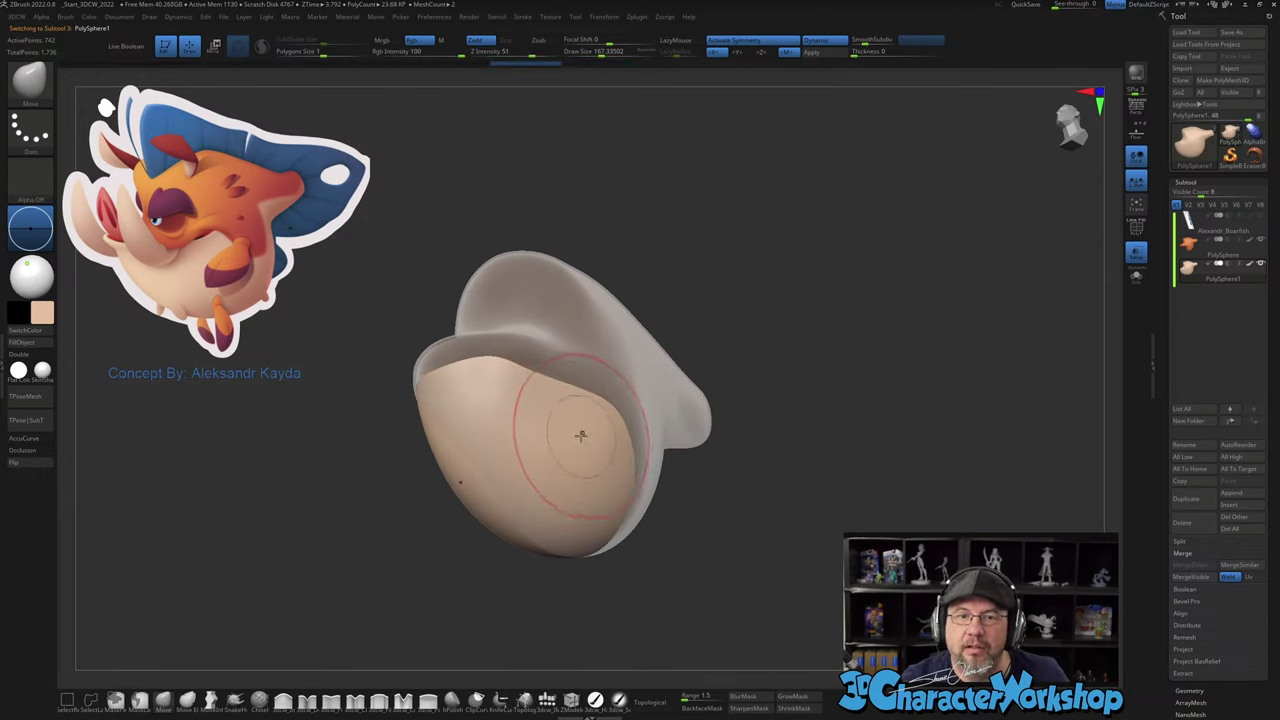
right_drag(563, 386, 510, 352)
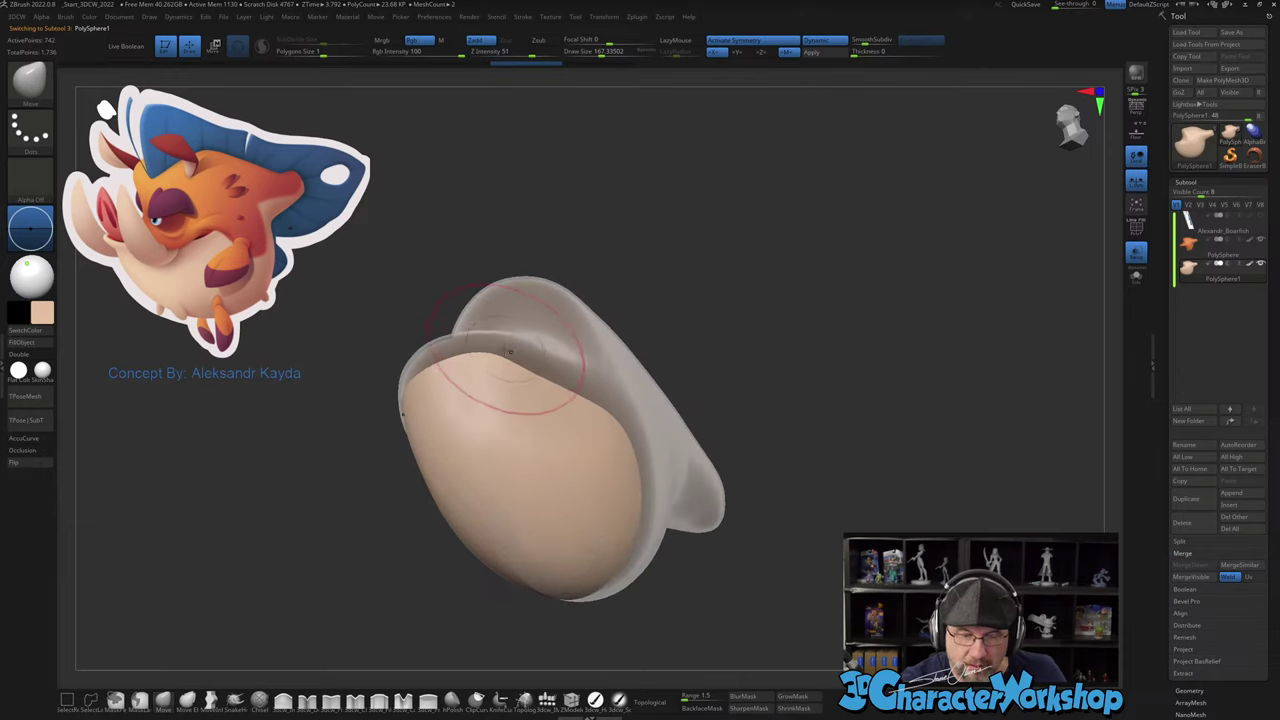
key(ctrl+shift+z)
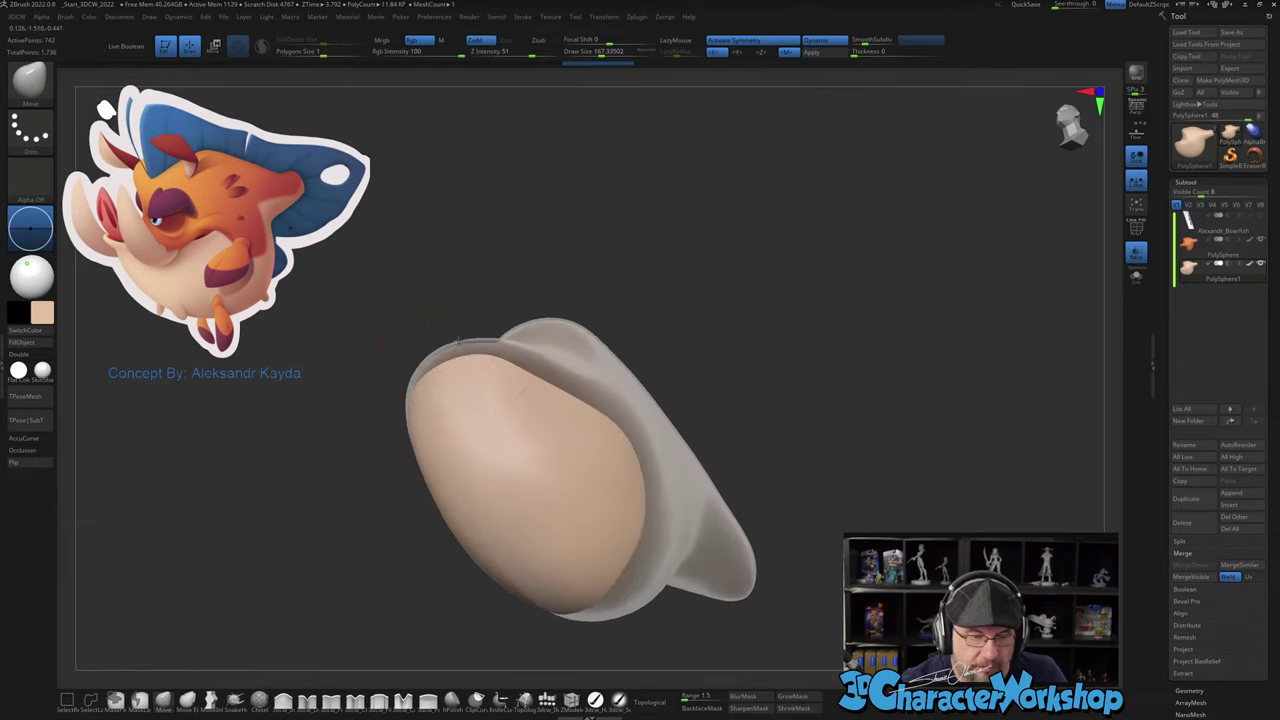
drag(437, 377, 429, 374)
right_drag(435, 370, 530, 374)
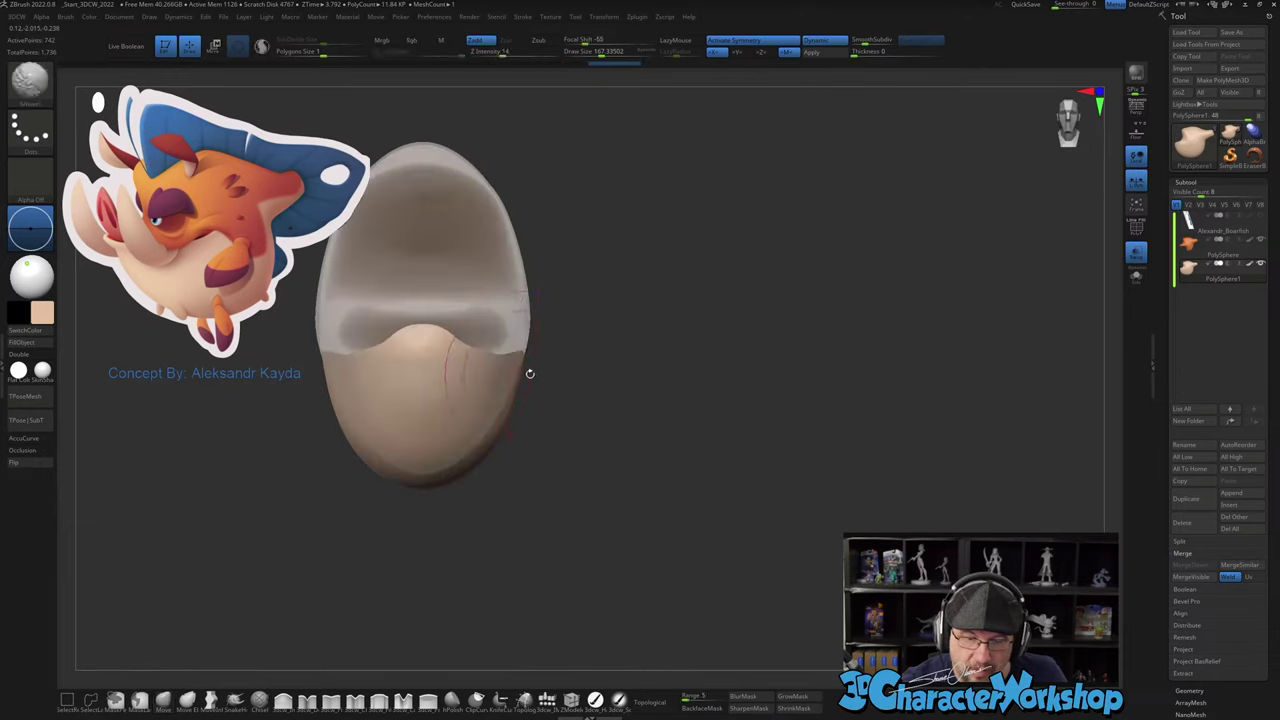
Step: Pull the belly's front tip down and slightly forward below the orange jaw, using Move brush draw sizes of about 167 and 245
key(ctrl+shift+z)
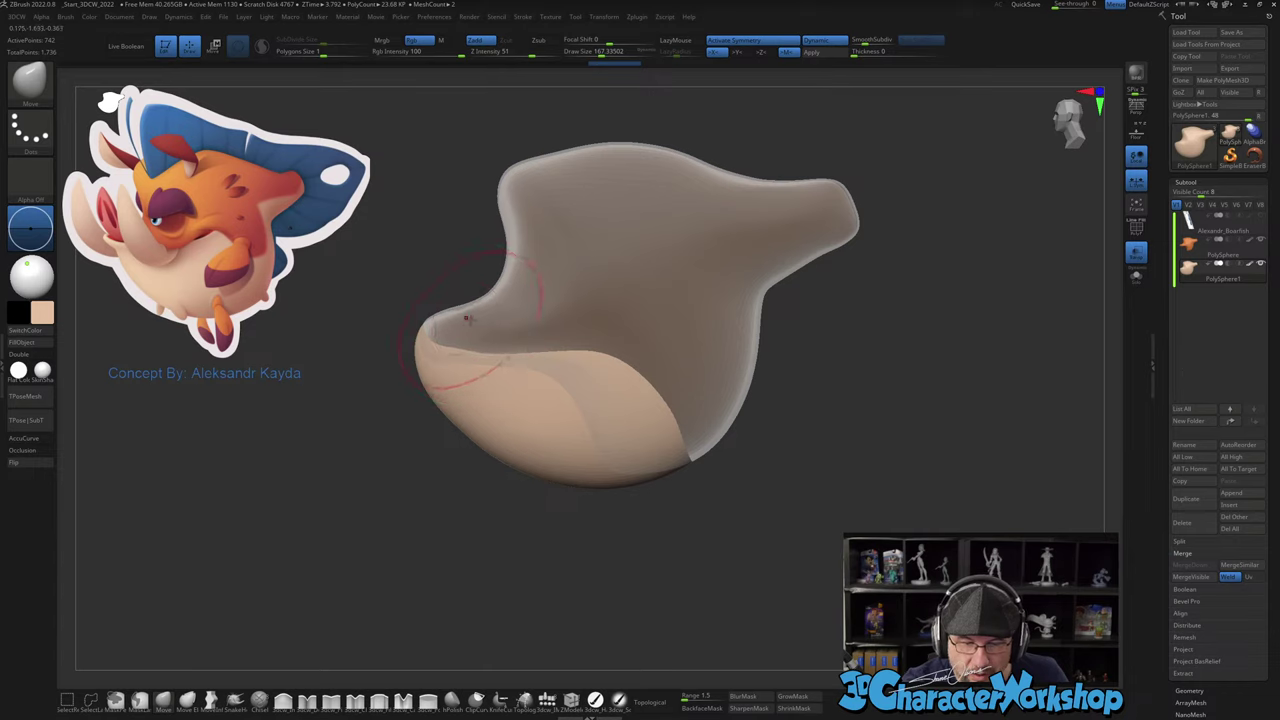
mouse_move(462, 320)
mouse_down()
mouse_move(433, 341)
mouse_move(445, 350)
mouse_up()
drag(502, 310, 512, 294)
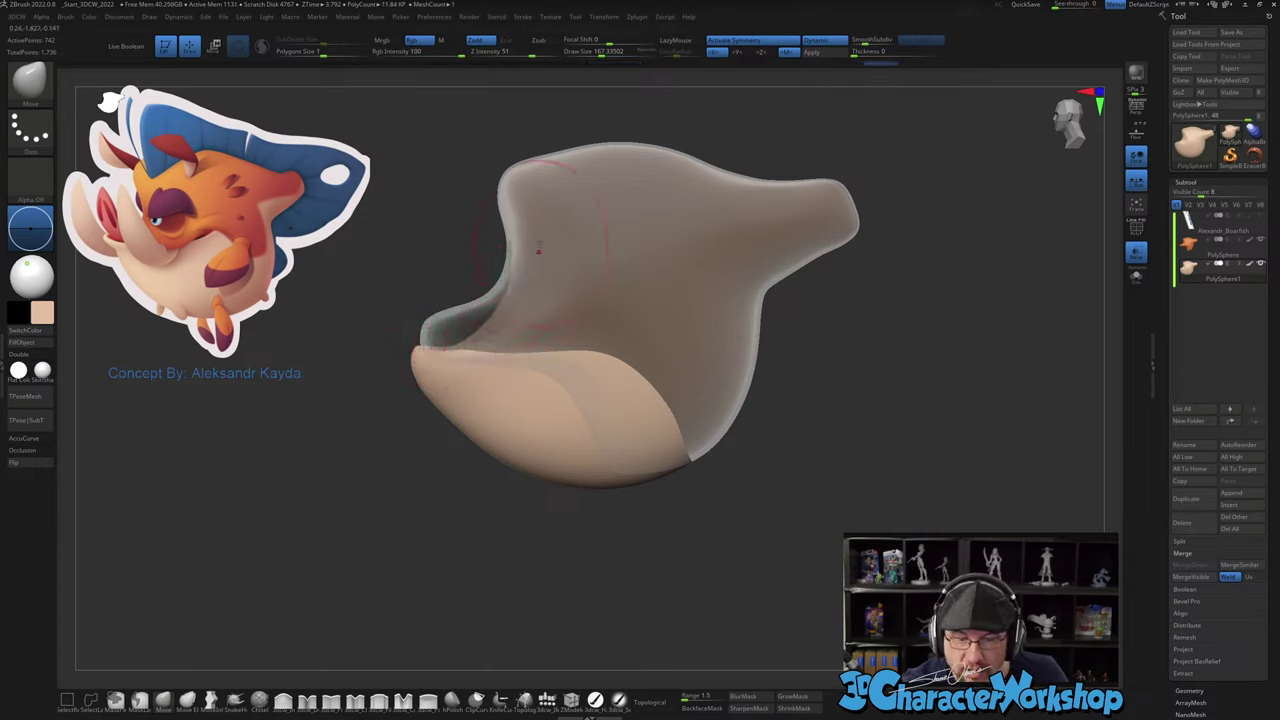
key(ctrl+shift+z)
key(ctrl+shift+z)
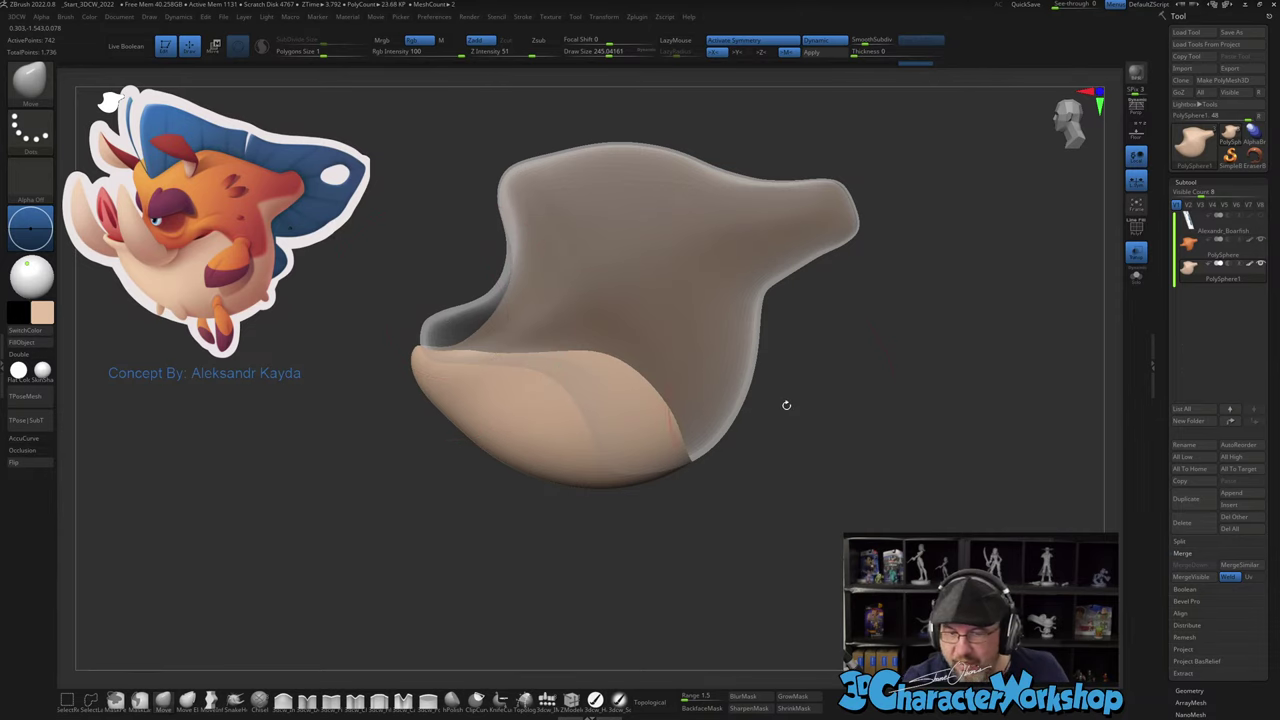
Step: Slice off the belly mesh's upper part with KnifeCurve along a curve hidden inside the orange body, from the jaw to the back
alt+drag(826, 393, 760, 440)
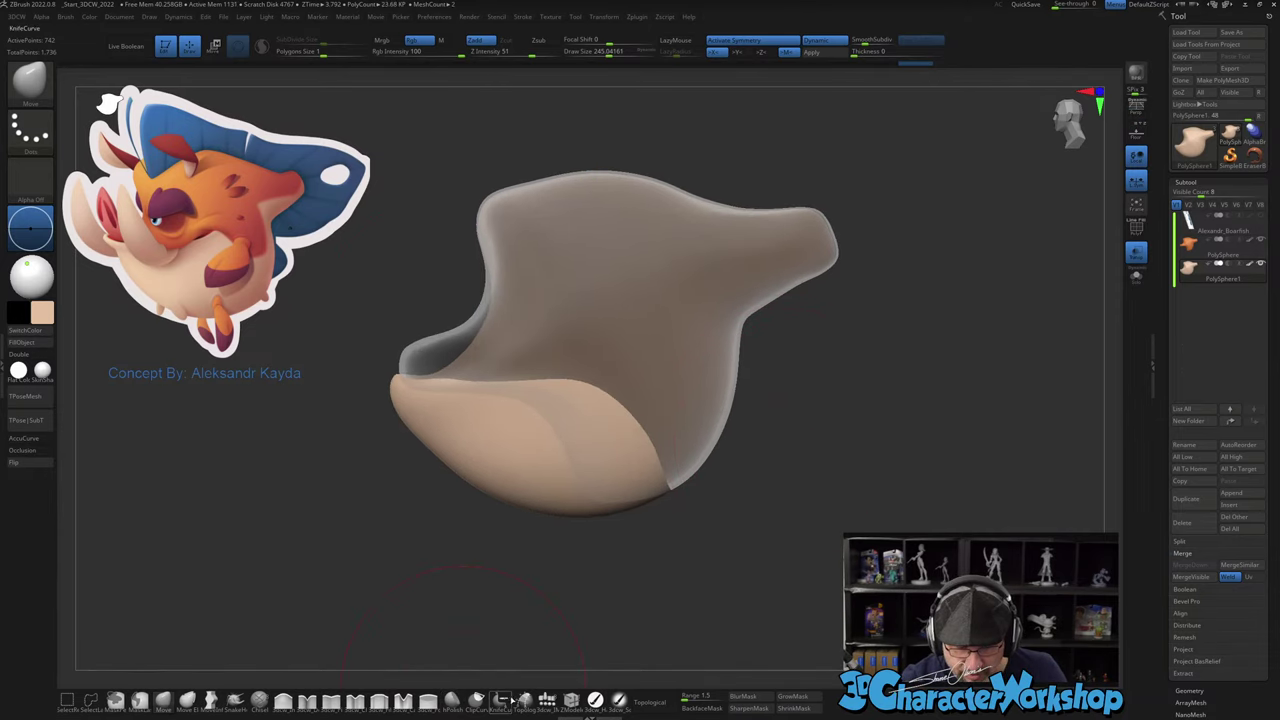
click(502, 700)
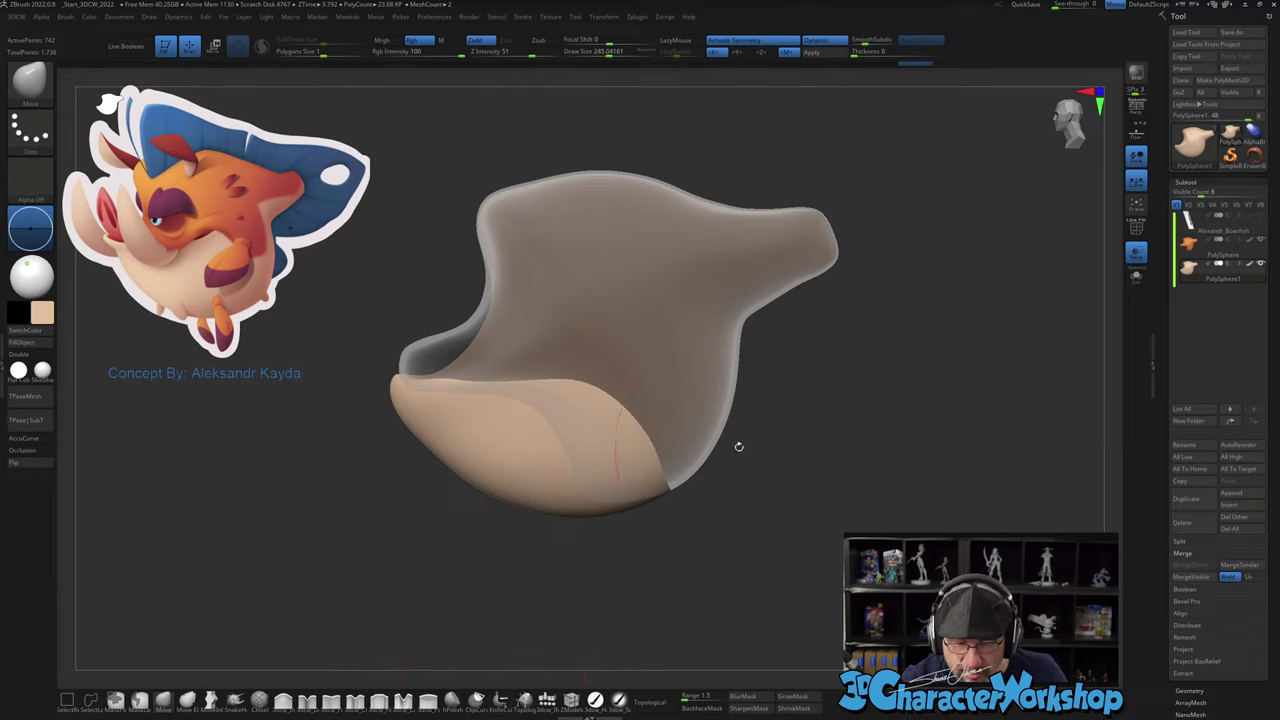
mouse_move(763, 474)
mouse_down()
mouse_move(655, 345)
mouse_move(586, 343)
mouse_move(337, 386)
mouse_move(423, 337)
mouse_move(677, 523)
mouse_move(600, 443)
mouse_move(595, 370)
mouse_move(580, 356)
mouse_move(685, 431)
mouse_move(708, 486)
mouse_move(868, 510)
mouse_up()
key(alt)
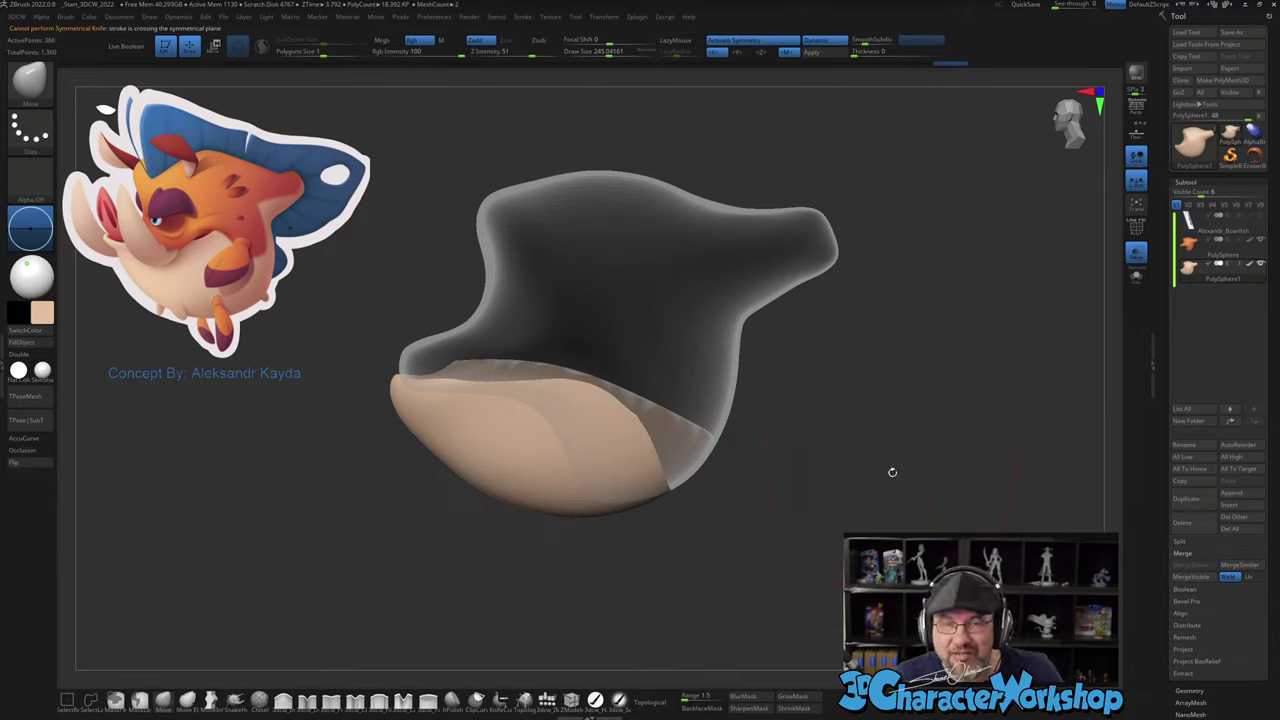
drag(893, 410, 852, 391)
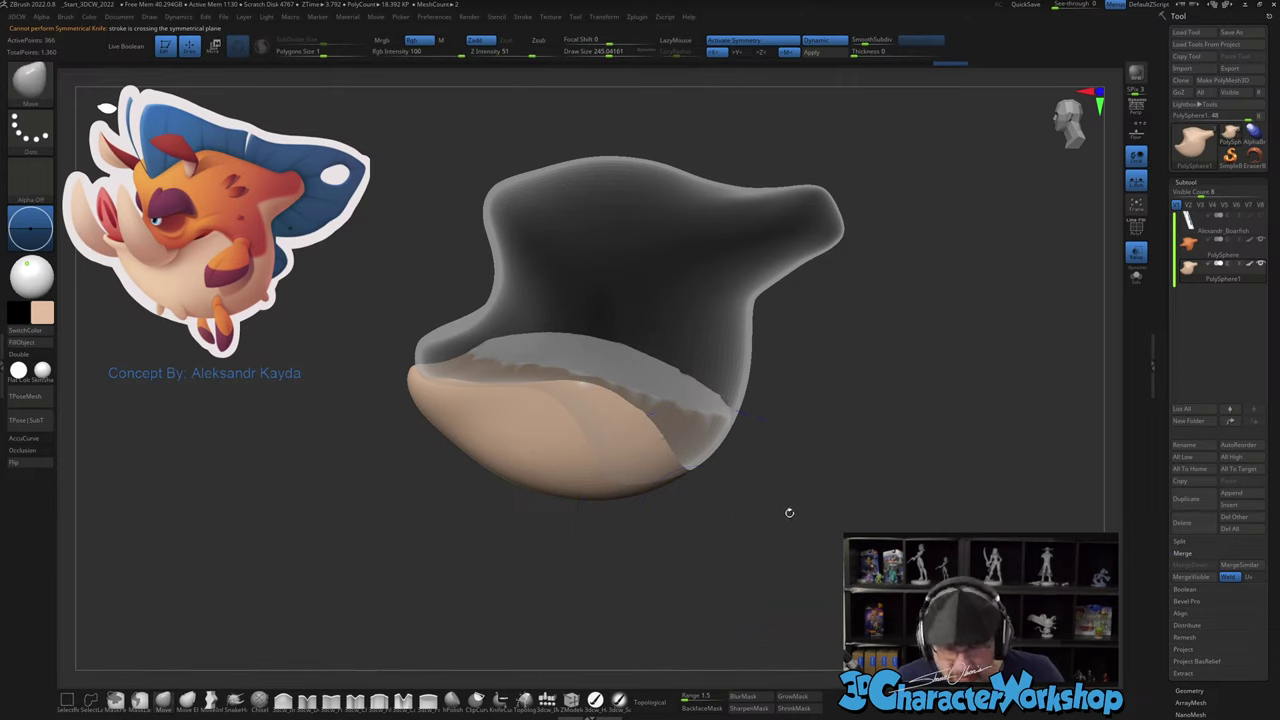
drag(789, 513, 820, 528)
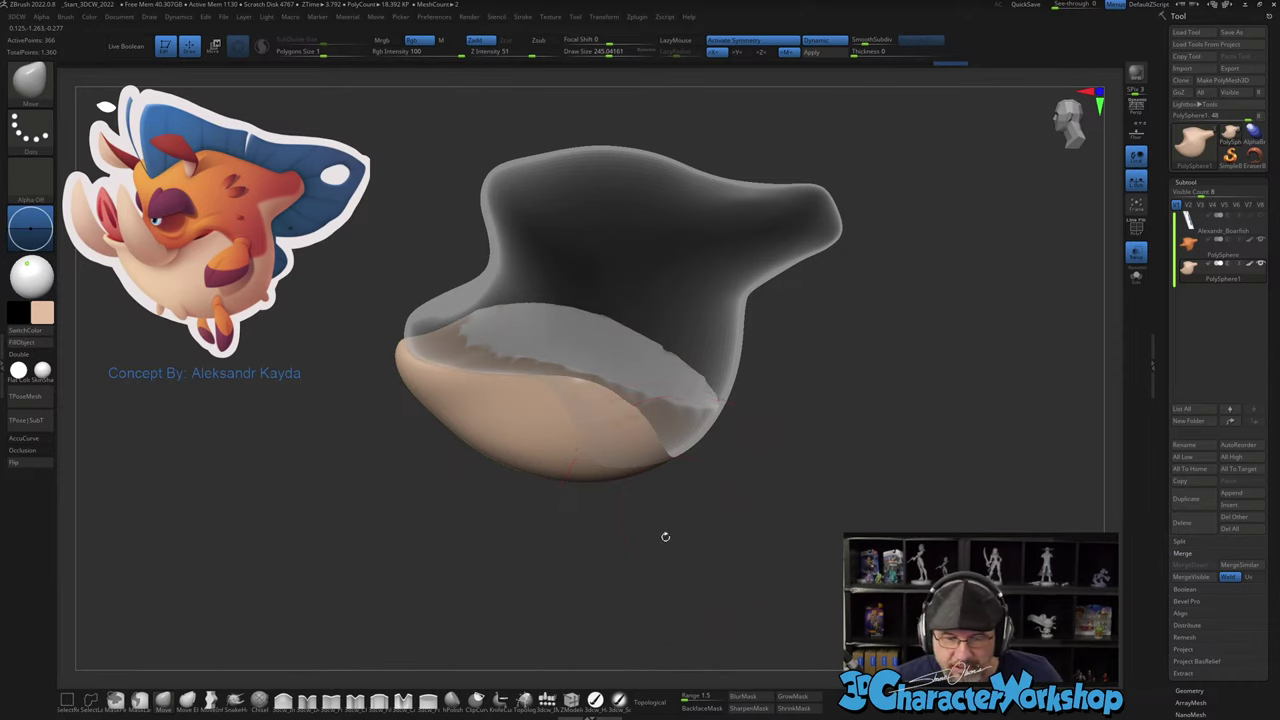
drag(666, 534, 666, 523)
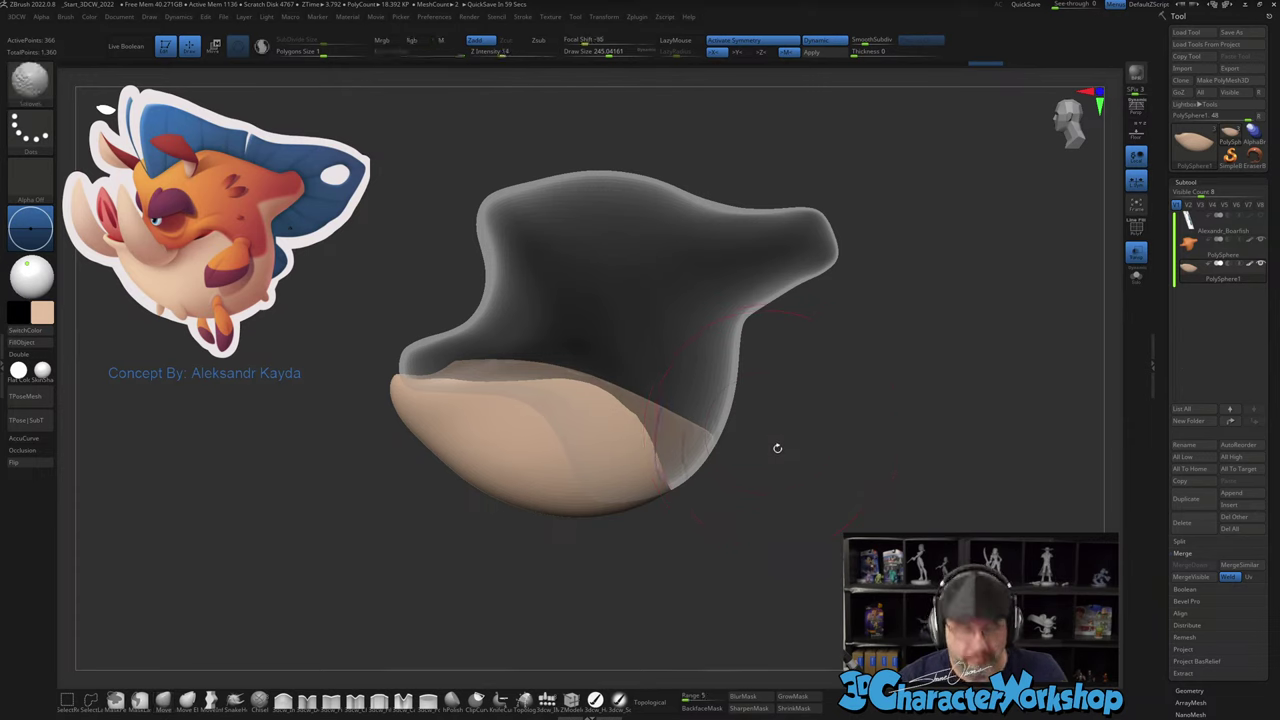
Step: Show the belly's polyframe and merge its cut-cap and outer polygroups into a single polygroup
key(shift+f)
drag(771, 444, 781, 492)
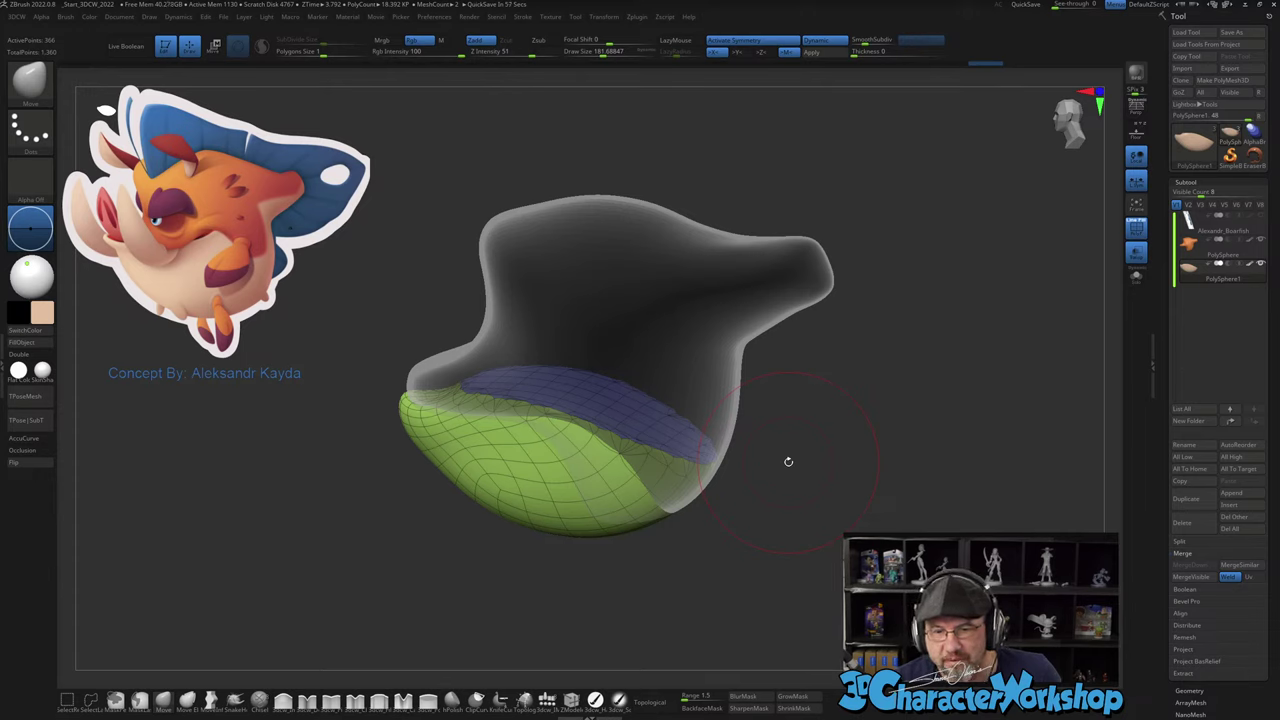
mouse_move(774, 426)
mouse_down()
mouse_move(783, 417)
mouse_move(779, 439)
mouse_up()
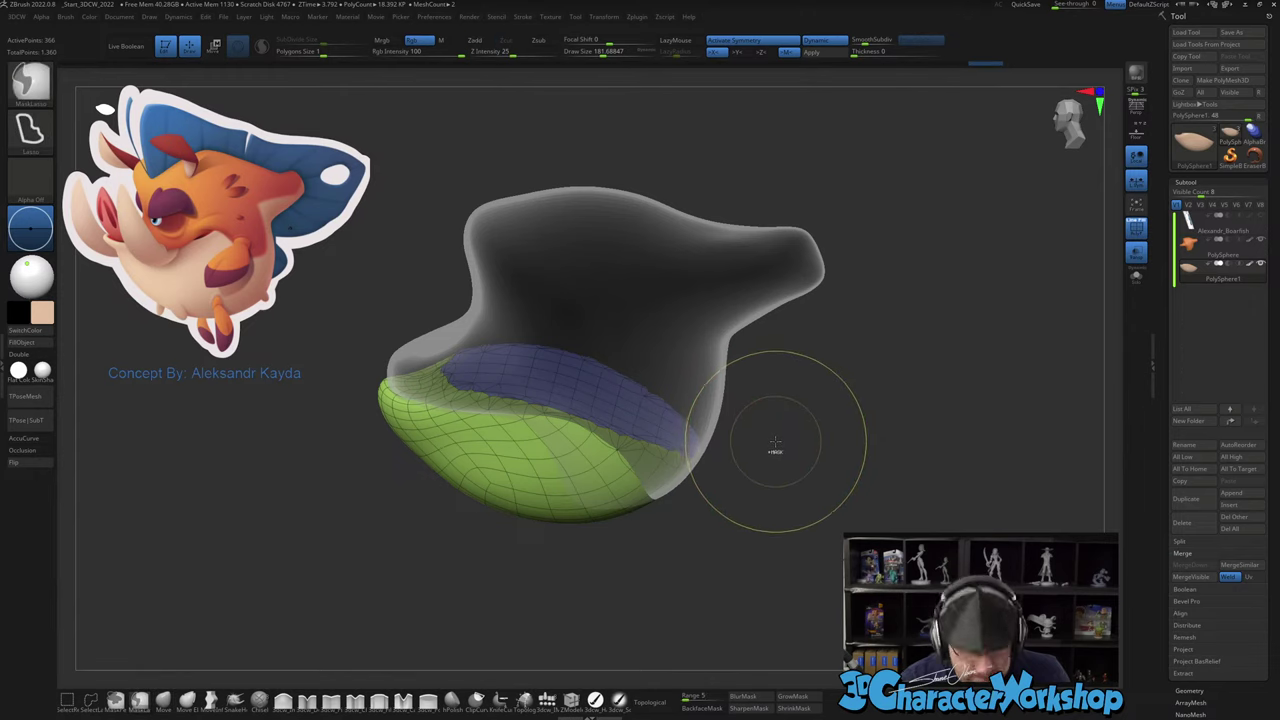
key(shift+f)
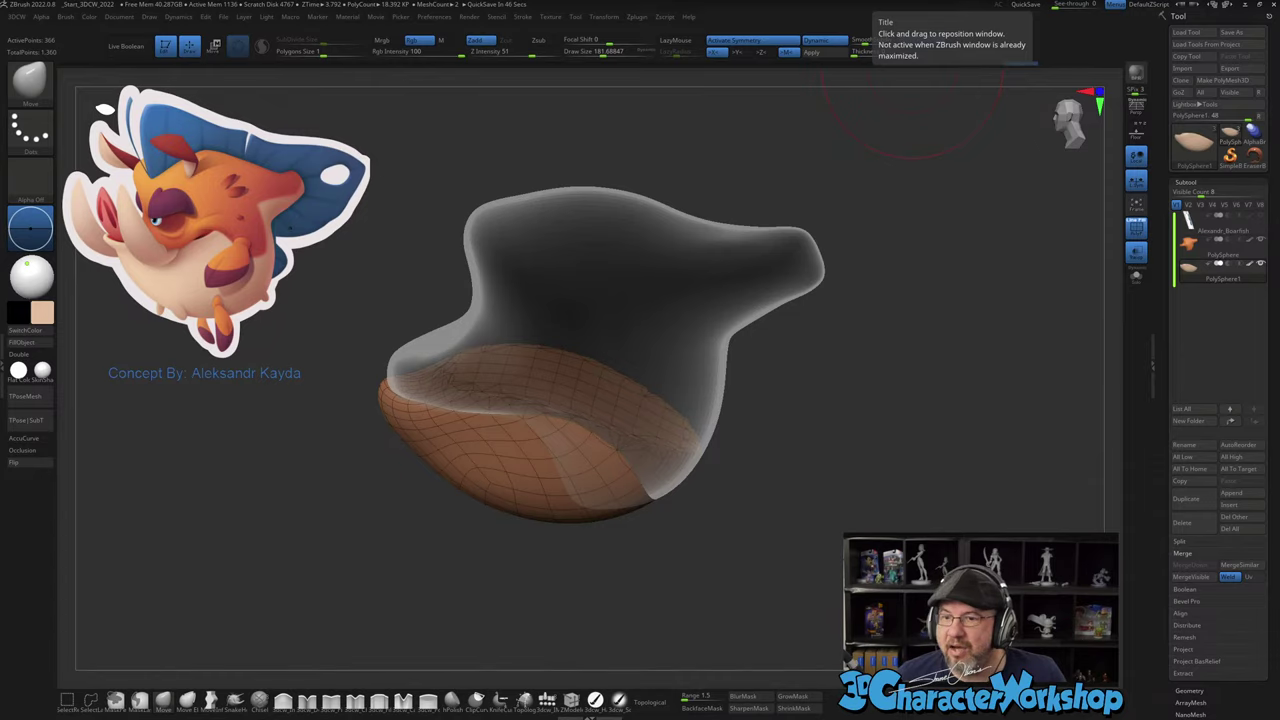
Step: Switch to the browser and look over the Lychee Slicer home page on the Mango 3D site, including its introduction and feature sections
drag(388, 718, 490, 106)
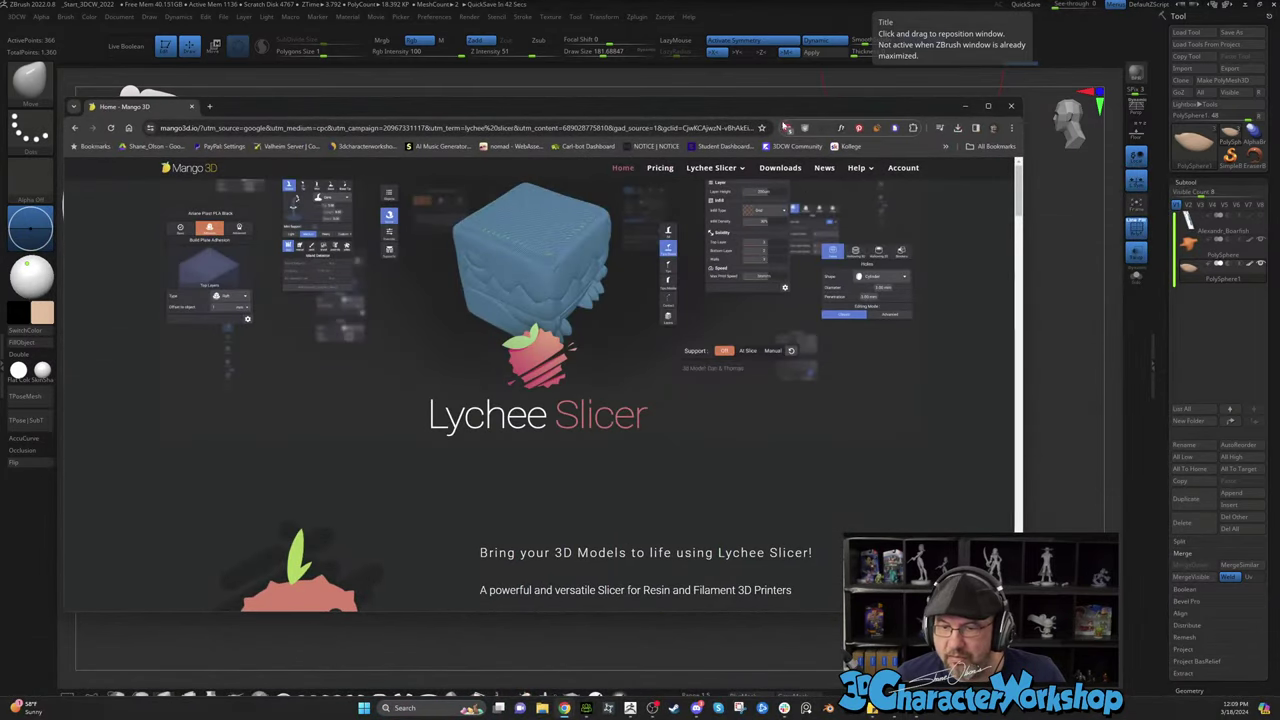
click(988, 105)
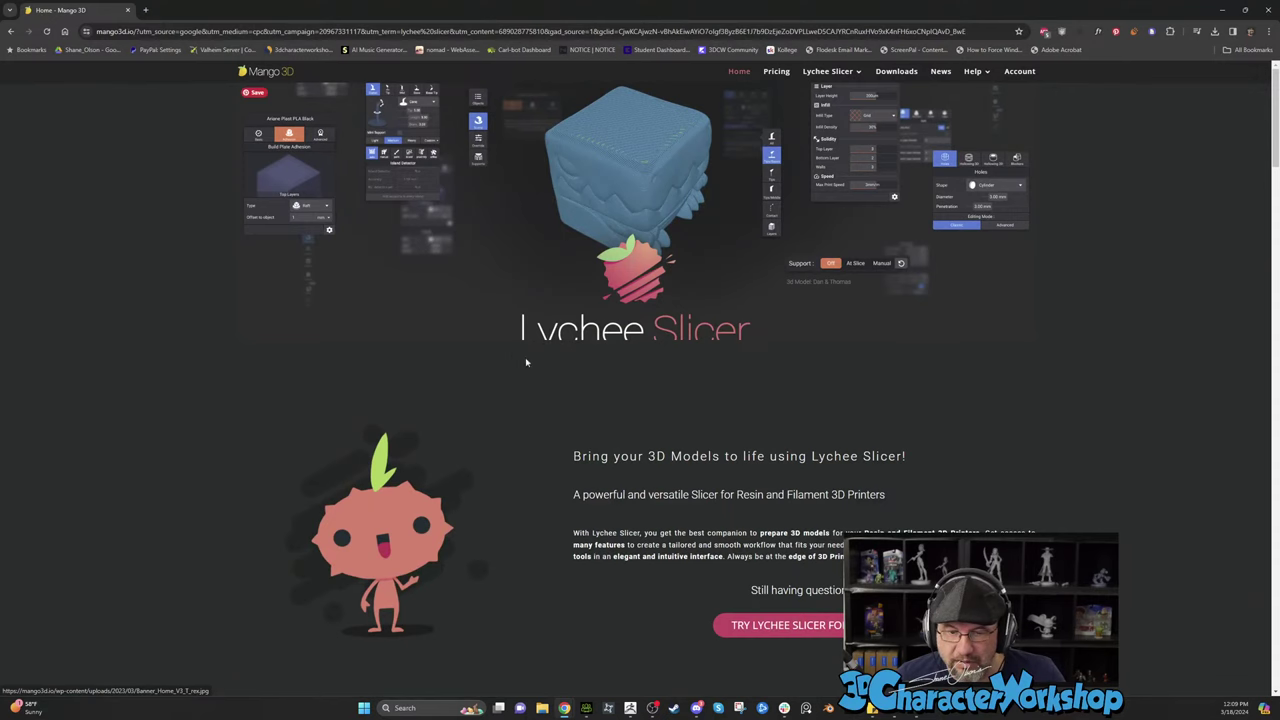
scroll(526, 362, down, 3)
scroll(687, 306, up, 3)
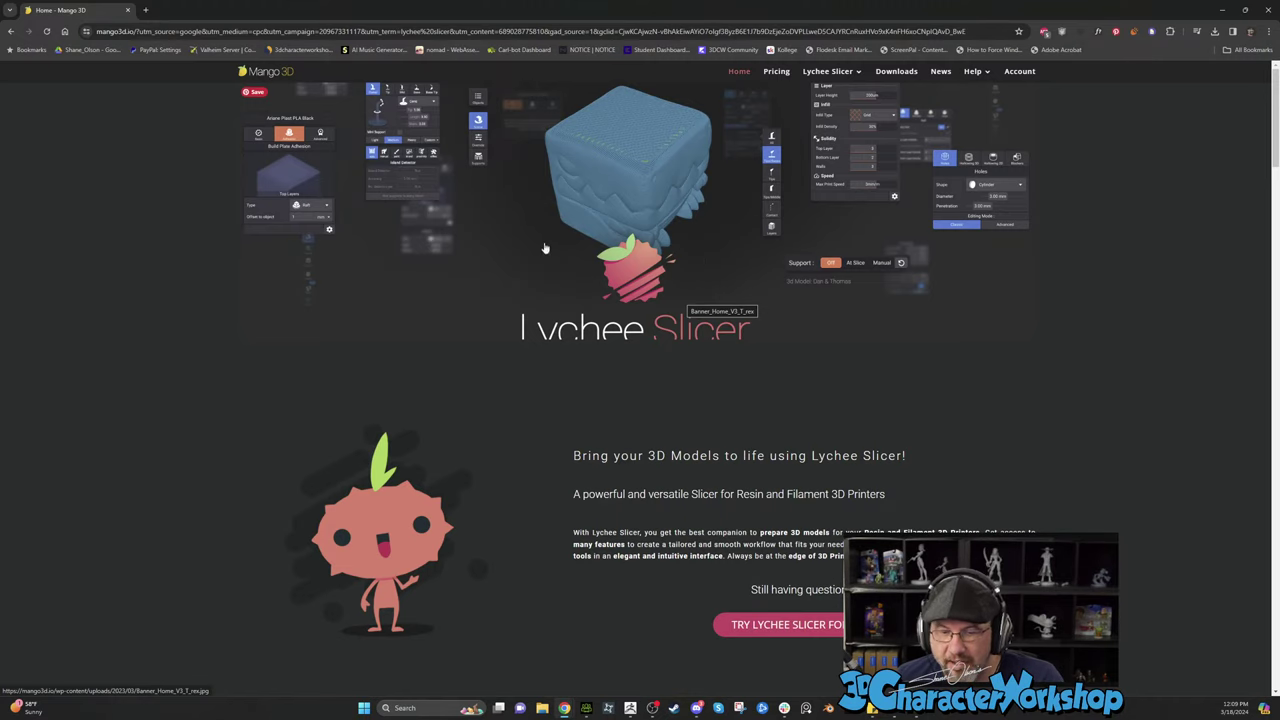
scroll(541, 252, down, 6)
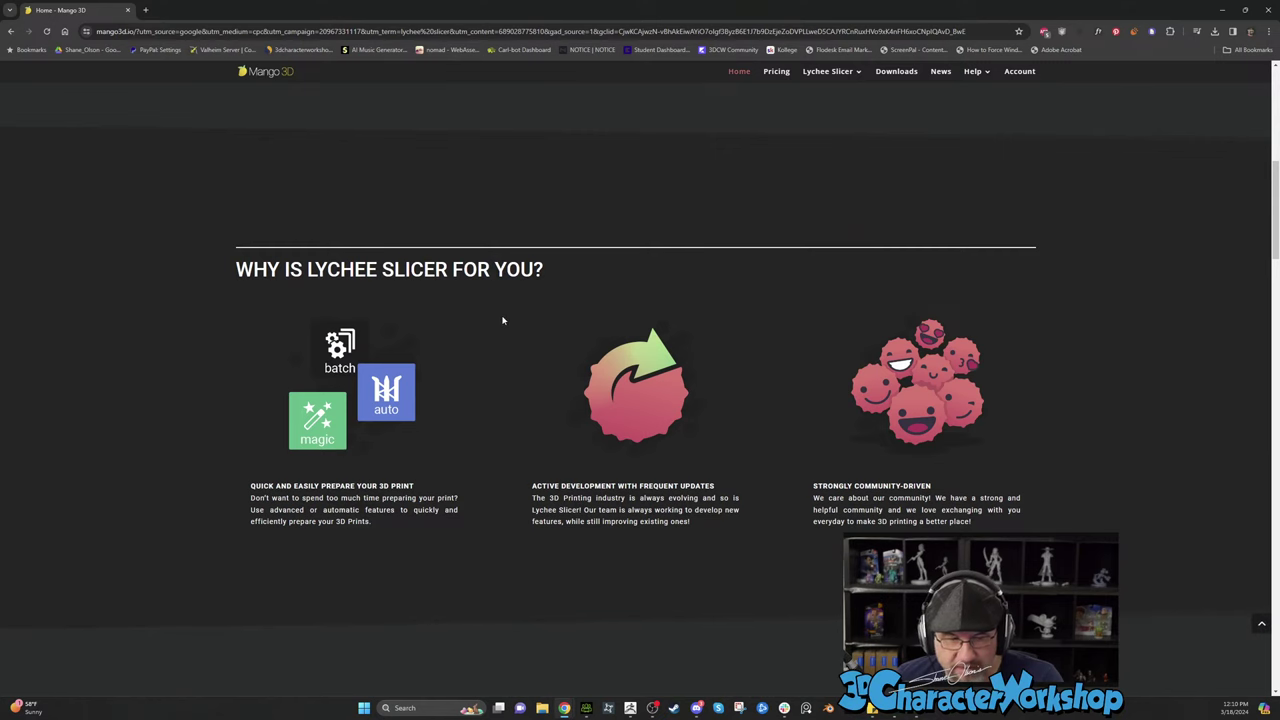
scroll(503, 320, up, 3)
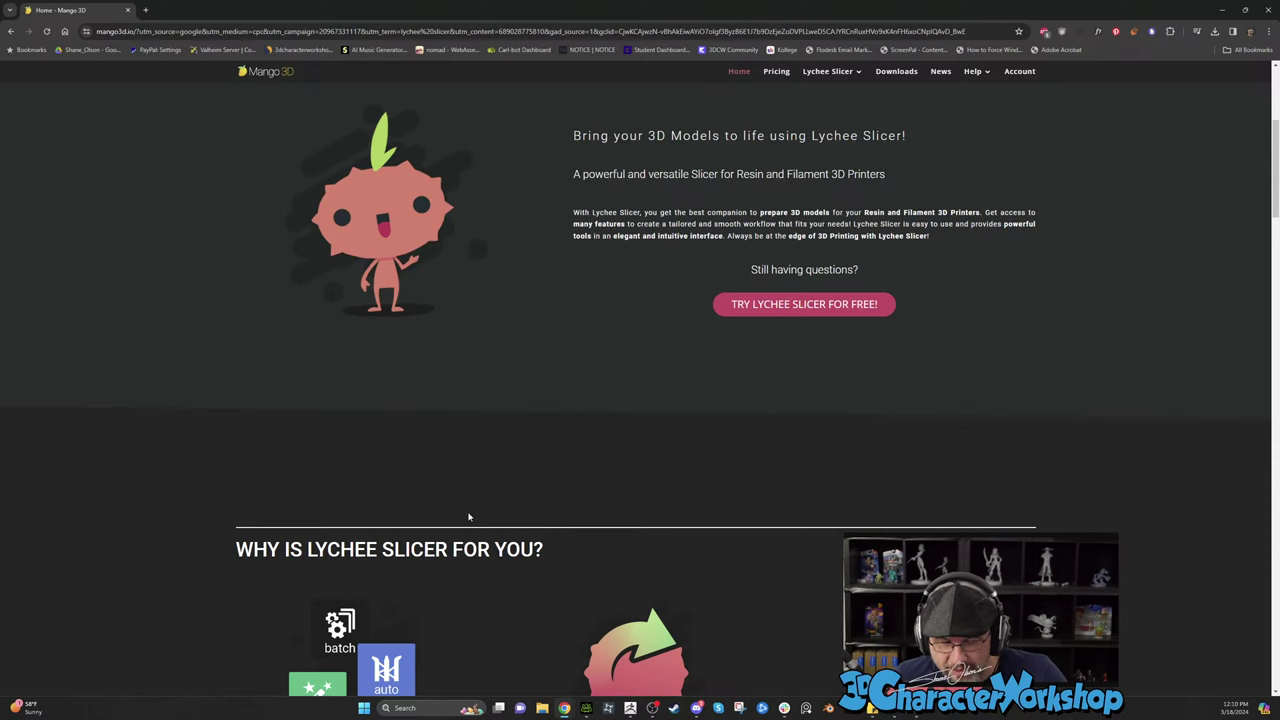
scroll(467, 512, down, 3)
scroll(463, 503, up, 1)
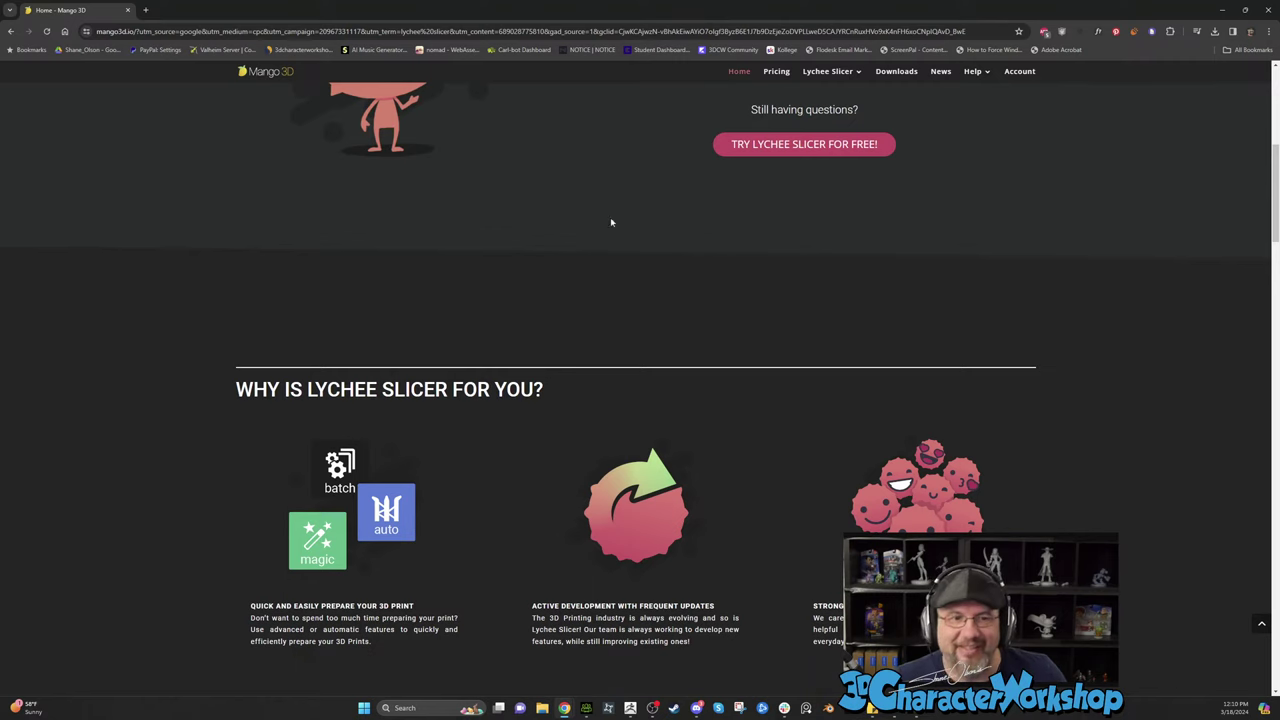
scroll(621, 261, down, 2)
scroll(598, 363, up, 3)
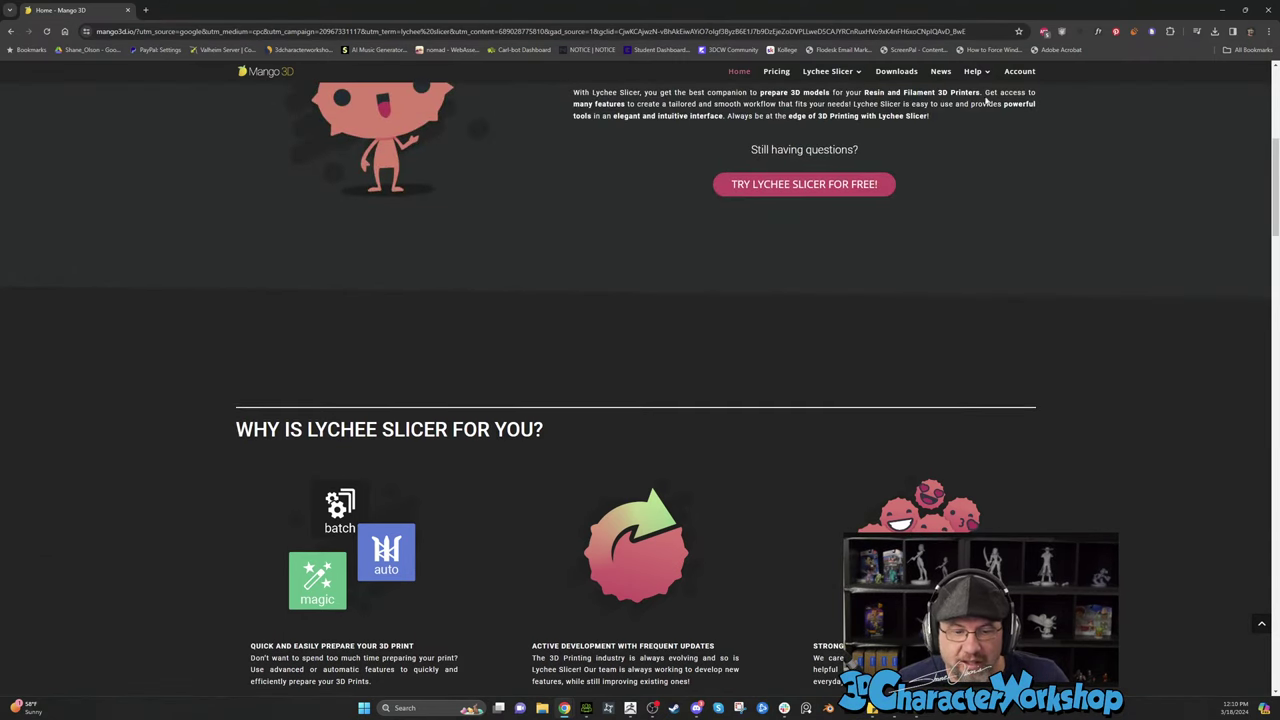
scroll(857, 302, up, 3)
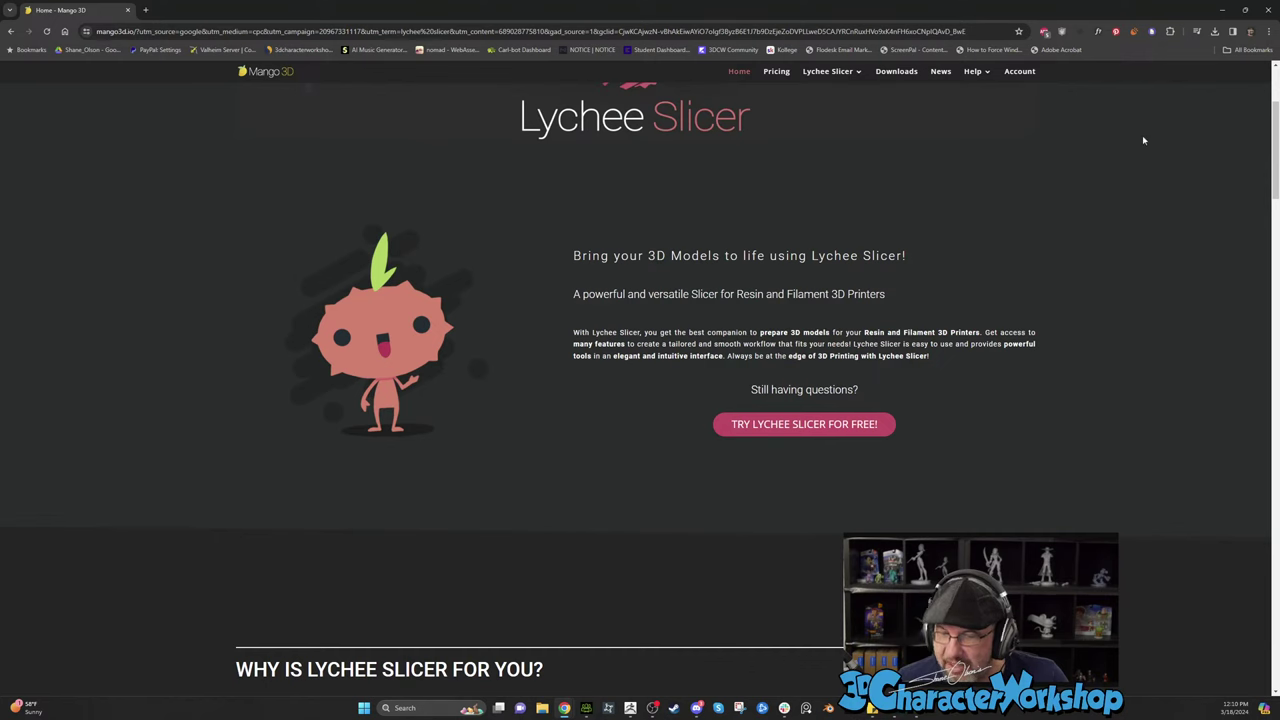
click(1245, 9)
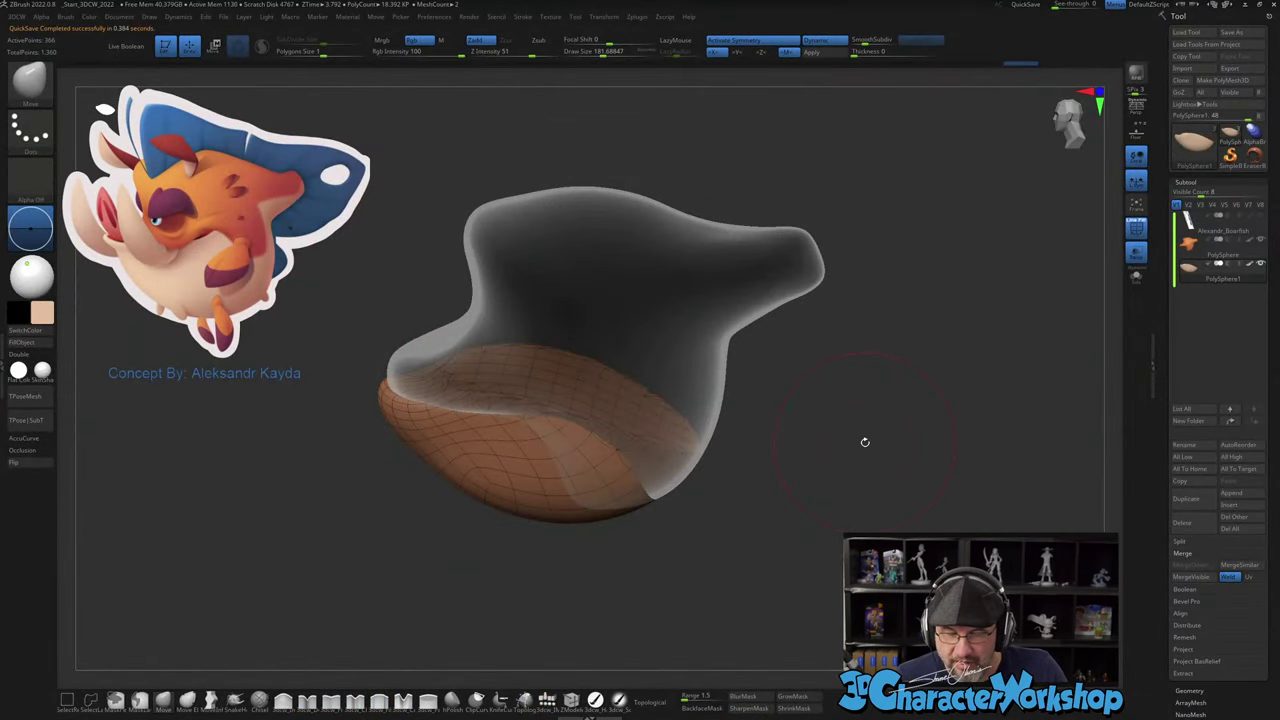
Step: Return to ZBrush, turn off transparency, and set the Move brush's draw size to about 257
mouse_move(865, 441)
mouse_down()
mouse_move(872, 466)
mouse_move(847, 445)
mouse_up()
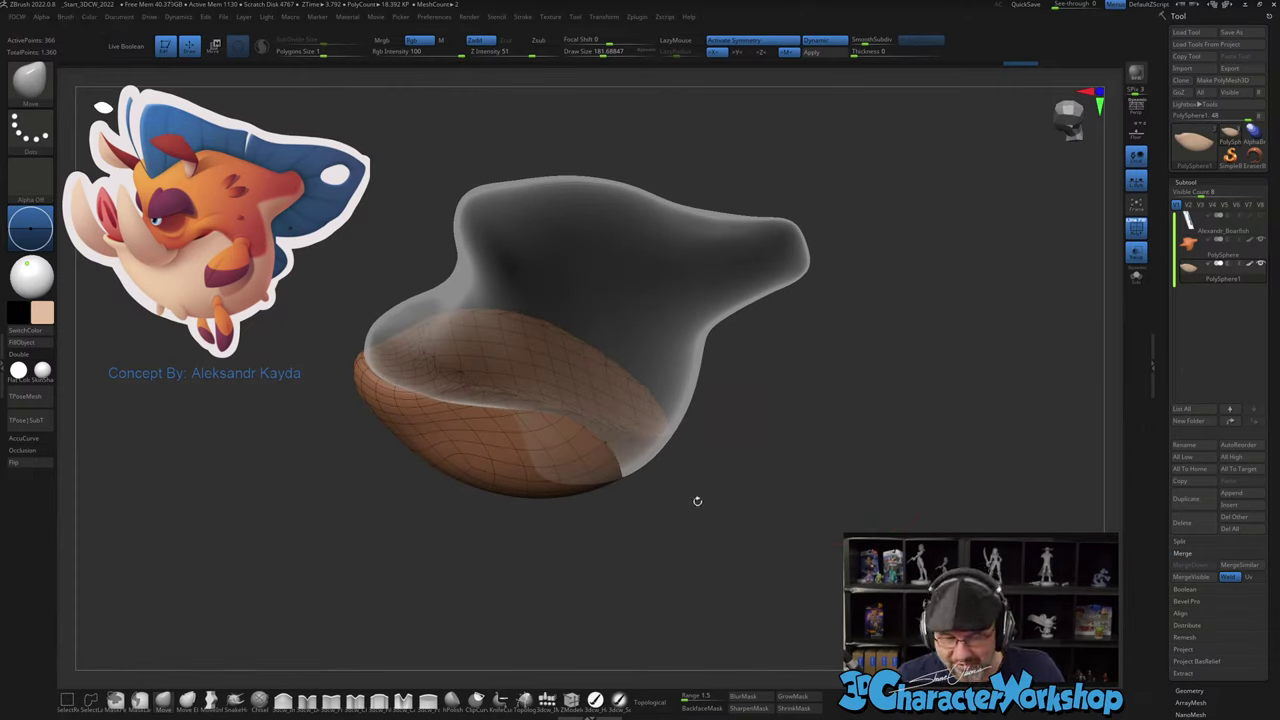
drag(697, 501, 699, 504)
click(1136, 252)
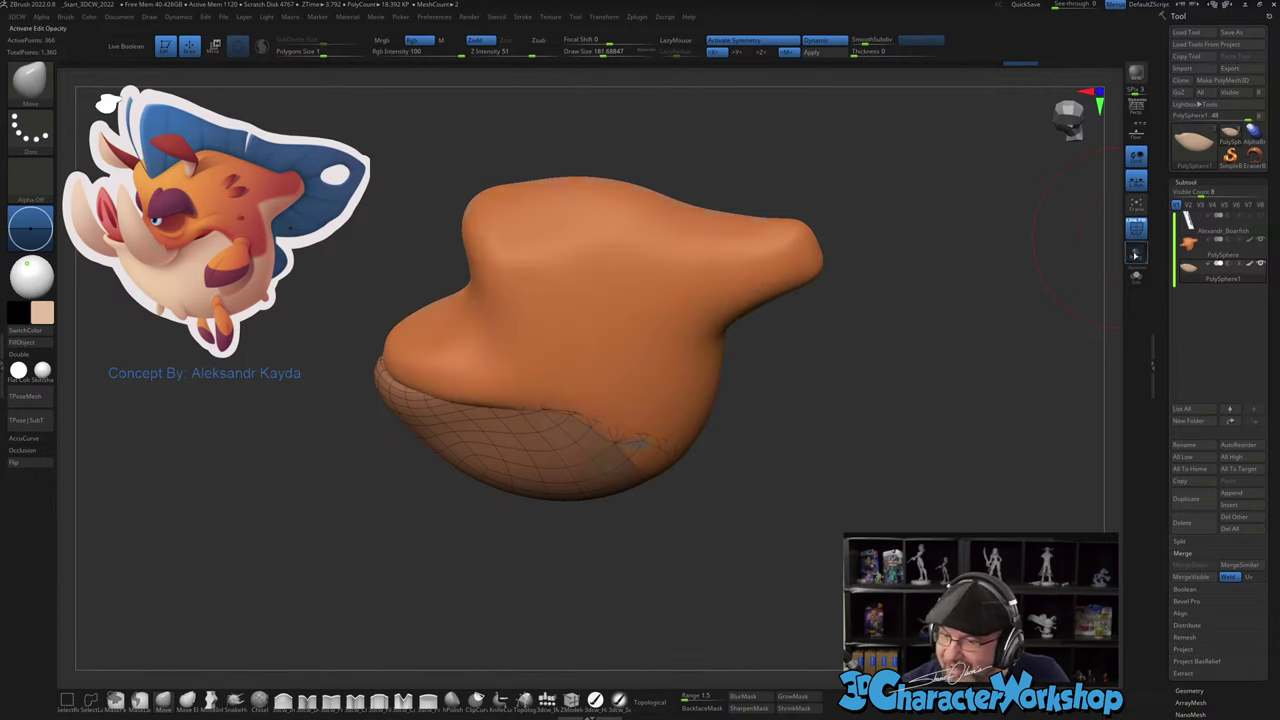
mouse_move(735, 463)
mouse_down()
mouse_move(745, 456)
mouse_move(751, 503)
mouse_up()
key(s)
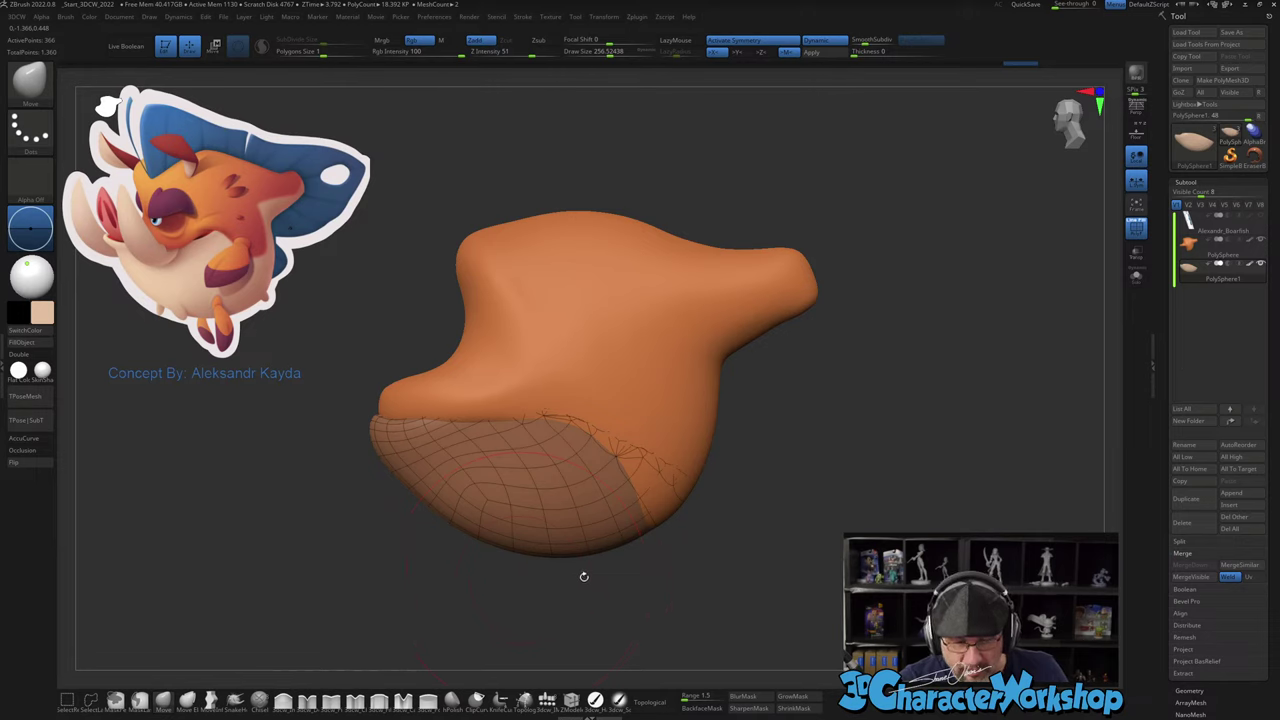
drag(744, 488, 745, 478)
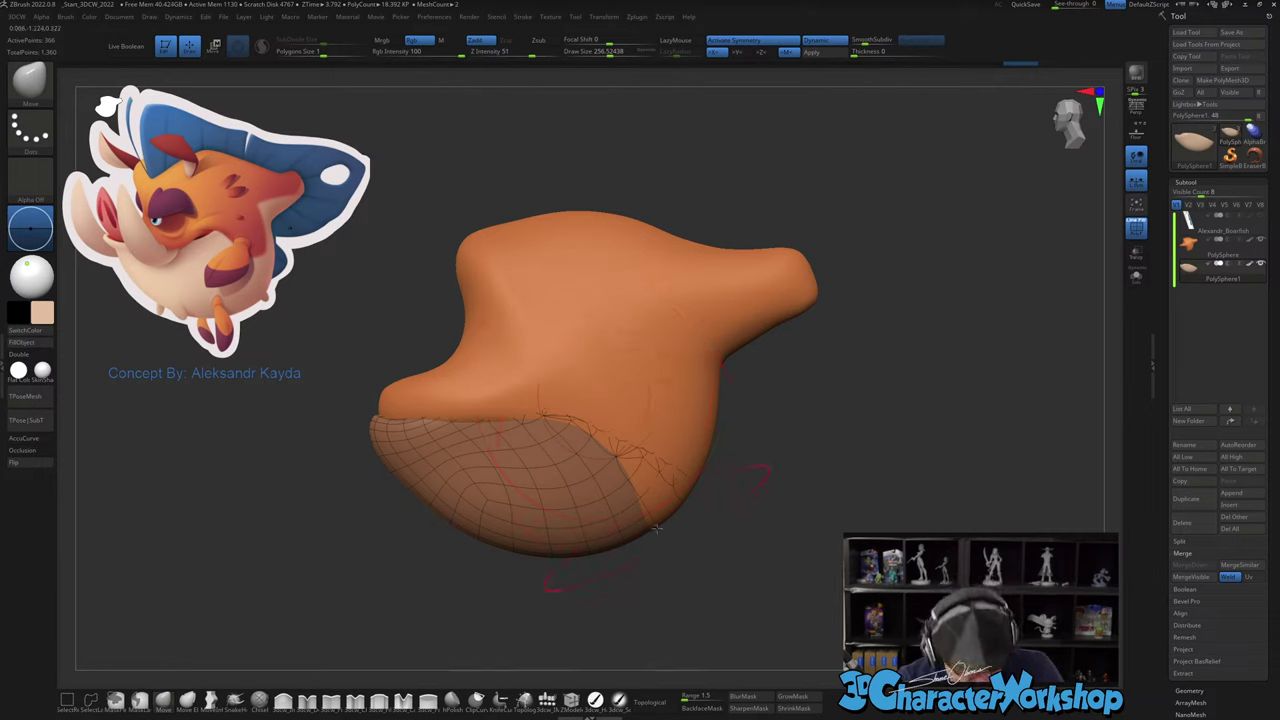
Step: Remesh the cut belly with ZRemesher using the Same and Adapt options, and inspect the new topology from the front and side
key(grave)
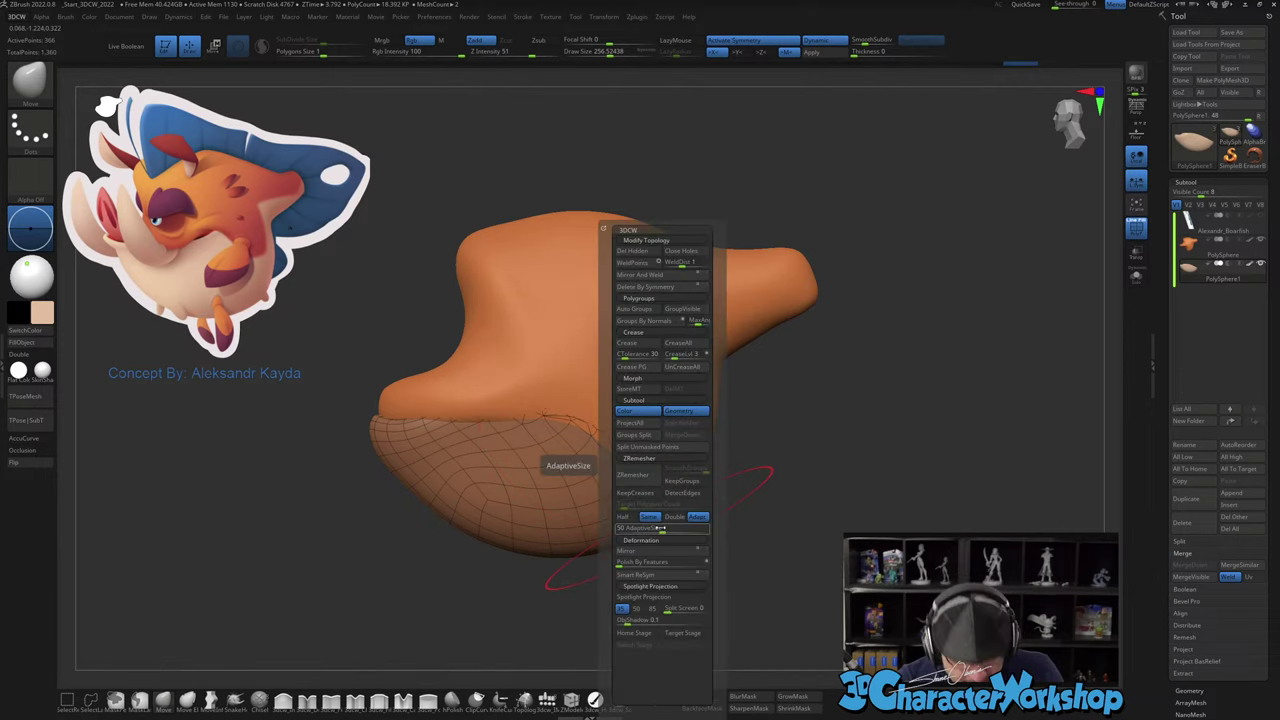
click(648, 476)
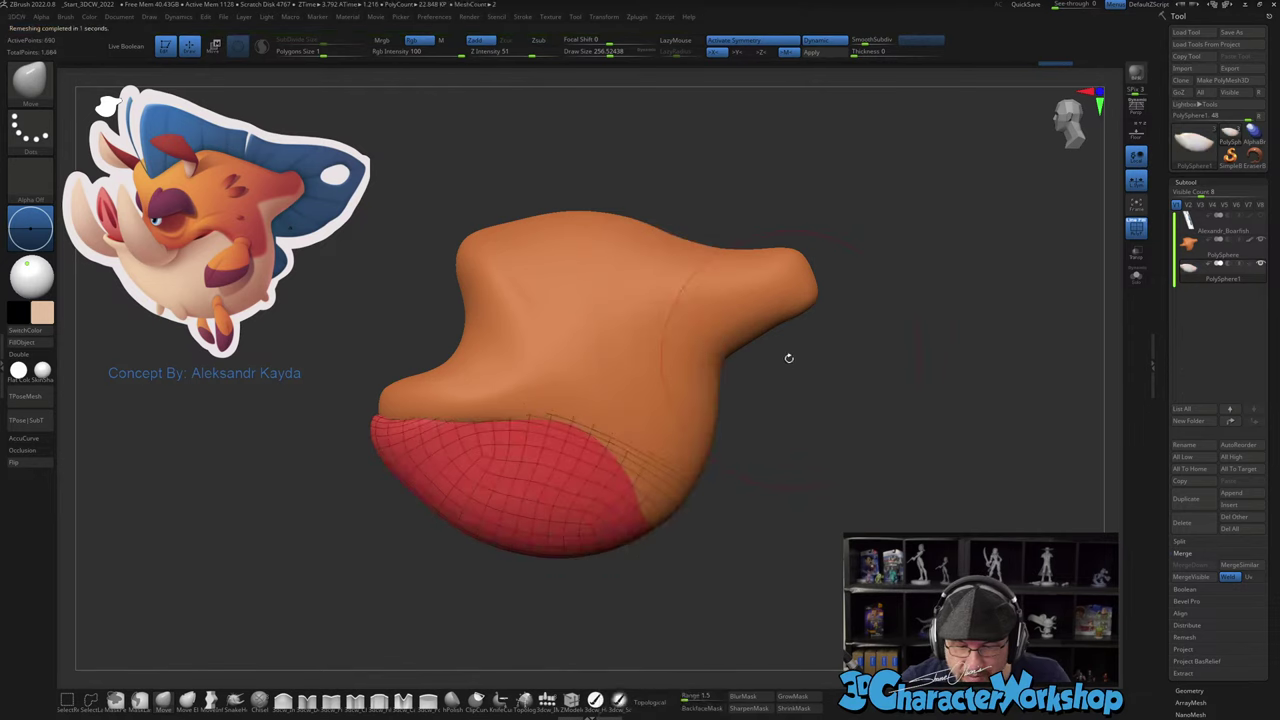
right_drag(471, 429, 610, 428)
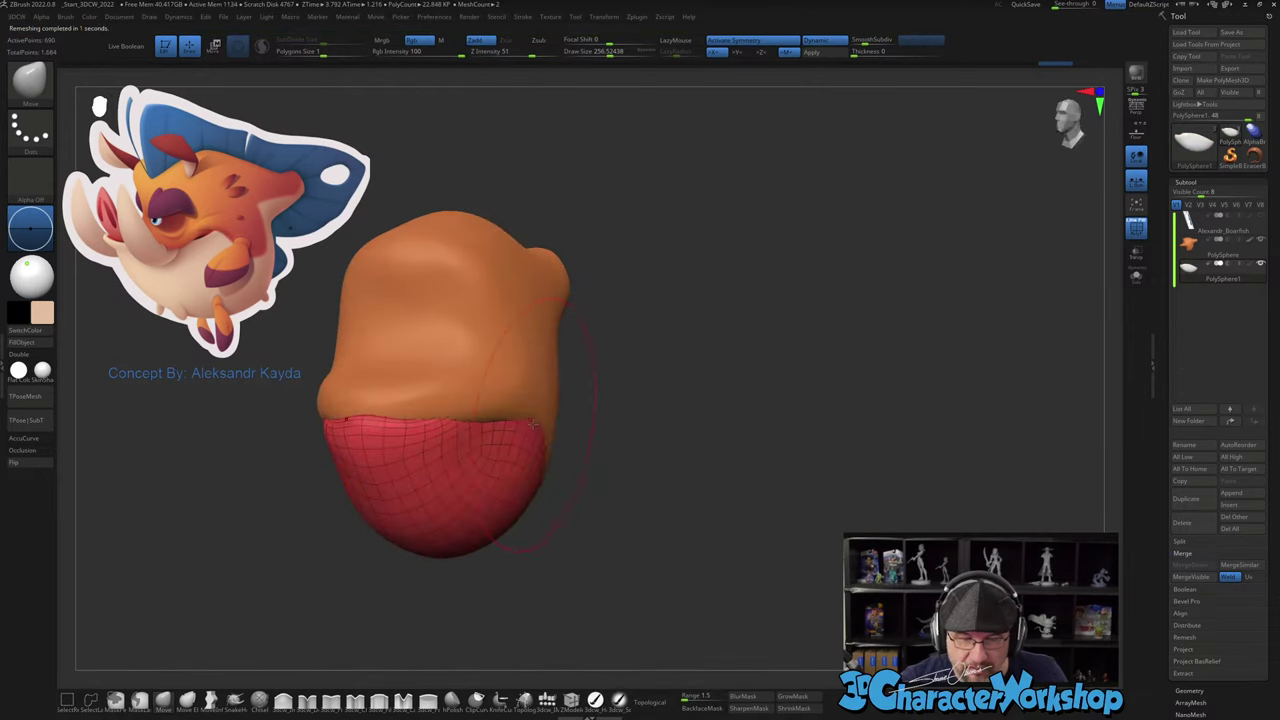
right_drag(467, 427, 360, 426)
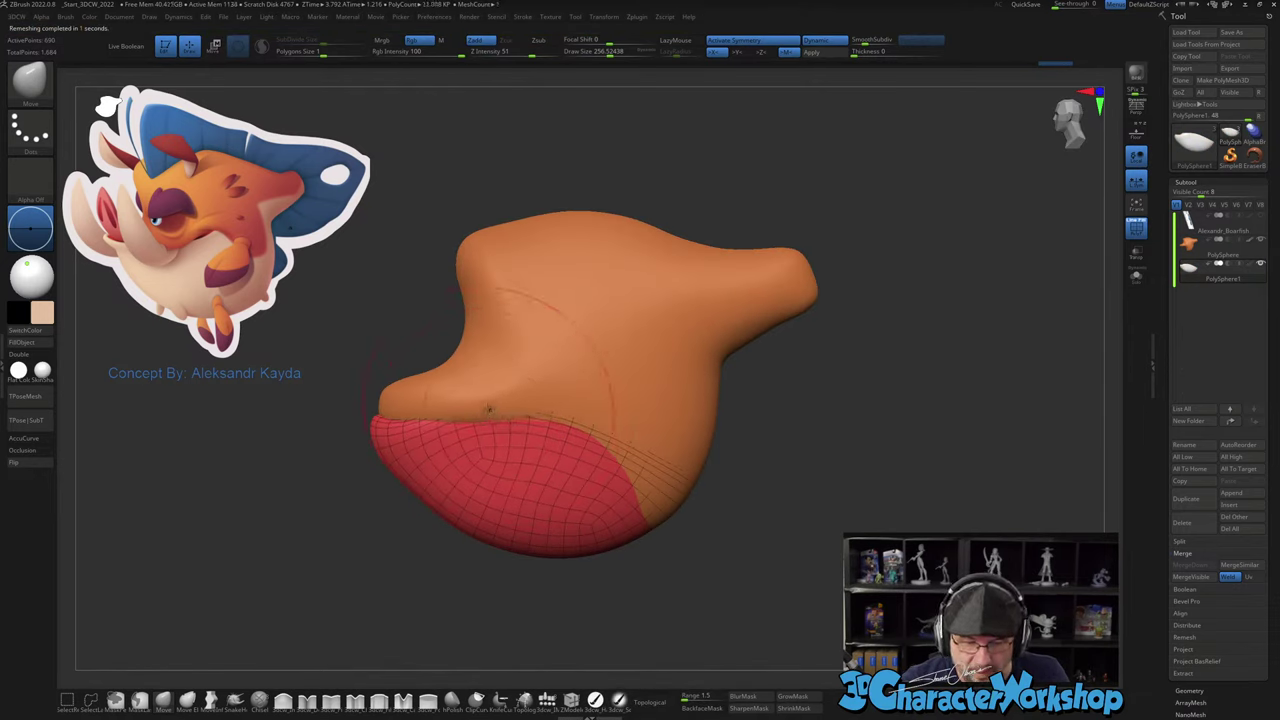
Step: Reshape the belly's upper edge and rear corner with the Move brush to open the mouth gap and tighten the rear seam
mouse_move(504, 416)
mouse_down()
mouse_move(505, 434)
mouse_move(475, 442)
mouse_up()
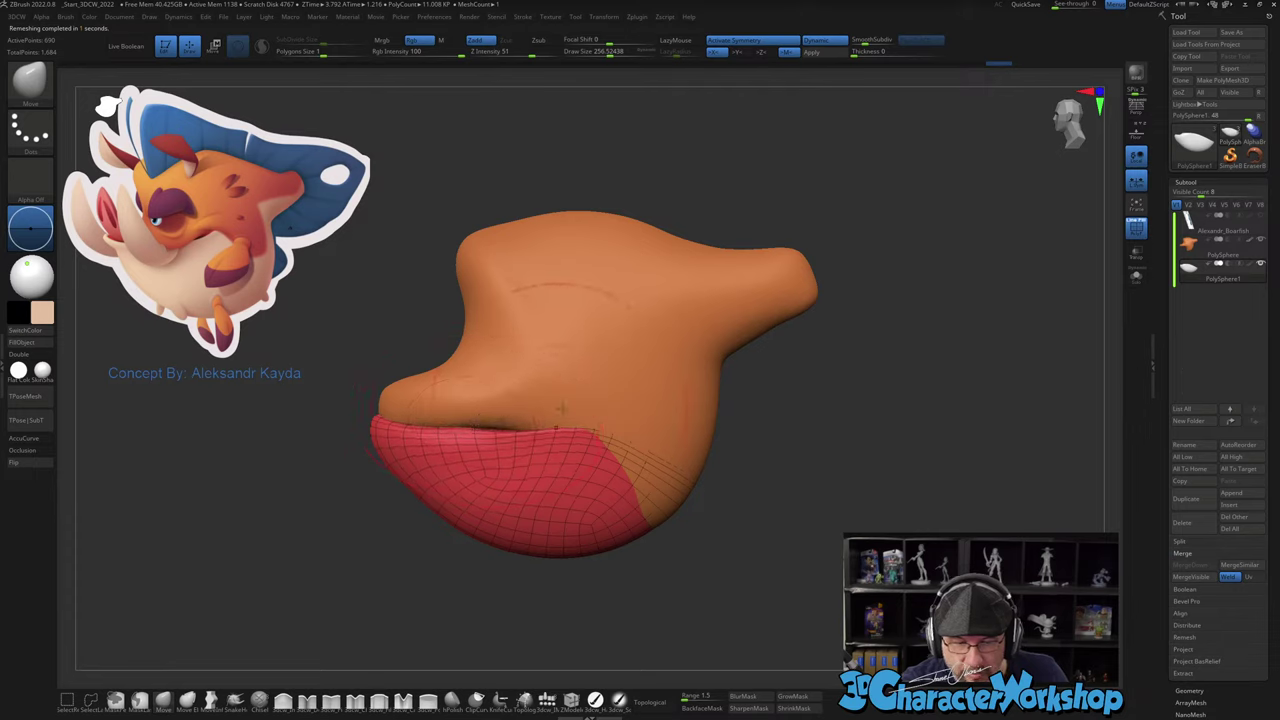
mouse_move(600, 429)
mouse_down()
mouse_move(590, 433)
mouse_move(613, 424)
mouse_move(514, 443)
mouse_move(538, 436)
mouse_up()
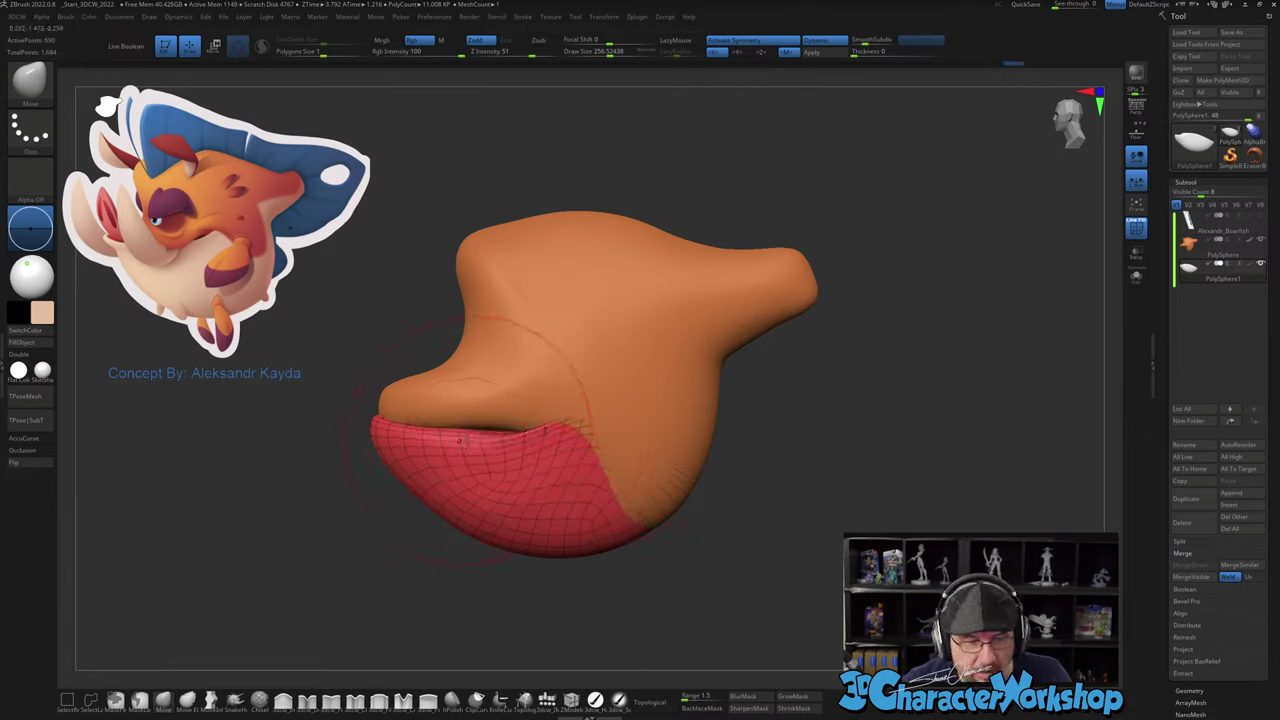
mouse_move(680, 460)
mouse_down()
mouse_move(710, 466)
mouse_move(633, 489)
mouse_move(660, 458)
mouse_move(737, 445)
mouse_up()
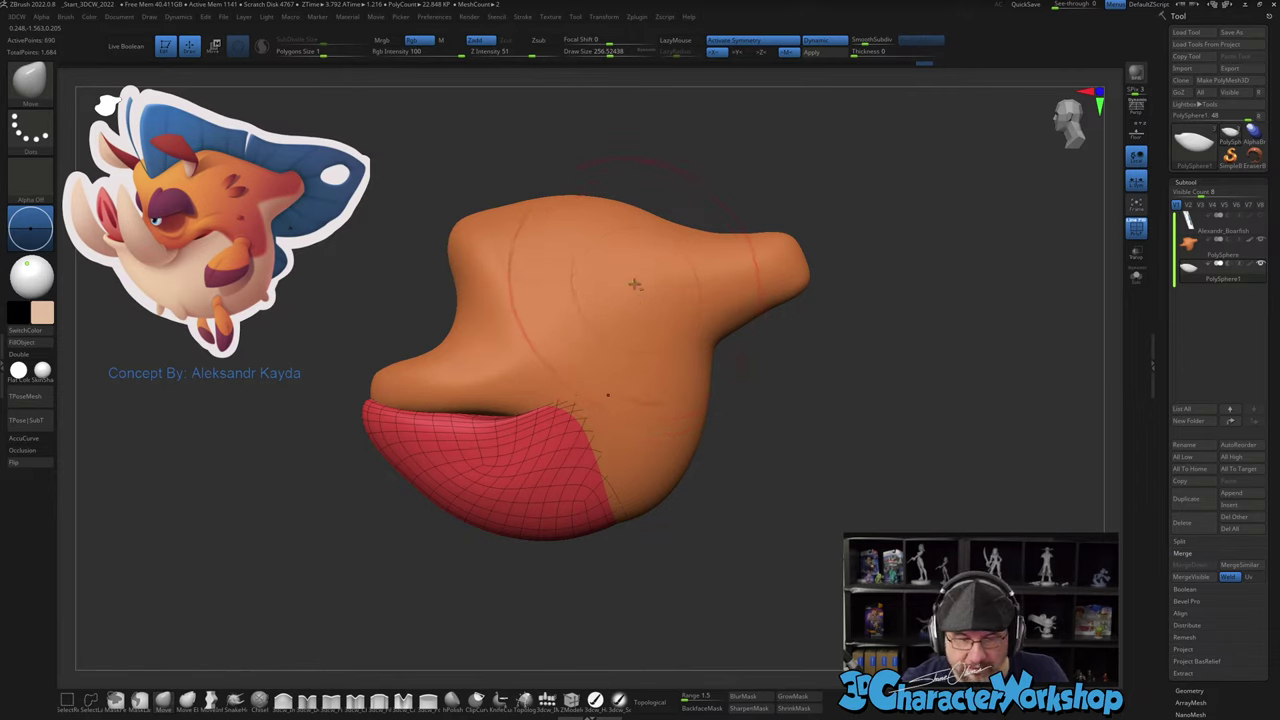
alt+right_drag(635, 285, 642, 294)
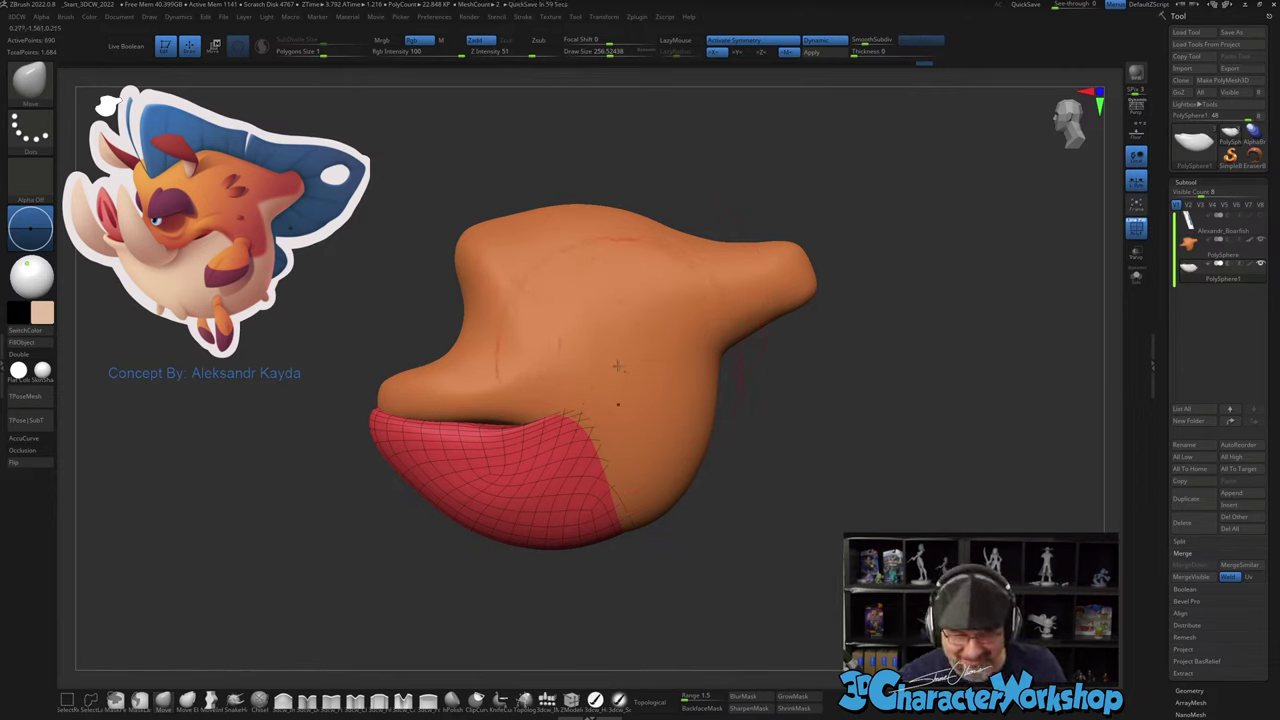
Step: Select the orange upper body and move its lower mouth edge to follow the belly, using a draw size of about 187
alt+click(682, 454)
mouse_move(735, 468)
mouse_down()
mouse_move(766, 423)
mouse_move(800, 437)
mouse_up()
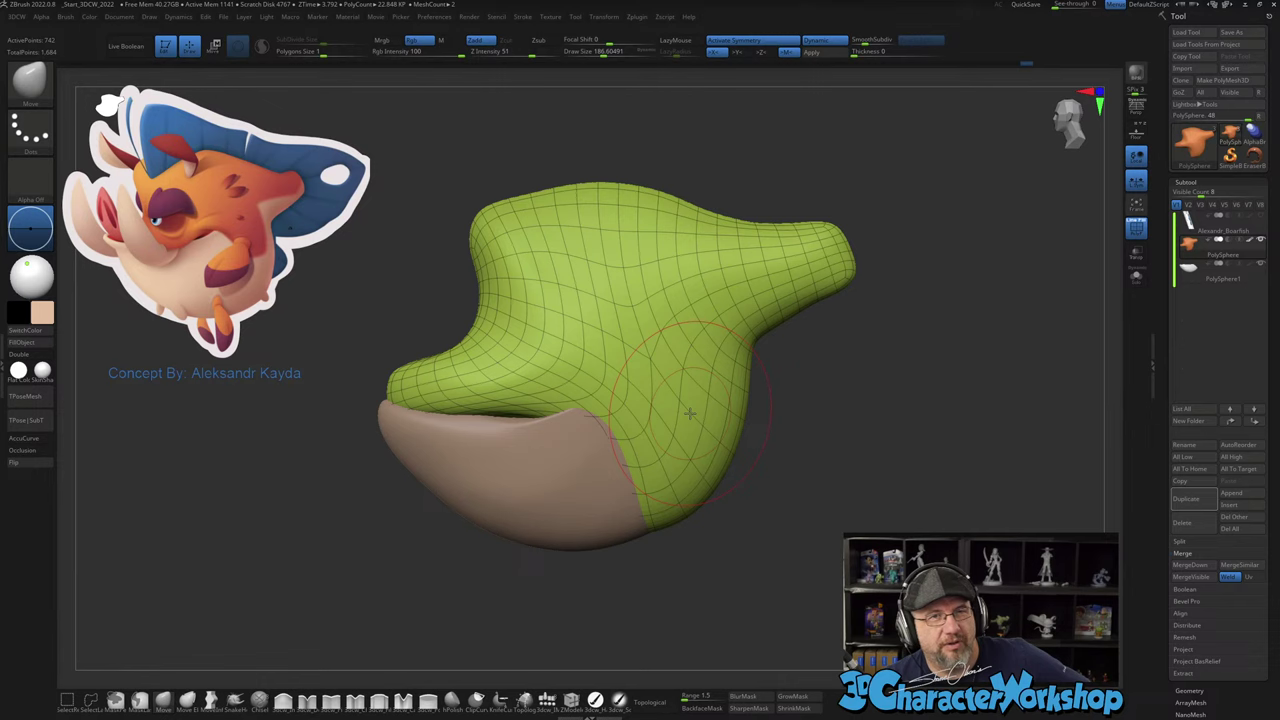
mouse_move(588, 443)
right_down()
mouse_move(585, 426)
mouse_move(674, 453)
mouse_move(551, 424)
right_up()
mouse_move(551, 416)
mouse_down()
mouse_move(540, 400)
mouse_move(508, 400)
mouse_up()
right_drag(507, 402, 450, 430)
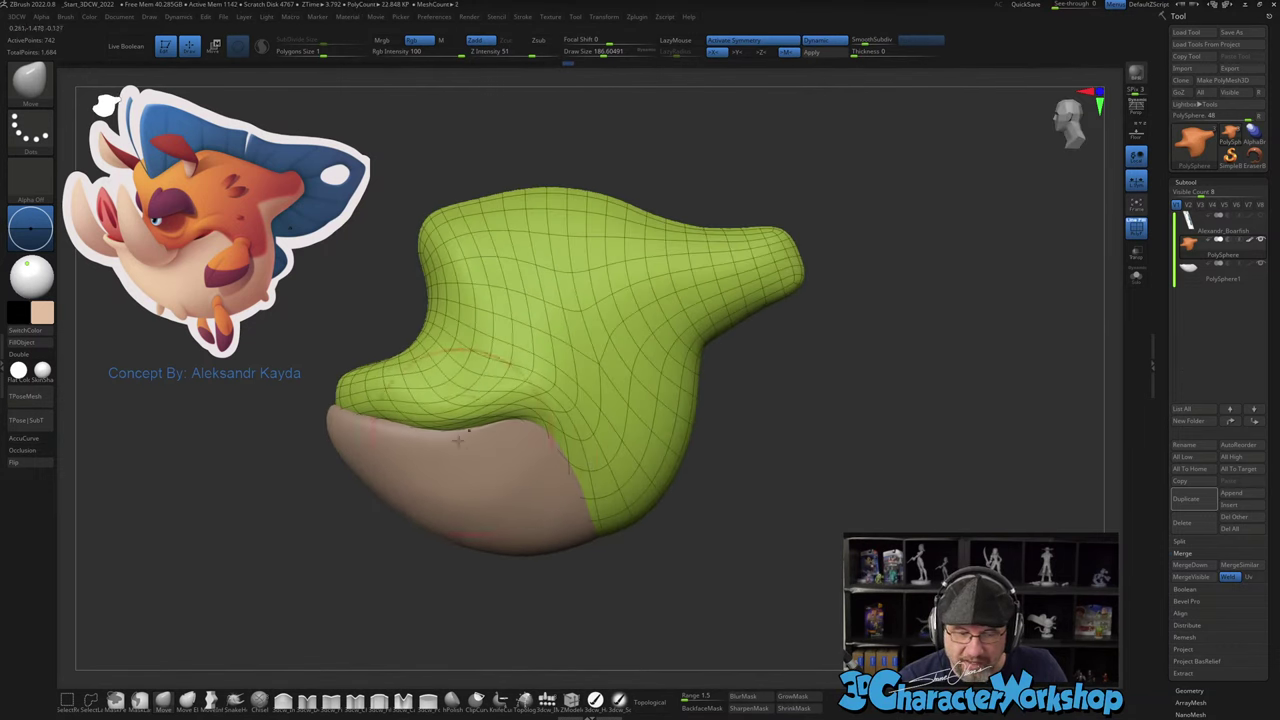
drag(409, 420, 406, 433)
mouse_move(363, 344)
alt+right_down()
mouse_move(451, 426)
mouse_move(481, 417)
alt+right_up()
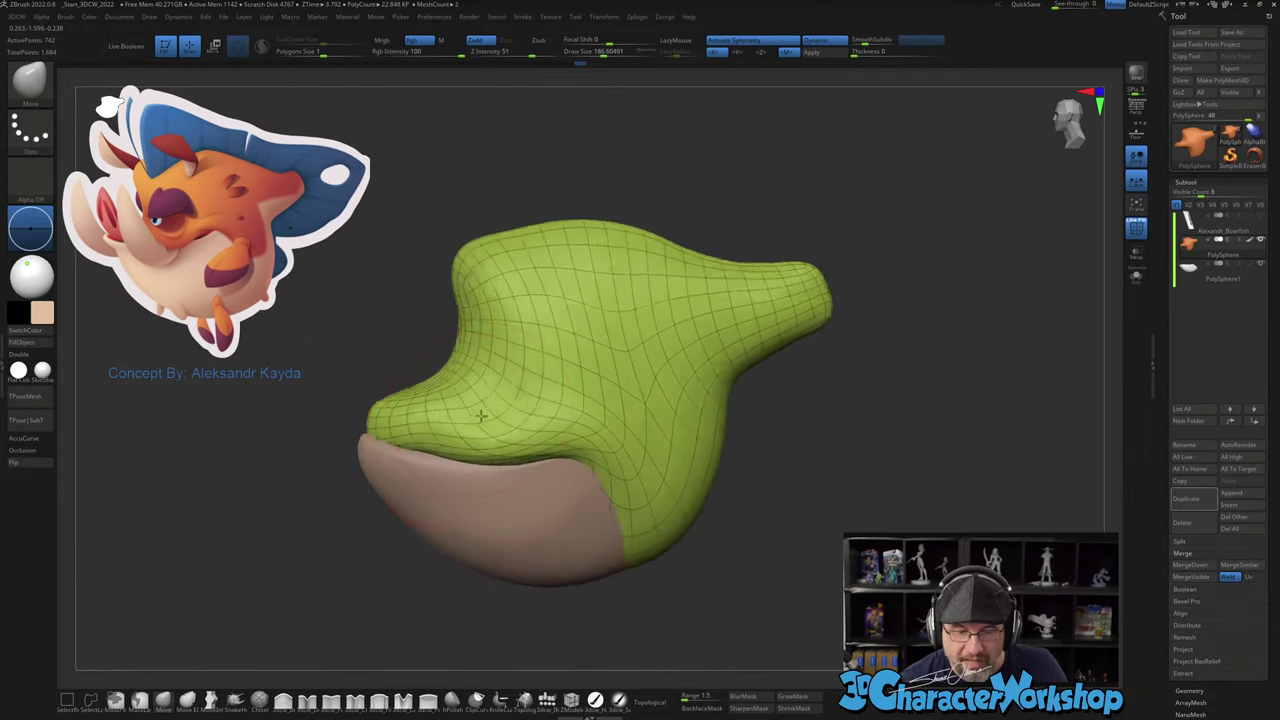
Step: Refine the upper body's snout tip and mouth corner with the Move brush at a draw size of about 154
key(bracketright)
mouse_move(391, 421)
mouse_down()
mouse_move(398, 411)
mouse_move(418, 439)
mouse_up()
key(s)
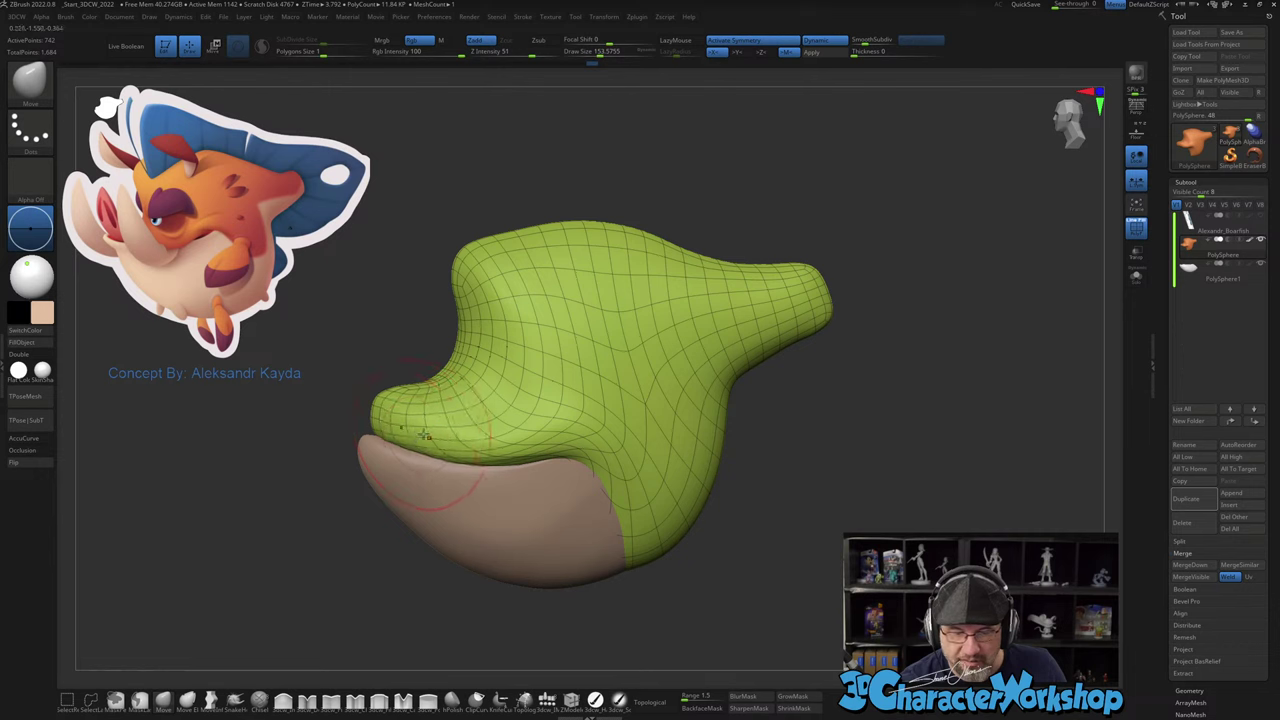
mouse_move(686, 446)
right_down()
mouse_move(696, 452)
mouse_move(639, 437)
right_up()
right_drag(580, 466, 566, 472)
drag(556, 477, 561, 472)
right_drag(643, 463, 697, 562)
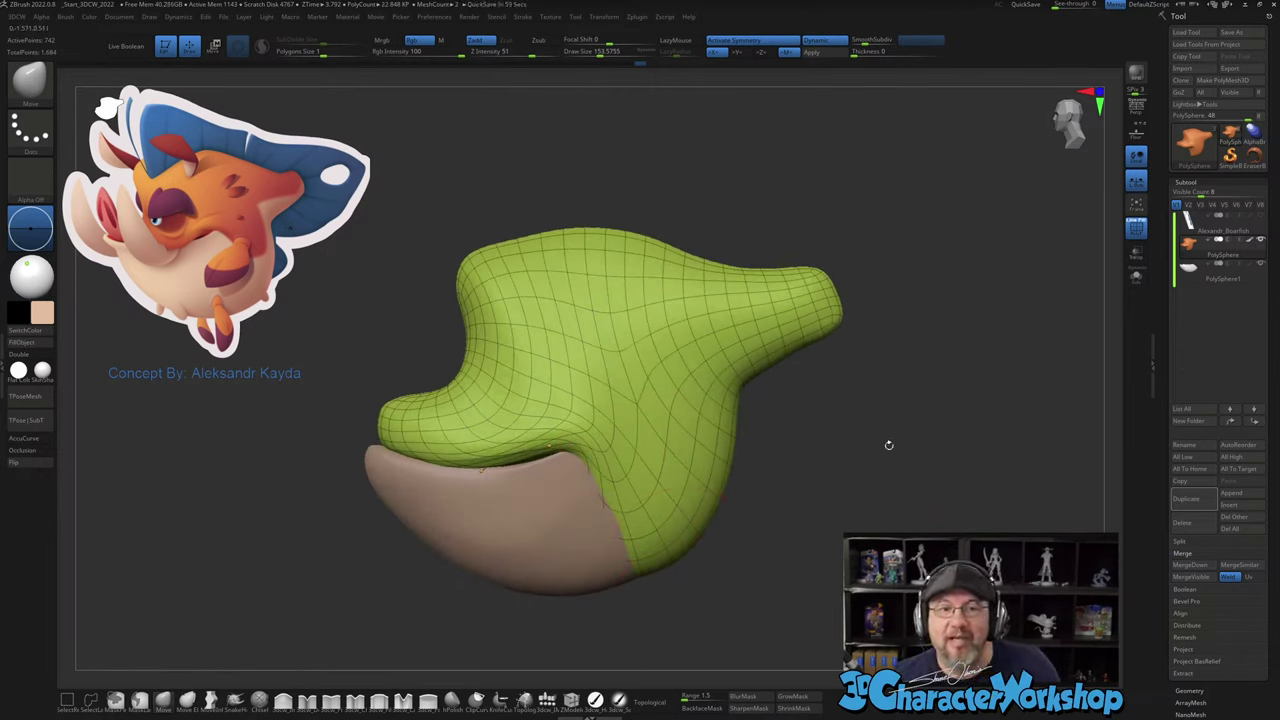
Step: Remesh the upper body with ZRemesher using the Same and Adapt options
mouse_move(854, 480)
mouse_down()
mouse_move(845, 472)
mouse_move(861, 453)
mouse_up()
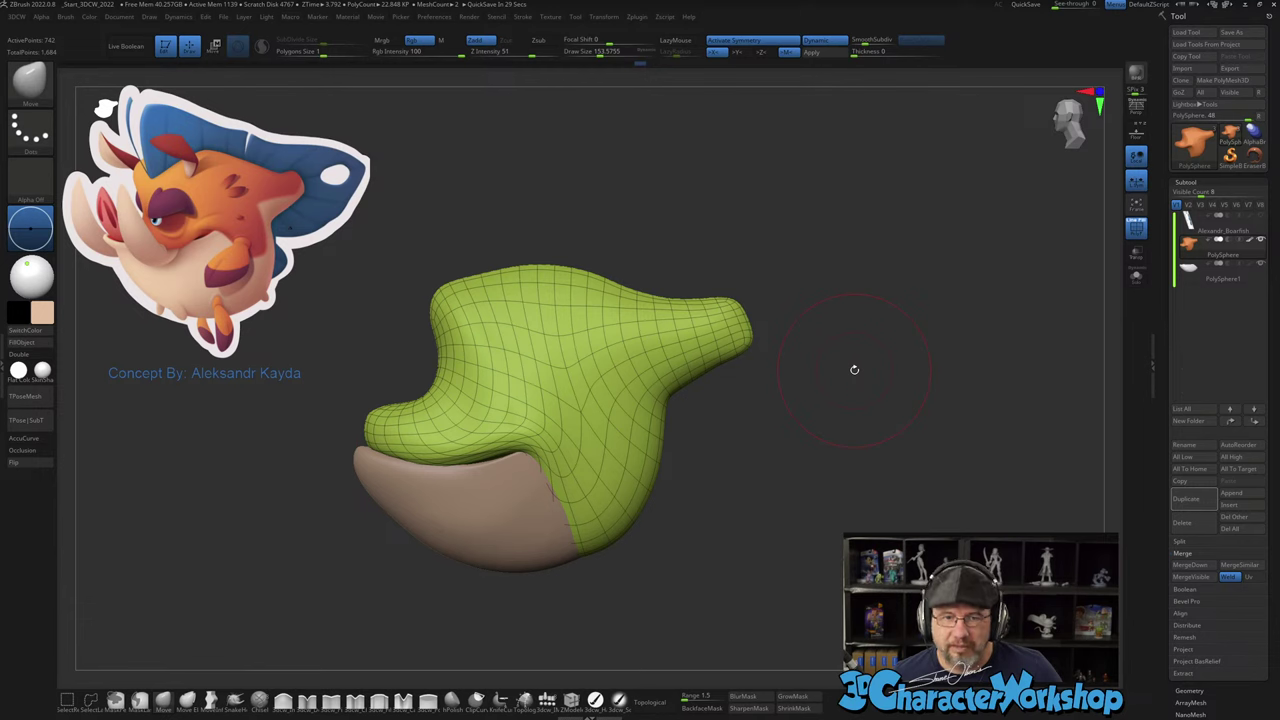
mouse_move(728, 492)
mouse_down()
mouse_move(610, 494)
mouse_move(723, 494)
mouse_up()
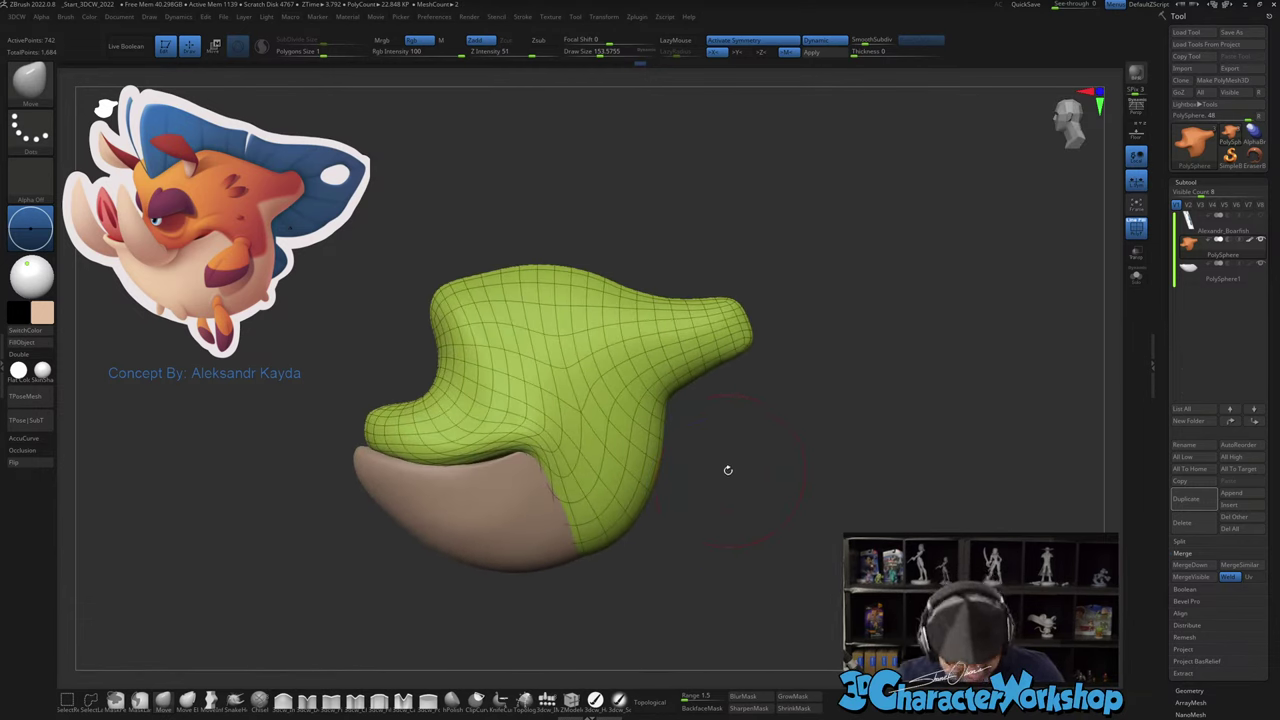
key(space)
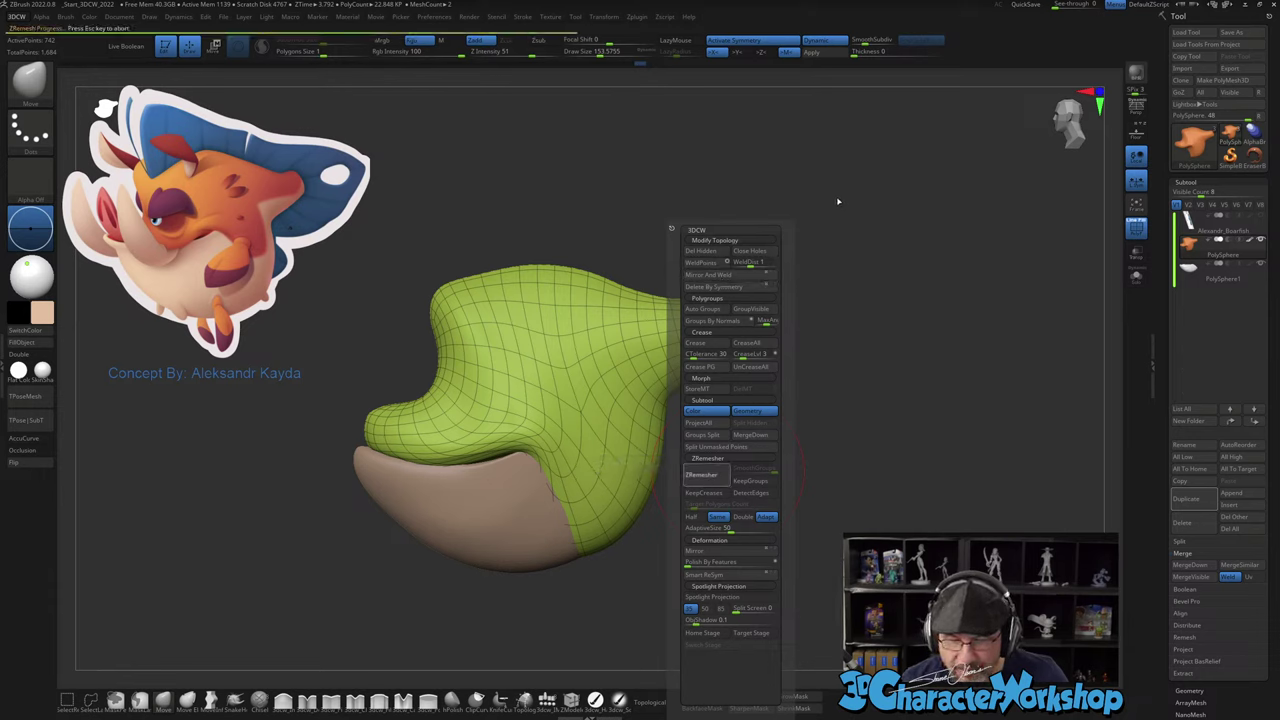
right_drag(568, 497, 630, 518)
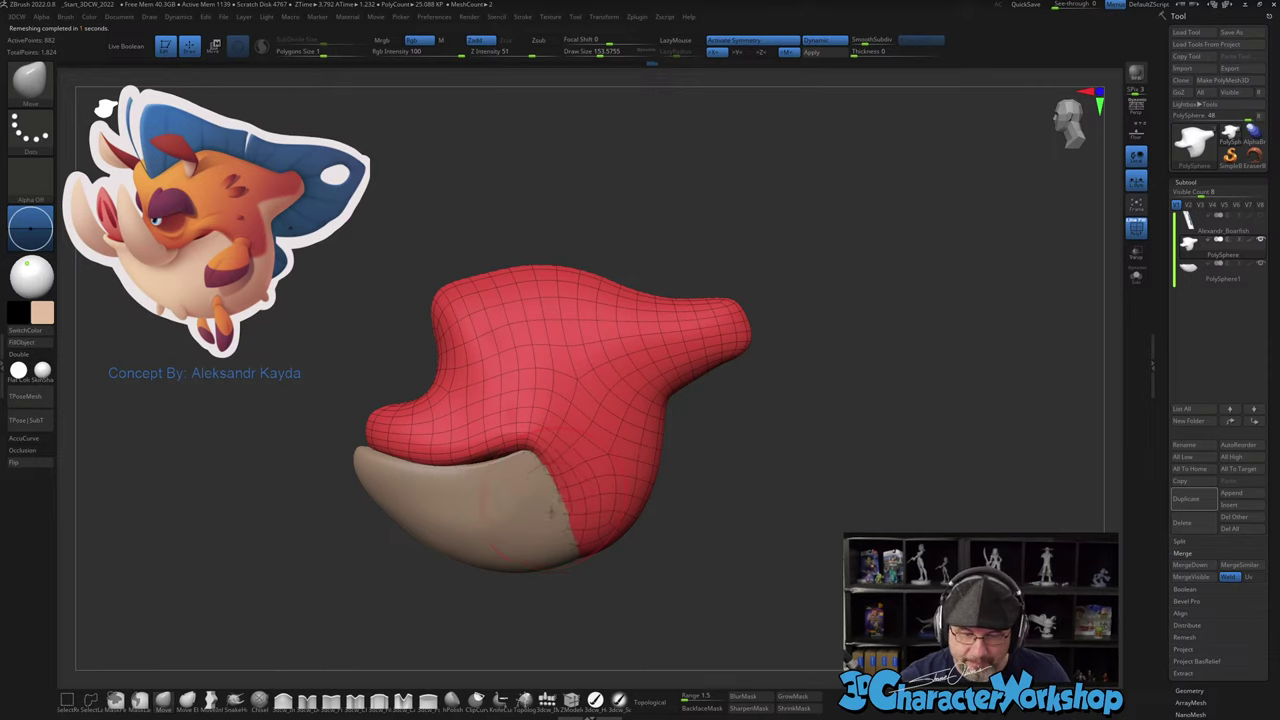
Step: Hide the polyframe, fill the belly with cream, and fill the upper body with orange sampled from the concept art
key(shift+f)
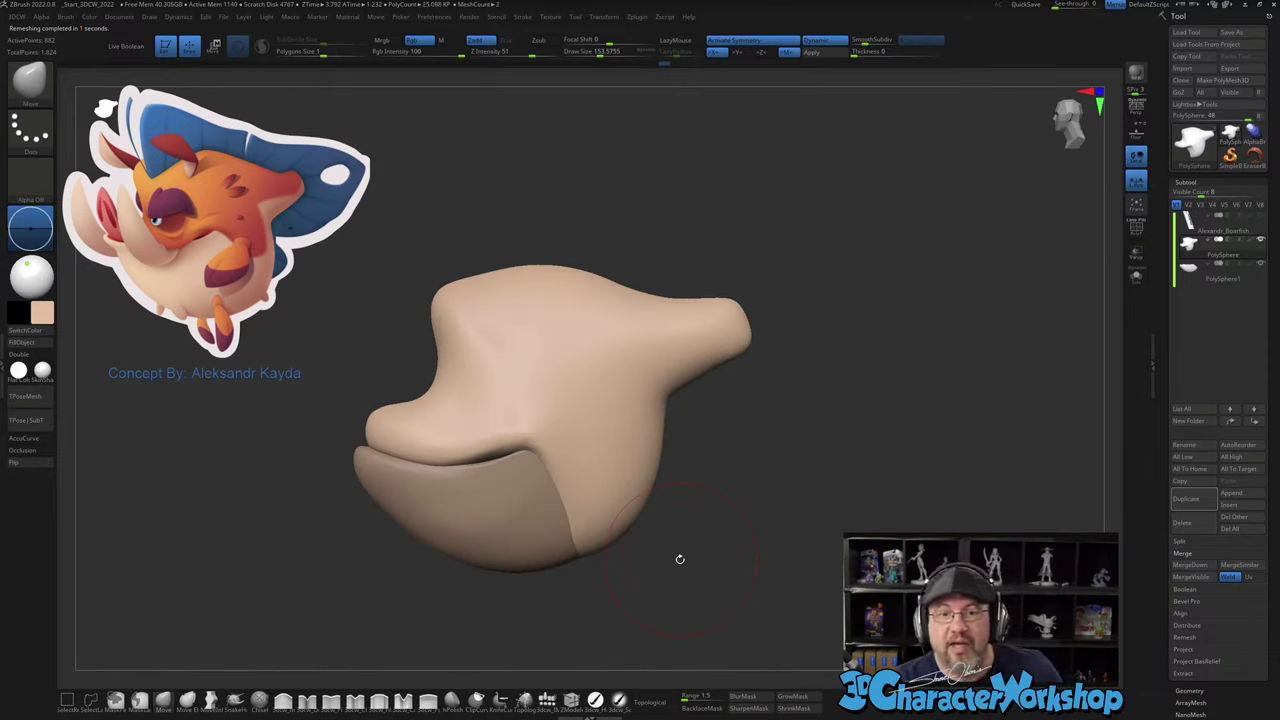
drag(837, 489, 779, 532)
alt+click(553, 529)
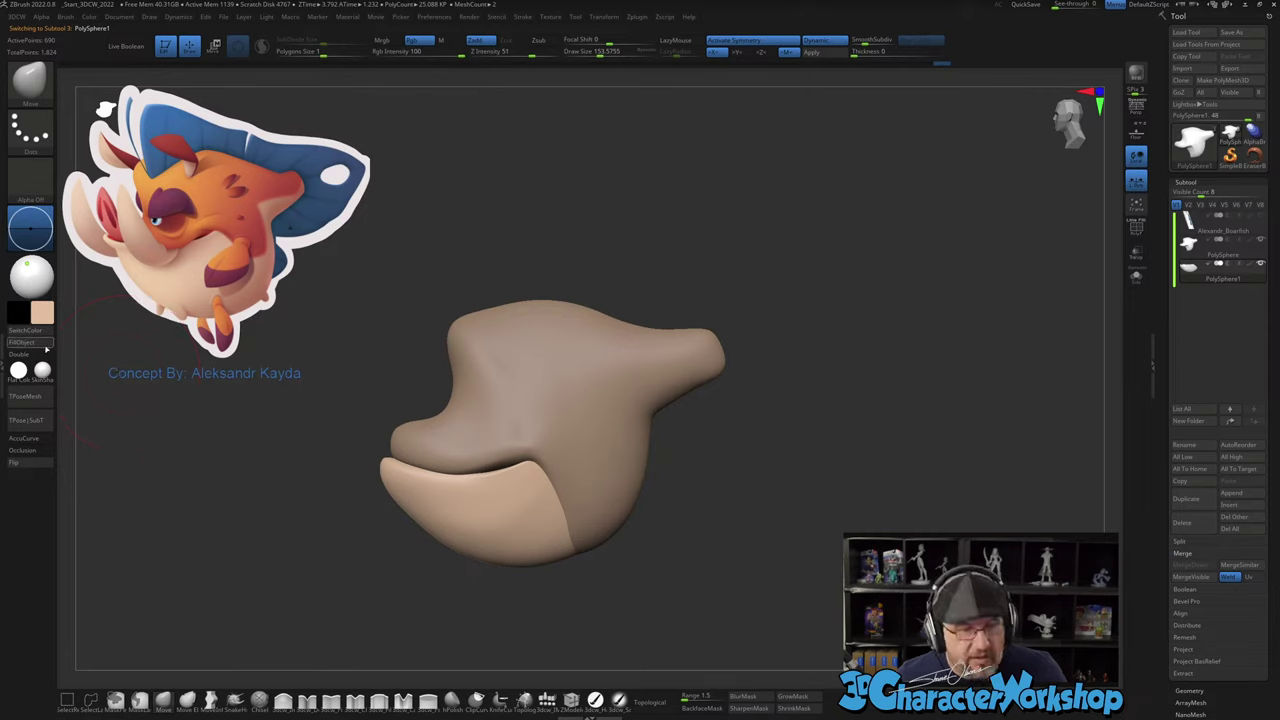
key(z)
click(214, 190)
key(z)
alt+click(571, 455)
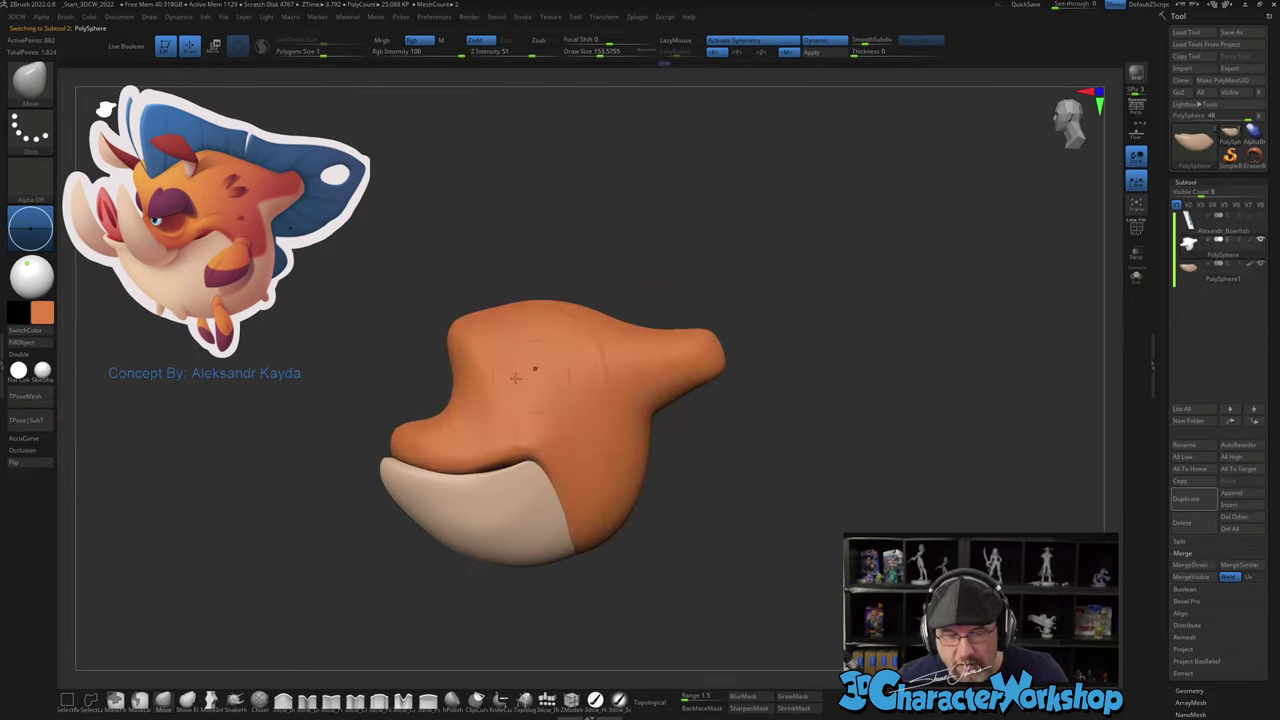
Step: Show the polyframe, select the belly, and pull its front tip into a thin lip with the Move brush at a draw size of about 83
mouse_move(928, 498)
mouse_down()
mouse_move(743, 471)
mouse_move(809, 471)
mouse_move(740, 475)
mouse_move(695, 520)
mouse_up()
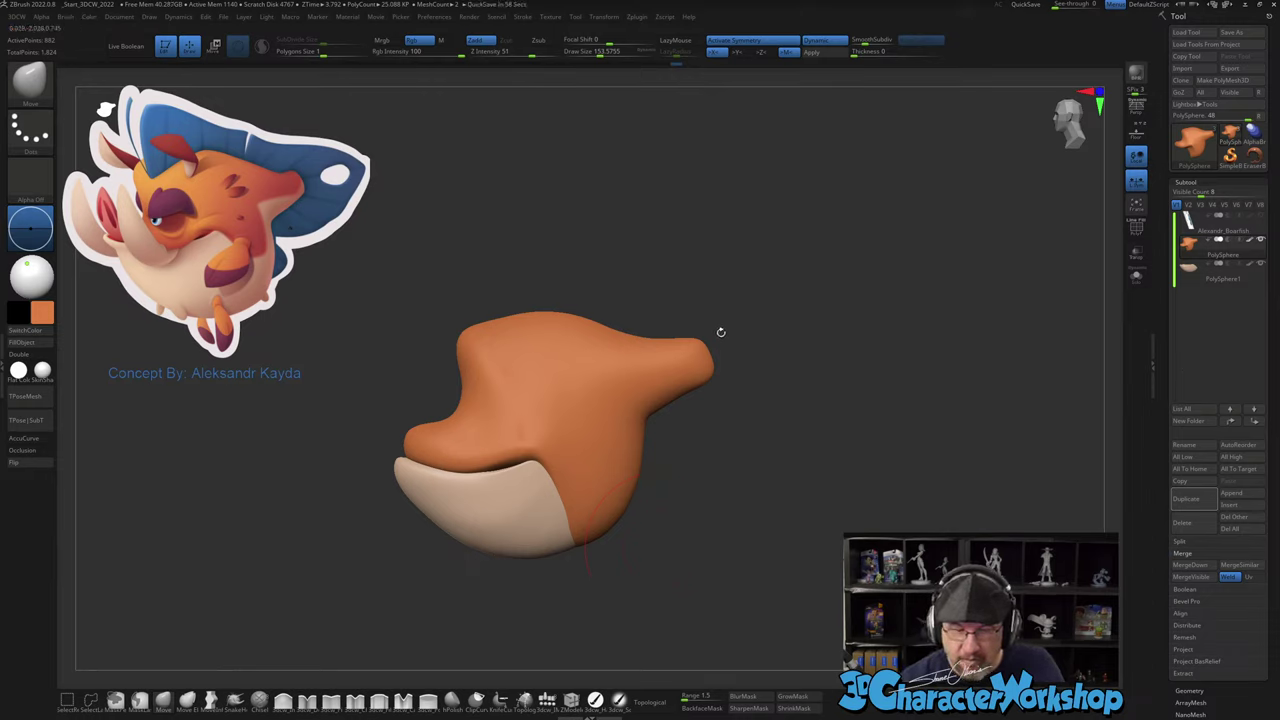
scroll(410, 459, up, 3)
alt+right_drag(435, 459, 449, 479)
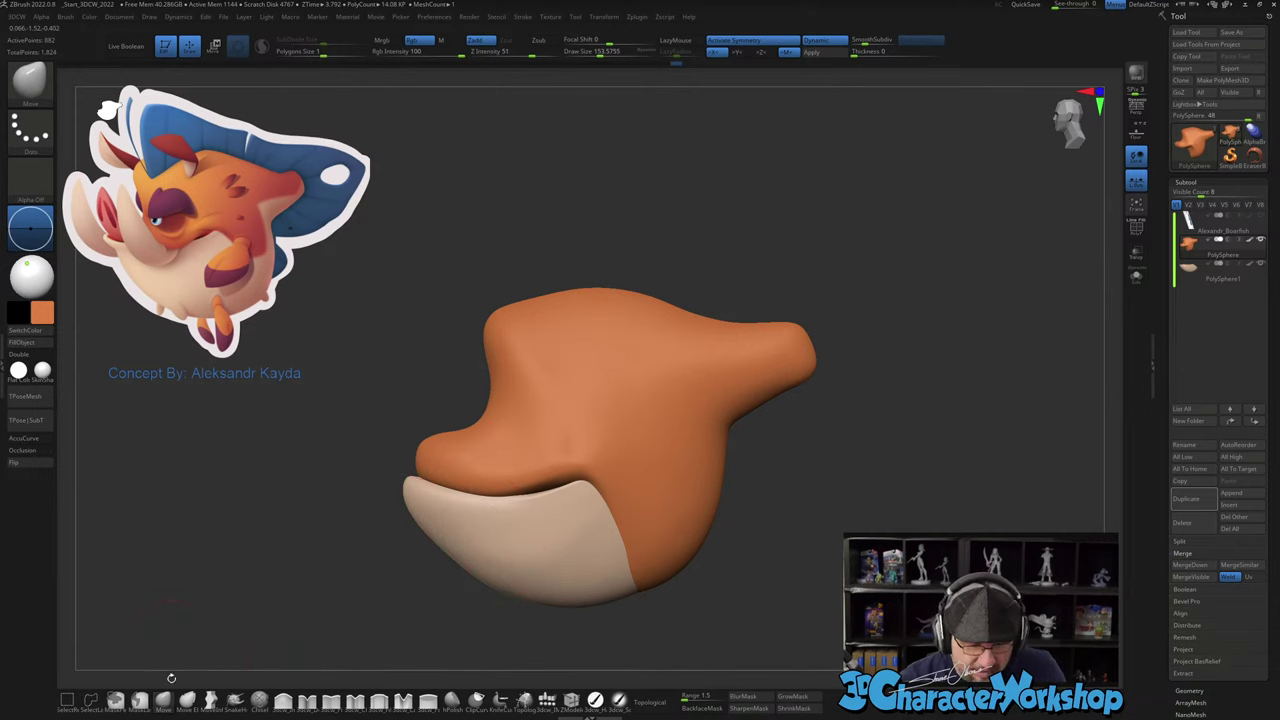
click(163, 700)
key(shift+f)
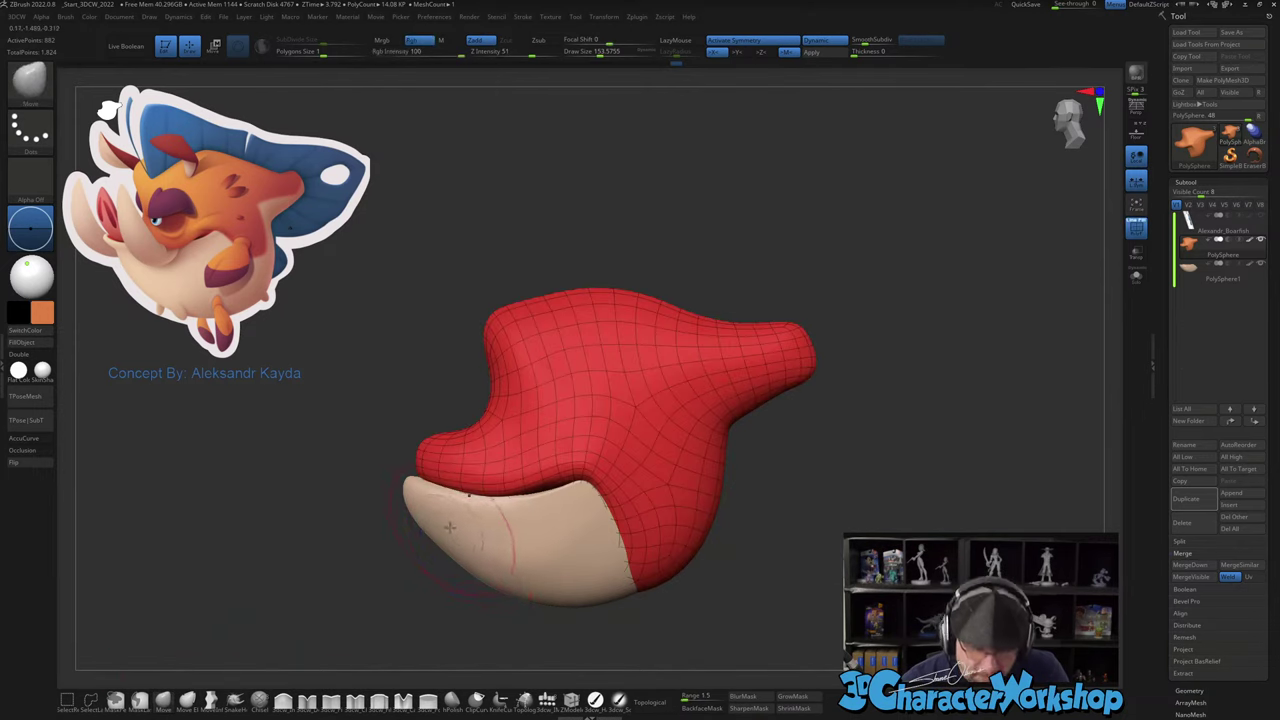
alt+click(448, 529)
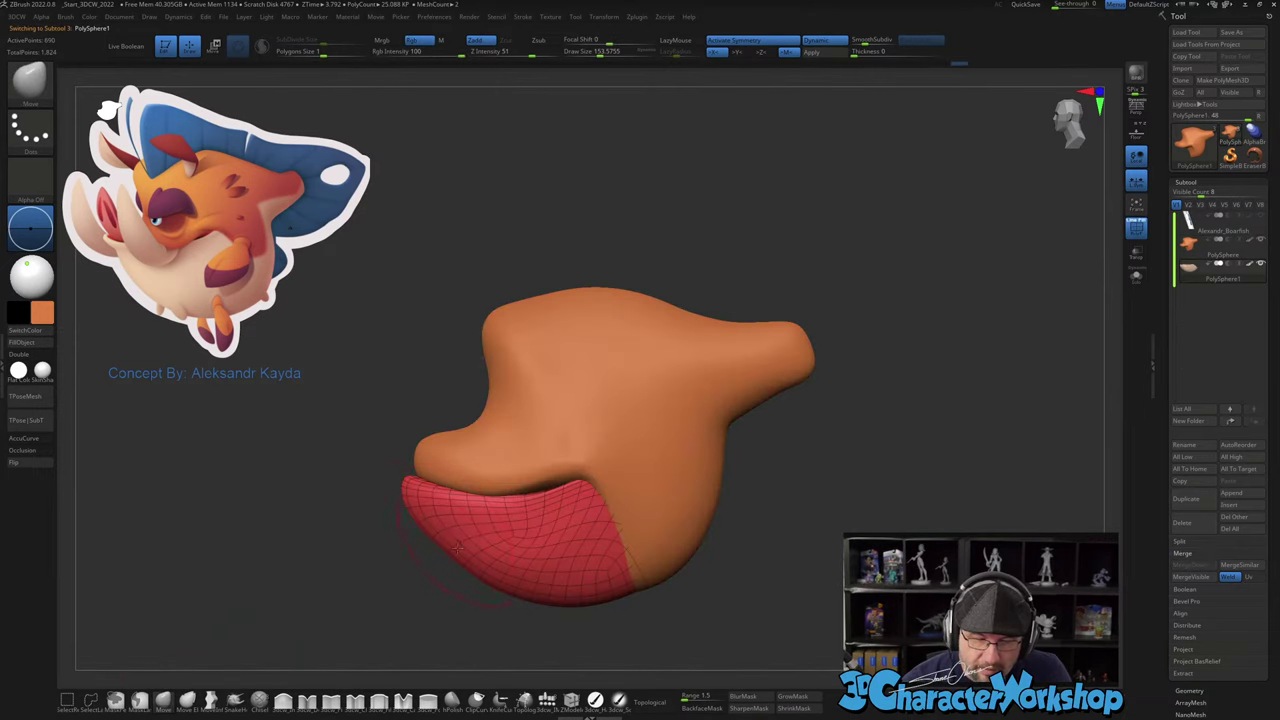
ctrl+right_drag(423, 521, 428, 507)
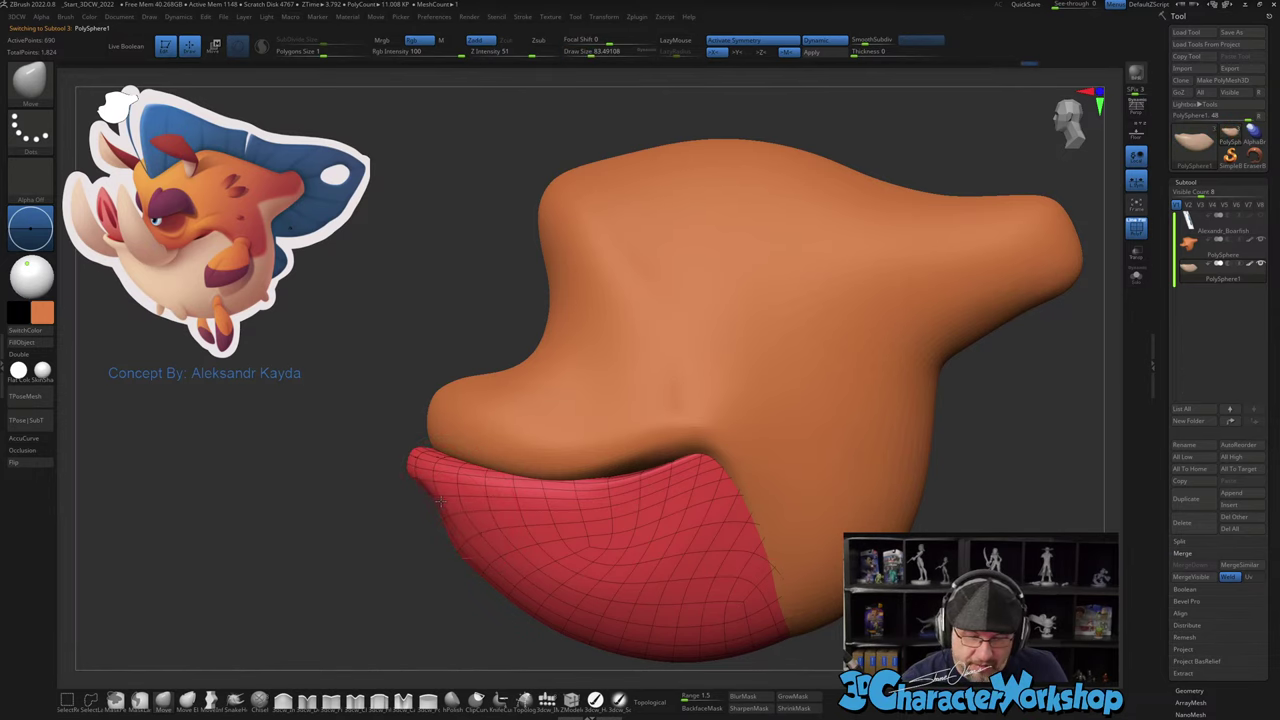
shift+drag(452, 505, 464, 530)
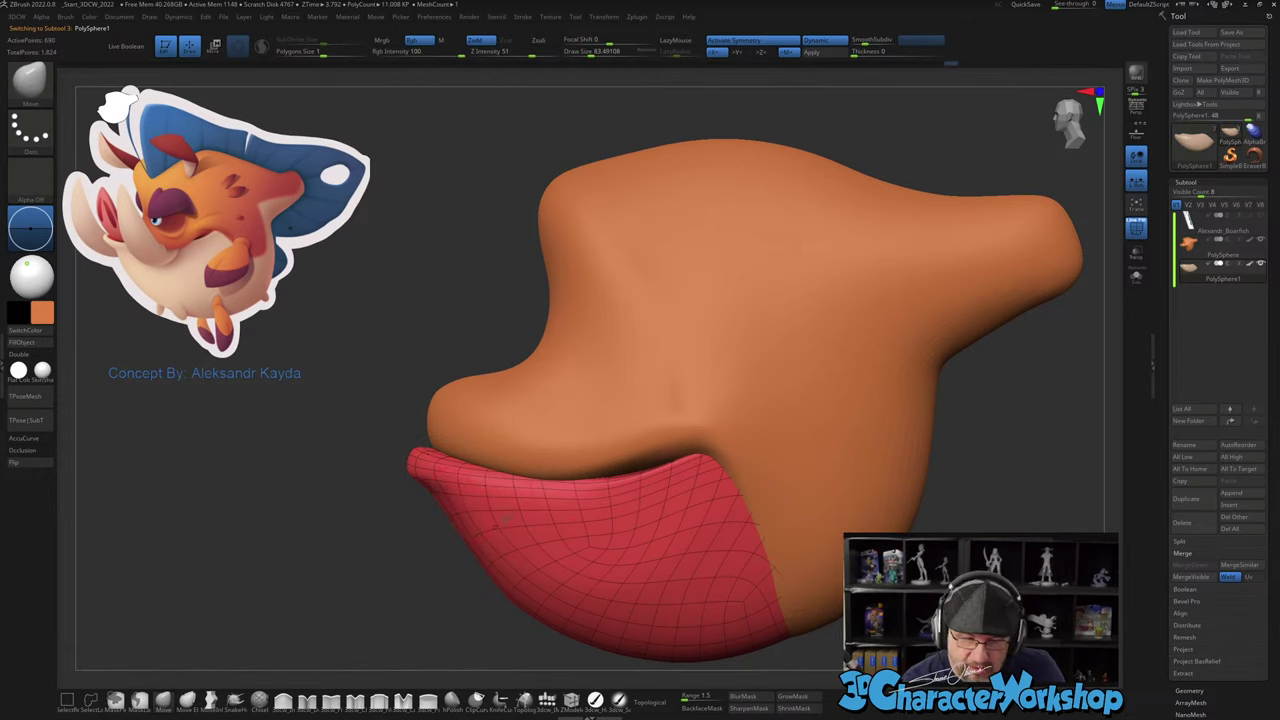
Step: Shape the belly's lower lip across the front, using draw sizes of about 108 and 62
mouse_move(418, 450)
right_down()
mouse_move(440, 425)
mouse_move(430, 432)
mouse_move(490, 450)
mouse_move(508, 434)
mouse_move(470, 490)
mouse_move(520, 496)
mouse_move(590, 486)
mouse_move(550, 470)
mouse_move(583, 434)
right_up()
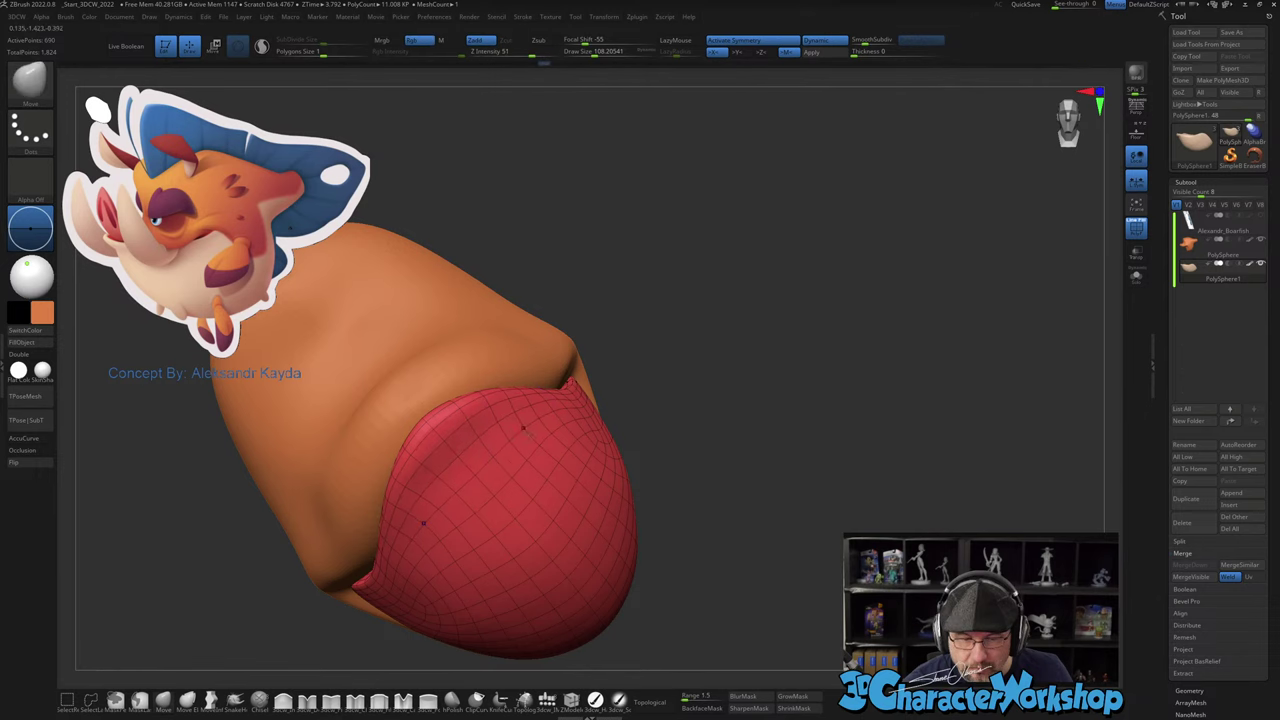
right_drag(490, 426, 472, 447)
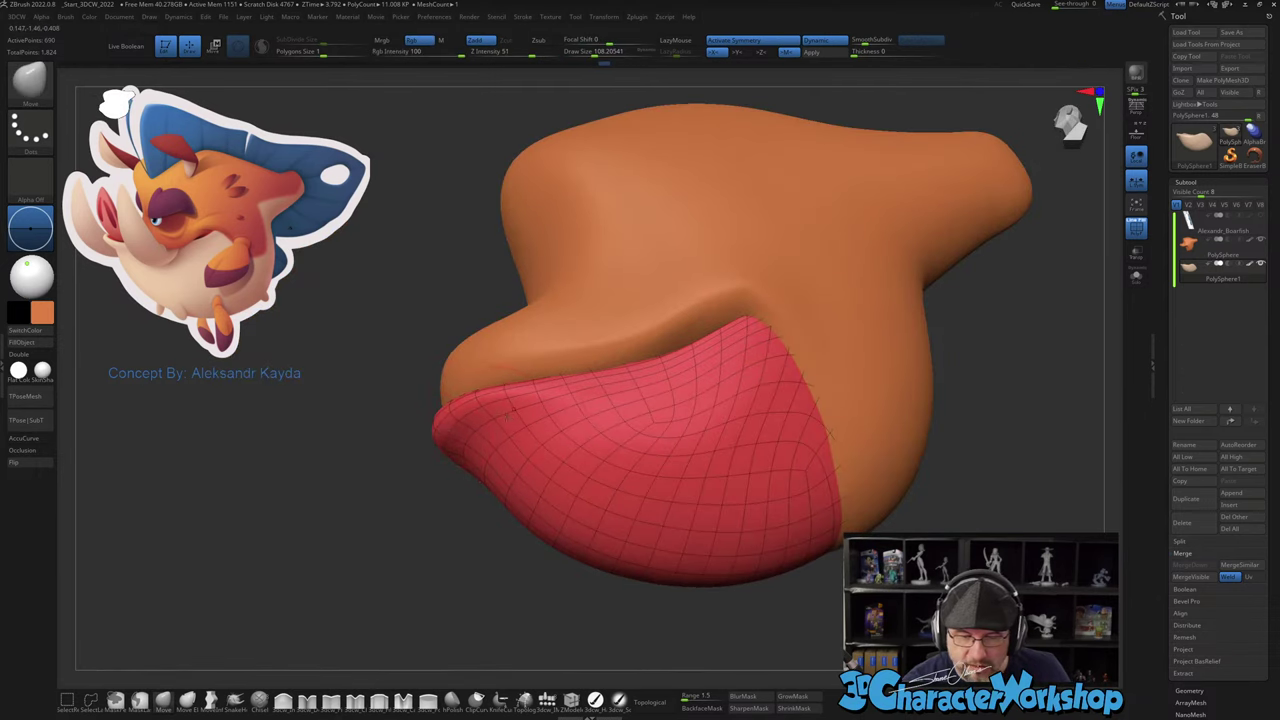
right_drag(505, 414, 503, 418)
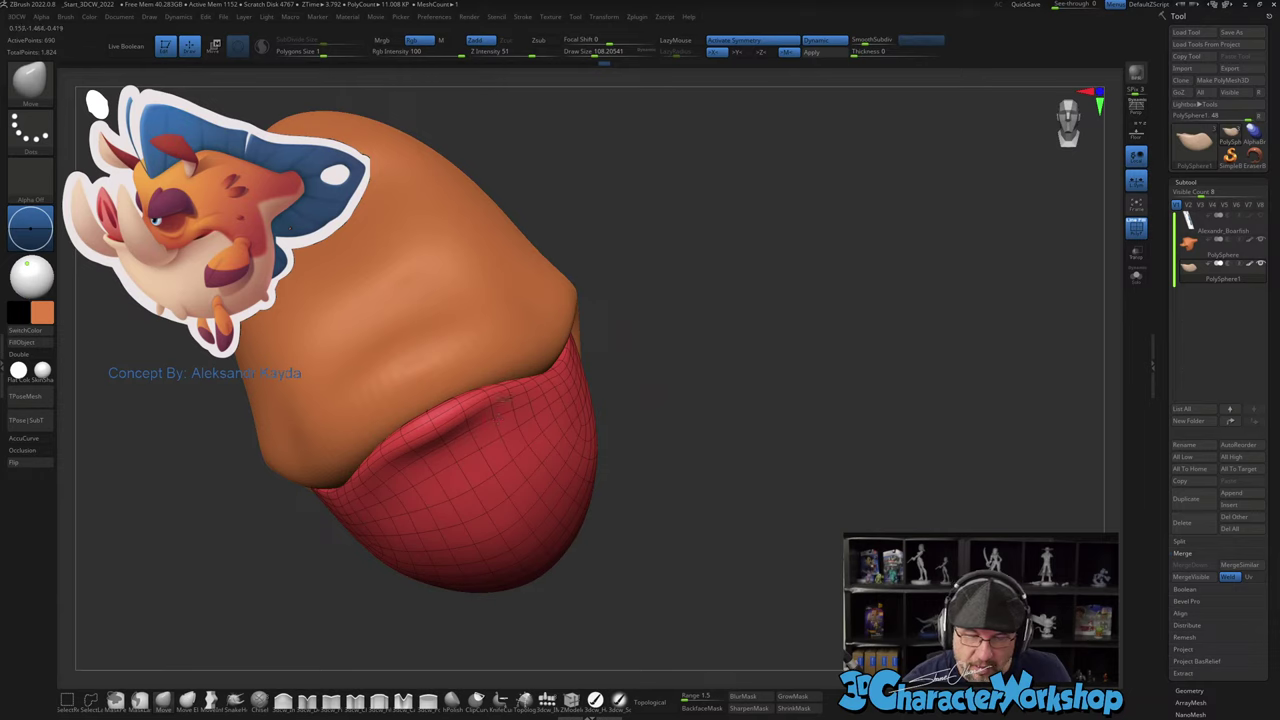
key(s)
drag(502, 401, 493, 400)
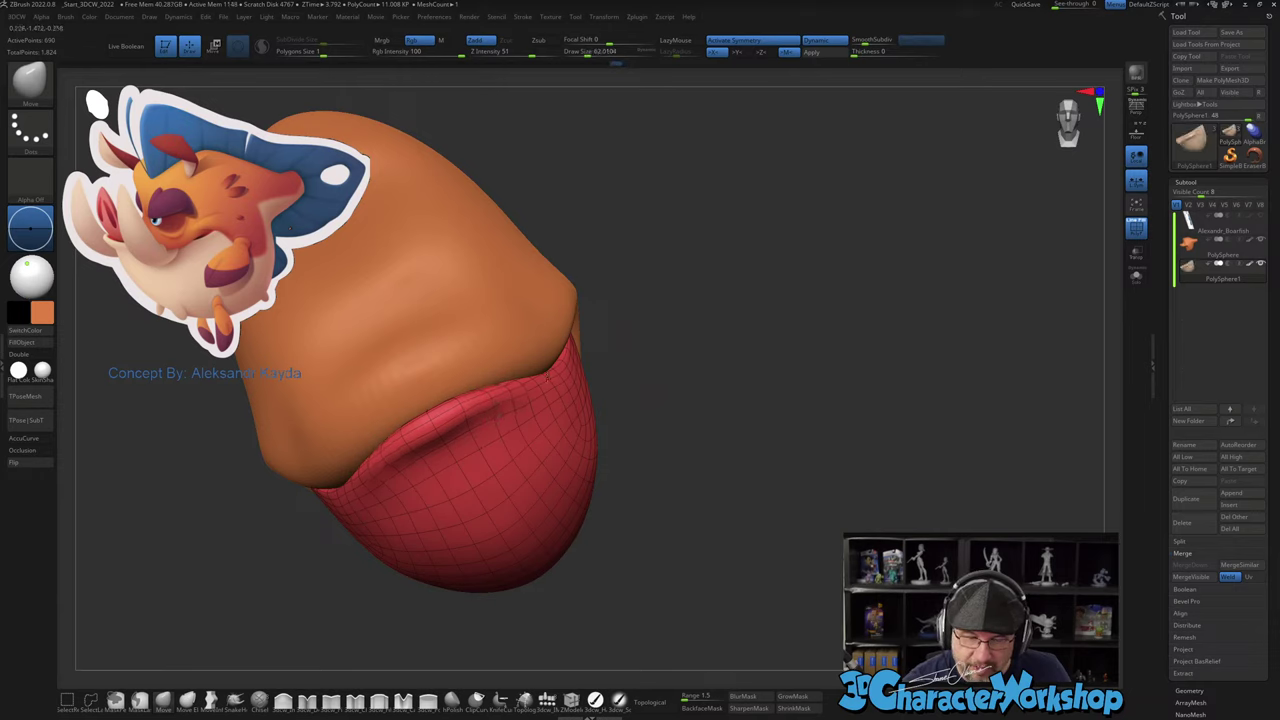
mouse_move(548, 400)
right_down()
mouse_move(564, 398)
mouse_move(508, 404)
right_up()
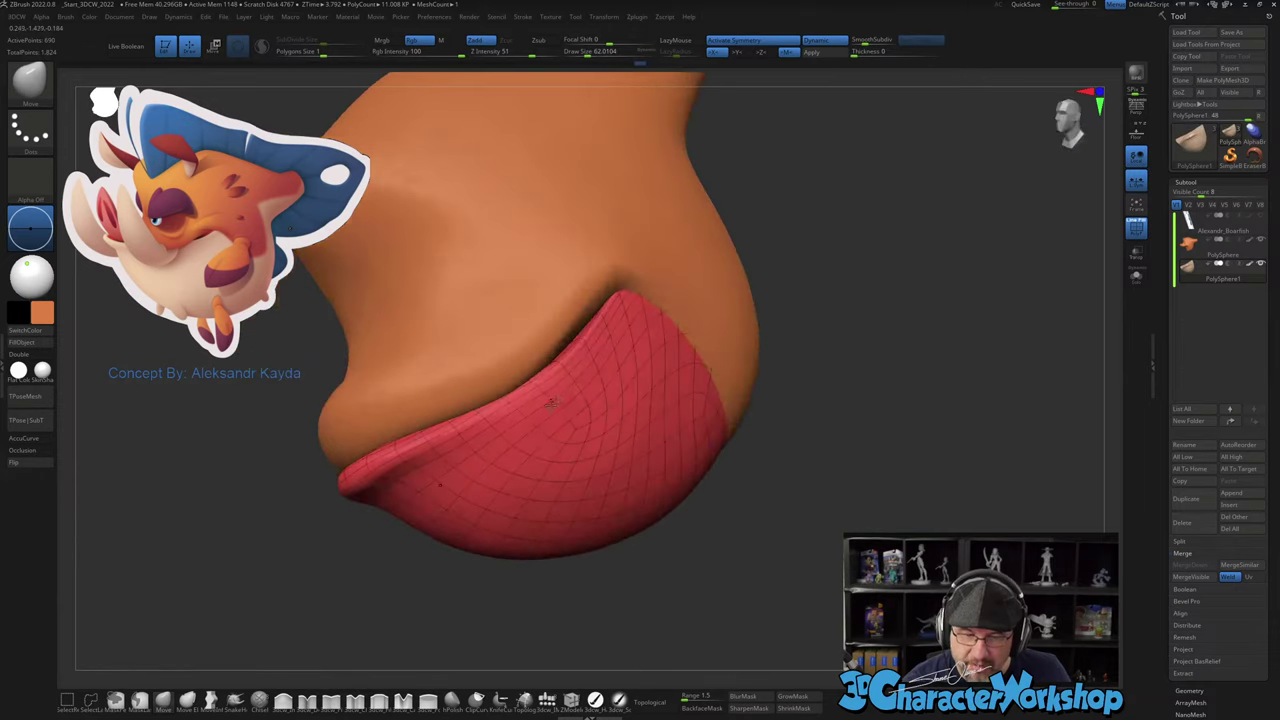
Step: Enlarge the brush to about 167 and refine the belly's upper edge toward the rear mouth corner
key(bracketright)
key(bracketright)
key(bracketright)
key(bracketright)
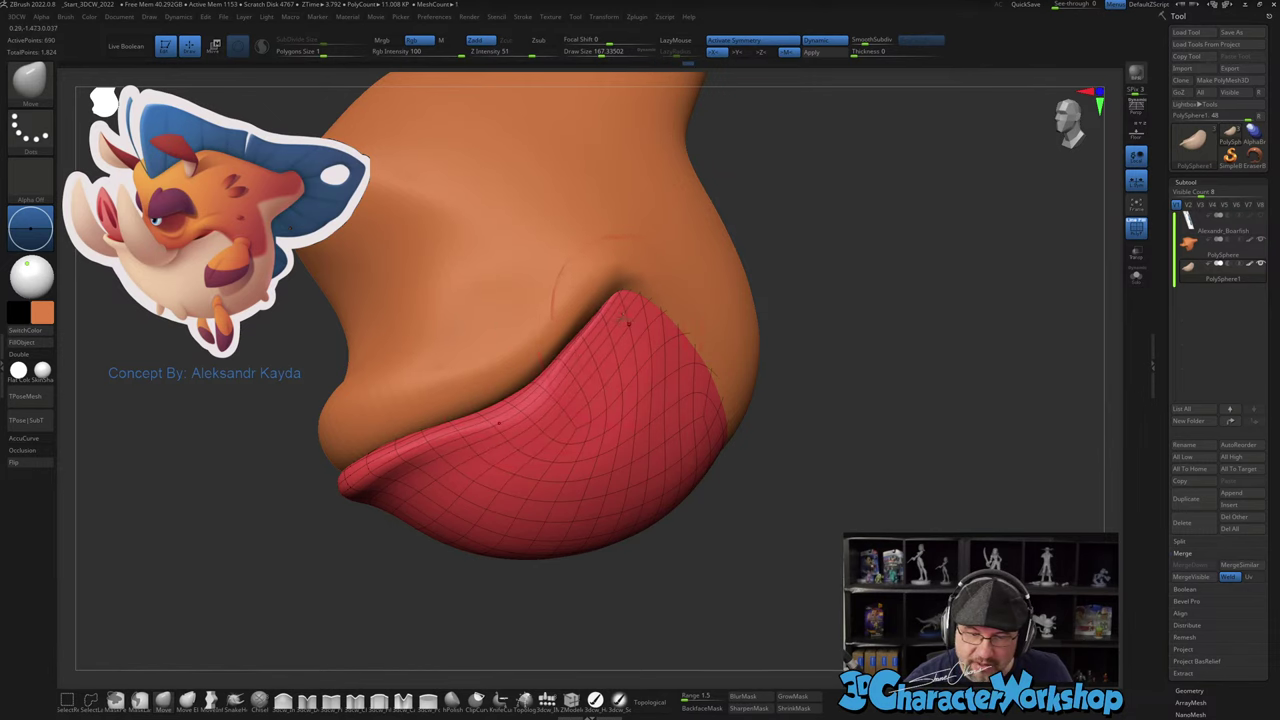
right_drag(627, 322, 605, 317)
shift+drag(546, 337, 626, 326)
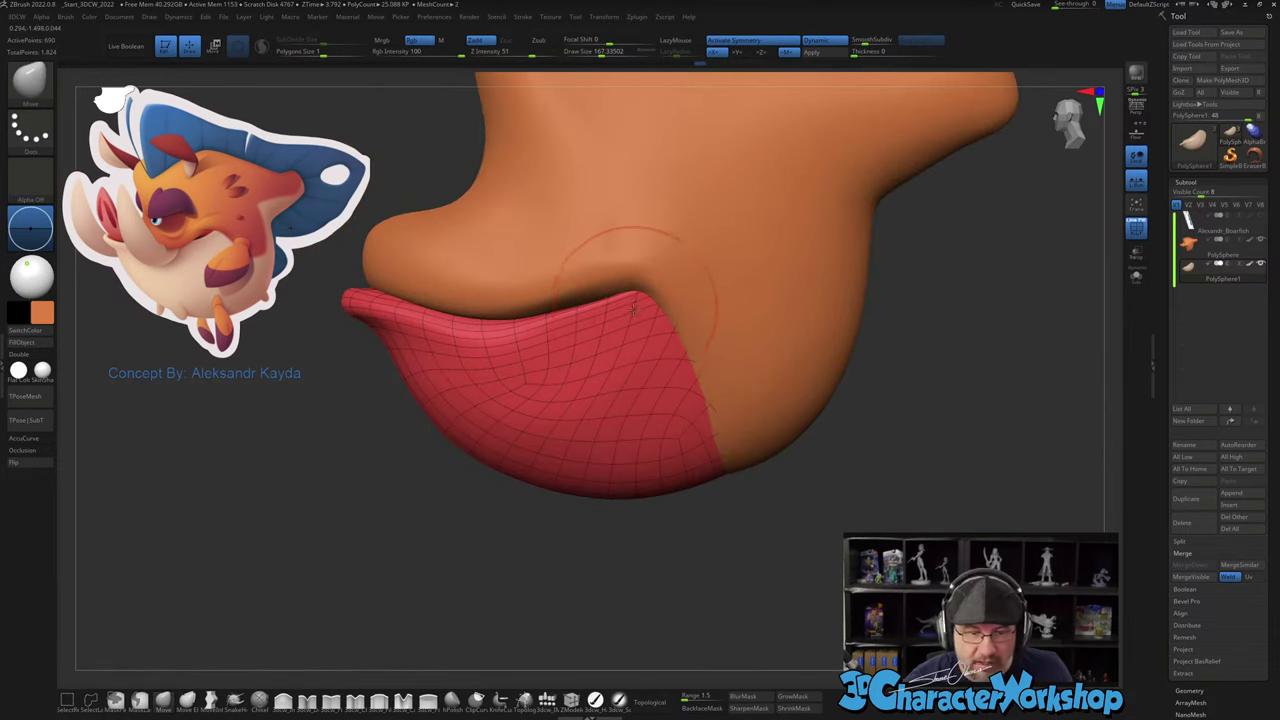
alt+right_drag(633, 310, 630, 362)
drag(626, 364, 630, 356)
mouse_move(617, 364)
right_down()
mouse_move(640, 373)
mouse_move(587, 388)
mouse_move(851, 417)
mouse_move(661, 485)
right_up()
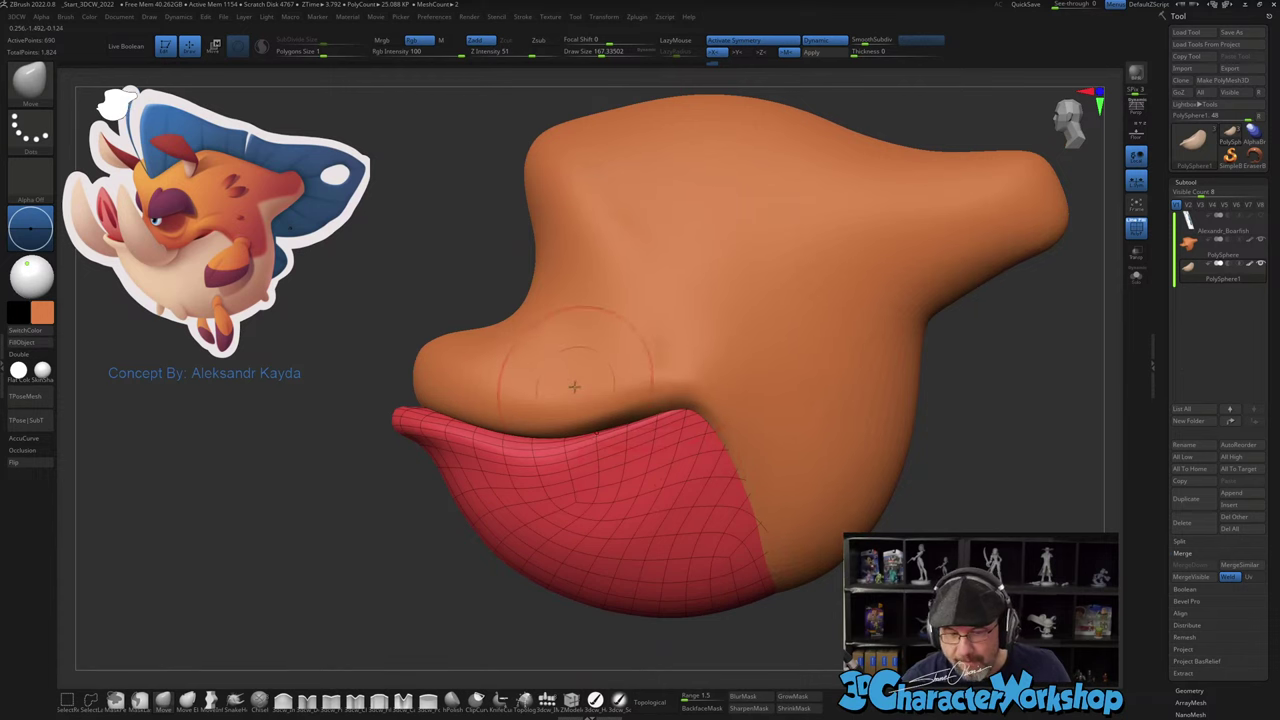
Step: Select the upper body, set the draw size to about 128, and shape and smooth the top of the snout
alt+right_drag(470, 349, 480, 400)
alt+click(446, 401)
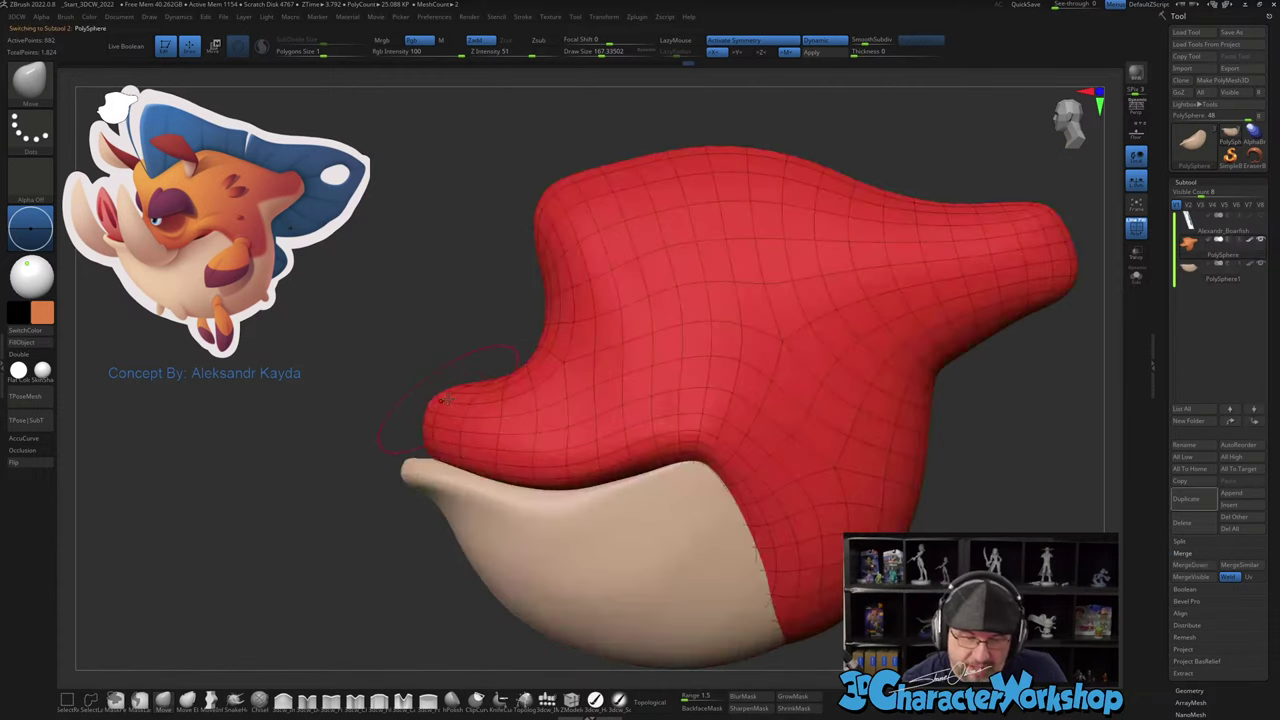
key(s)
drag(446, 394, 406, 371)
right_drag(456, 368, 474, 366)
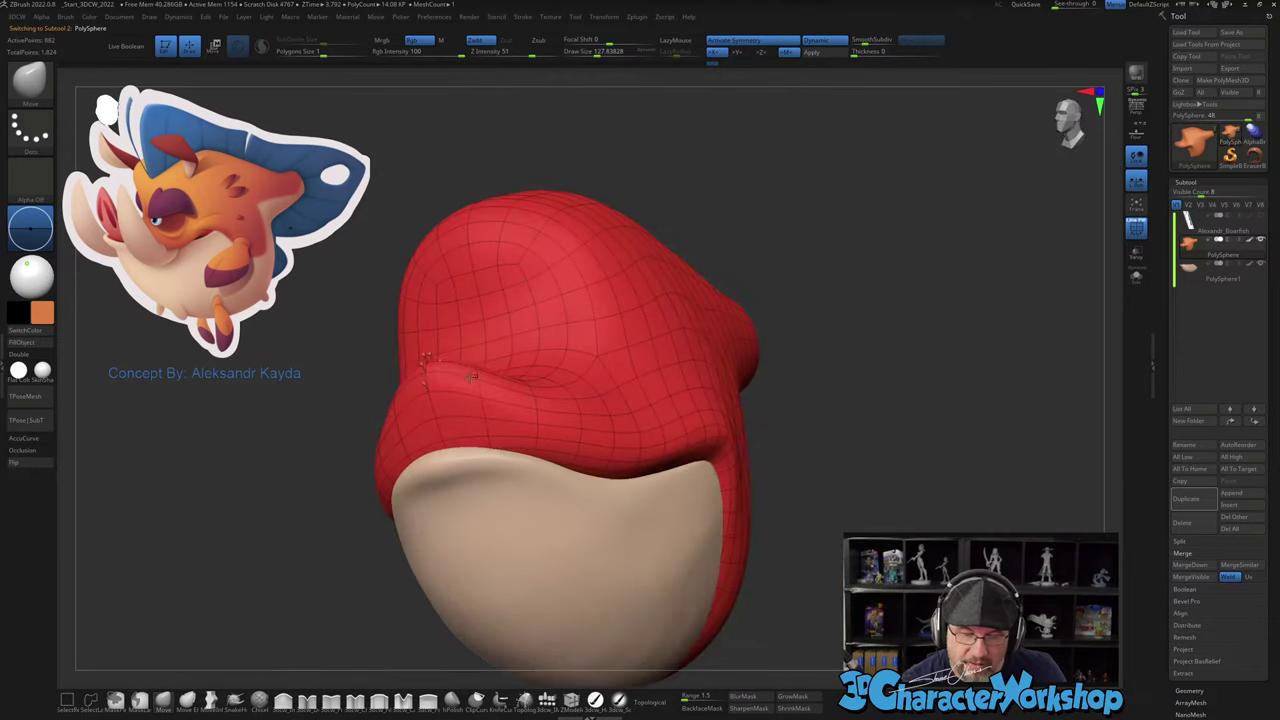
mouse_move(554, 386)
shift+mouse_down()
mouse_move(549, 412)
mouse_move(562, 392)
shift+mouse_up()
right_drag(564, 386, 515, 474)
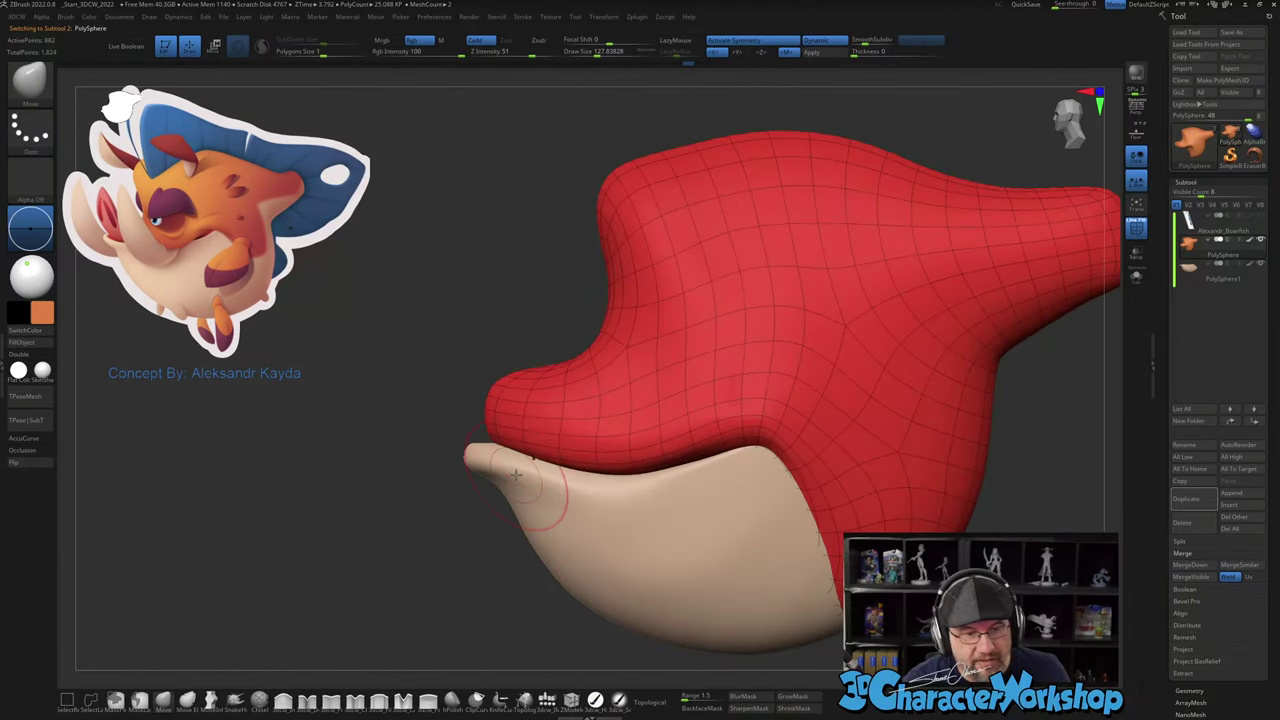
Step: Push the snout's front tip back and down with the Move brush, using draw sizes of about 128 and 154
alt+right_drag(664, 458, 653, 456)
mouse_move(496, 379)
mouse_down()
mouse_move(485, 425)
mouse_move(538, 376)
mouse_up()
right_drag(577, 357, 563, 388)
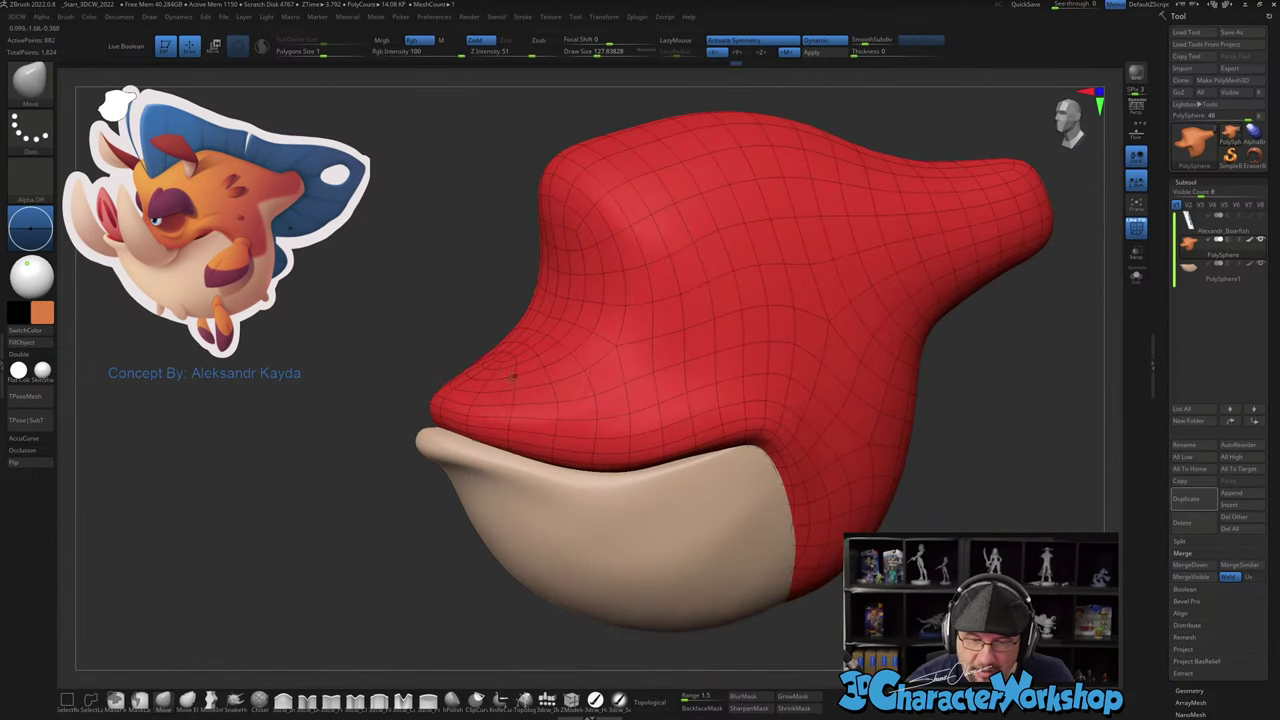
drag(494, 362, 489, 387)
key(])
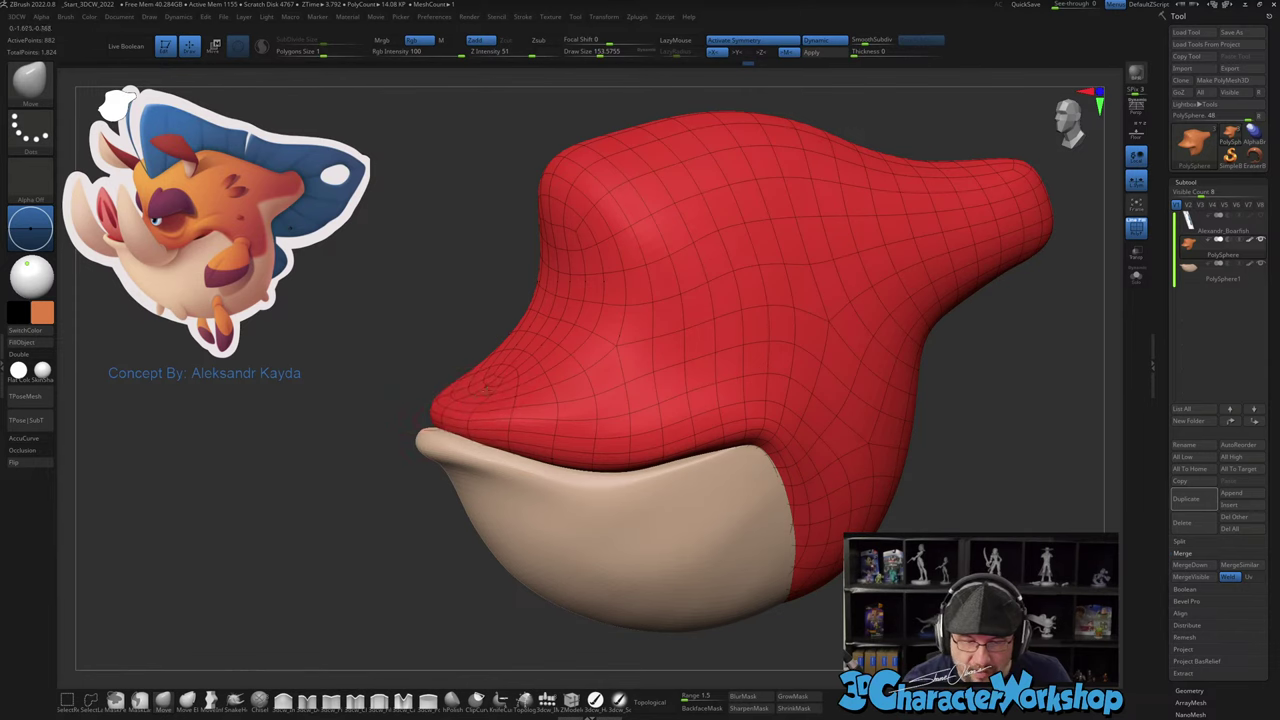
mouse_move(551, 385)
right_down()
mouse_move(495, 476)
mouse_move(647, 425)
mouse_move(549, 477)
mouse_move(595, 430)
mouse_move(588, 410)
right_up()
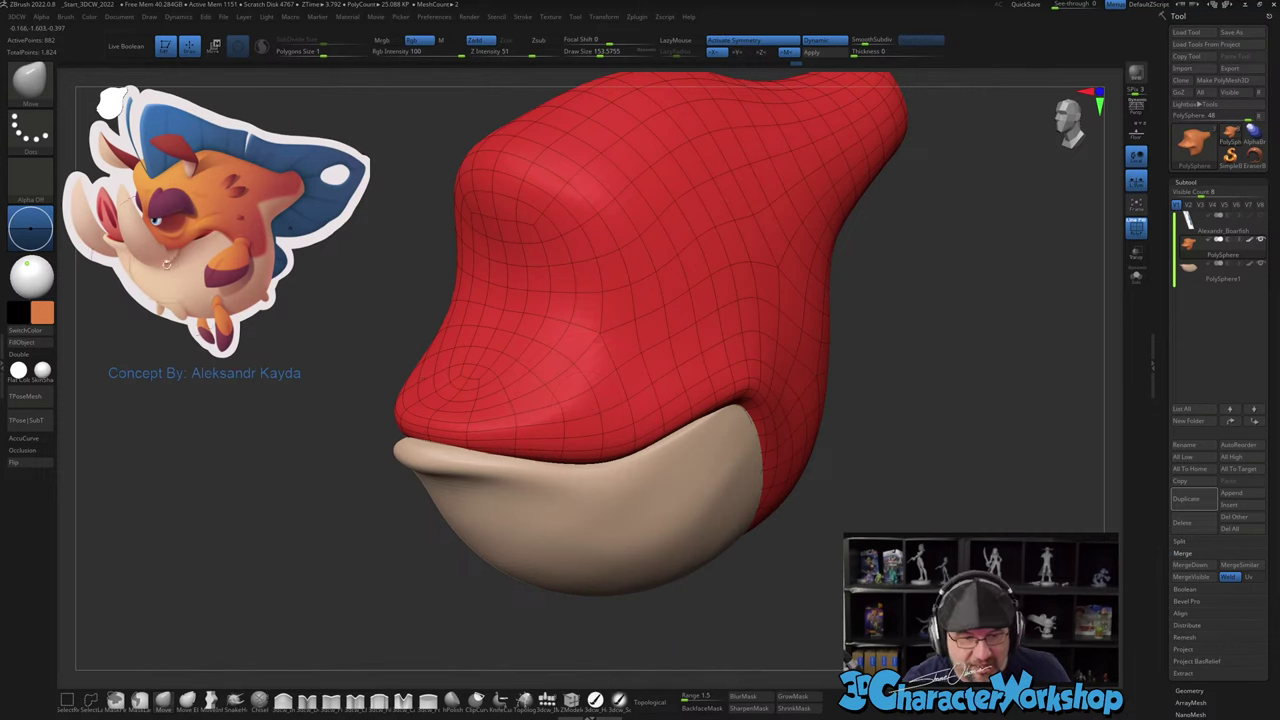
Step: Raise the upper lip's edge beside the snout and pull the cheek down over the belly at a draw size of about 116
mouse_move(410, 346)
right_down()
mouse_move(560, 450)
mouse_move(562, 470)
right_up()
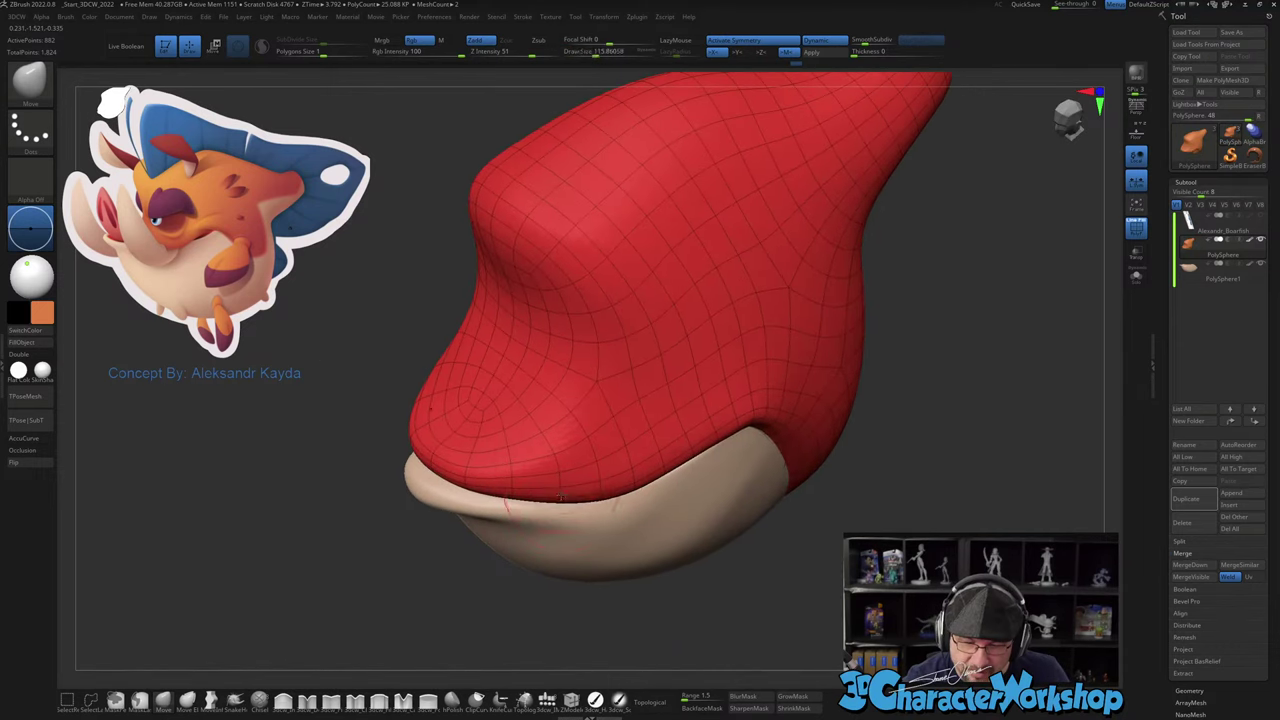
drag(561, 497, 553, 474)
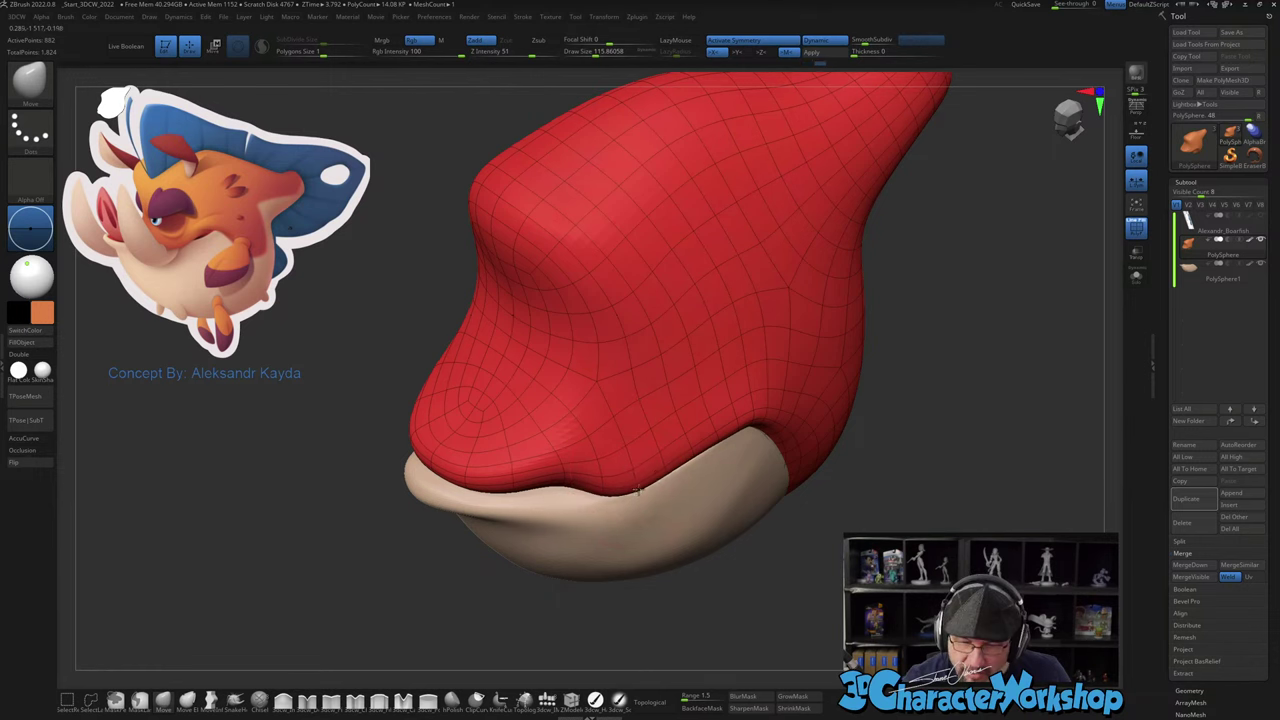
mouse_move(638, 490)
right_down()
mouse_move(575, 512)
mouse_move(615, 512)
right_up()
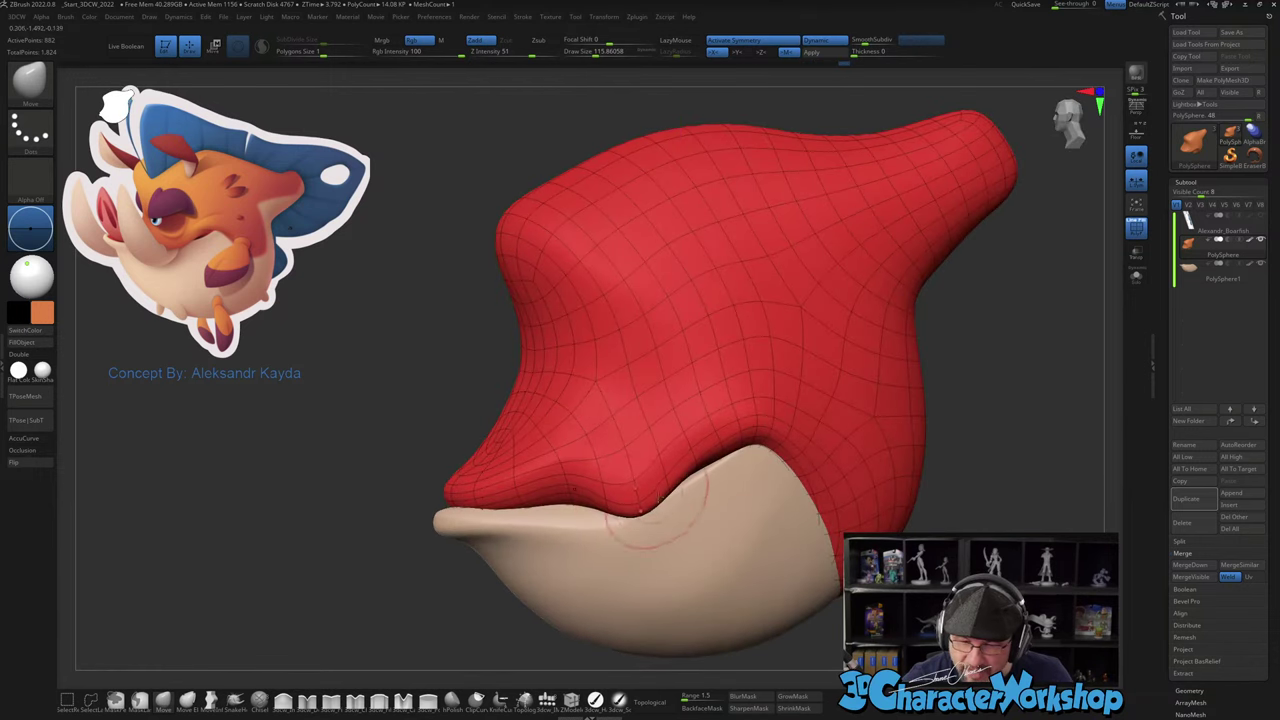
mouse_move(658, 497)
mouse_down()
mouse_move(692, 491)
mouse_move(608, 491)
mouse_move(650, 502)
mouse_up()
right_drag(690, 450, 665, 445)
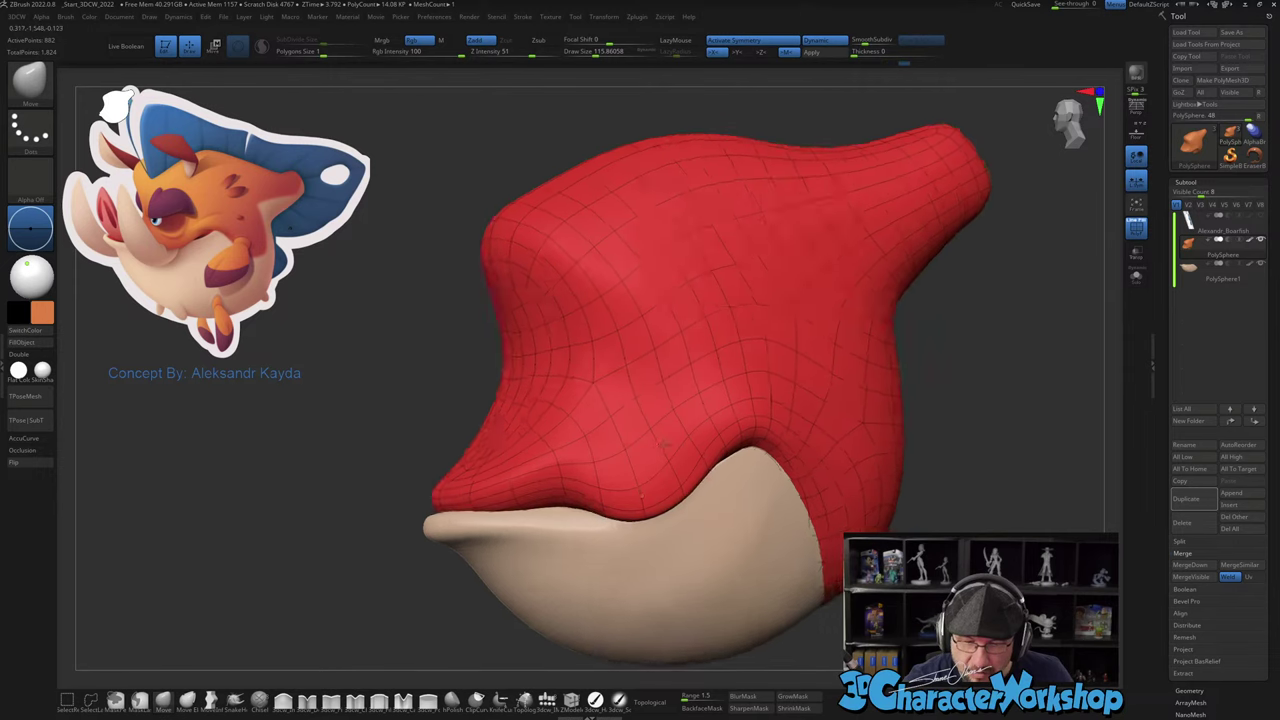
right_drag(650, 545, 714, 412)
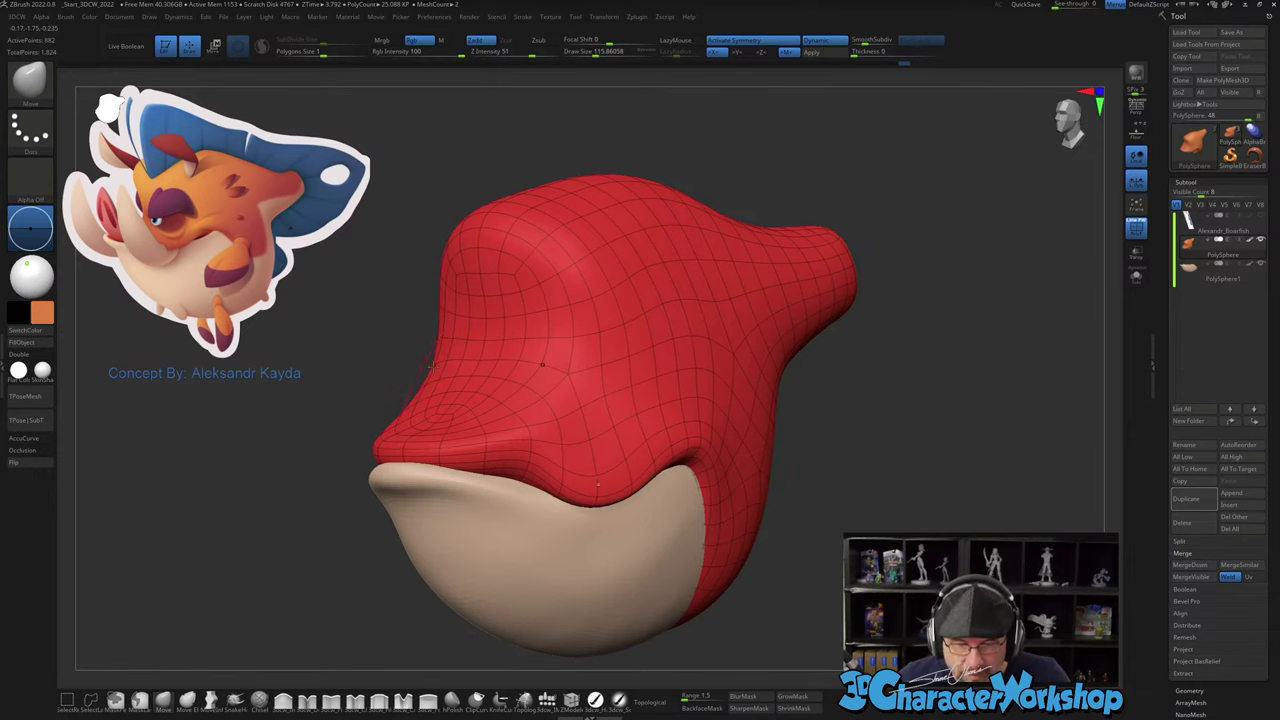
Step: Shape and smooth the eye hollow between brow and snout, using draw sizes of about 77 and 94
right_drag(495, 345, 504, 353)
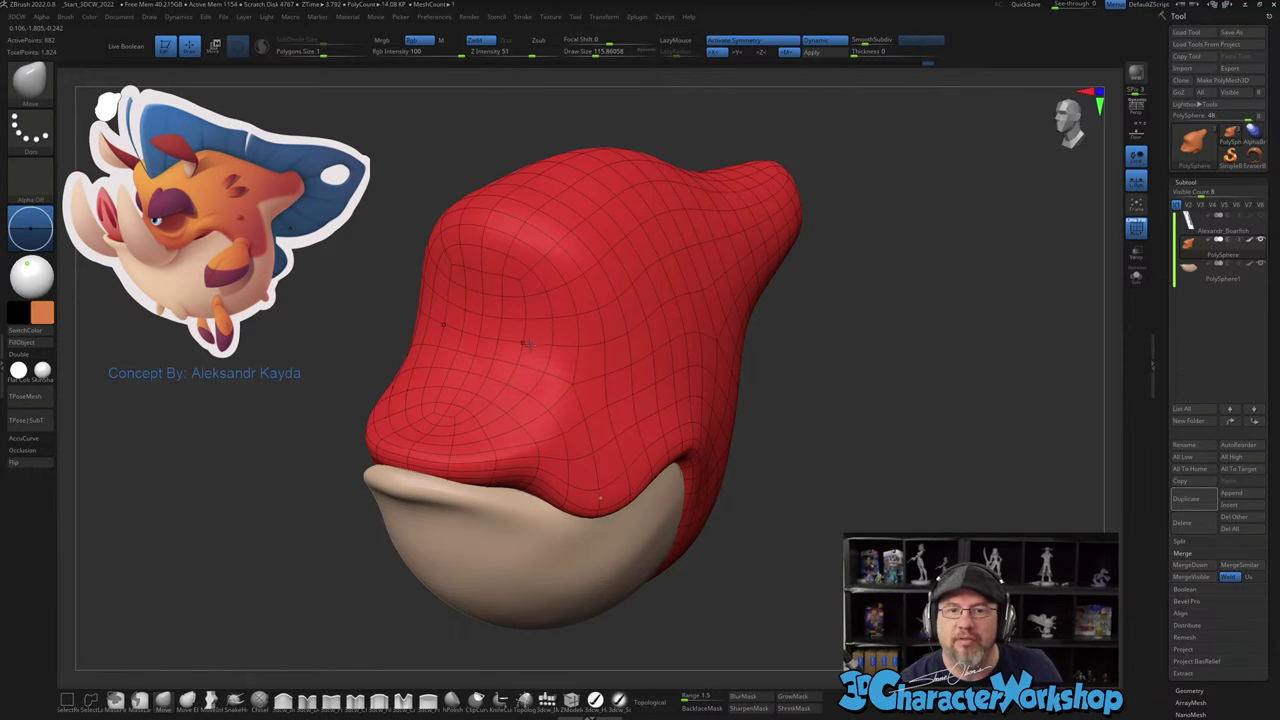
right_drag(533, 343, 535, 334)
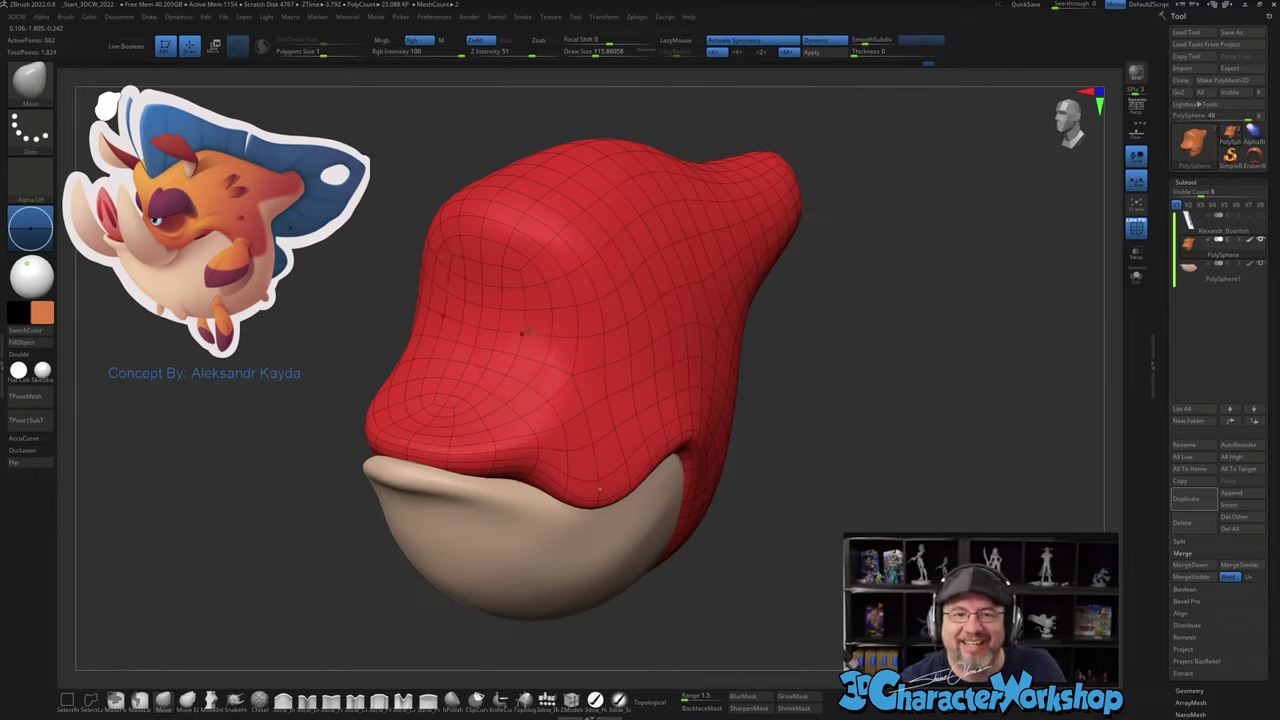
right_drag(522, 332, 489, 320)
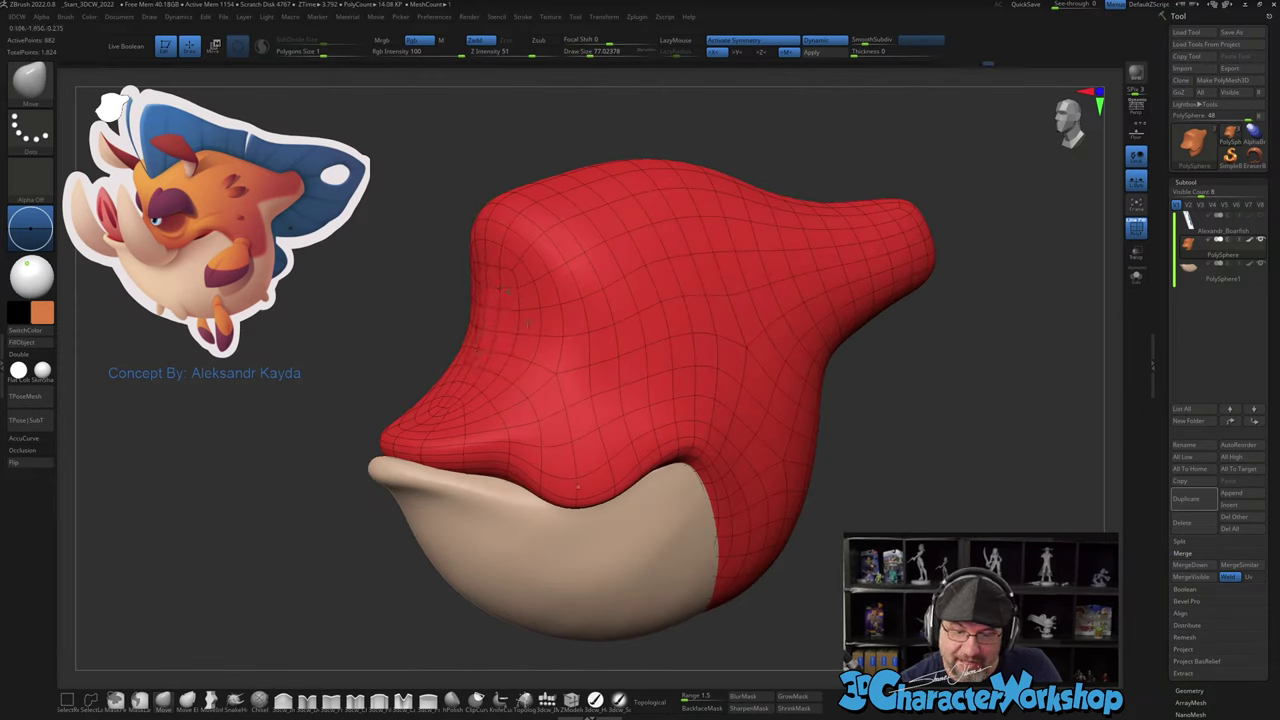
key(s)
drag(527, 335, 529, 335)
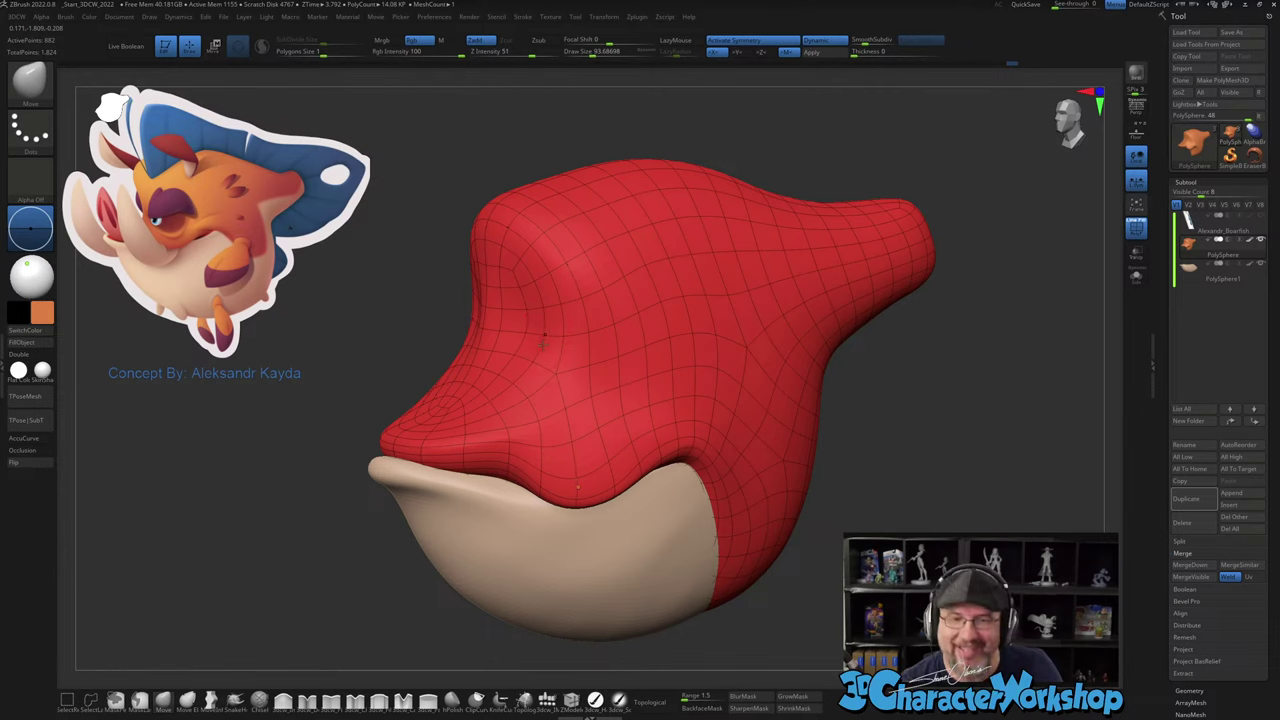
mouse_move(549, 335)
alt+right_down()
mouse_move(524, 321)
mouse_move(527, 338)
alt+right_up()
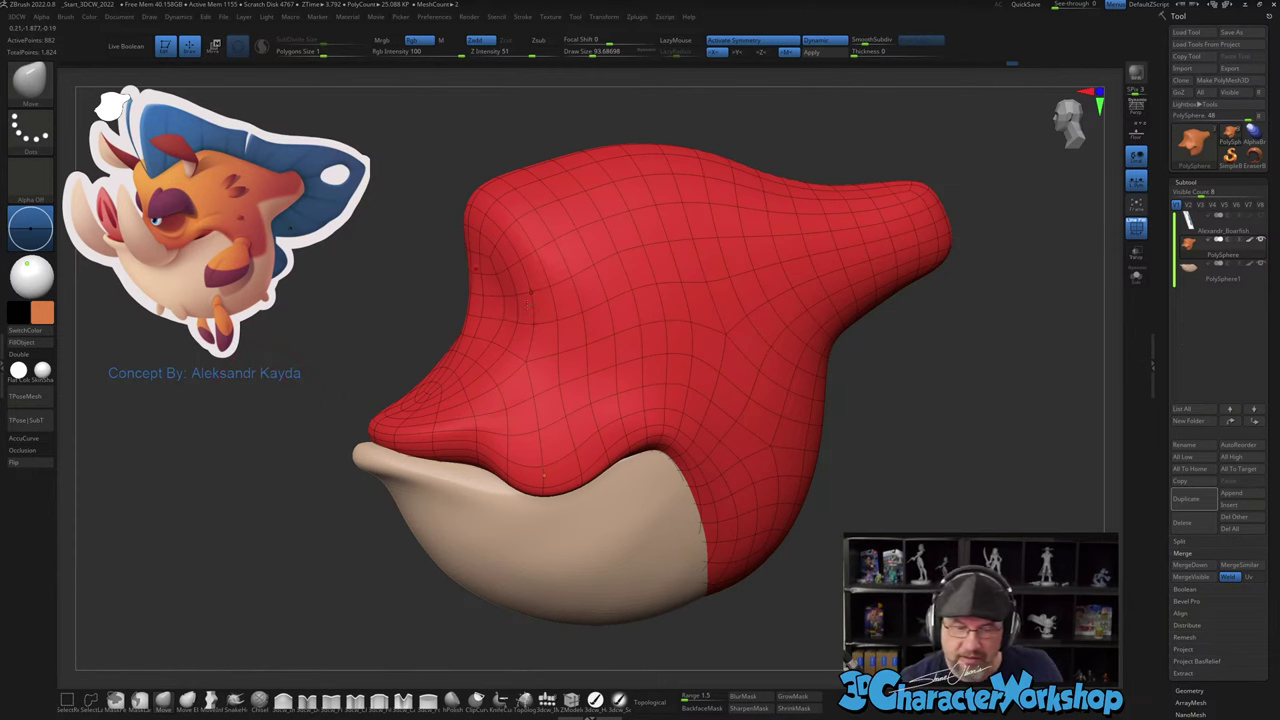
right_drag(530, 303, 512, 356)
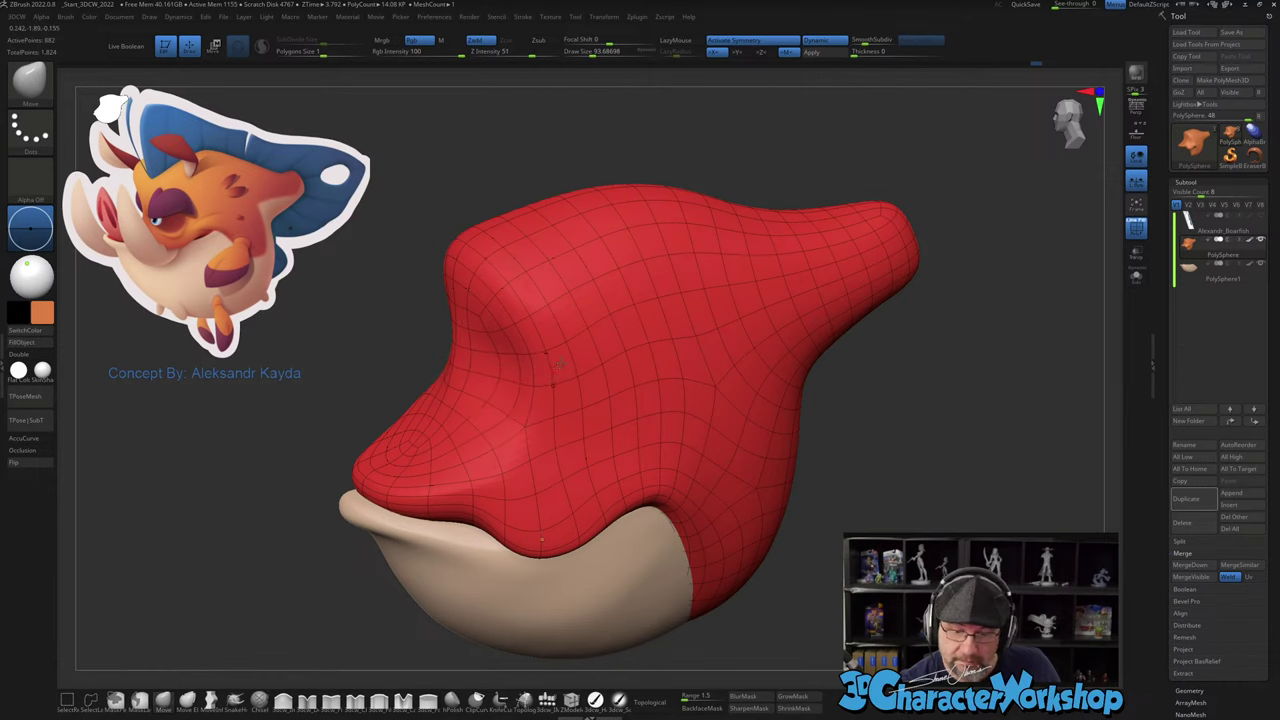
right_drag(558, 365, 588, 358)
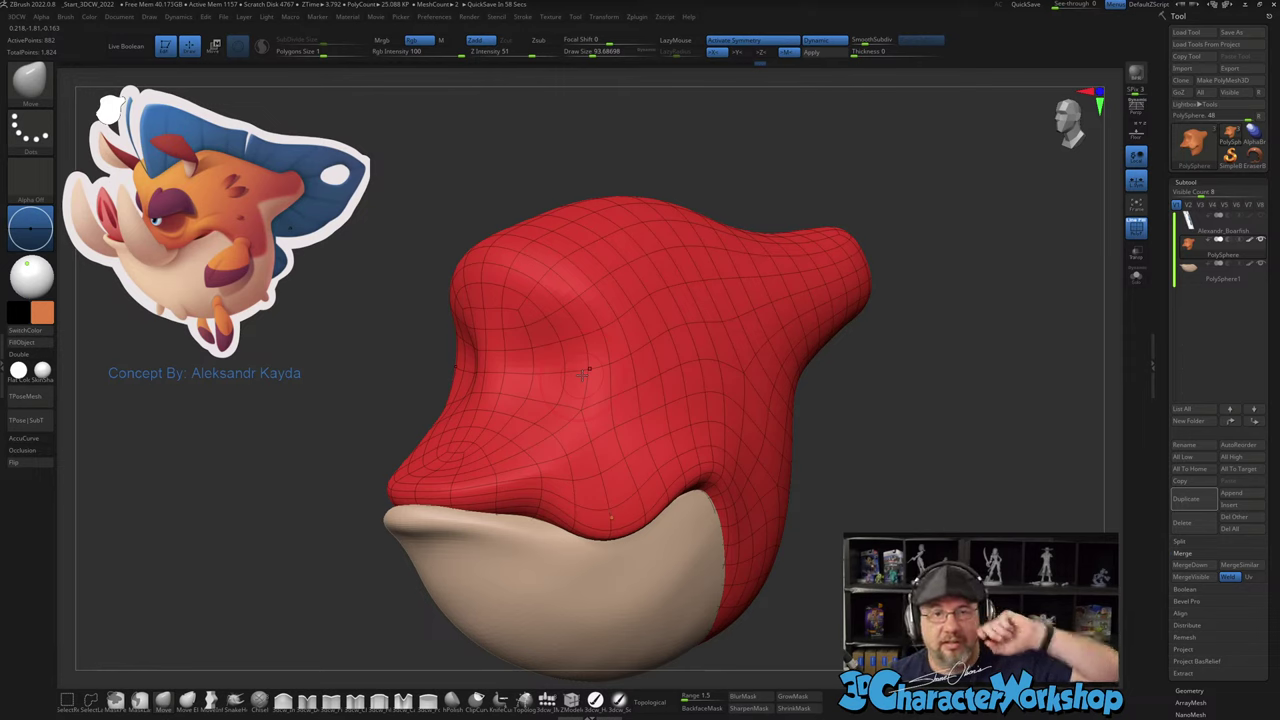
mouse_move(582, 375)
right_down()
mouse_move(608, 362)
mouse_move(579, 360)
mouse_move(598, 357)
right_up()
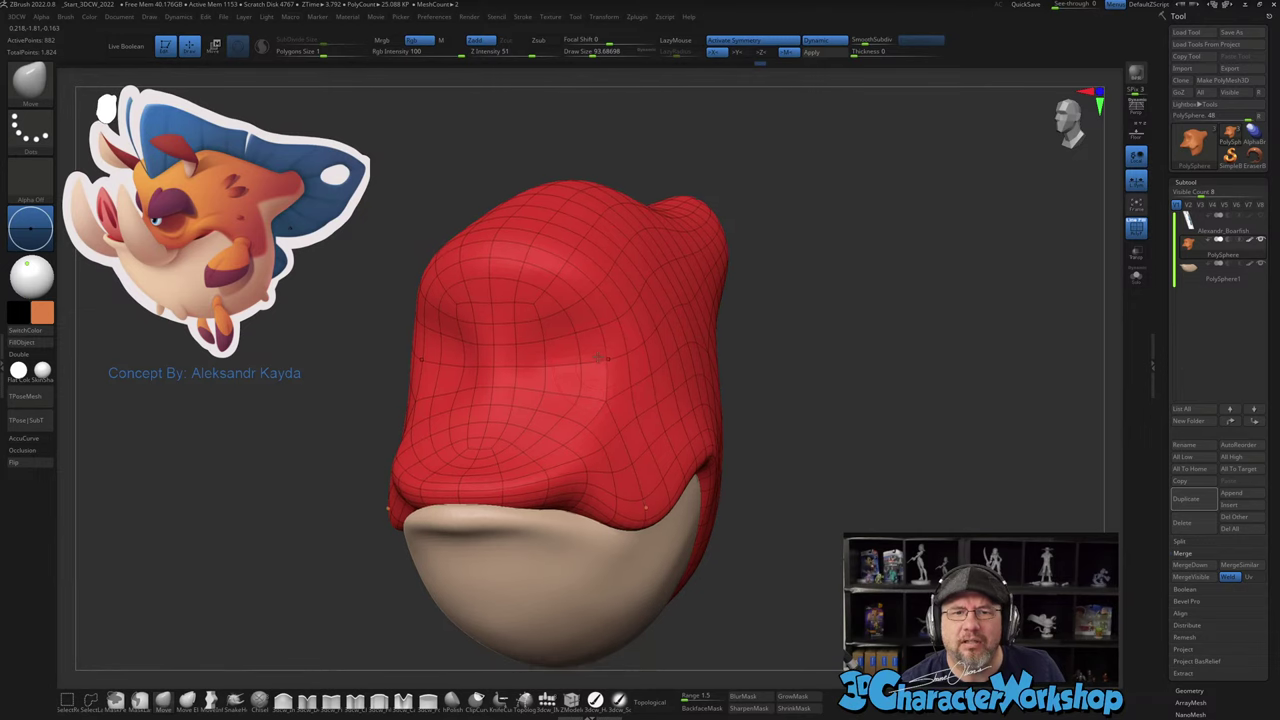
key(shift)
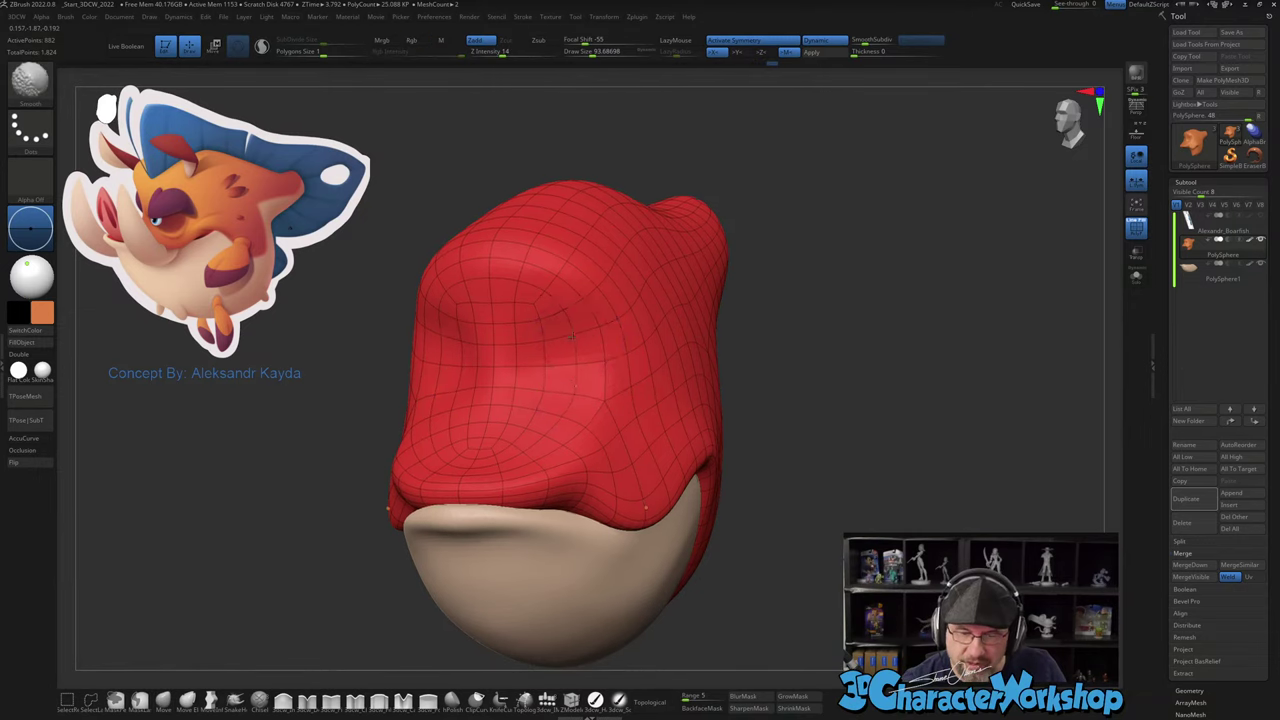
mouse_move(571, 337)
right_down()
mouse_move(655, 380)
mouse_move(659, 341)
mouse_move(619, 372)
mouse_move(632, 388)
right_up()
Step: Check the creature's body from the front and hide the polyframe
alt+right_drag(710, 389, 745, 378)
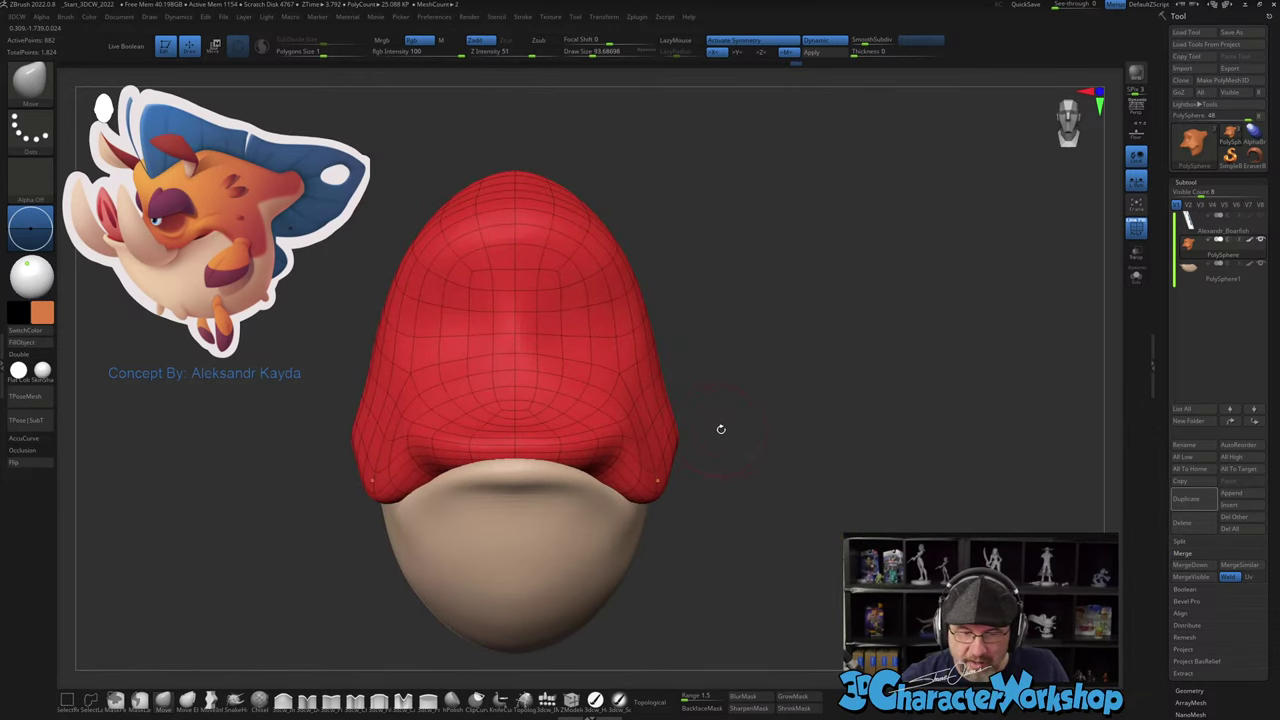
alt+right_drag(720, 428, 741, 410)
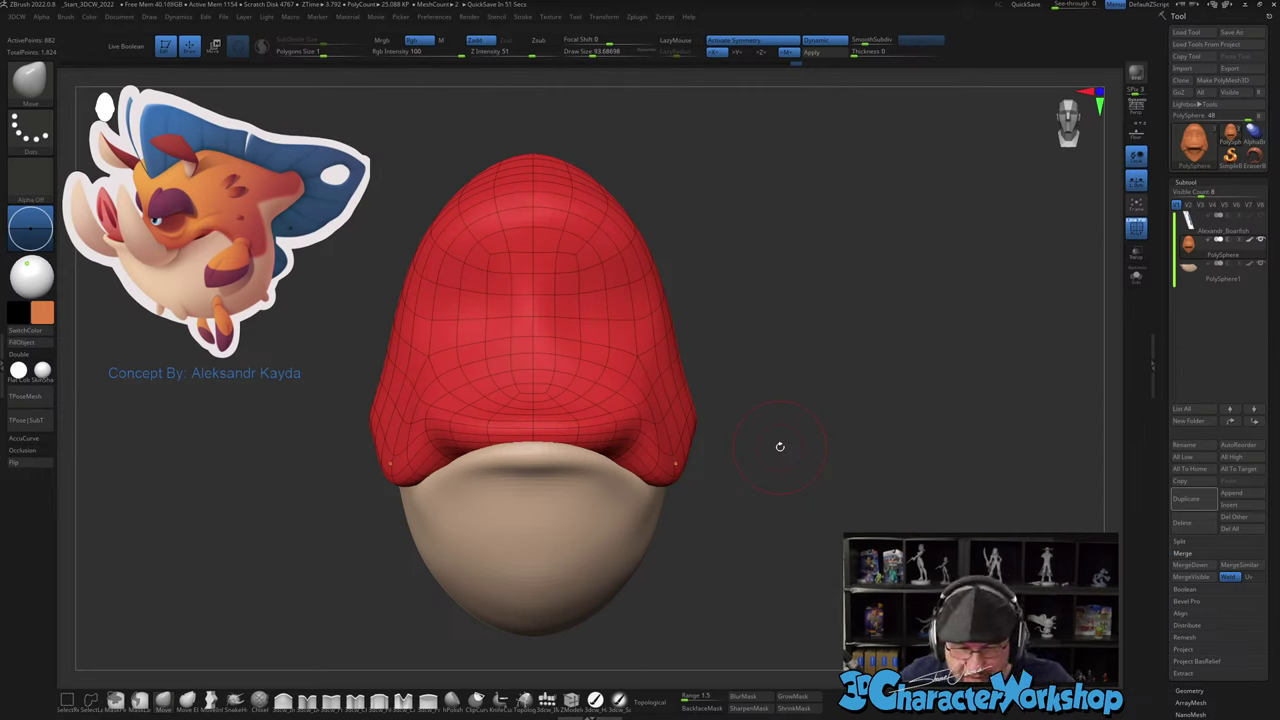
mouse_move(778, 448)
mouse_down()
mouse_move(850, 551)
mouse_move(808, 540)
mouse_up()
key(shift+f)
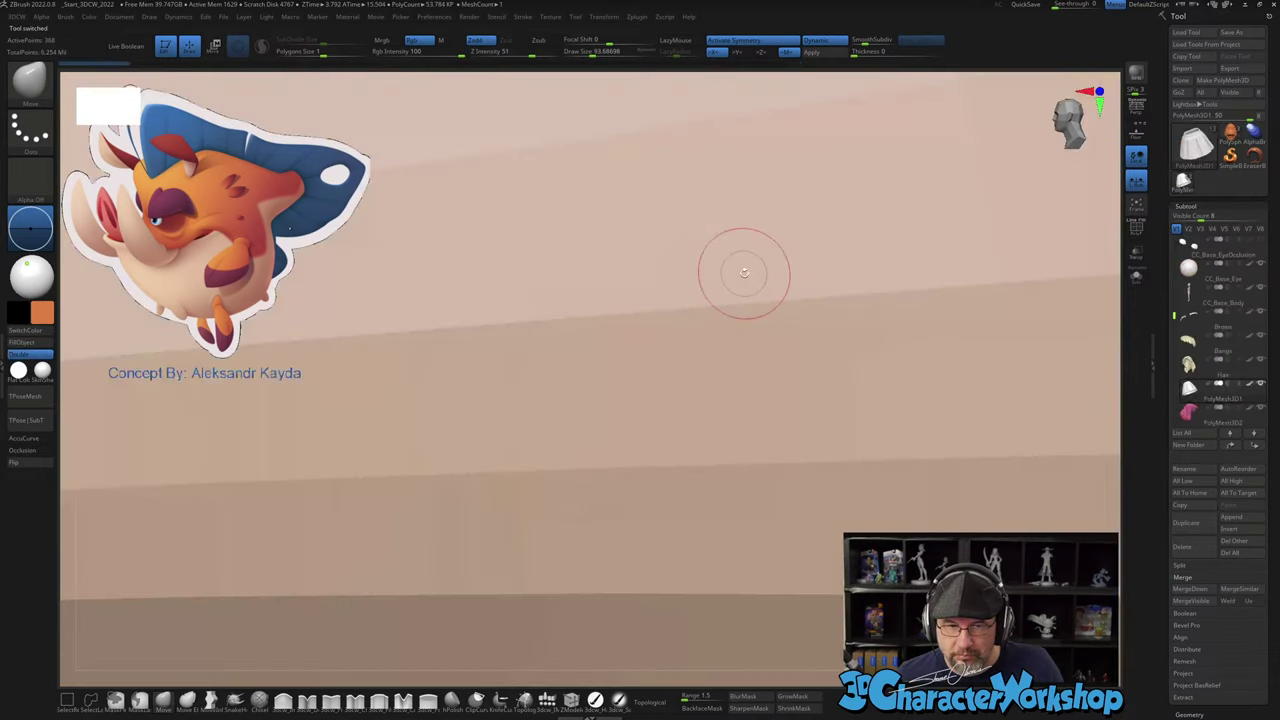
Step: Examine the female character model with the pink hoodie and white skirt, from the full figure to the face
scroll(703, 312, down, 10)
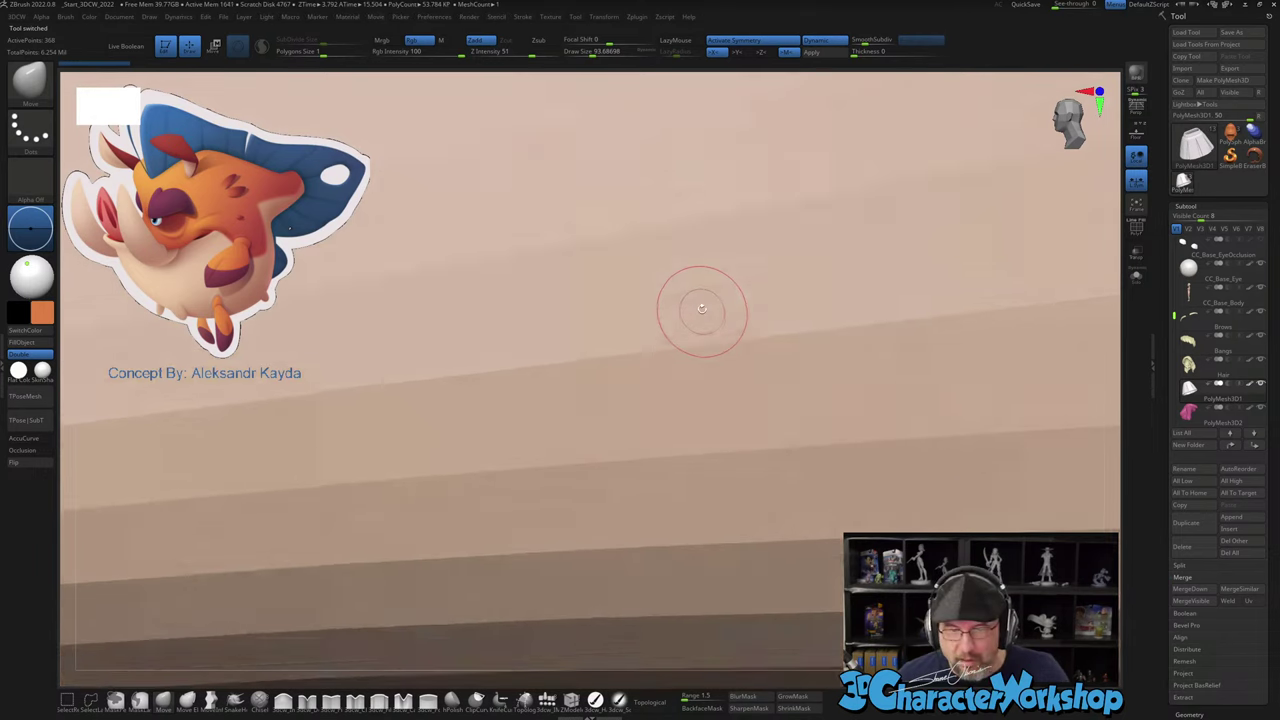
scroll(703, 306, down, 3)
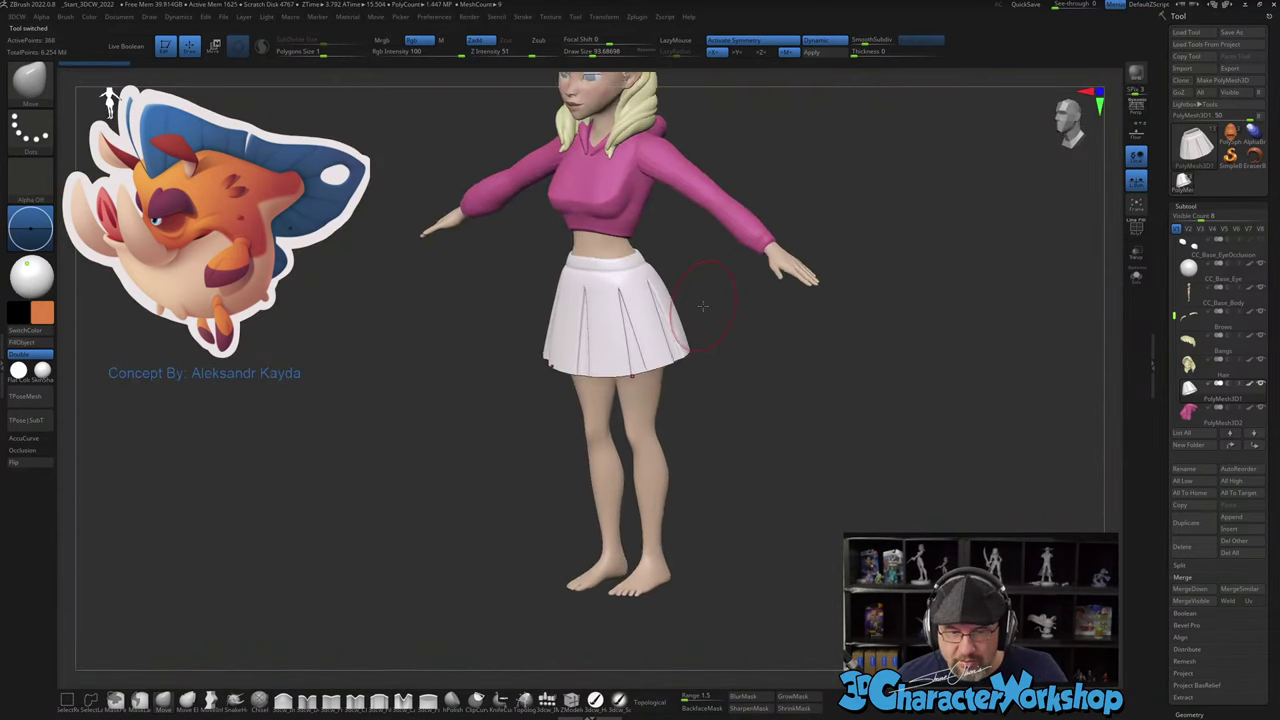
scroll(703, 306, up, 5)
scroll(711, 276, up, 4)
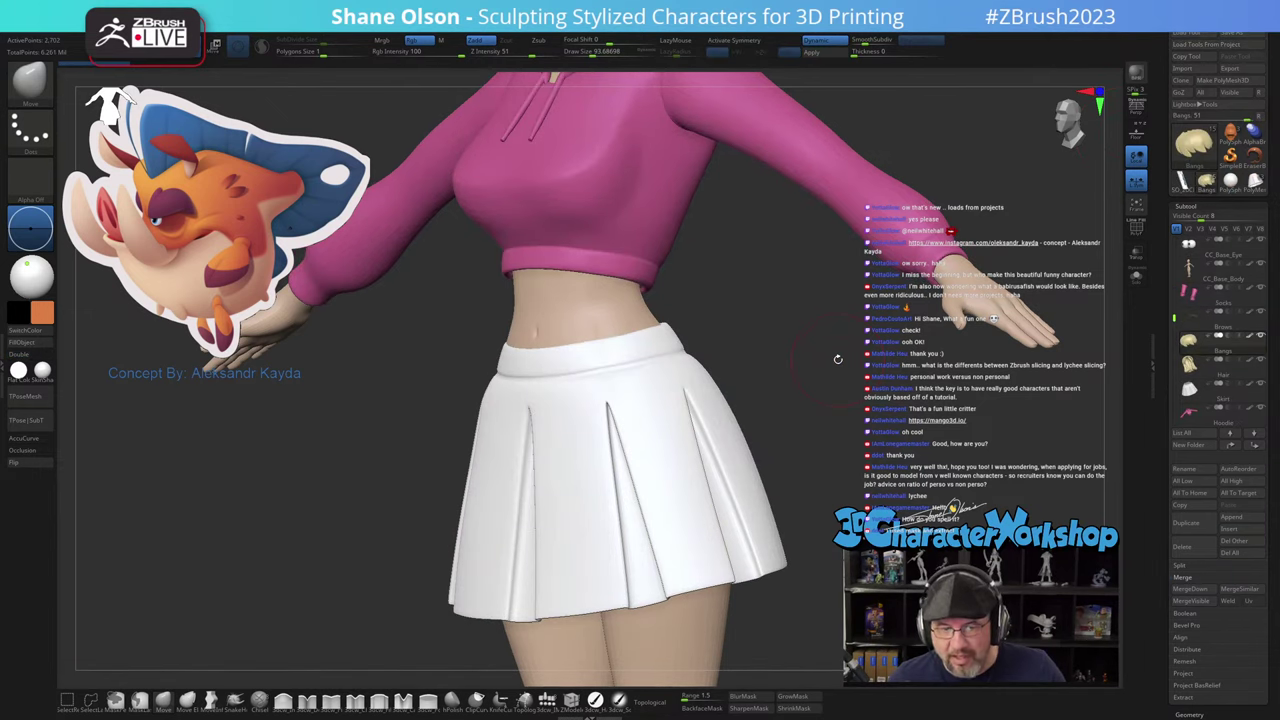
alt+drag(838, 359, 889, 436)
alt+drag(836, 256, 840, 300)
drag(840, 300, 737, 334)
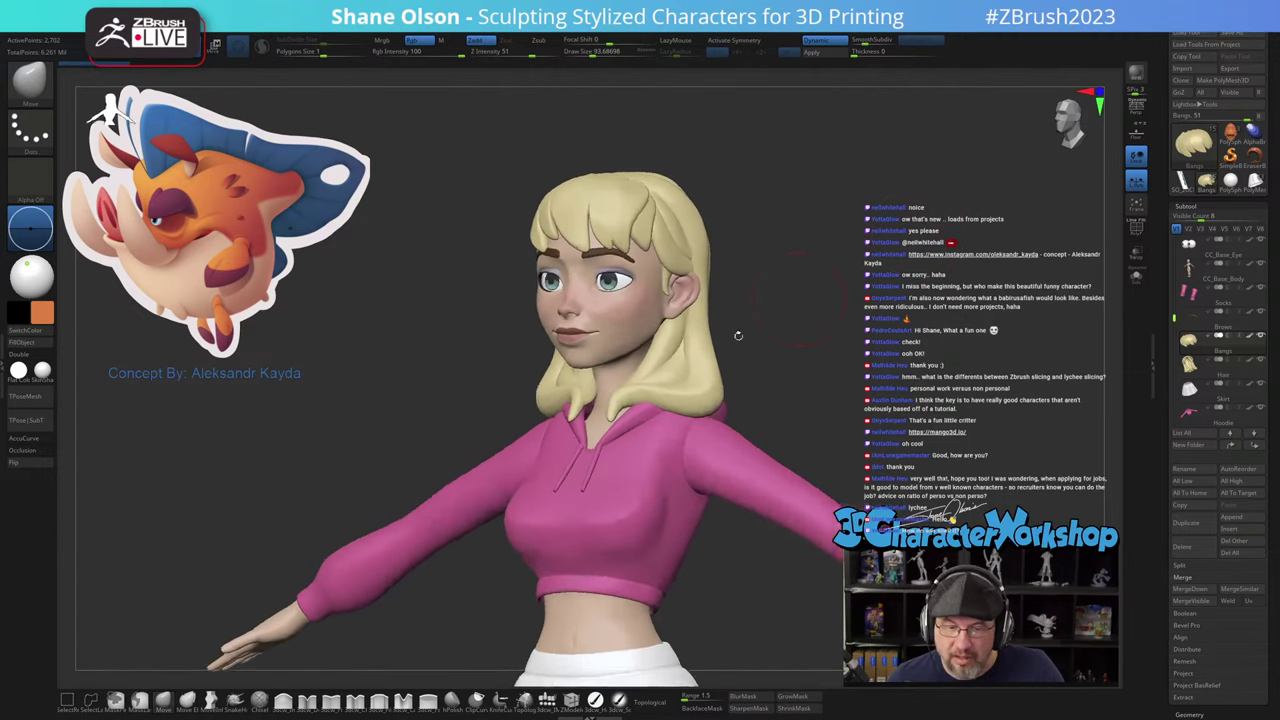
right_drag(662, 322, 809, 384)
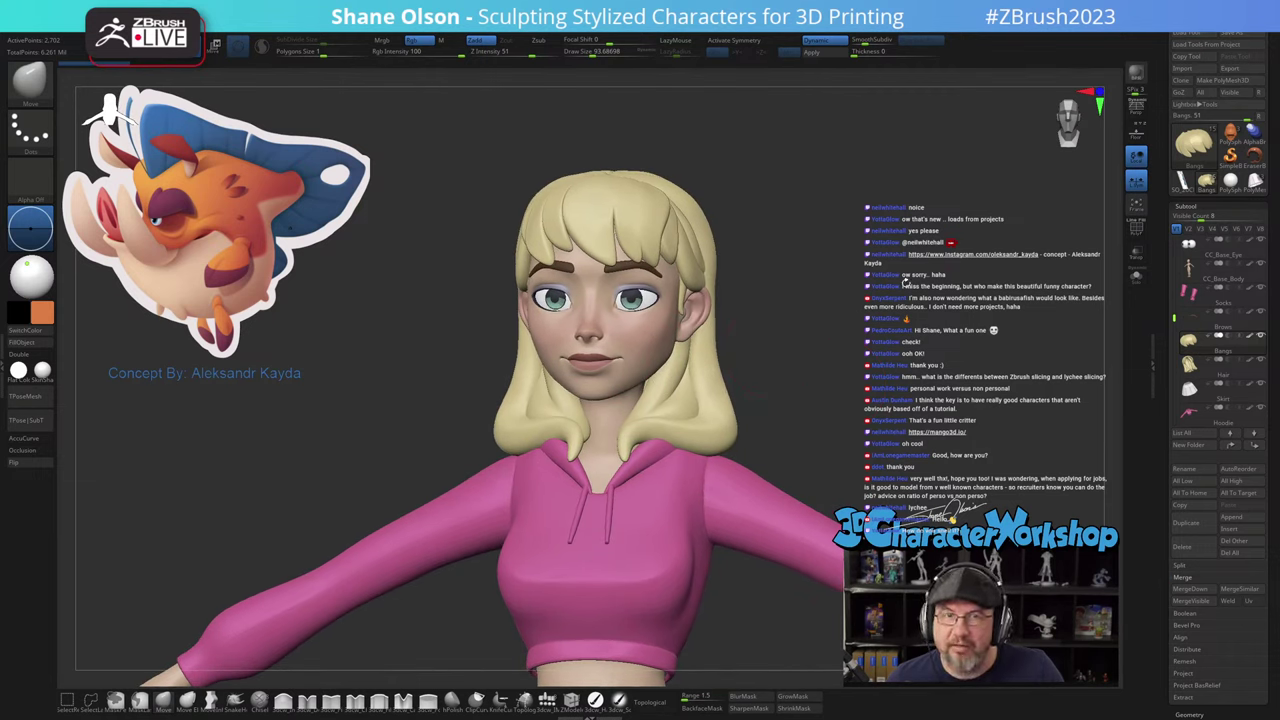
Step: Switch to Character Creator, view the same character at an angle, and look through the template content and its CC Project folder
key(alt+Tab)
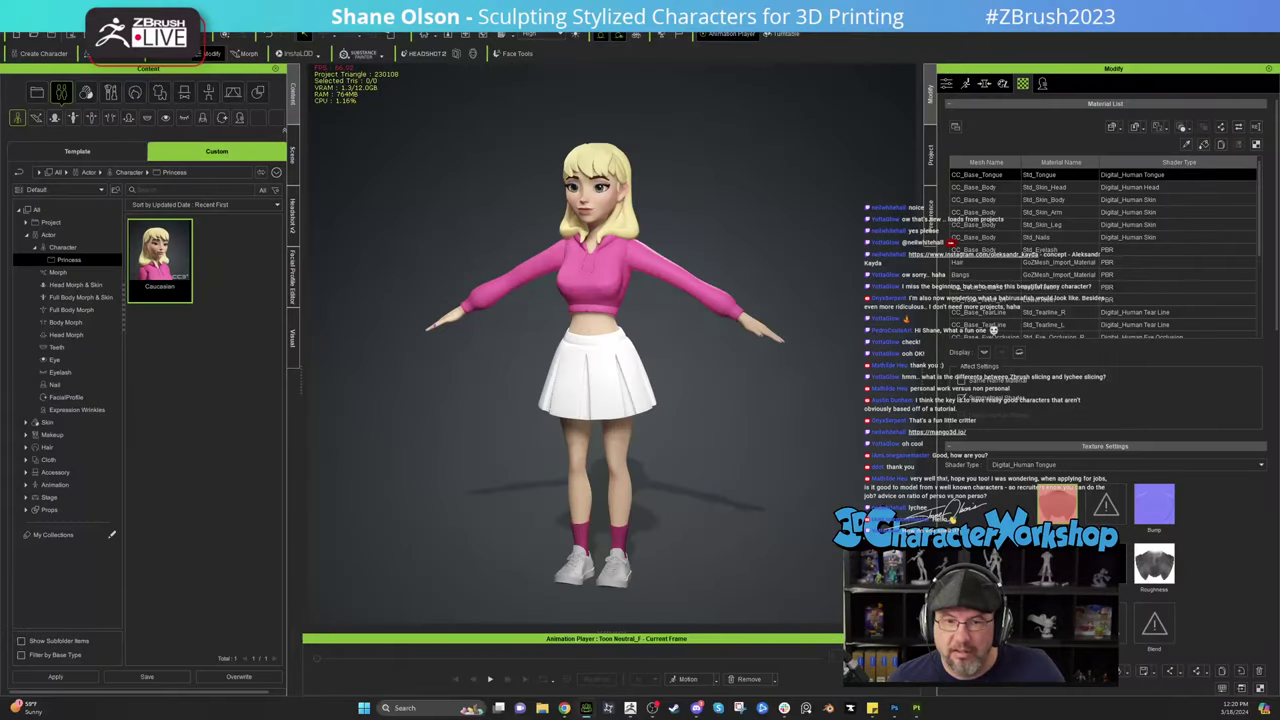
drag(738, 342, 690, 355)
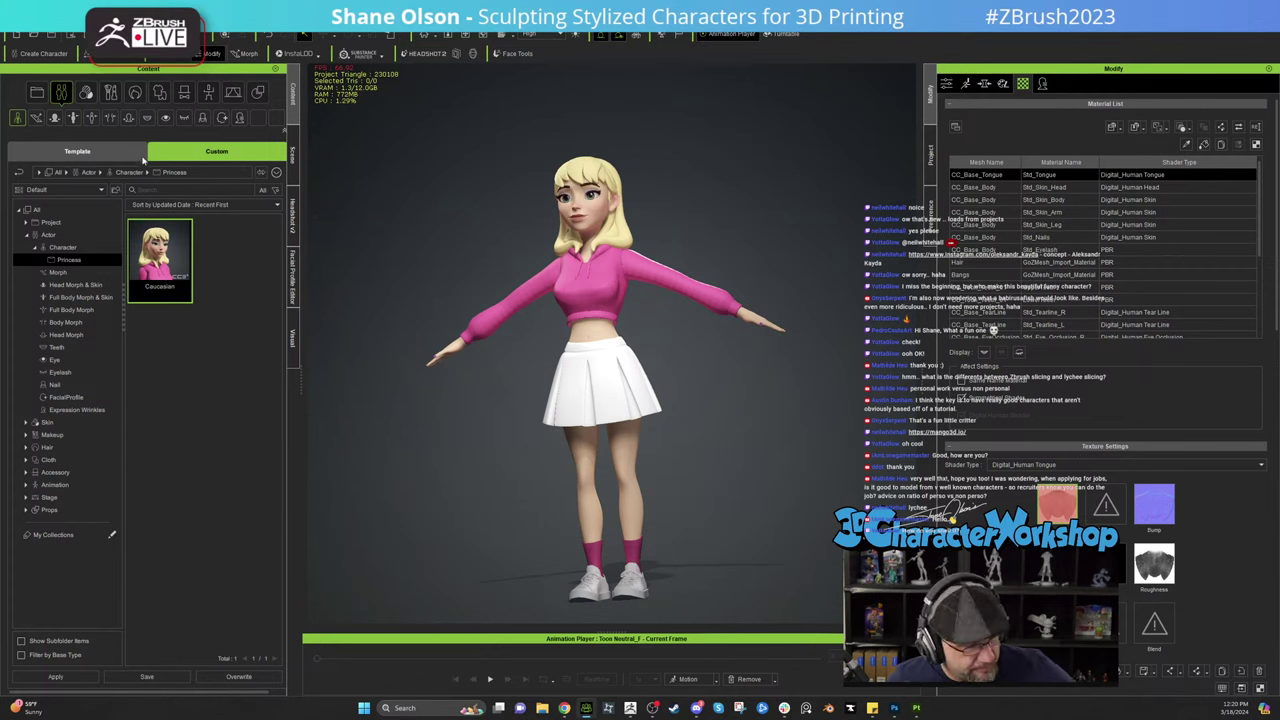
click(97, 157)
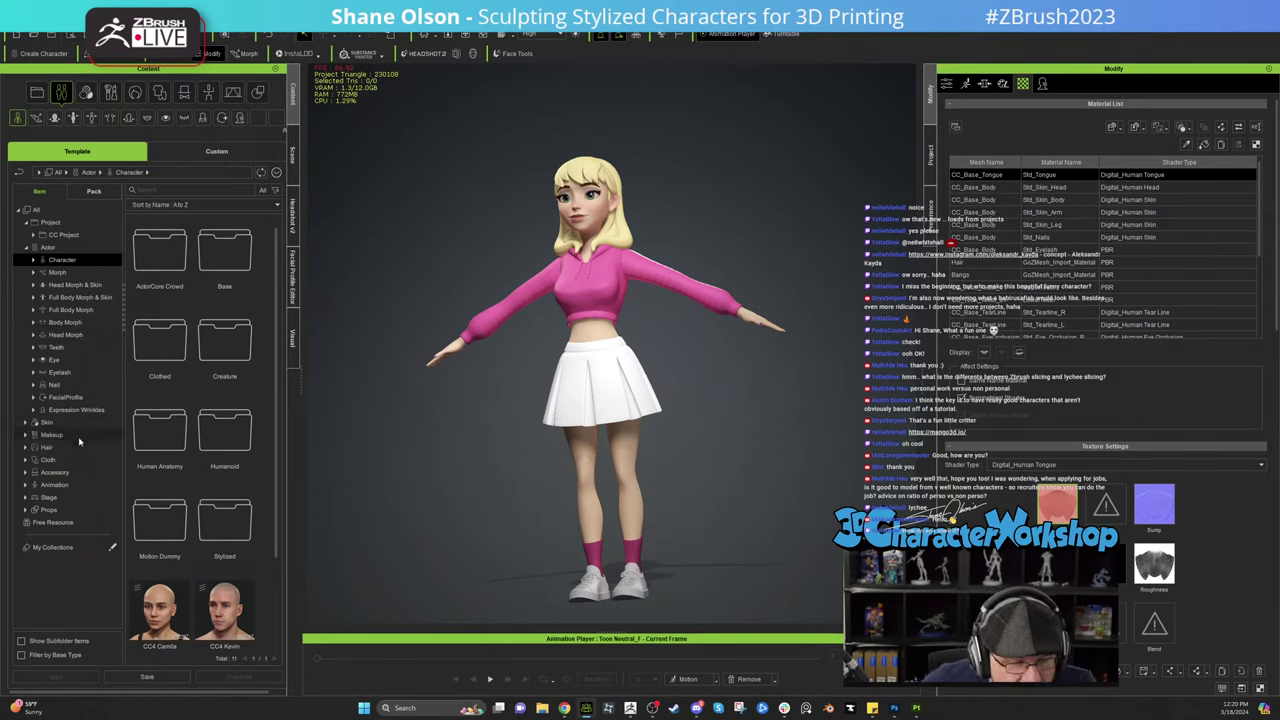
click(34, 236)
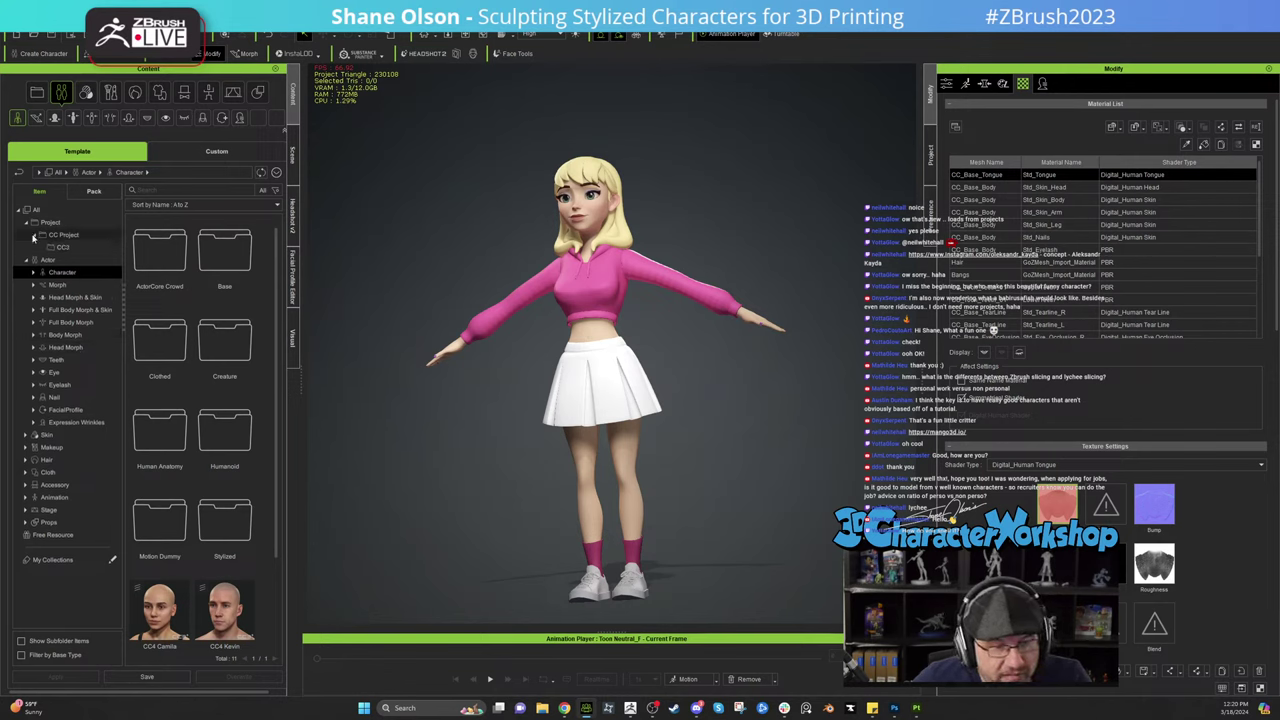
click(34, 236)
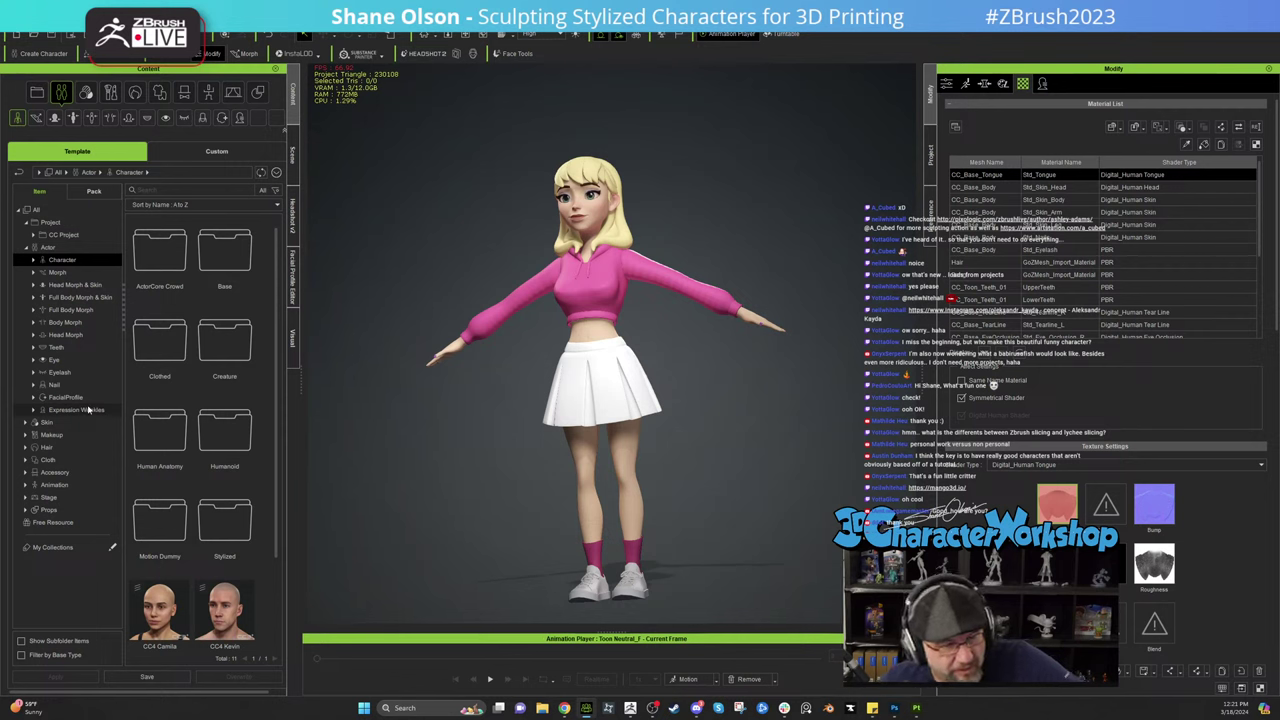
Step: Browse the Body Morph and Base character templates, and view the clothed character from above and the side
click(80, 323)
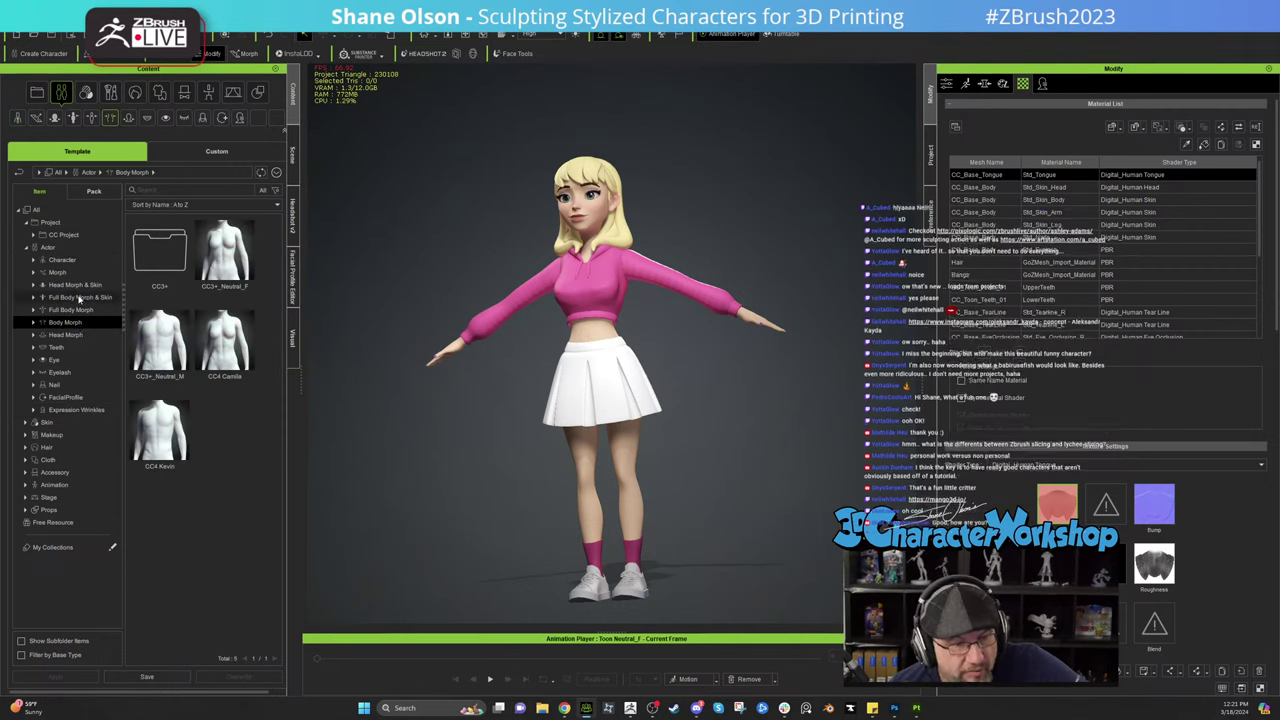
click(35, 263)
click(35, 262)
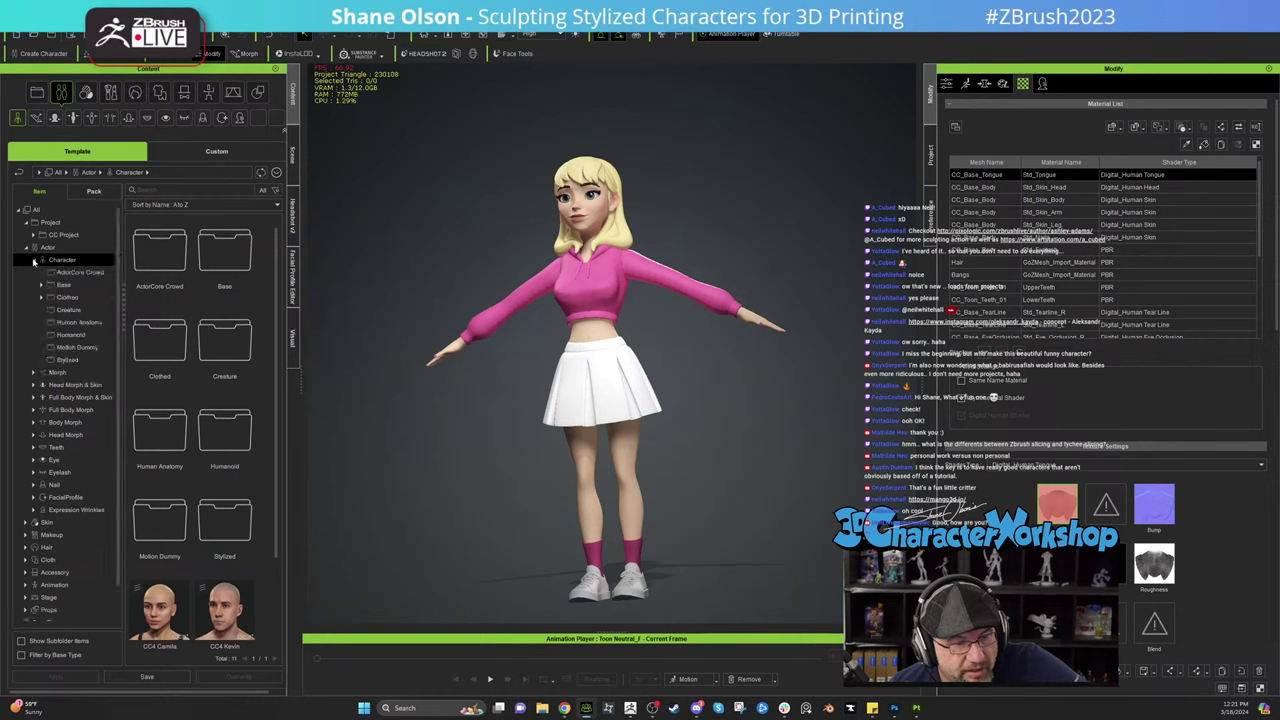
click(63, 285)
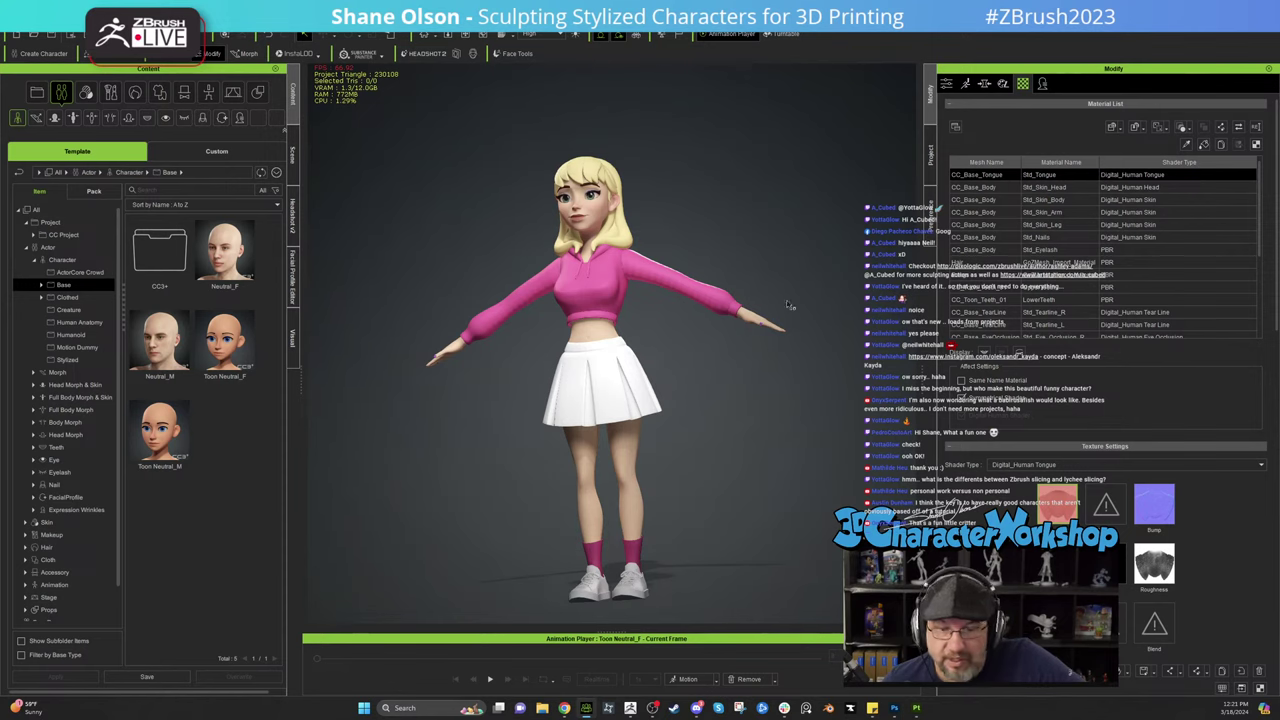
right_drag(757, 349, 774, 430)
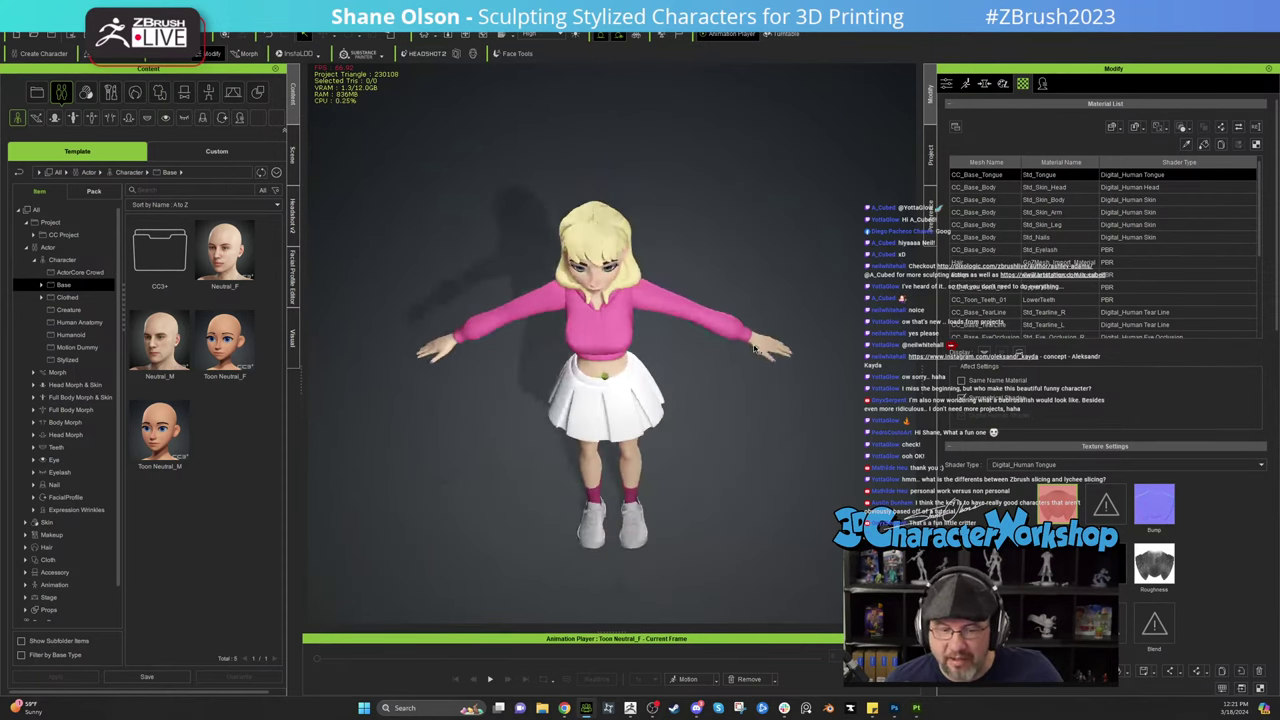
right_drag(694, 426, 628, 333)
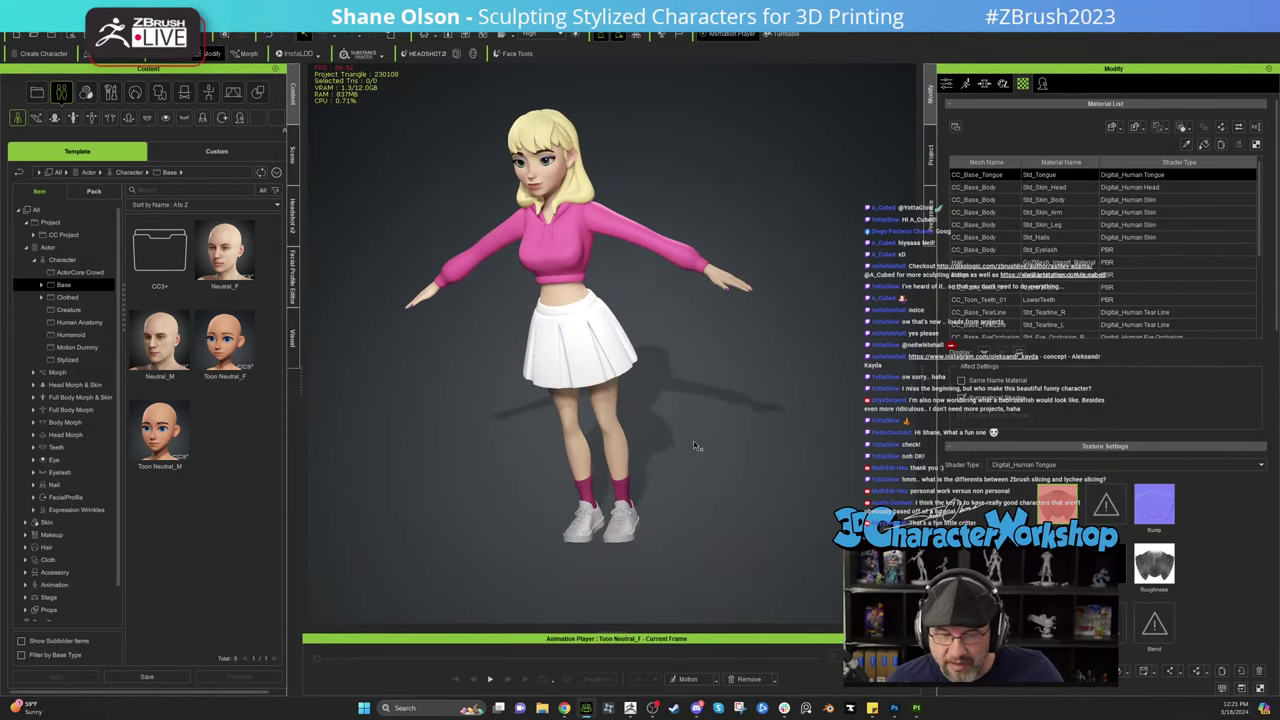
Step: Examine the clothed female character at full length from a three-quarter angle
right_drag(697, 446, 697, 444)
right_drag(694, 151, 724, 275)
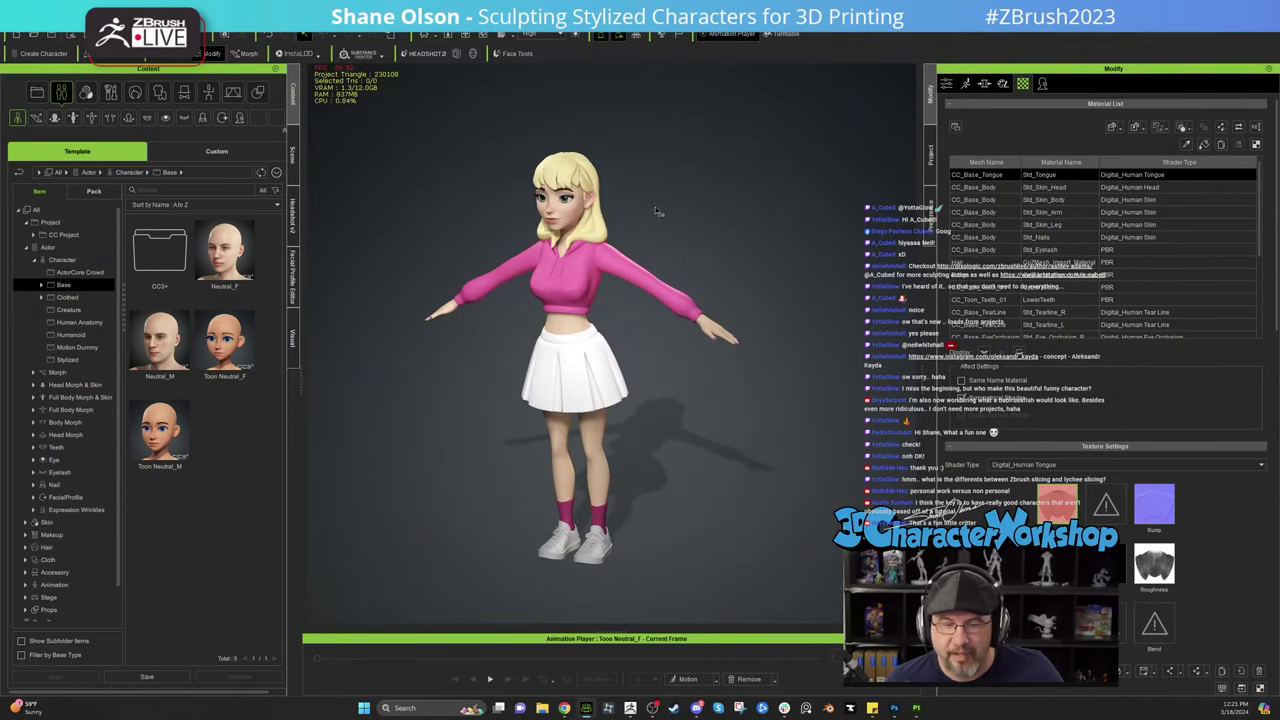
right_drag(736, 318, 708, 236)
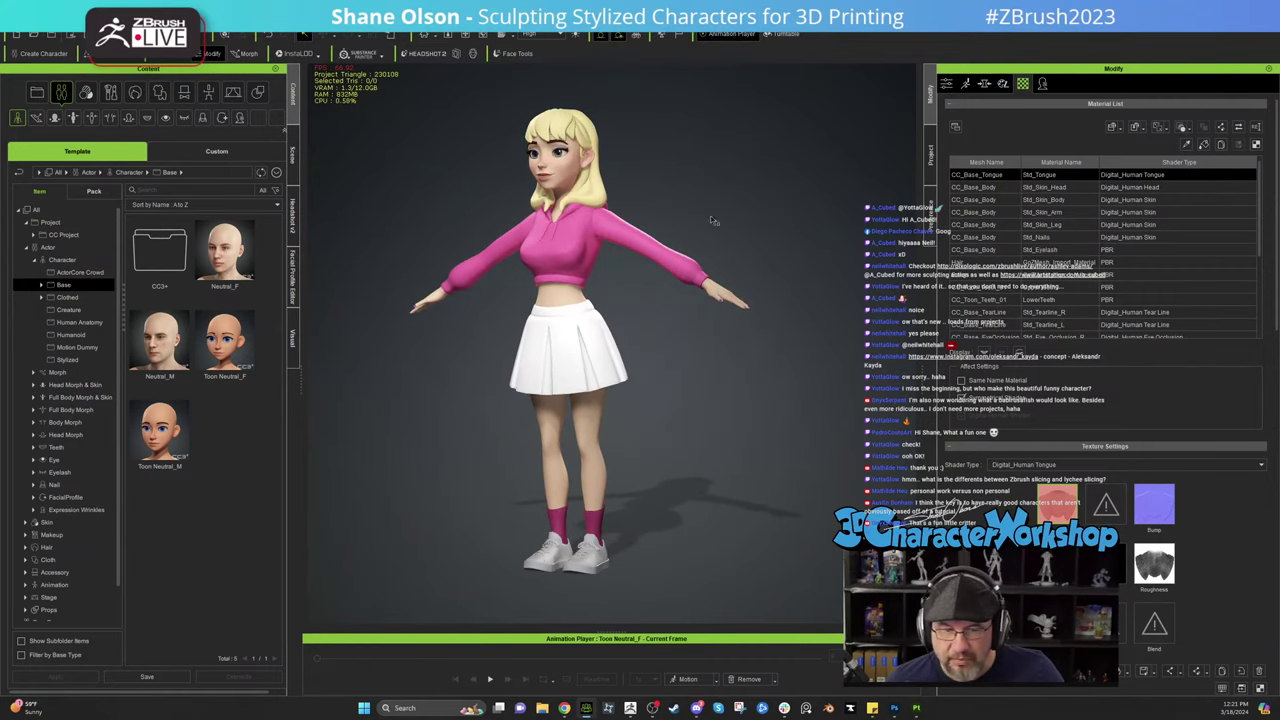
Step: Switch to ZBrush and inspect the CC_Base_Body mesh's wireframe on the face, followed by the full figure without the polyframe
key(alt+Tab)
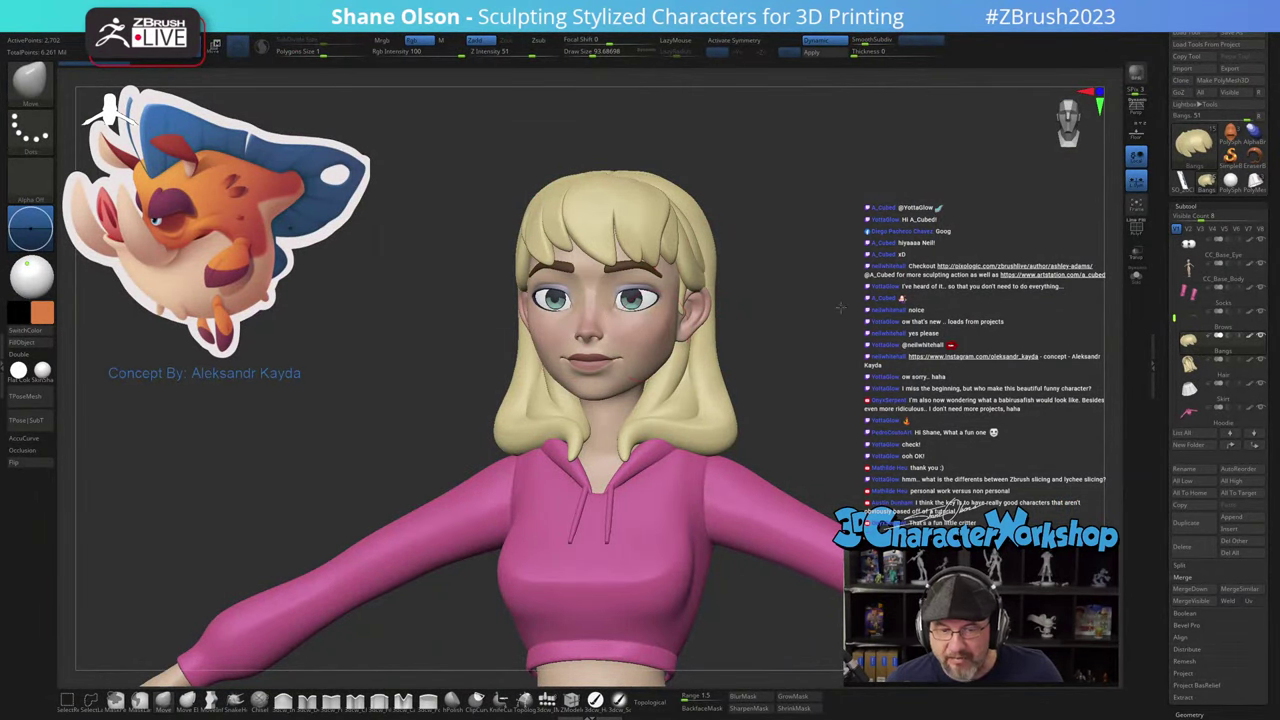
alt+click(612, 345)
key(shift+f)
ctrl+right_drag(868, 292, 822, 406)
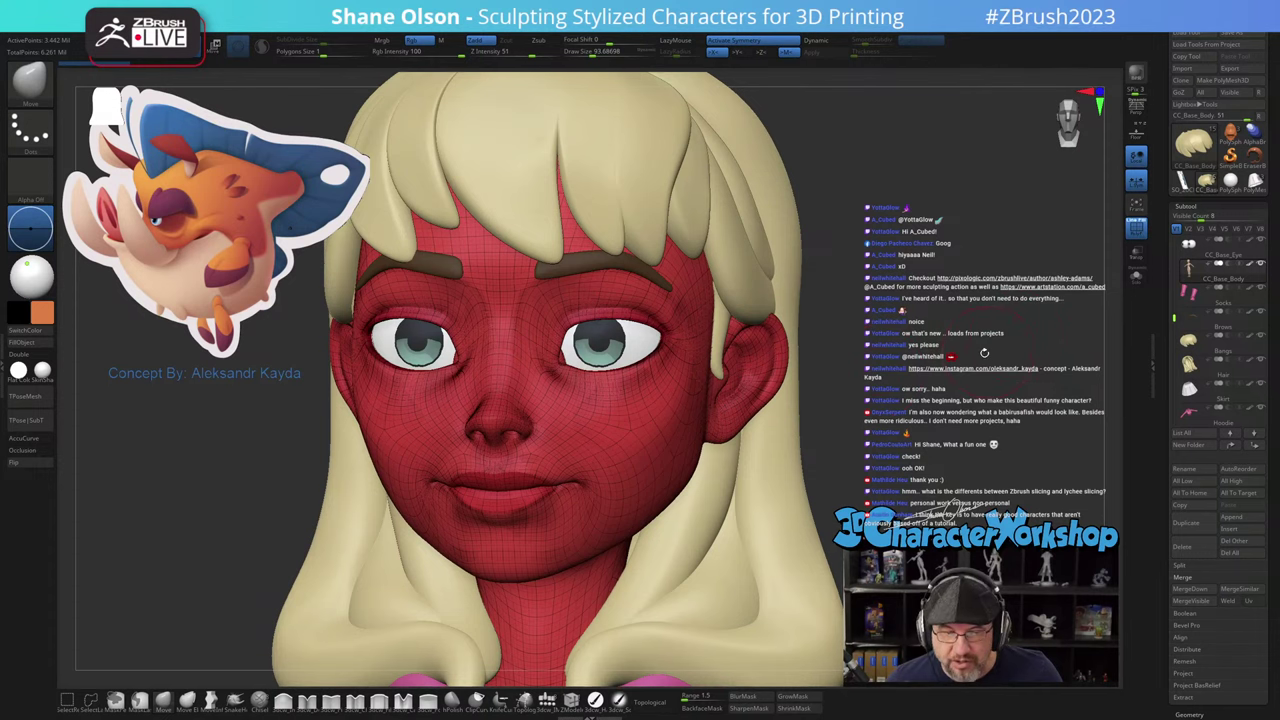
alt+drag(984, 352, 948, 323)
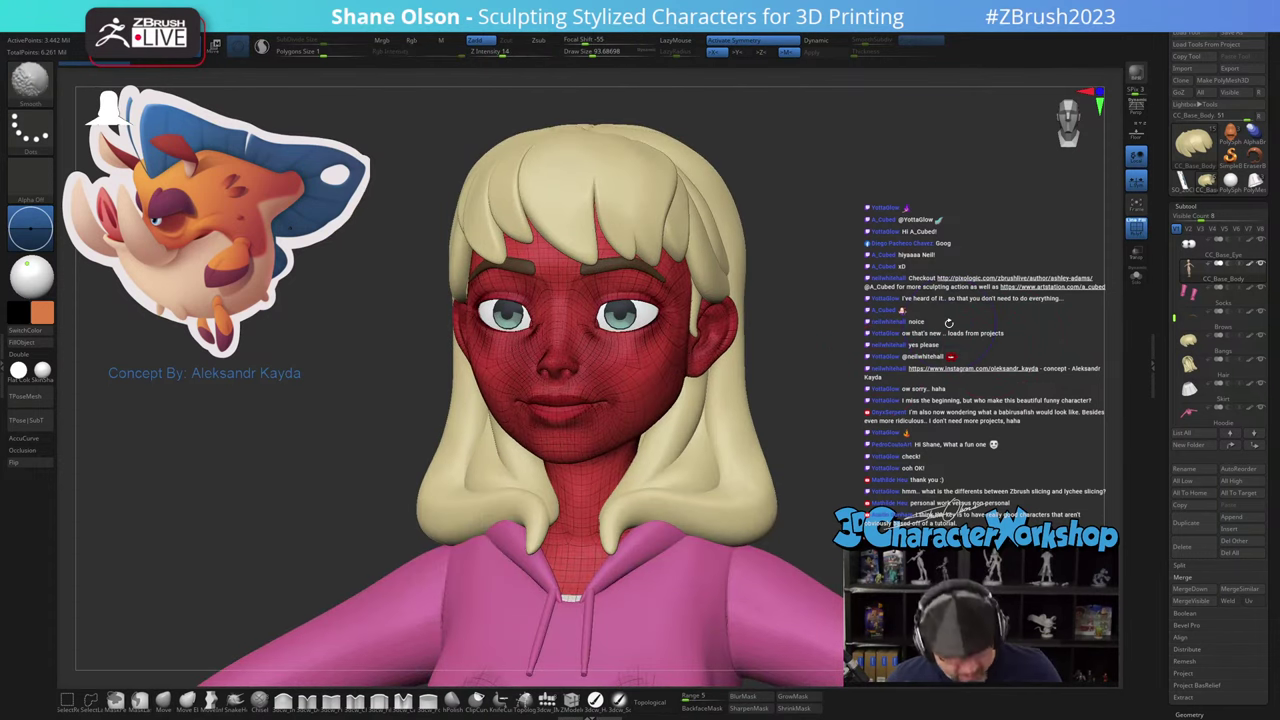
key(shift+f)
ctrl+right_drag(664, 392, 568, 140)
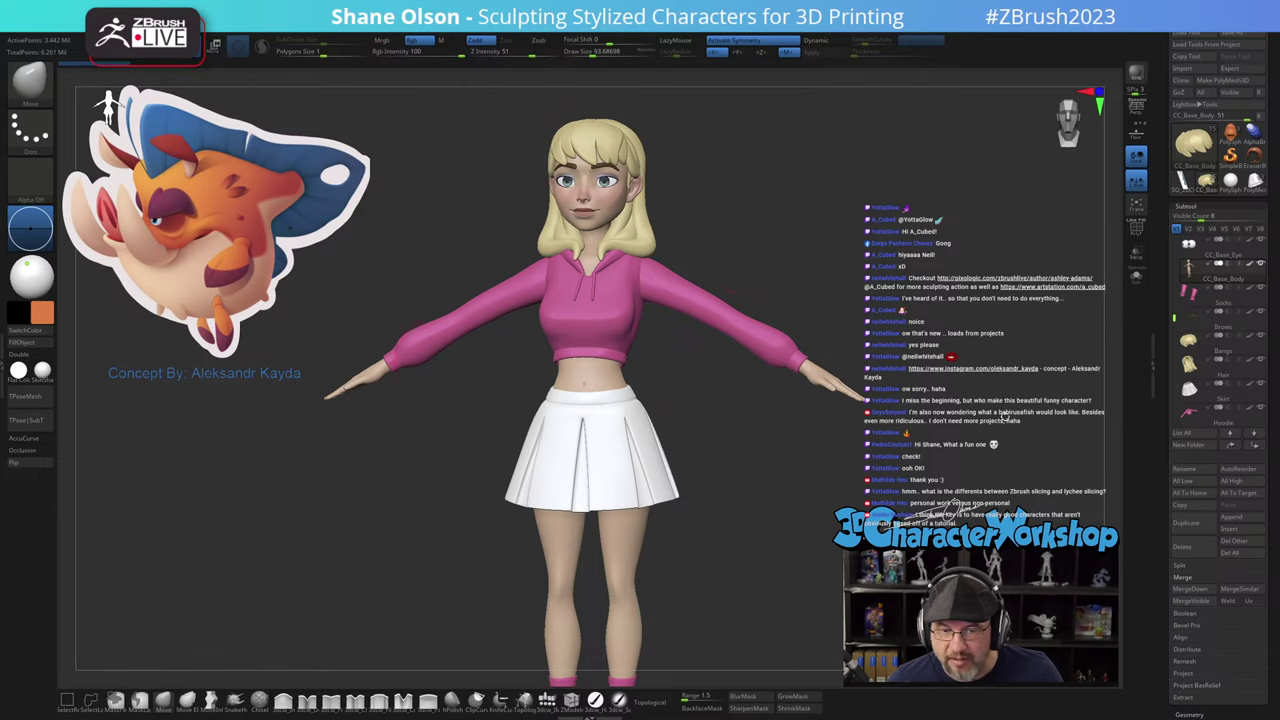
alt+drag(829, 563, 794, 464)
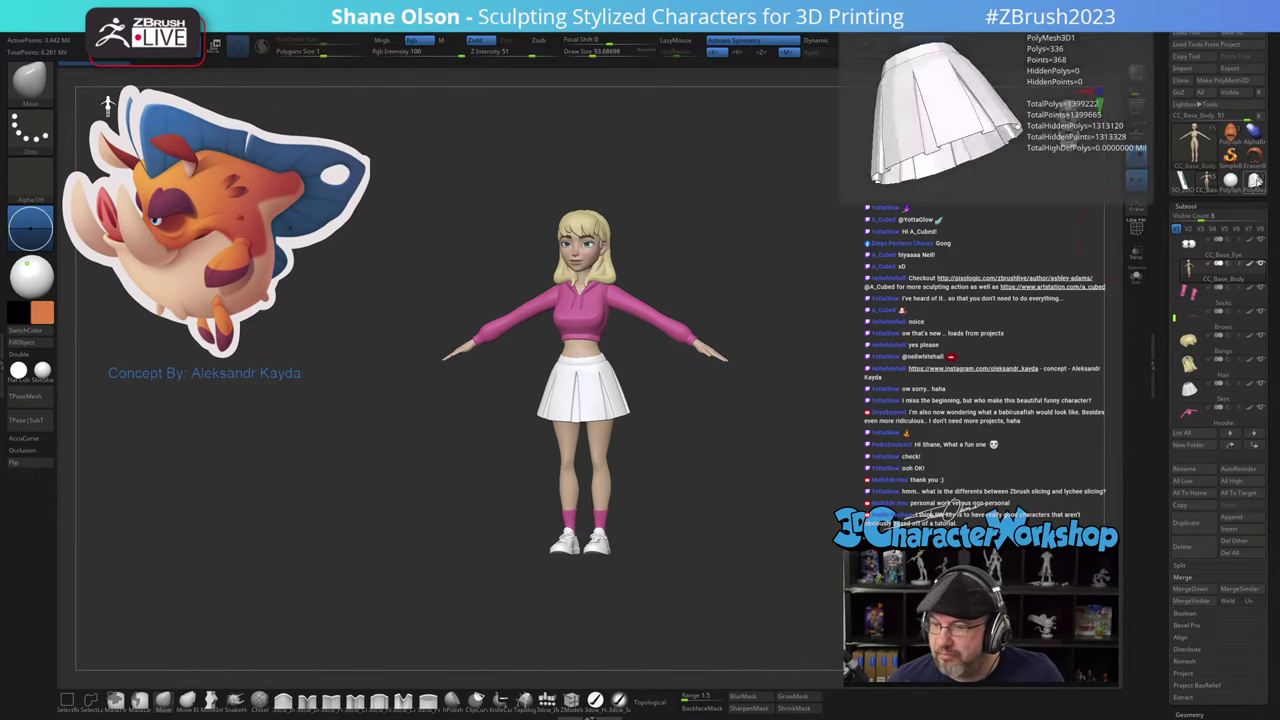
Step: Bring back the PolySphere creature tool, frame it and check its body from the front and side
click(1228, 142)
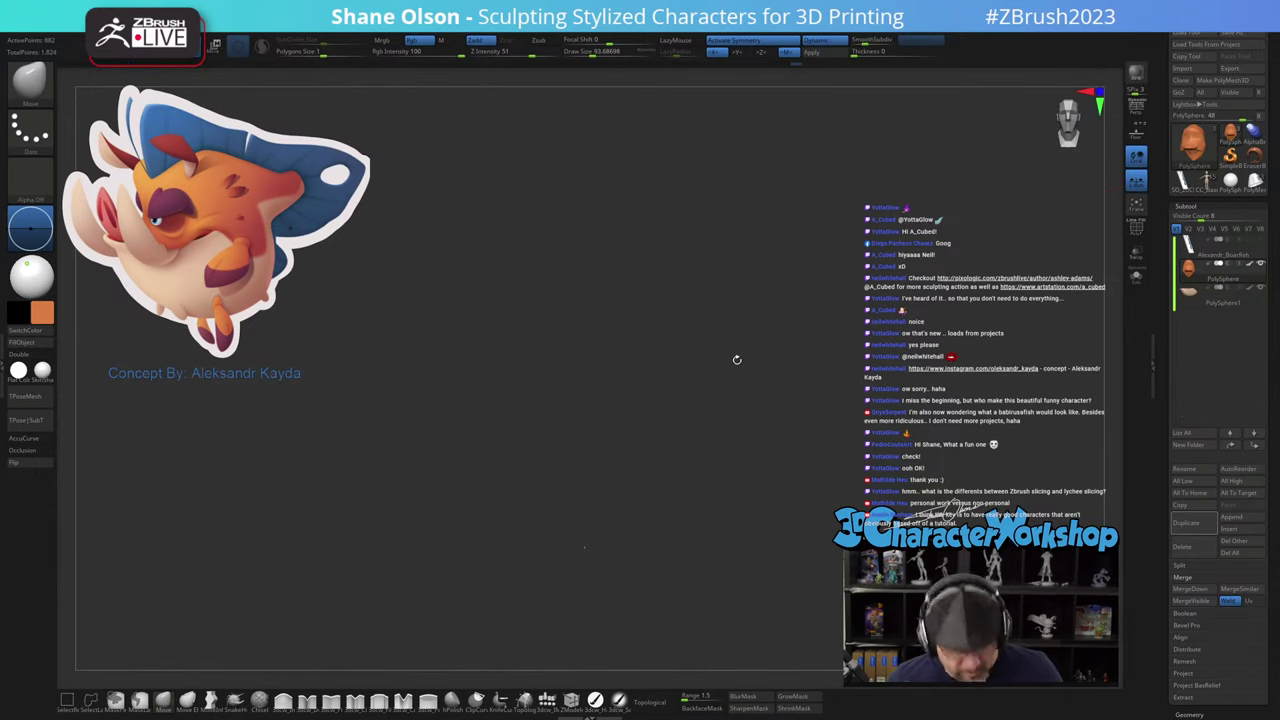
key(f)
drag(894, 410, 714, 90)
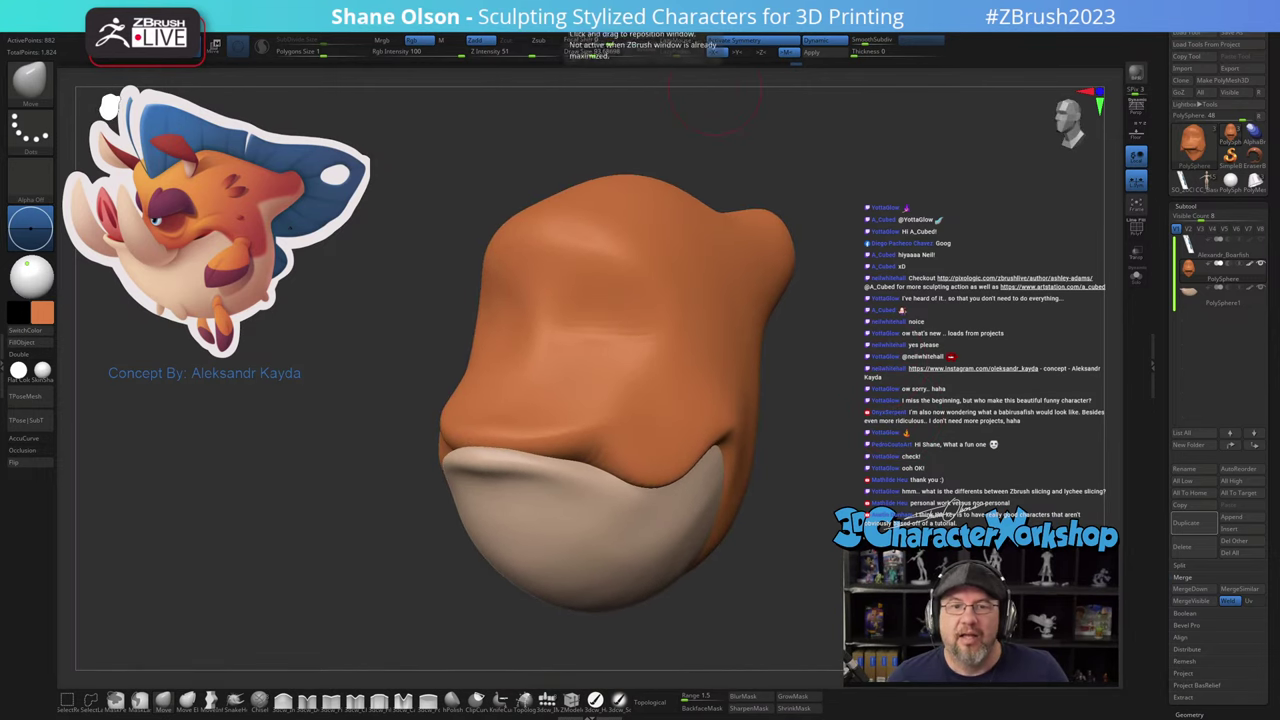
drag(868, 328, 814, 331)
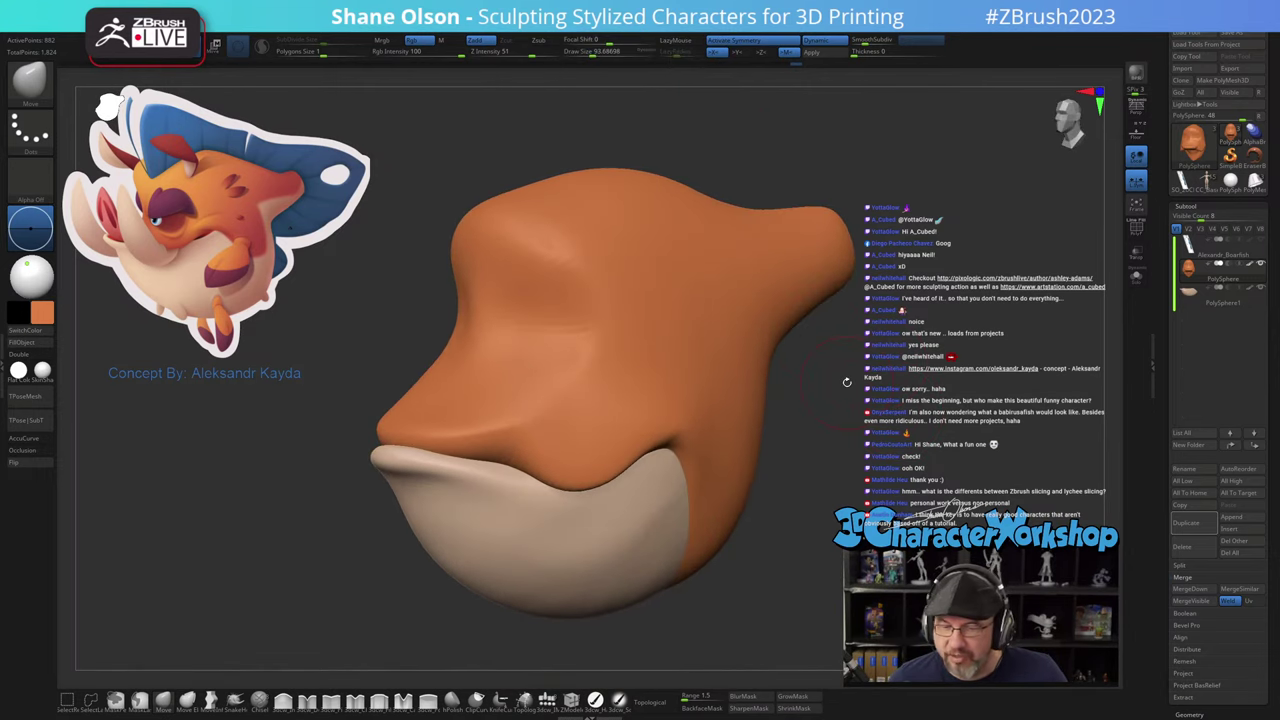
drag(847, 382, 847, 382)
drag(797, 486, 801, 514)
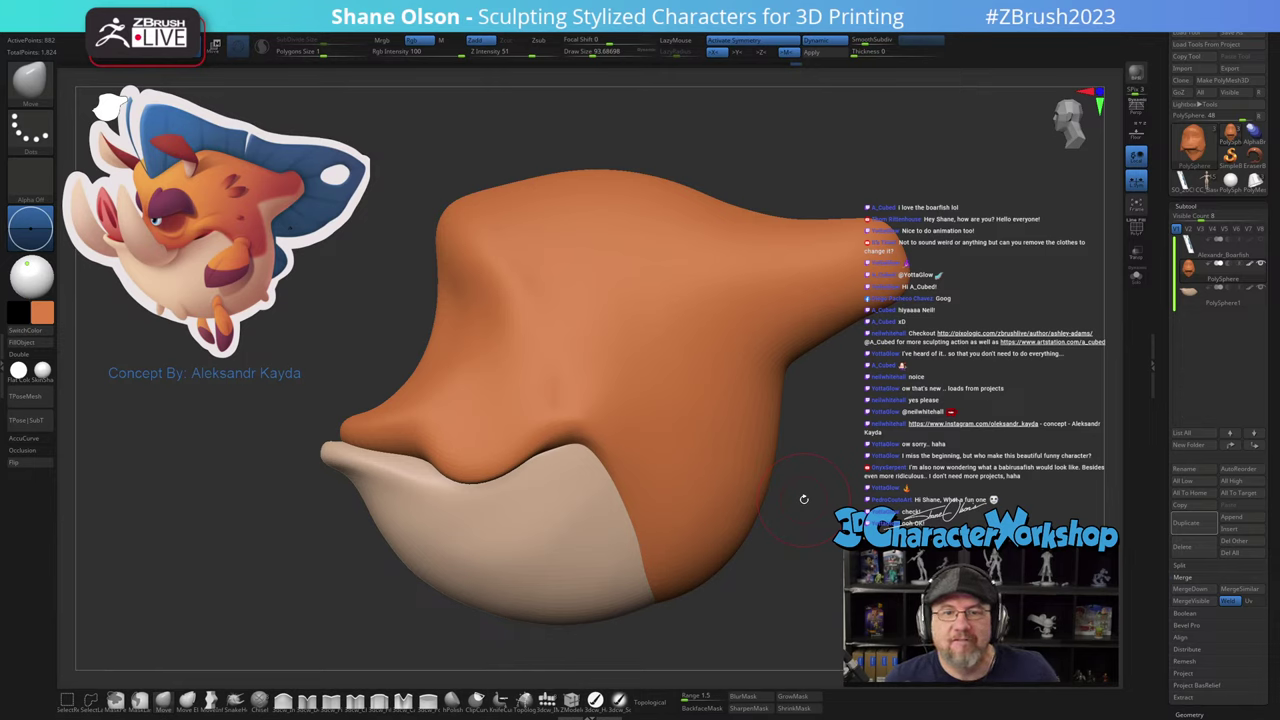
drag(859, 506, 900, 492)
mouse_move(651, 522)
ctrl+right_down()
mouse_move(543, 634)
mouse_move(545, 665)
ctrl+right_up()
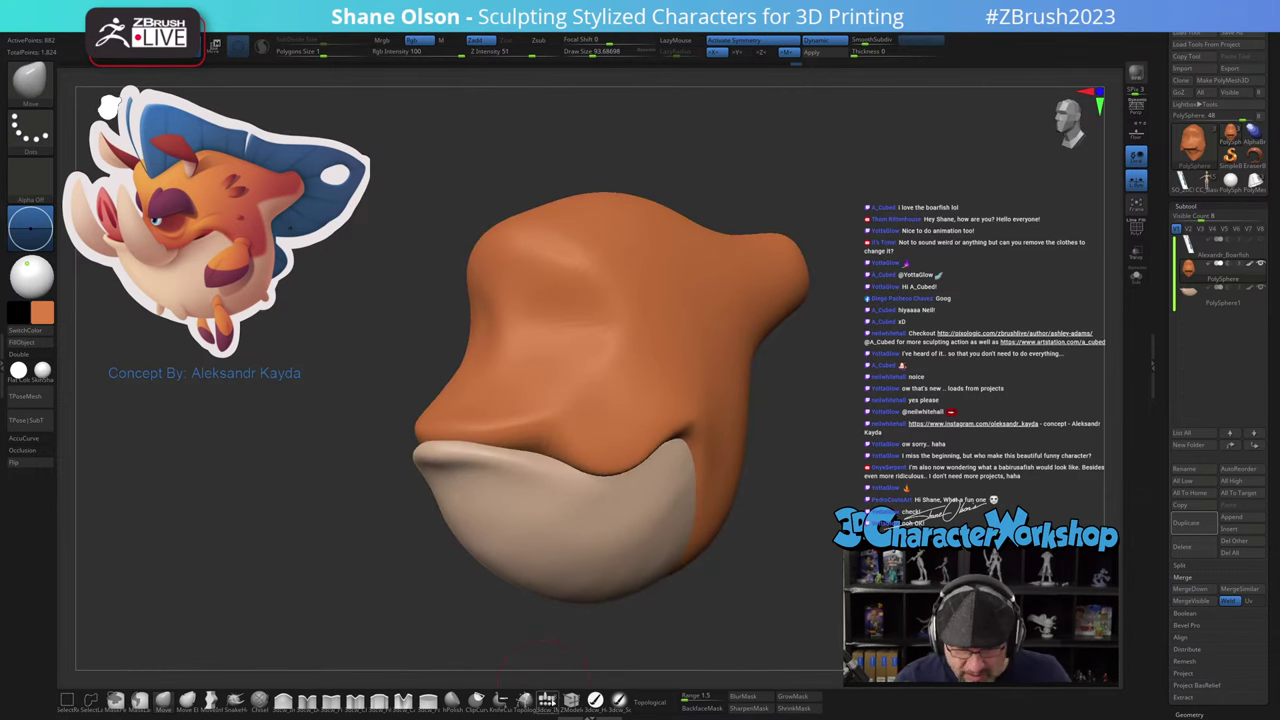
Step: Insert a QuadSphere-2 mesh at the front of the creature's snout for the tusk
click(547, 701)
click(120, 80)
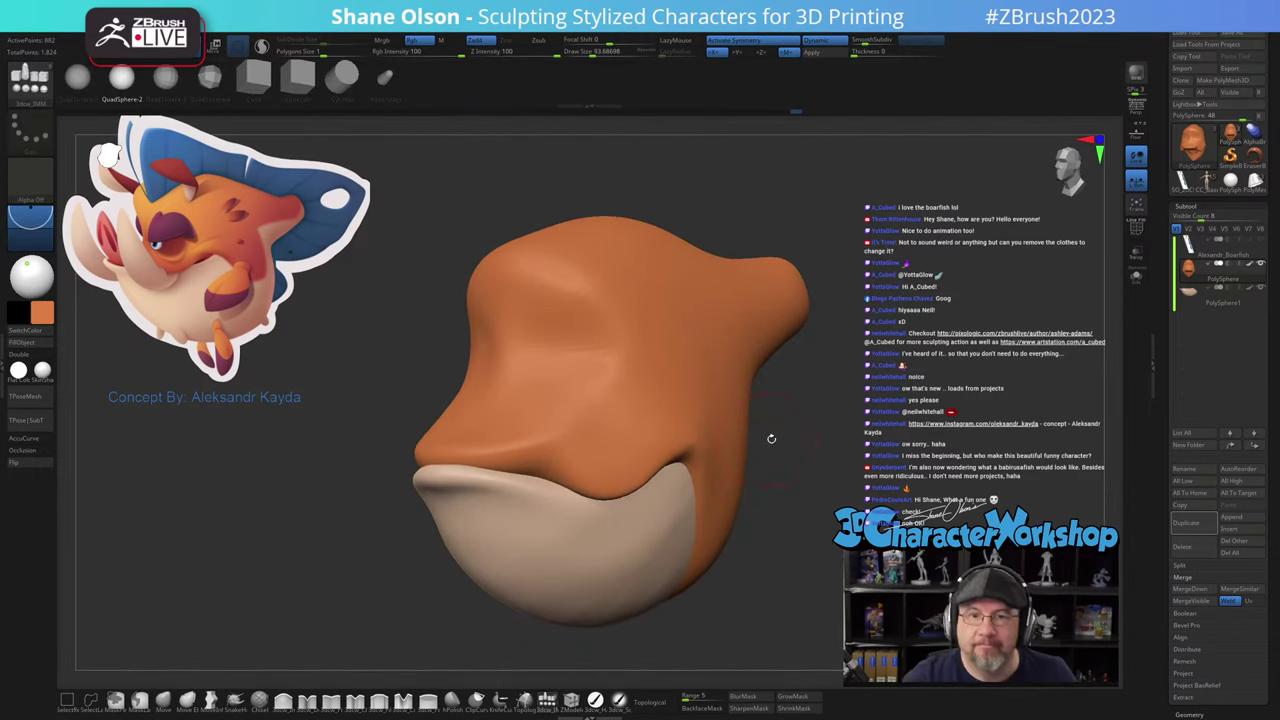
mouse_move(769, 437)
mouse_down()
mouse_move(797, 449)
mouse_move(796, 472)
mouse_move(806, 446)
mouse_up()
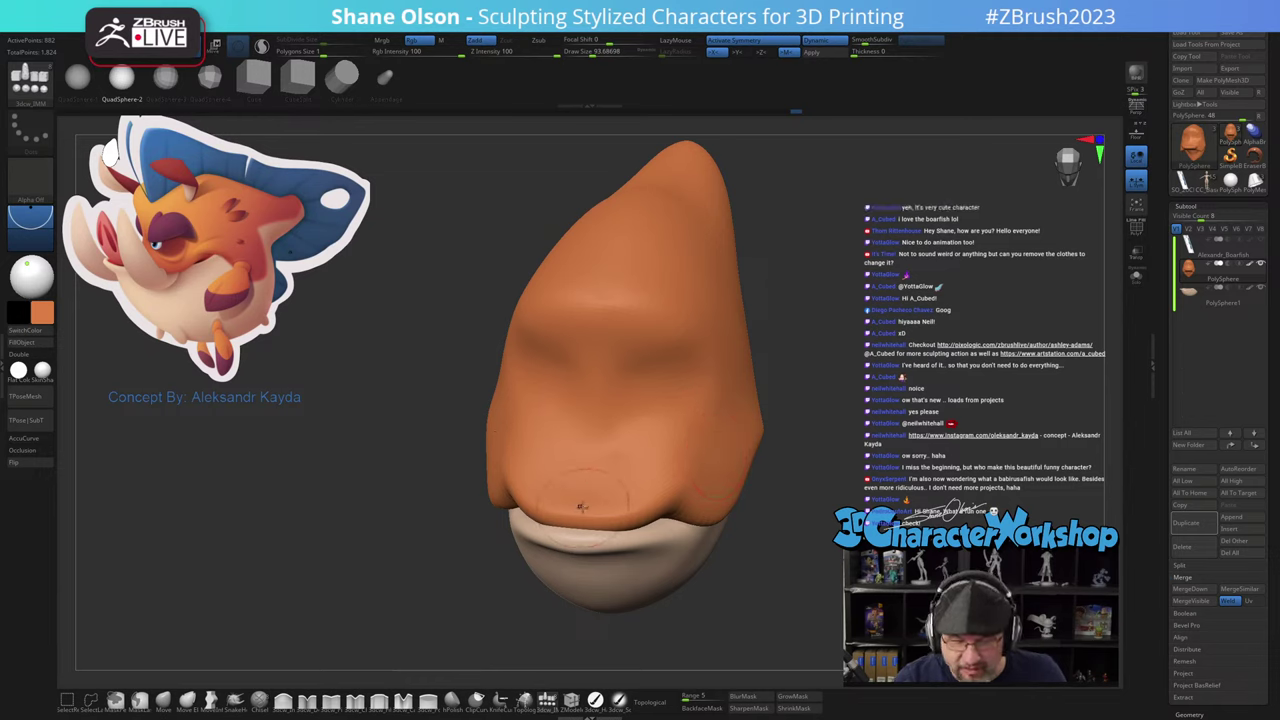
drag(578, 500, 610, 525)
drag(803, 520, 620, 500)
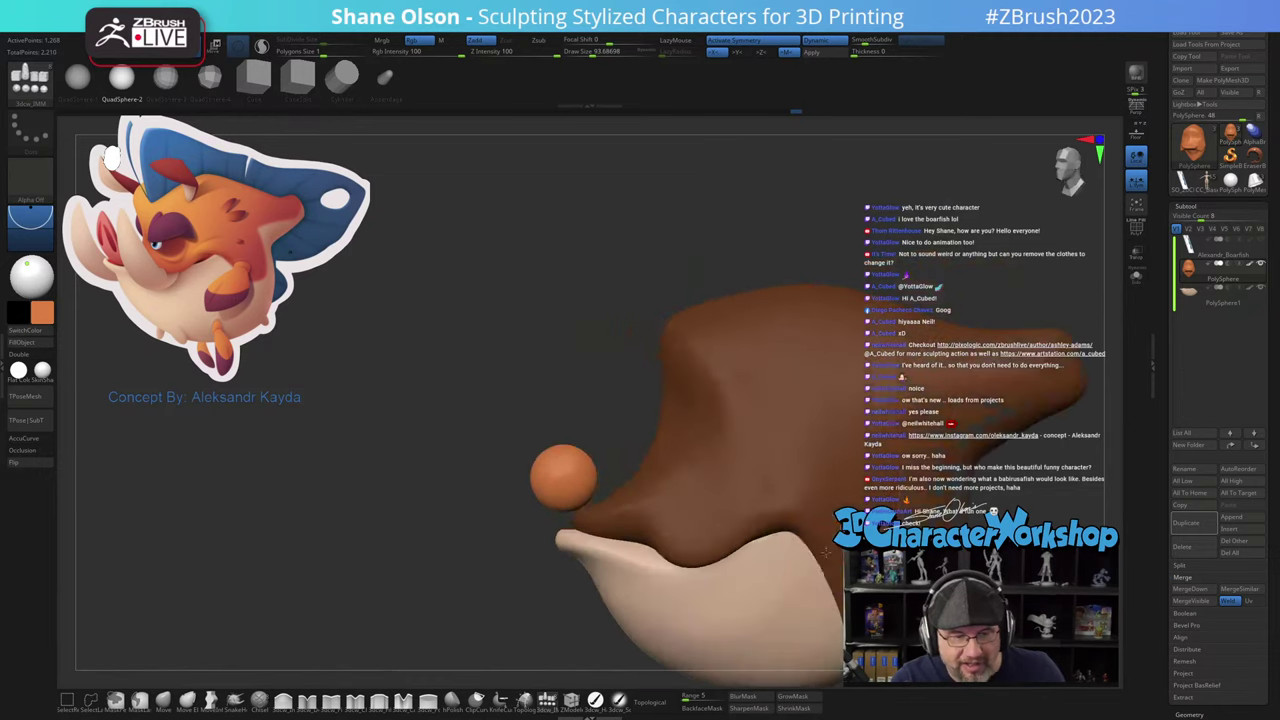
drag(537, 620, 516, 572)
Step: Stretch the inserted sphere along its tilted axis and thin it into a narrow ellipsoid above the lip
key(w)
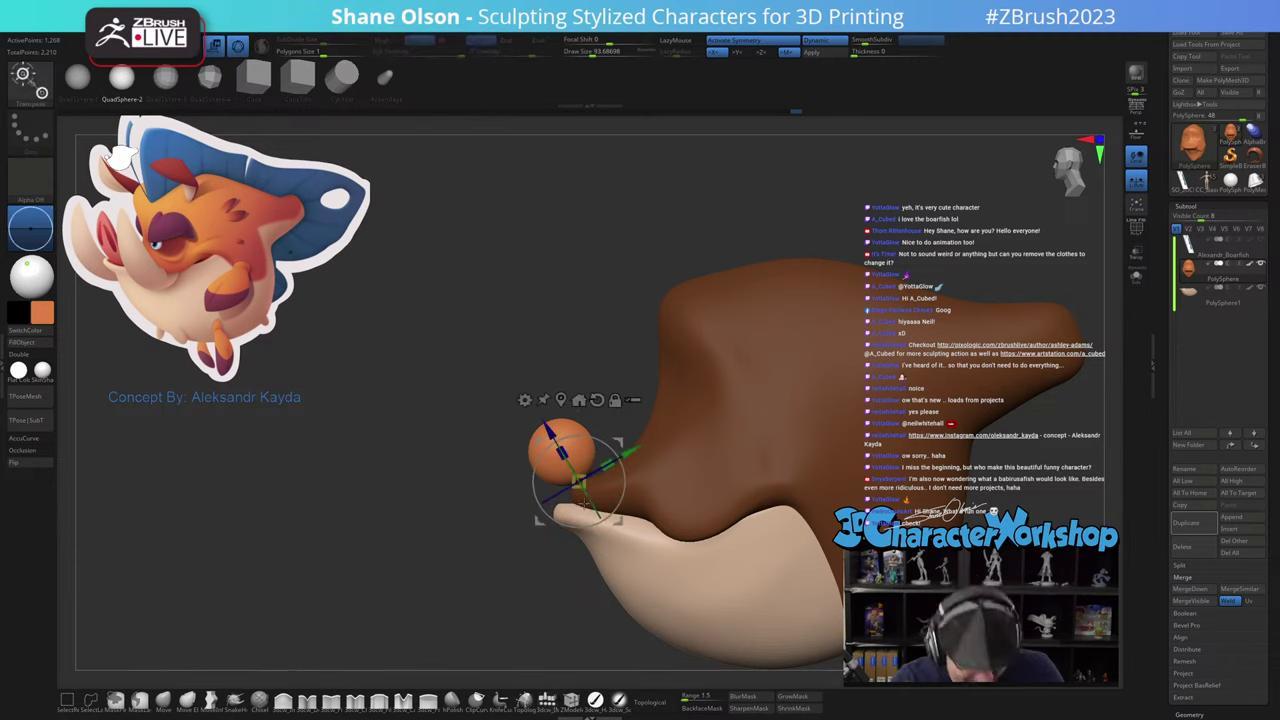
drag(562, 453, 627, 457)
alt+drag(482, 536, 493, 553)
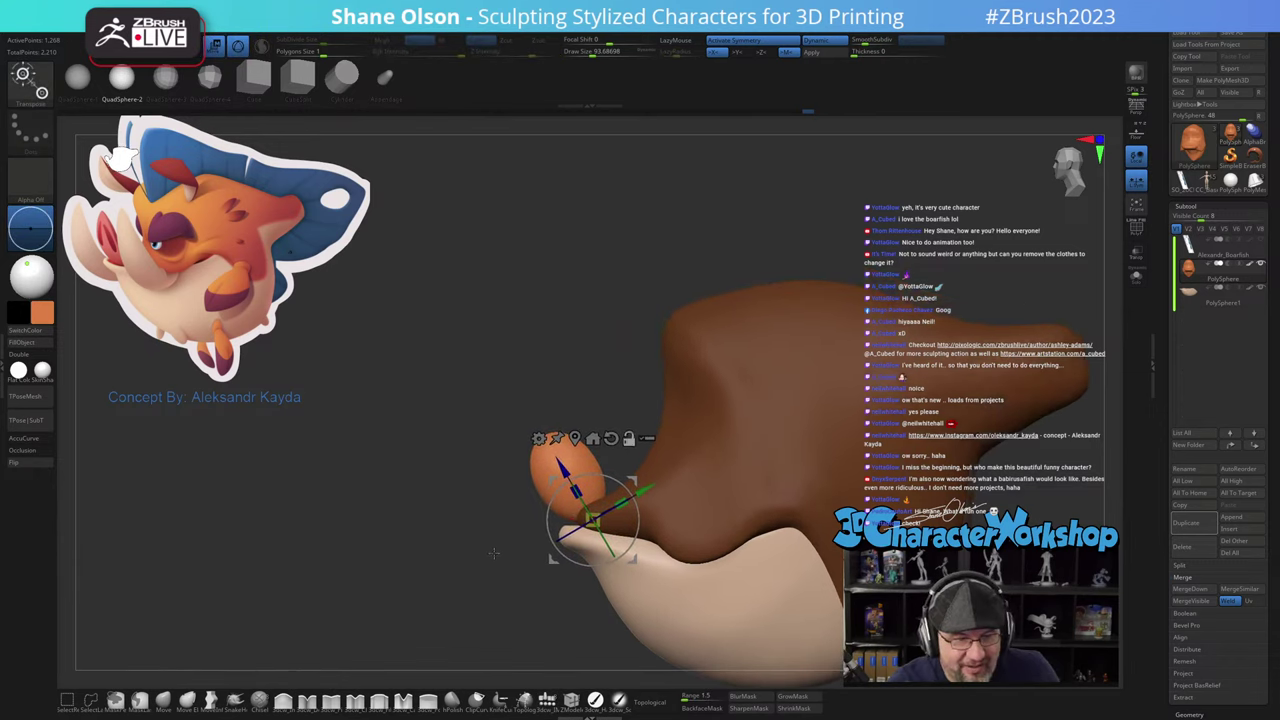
drag(605, 487, 620, 505)
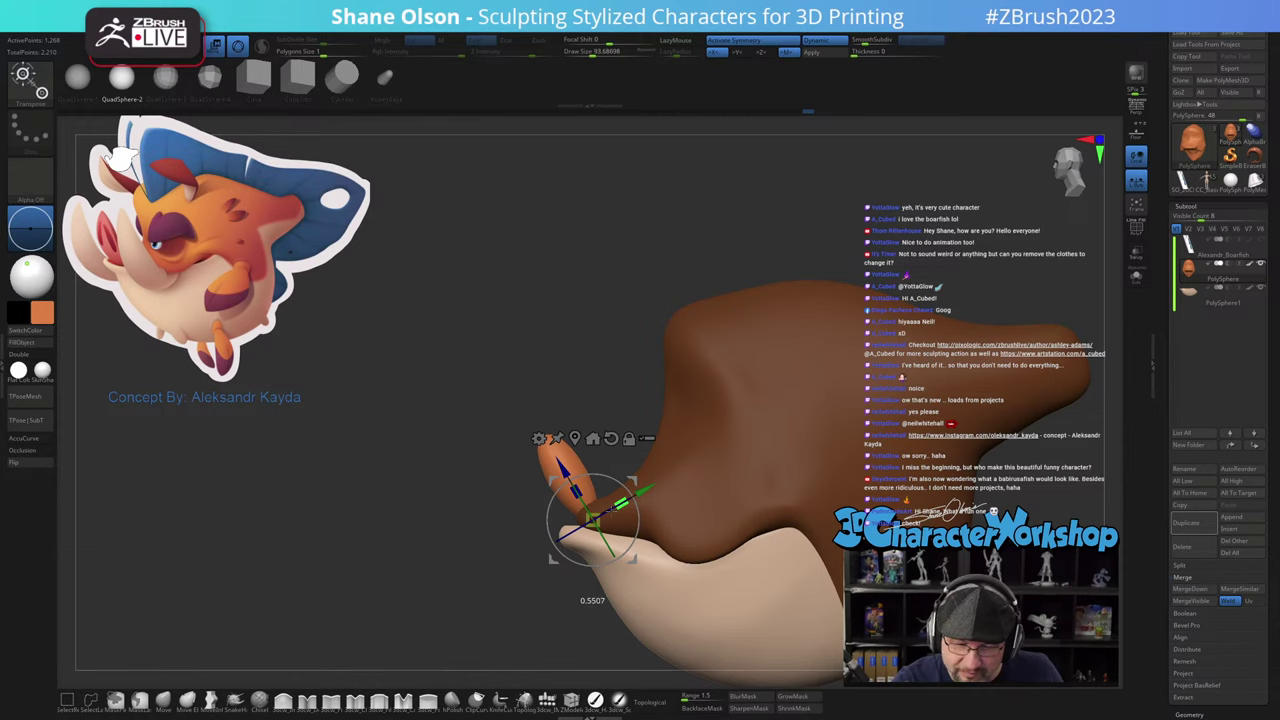
Step: Widen the base of the tusk where it meets the upper lip with the Move brush
click(163, 698)
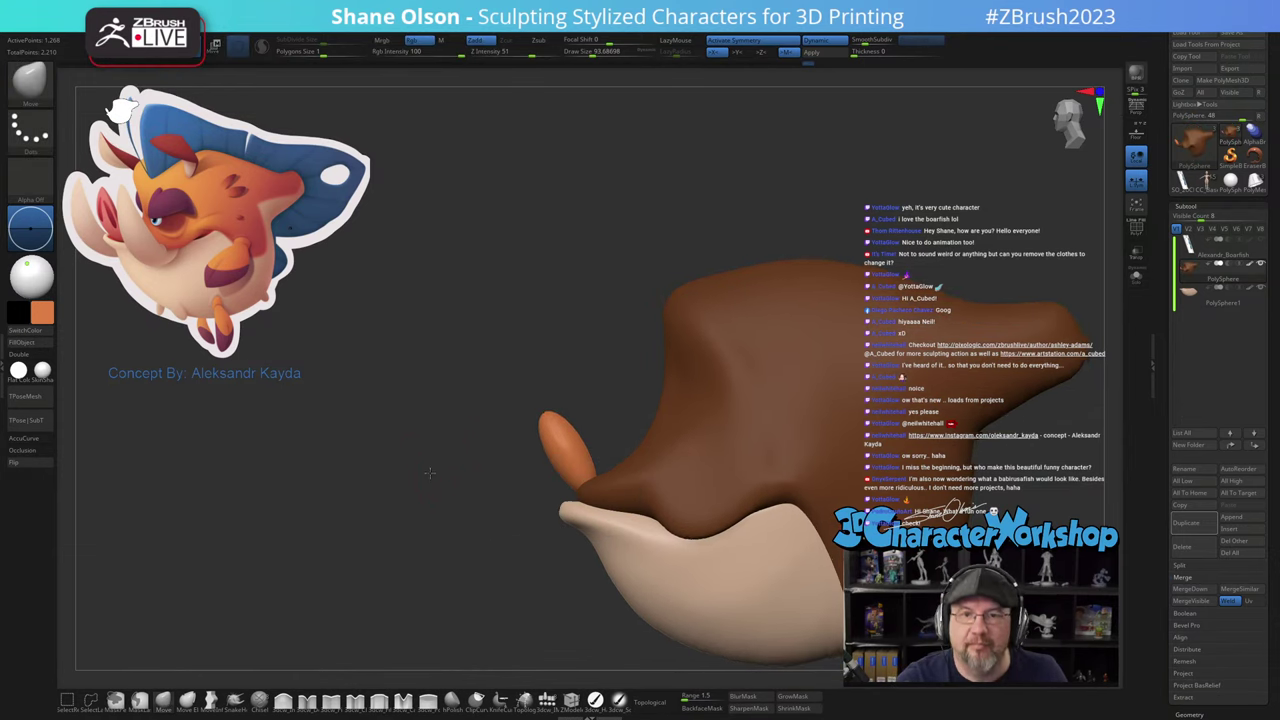
drag(437, 549, 578, 510)
alt+right_drag(581, 493, 639, 437)
drag(638, 435, 630, 400)
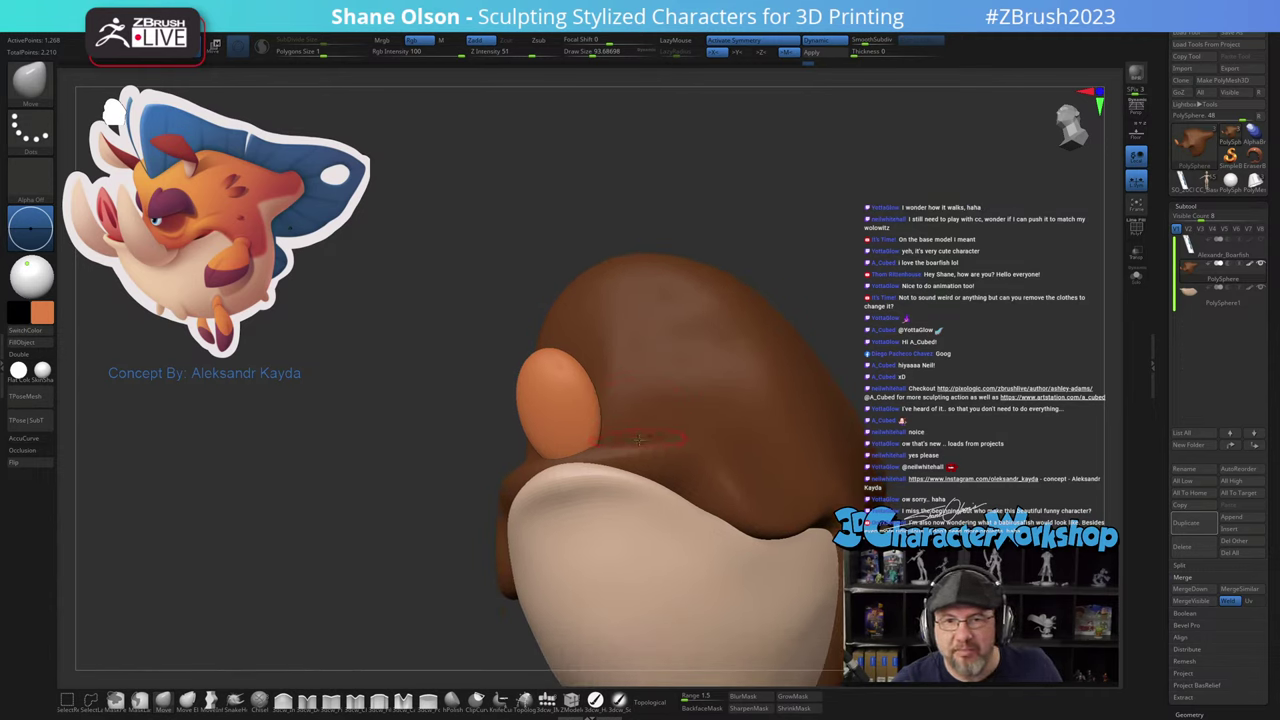
drag(645, 425, 648, 390)
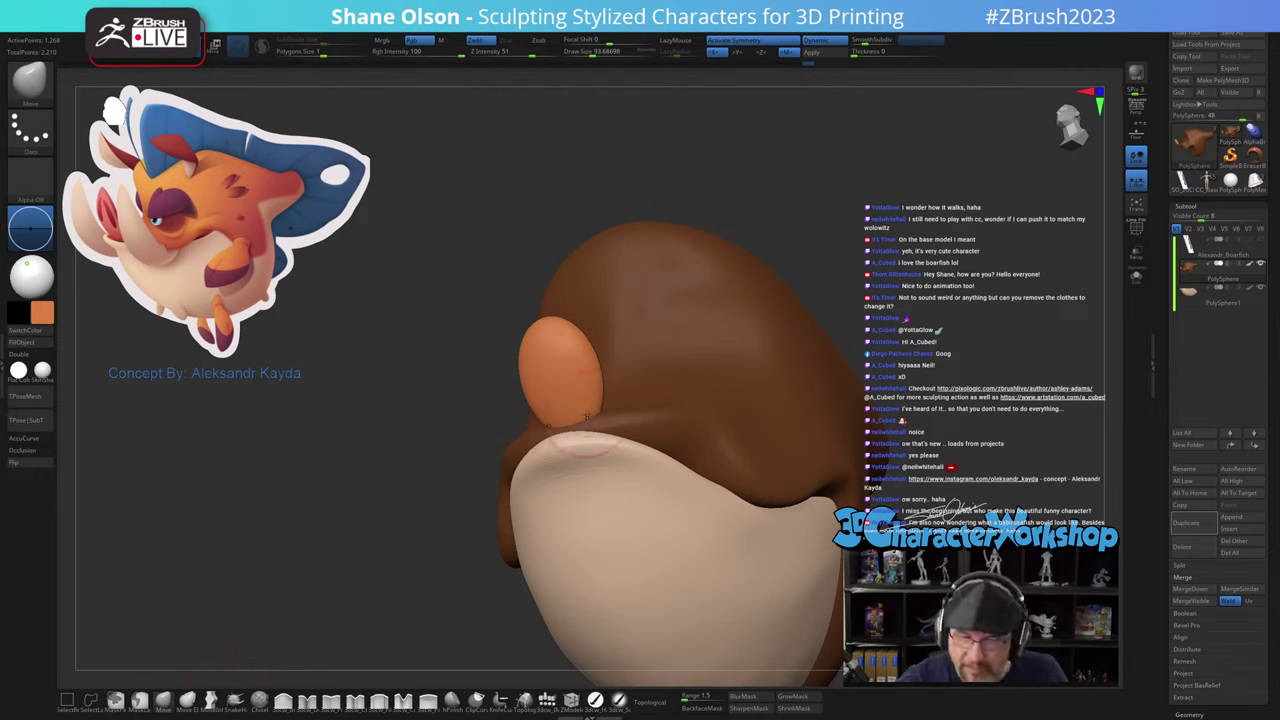
key(s)
drag(594, 413, 601, 413)
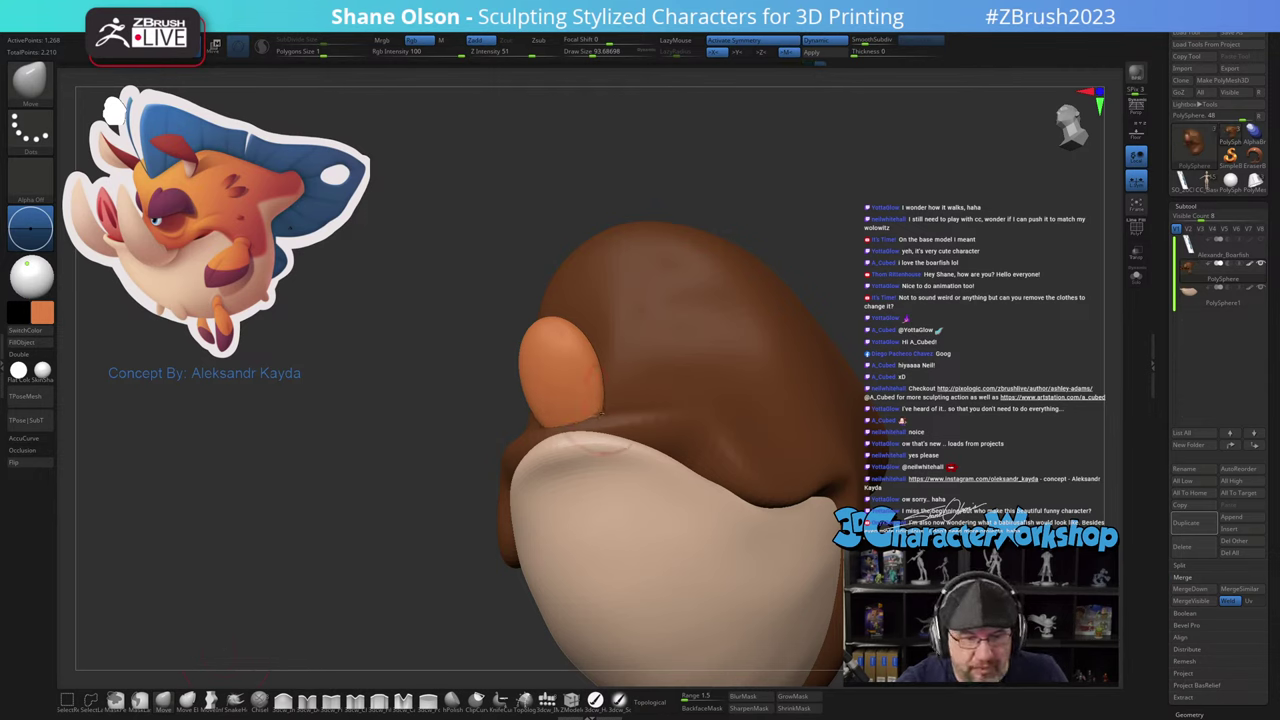
Step: Bend the tusk slightly in profile with the Move brush at a draw size of about 120
right_drag(609, 376, 505, 405)
key(s)
drag(505, 406, 512, 408)
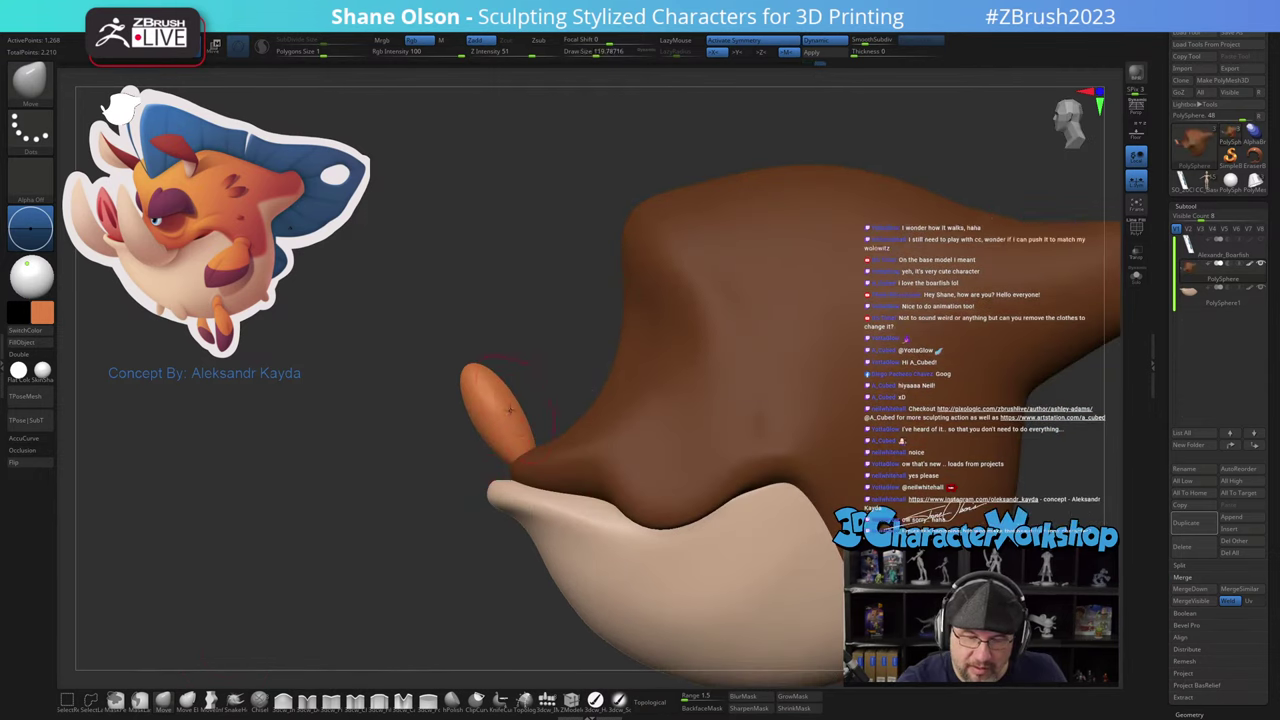
mouse_move(544, 388)
alt+right_down()
mouse_move(540, 367)
mouse_move(532, 411)
alt+right_up()
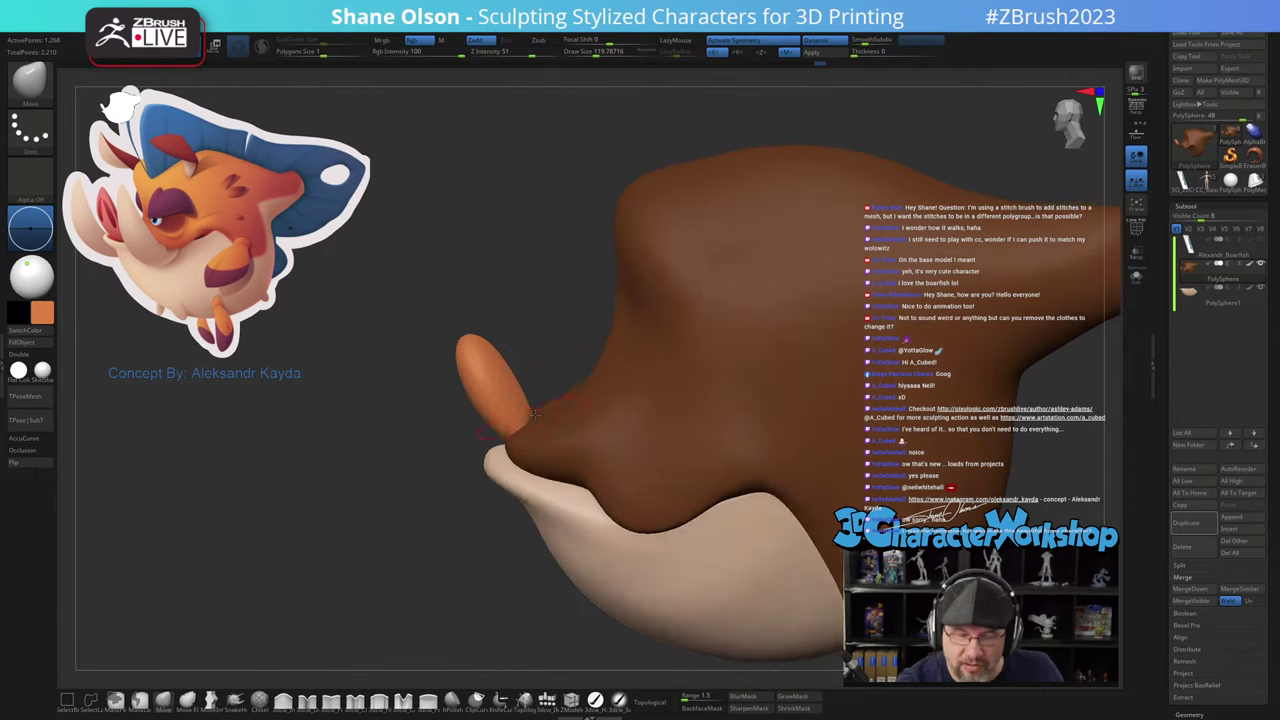
drag(508, 352, 531, 325)
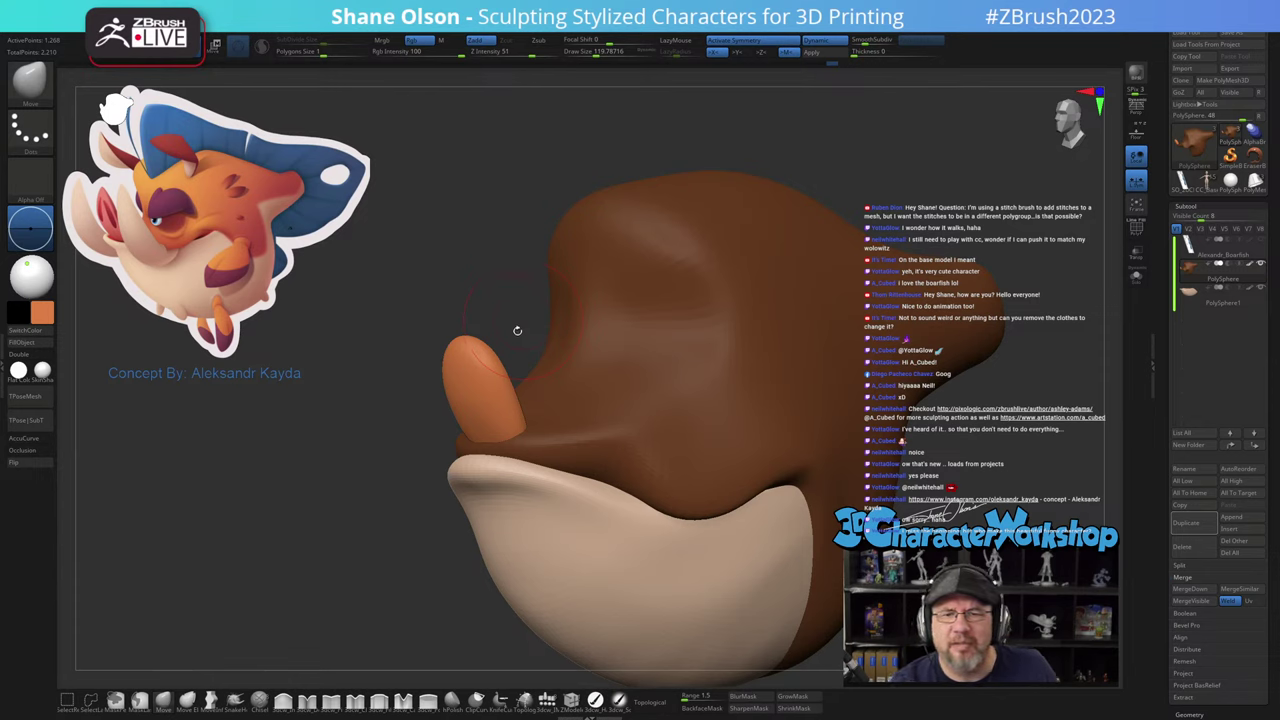
mouse_move(517, 326)
mouse_down()
mouse_move(456, 346)
mouse_move(463, 333)
mouse_up()
Step: Turn on AccuCurve and pull the tusk's tip into a point at a draw size of about 83
key(s)
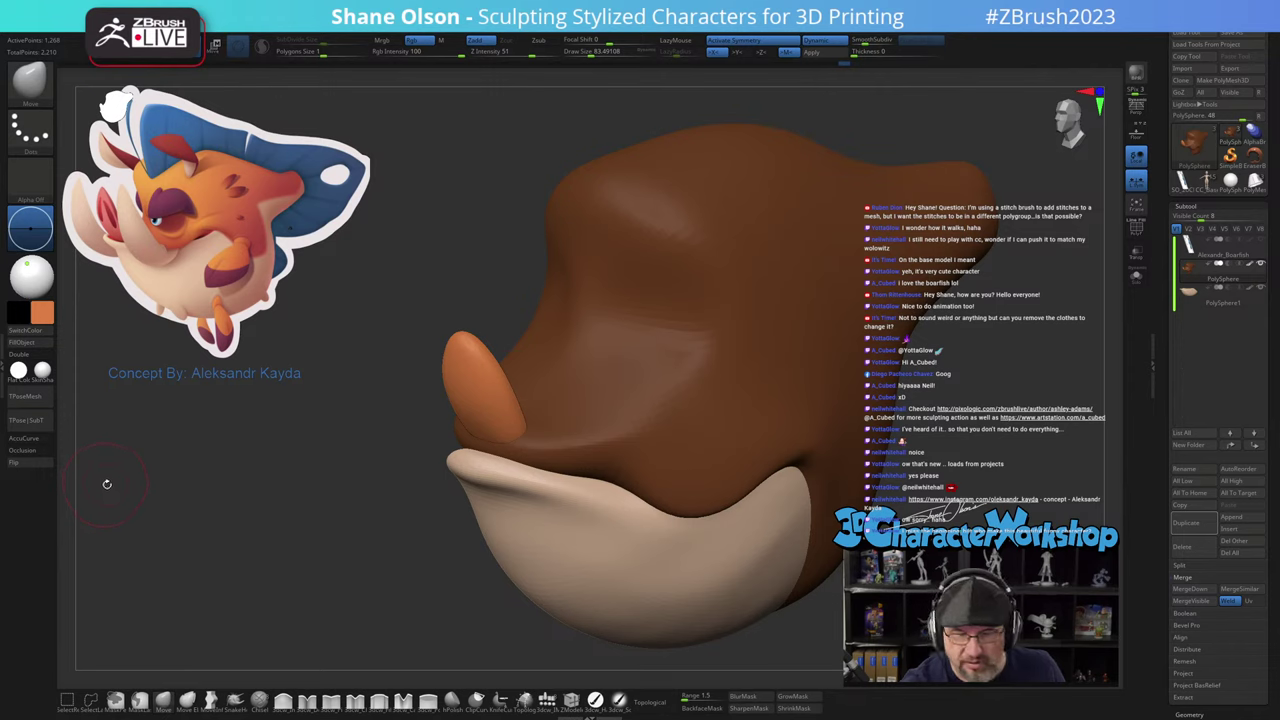
click(41, 440)
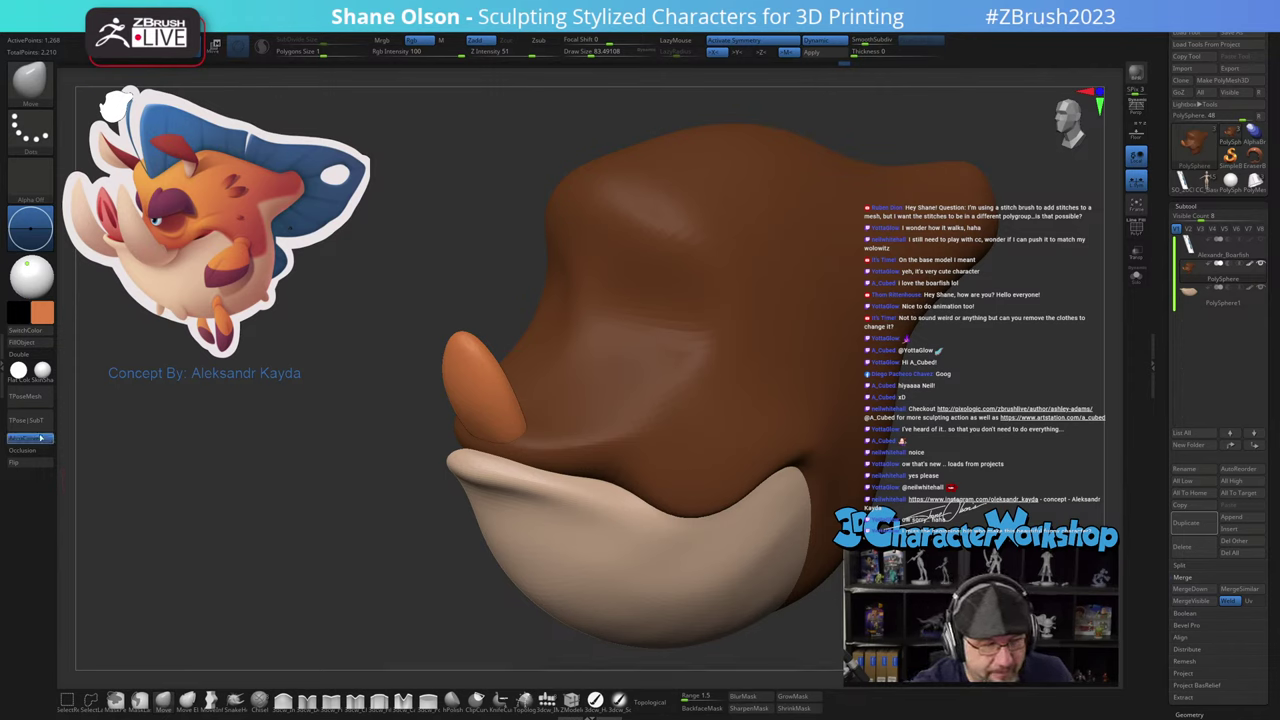
mouse_move(469, 321)
mouse_down()
mouse_move(469, 284)
mouse_move(455, 321)
mouse_move(486, 294)
mouse_up()
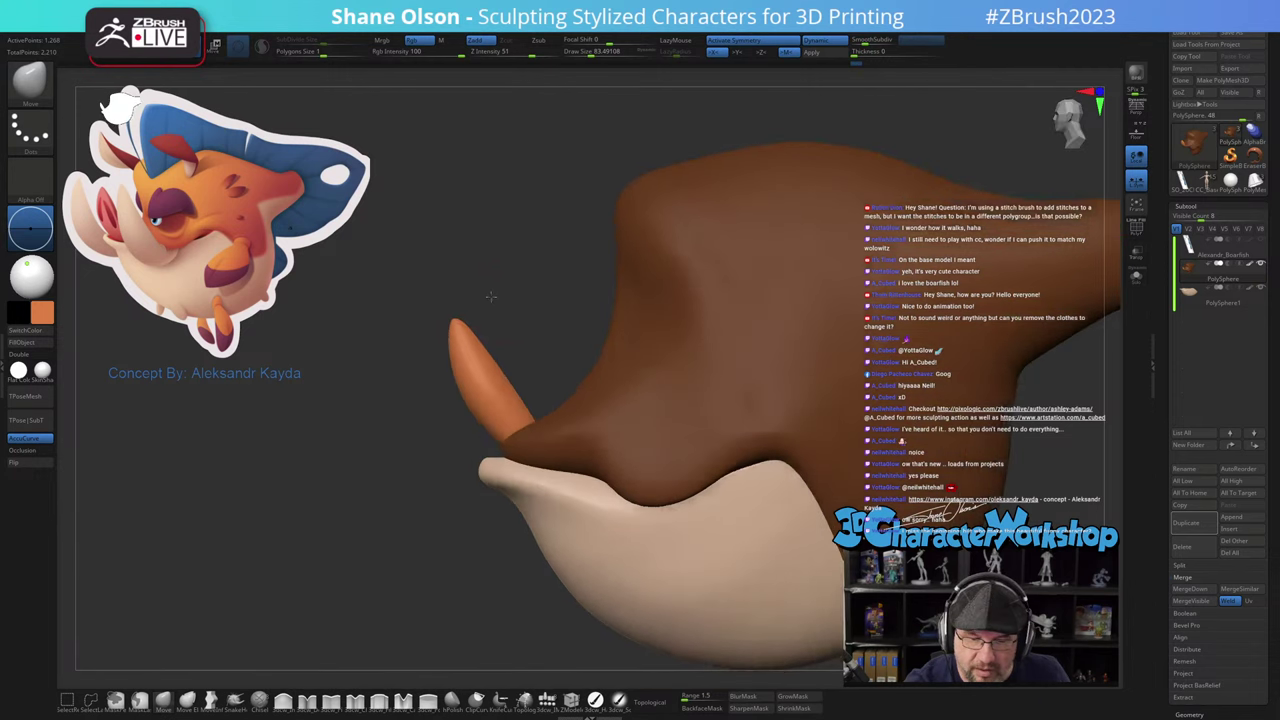
Step: Turn off AccuCurve and reshape the tusk's base and sides with the Move brush at different draw sizes
click(56, 437)
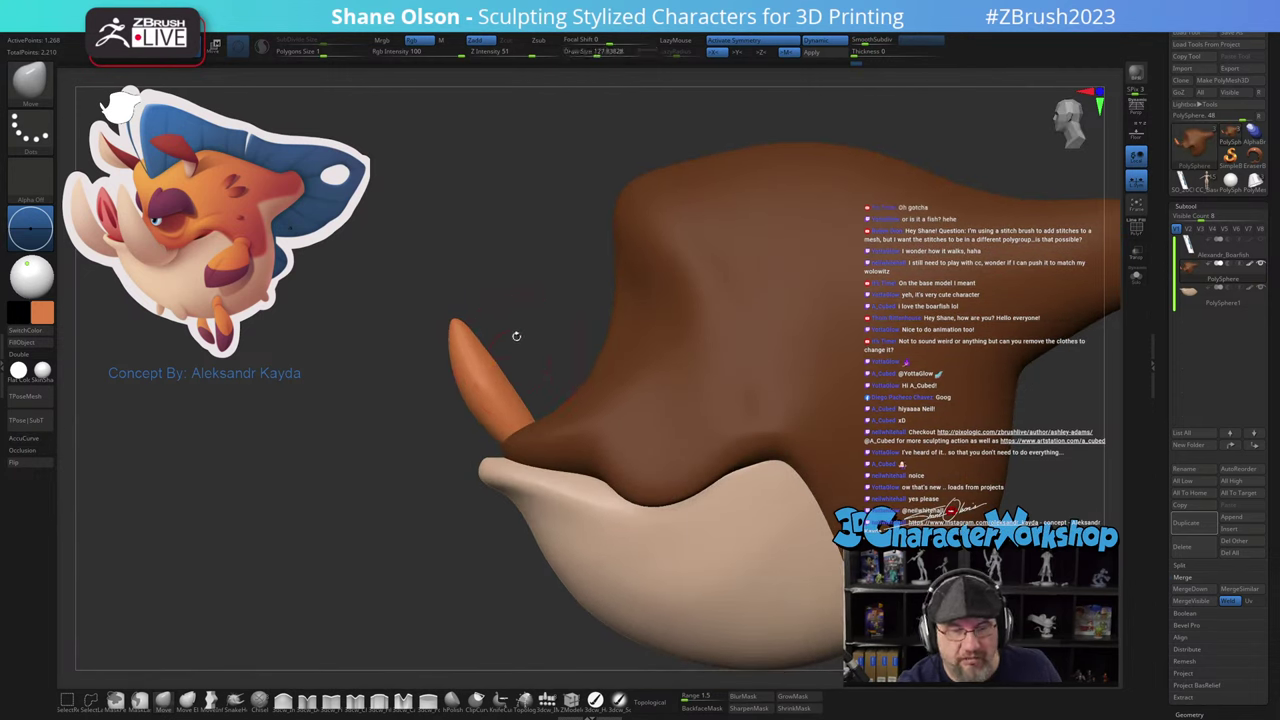
mouse_move(514, 337)
mouse_down()
mouse_move(519, 361)
mouse_move(515, 339)
mouse_up()
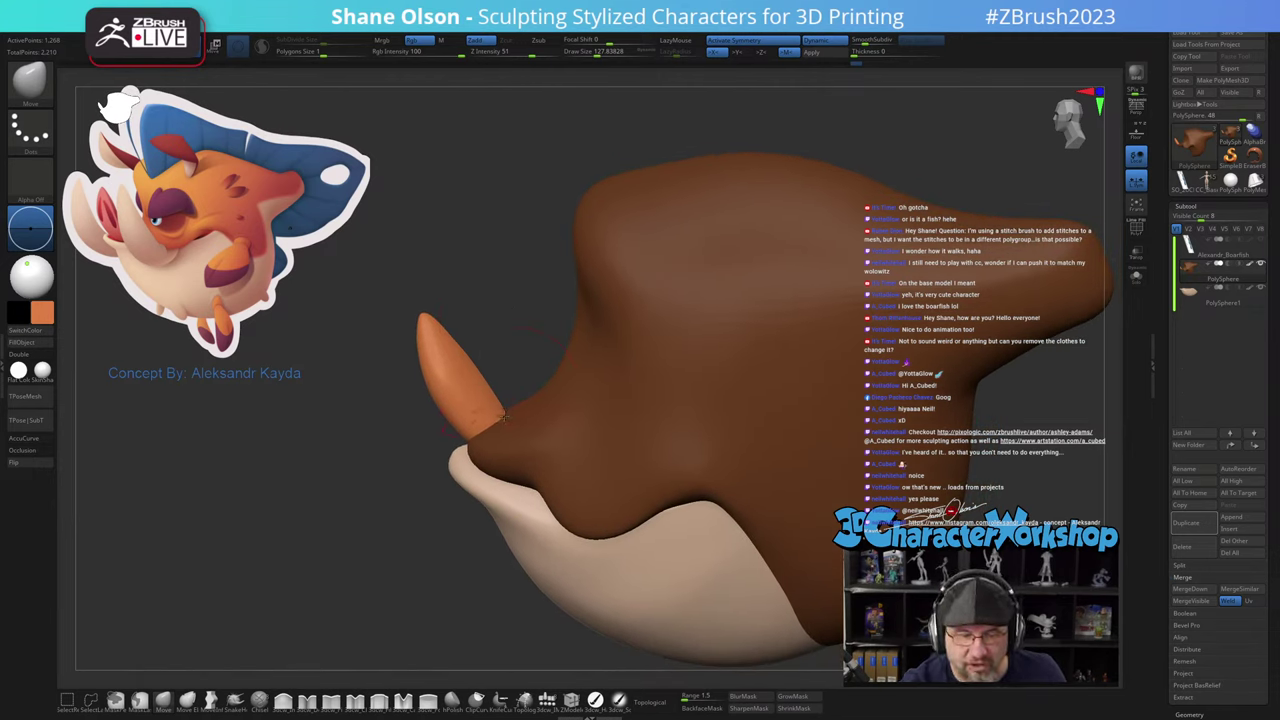
key(s)
mouse_move(508, 417)
mouse_down()
mouse_move(466, 351)
mouse_move(459, 362)
mouse_move(558, 297)
mouse_move(570, 300)
mouse_move(551, 322)
mouse_move(591, 289)
mouse_move(656, 301)
mouse_up()
key(s)
mouse_move(552, 340)
mouse_down()
mouse_move(568, 318)
mouse_move(580, 412)
mouse_up()
drag(582, 368, 561, 322)
right_drag(535, 299, 508, 342)
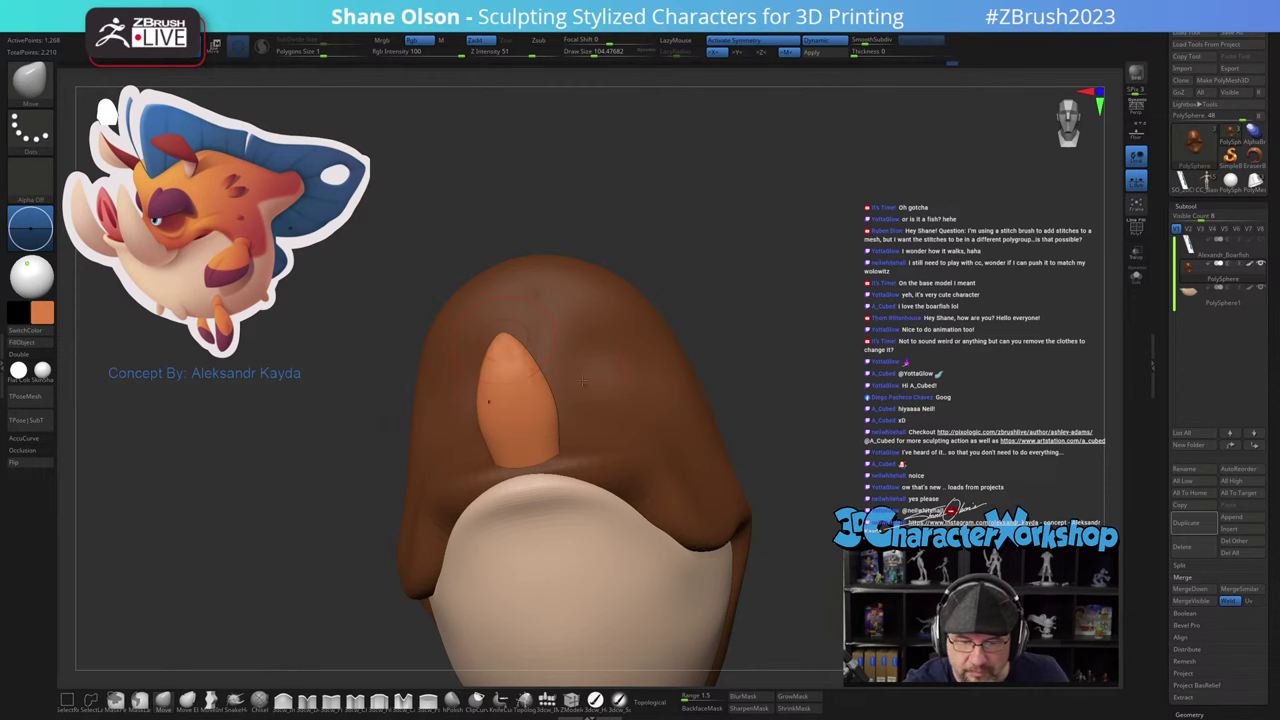
Step: Curve the tusk upward into a tapered horn and fit its base against the snout at a draw size of about 104
drag(503, 343, 551, 391)
drag(474, 371, 486, 430)
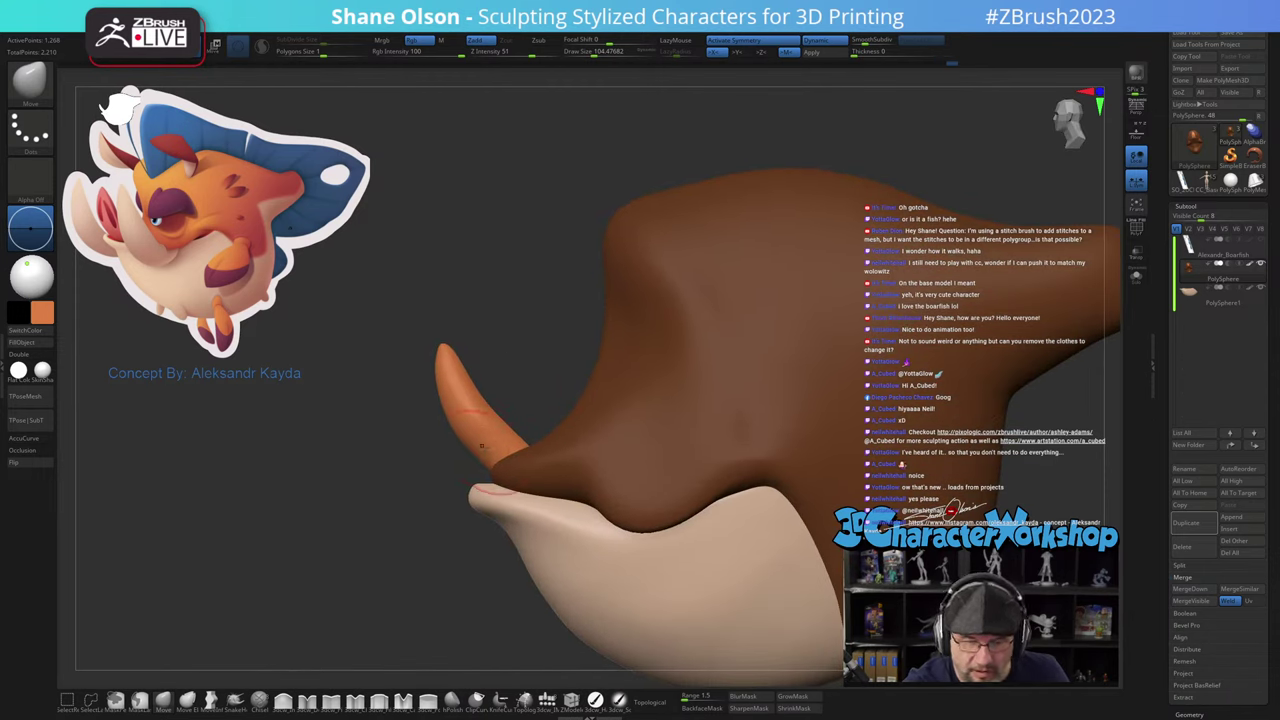
drag(502, 373, 503, 394)
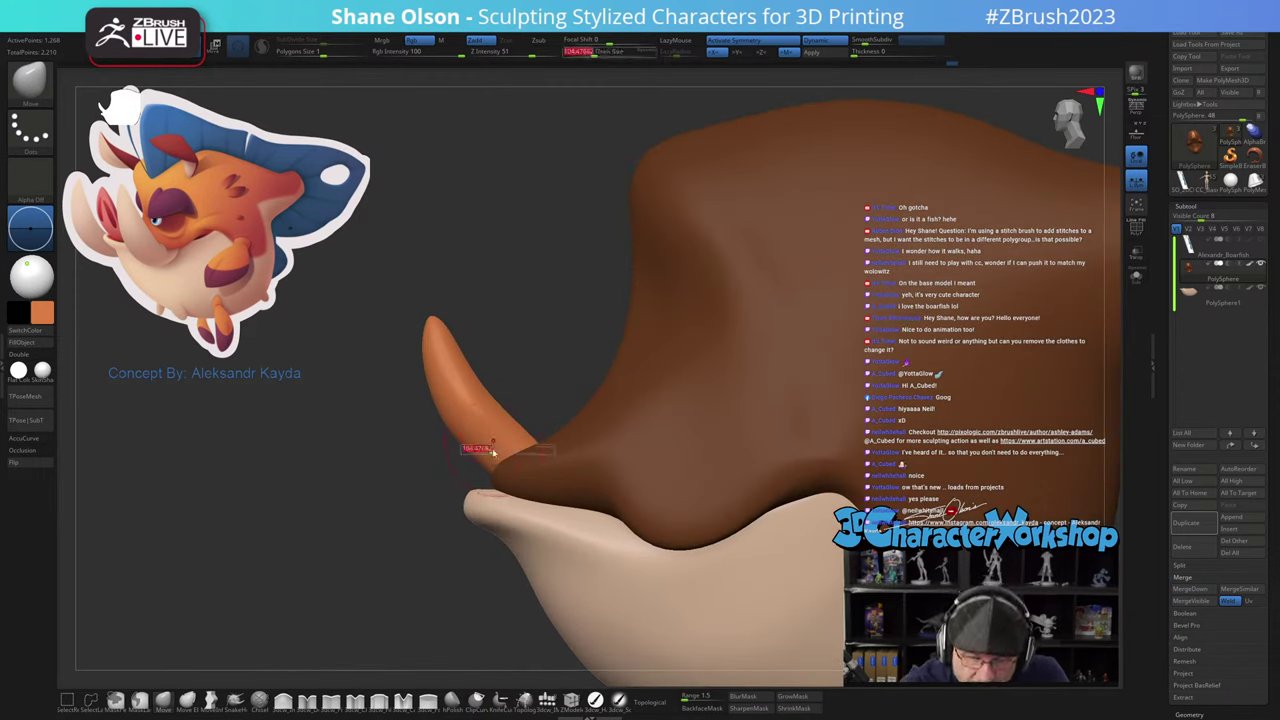
key(w)
drag(557, 442, 557, 453)
key(q)
drag(560, 343, 611, 337)
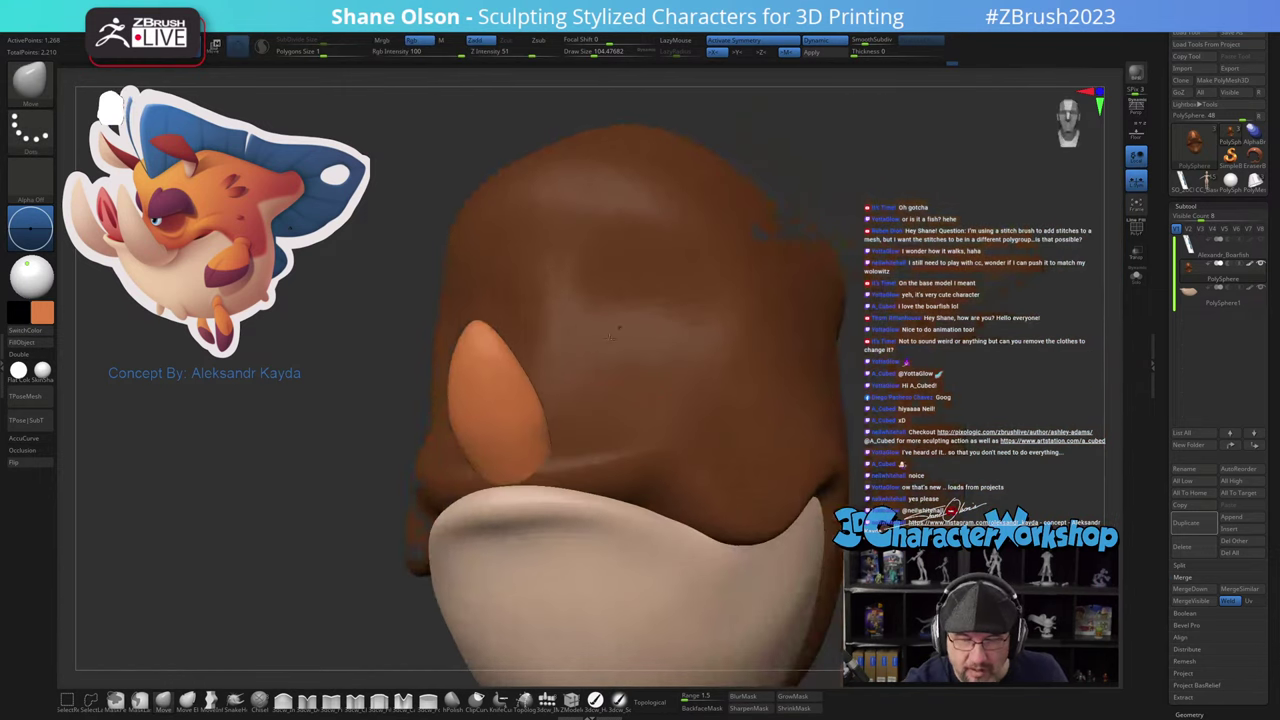
drag(748, 433, 600, 440)
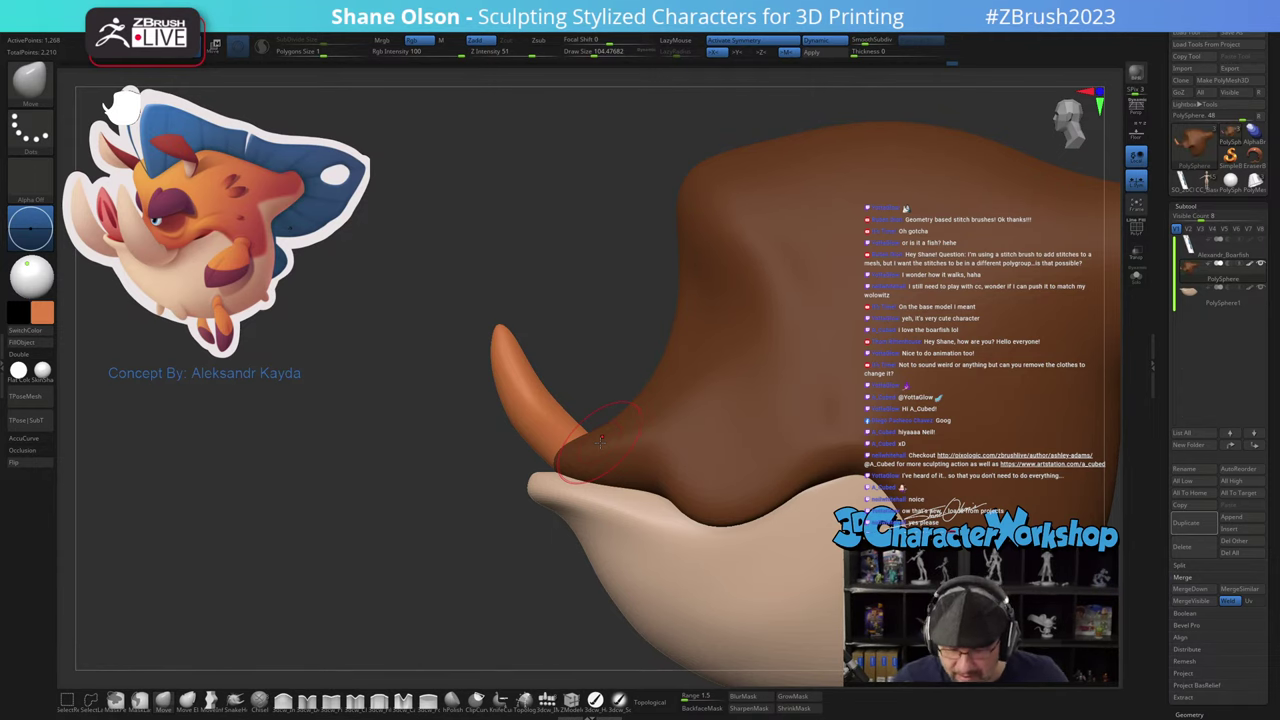
Step: Choose the SK_StitchA brush and try a stitch stroke on the tusk
alt+drag(570, 298, 430, 289)
key(b)
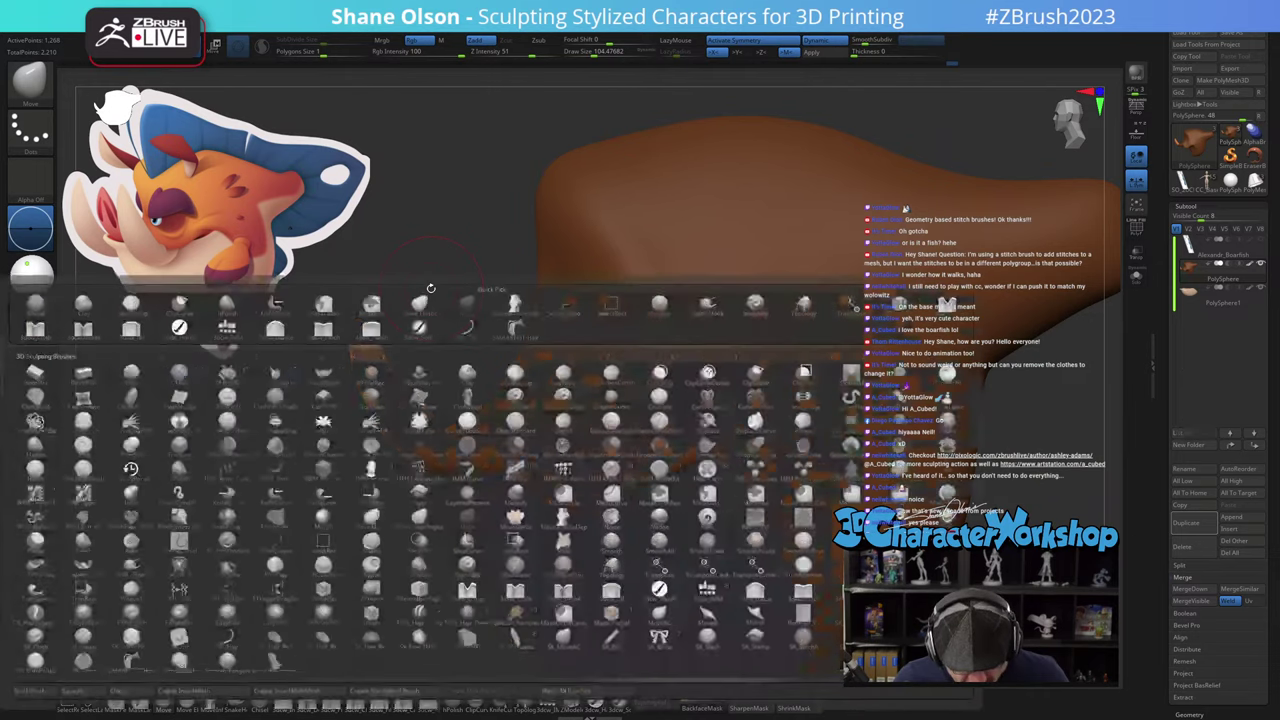
click(585, 619)
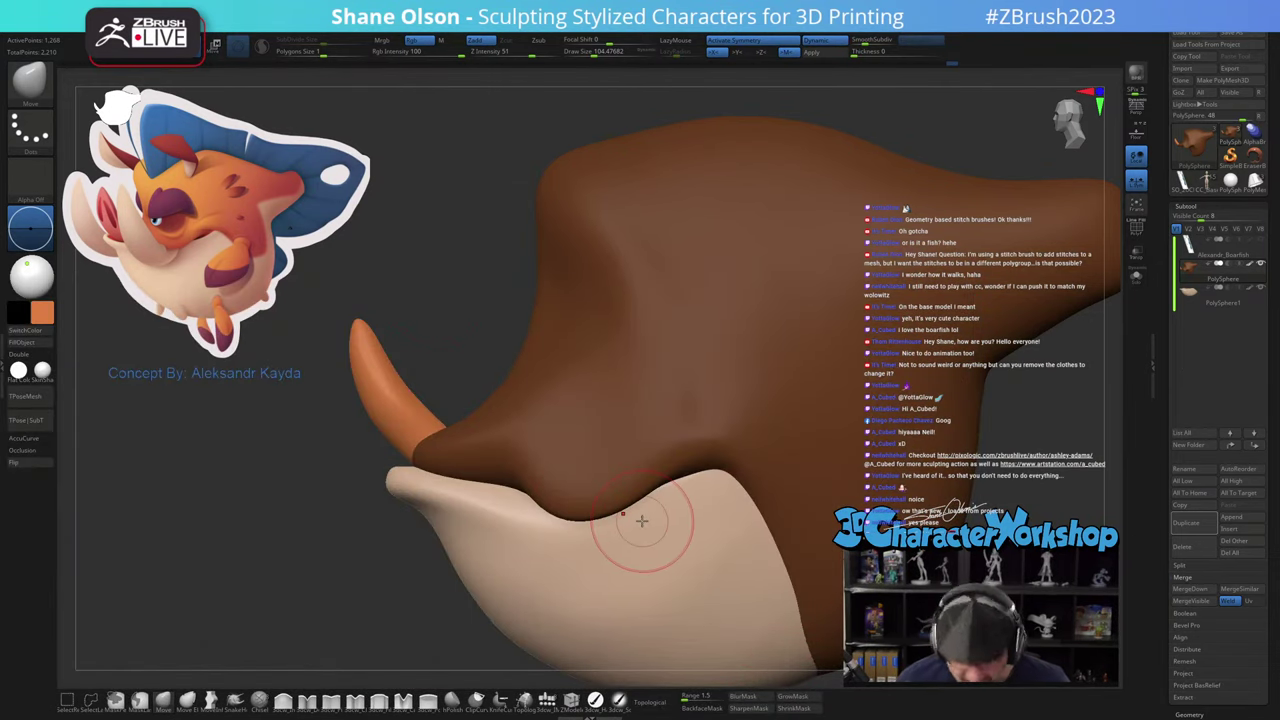
key(b)
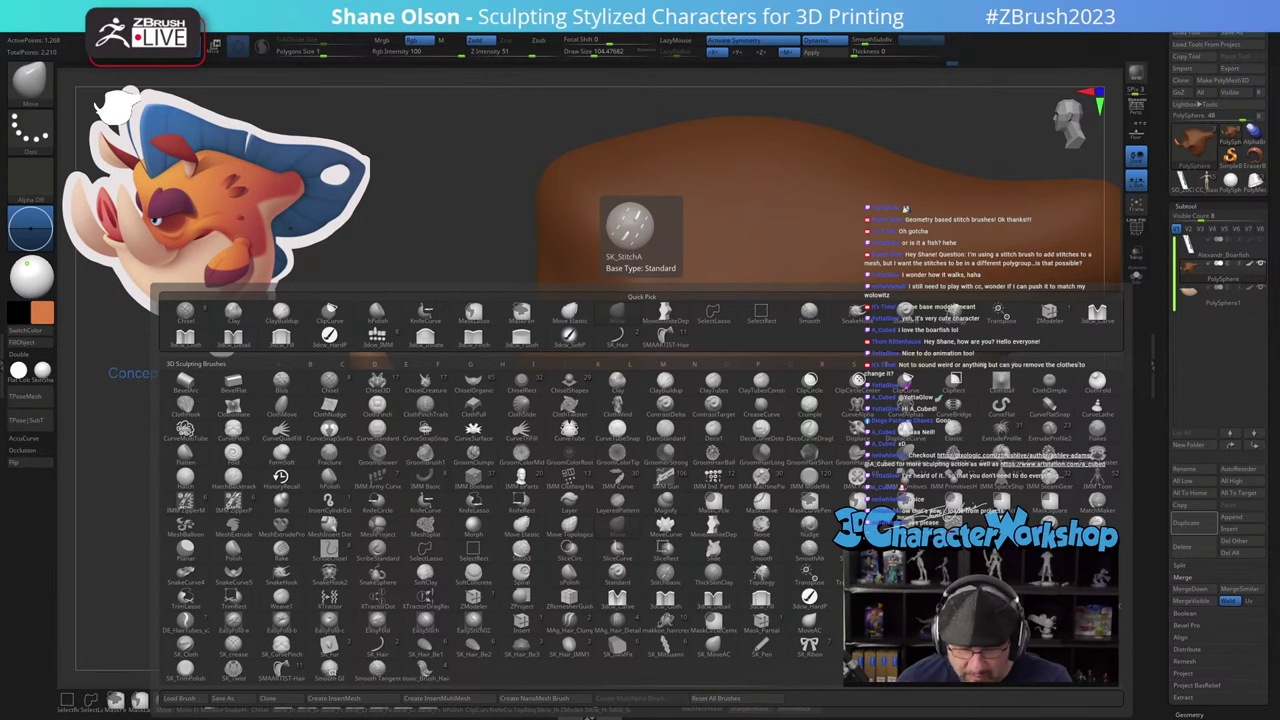
click(617, 312)
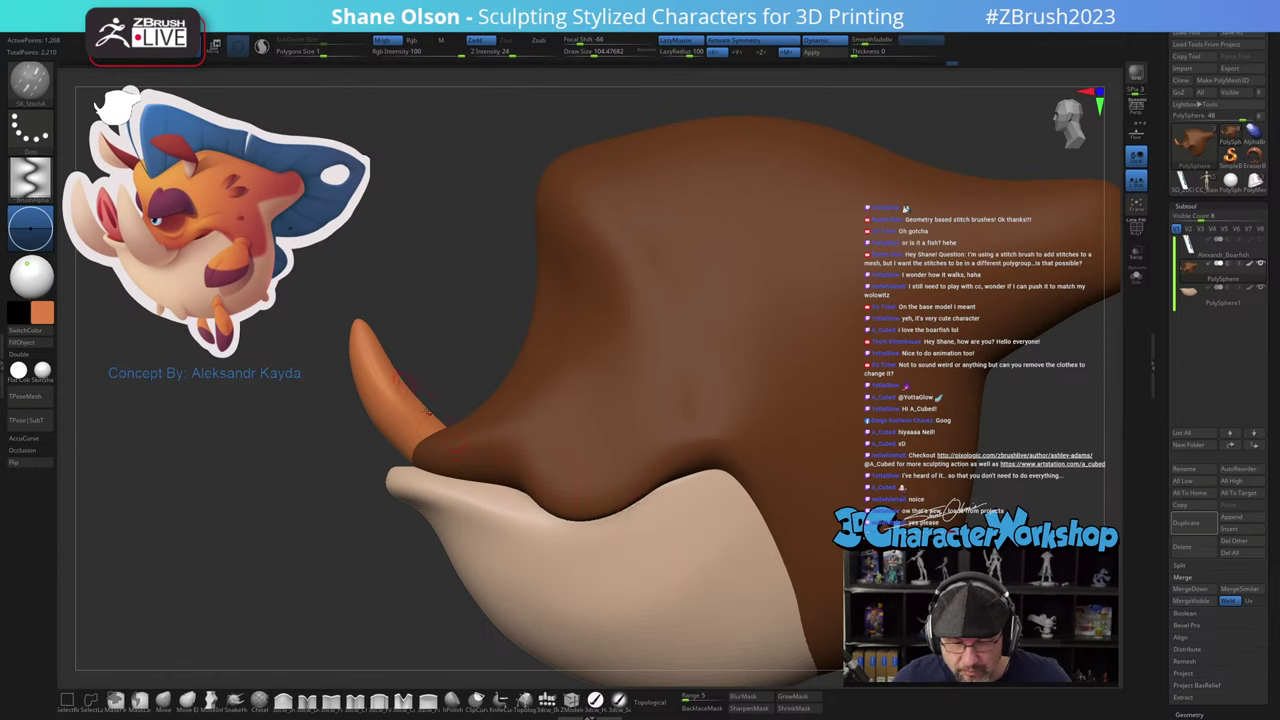
drag(481, 293, 463, 320)
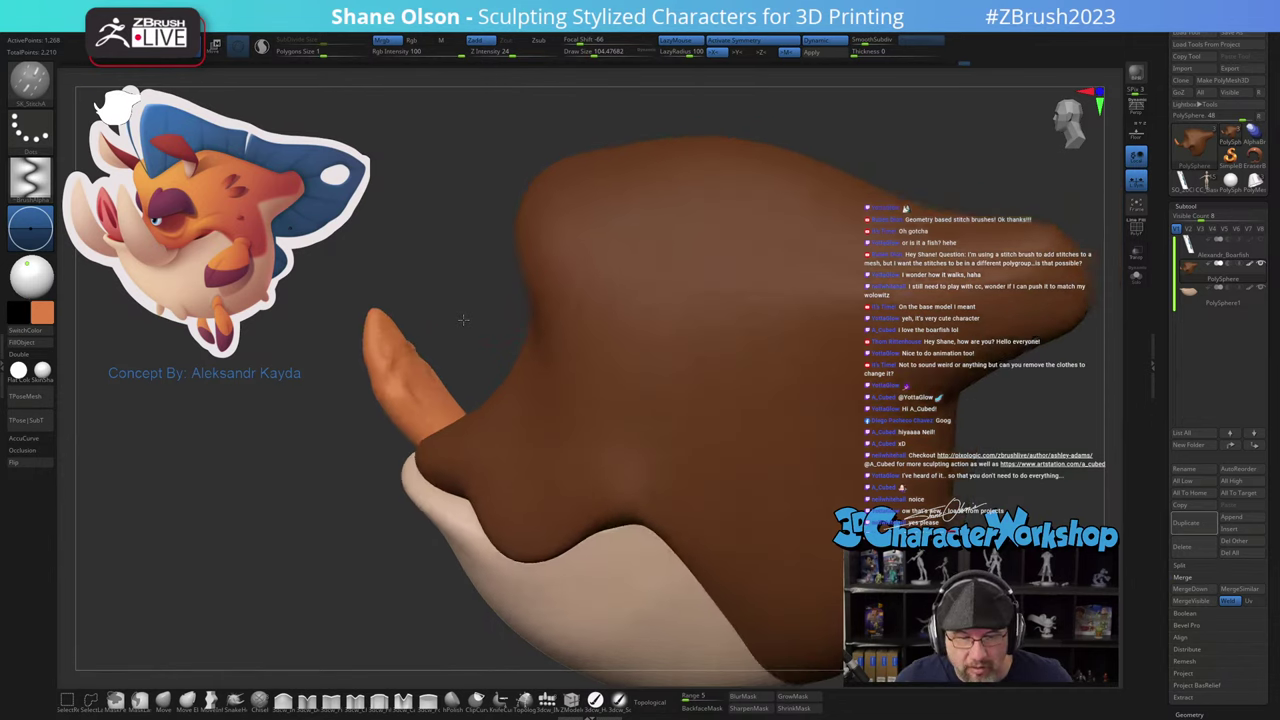
drag(309, 557, 323, 523)
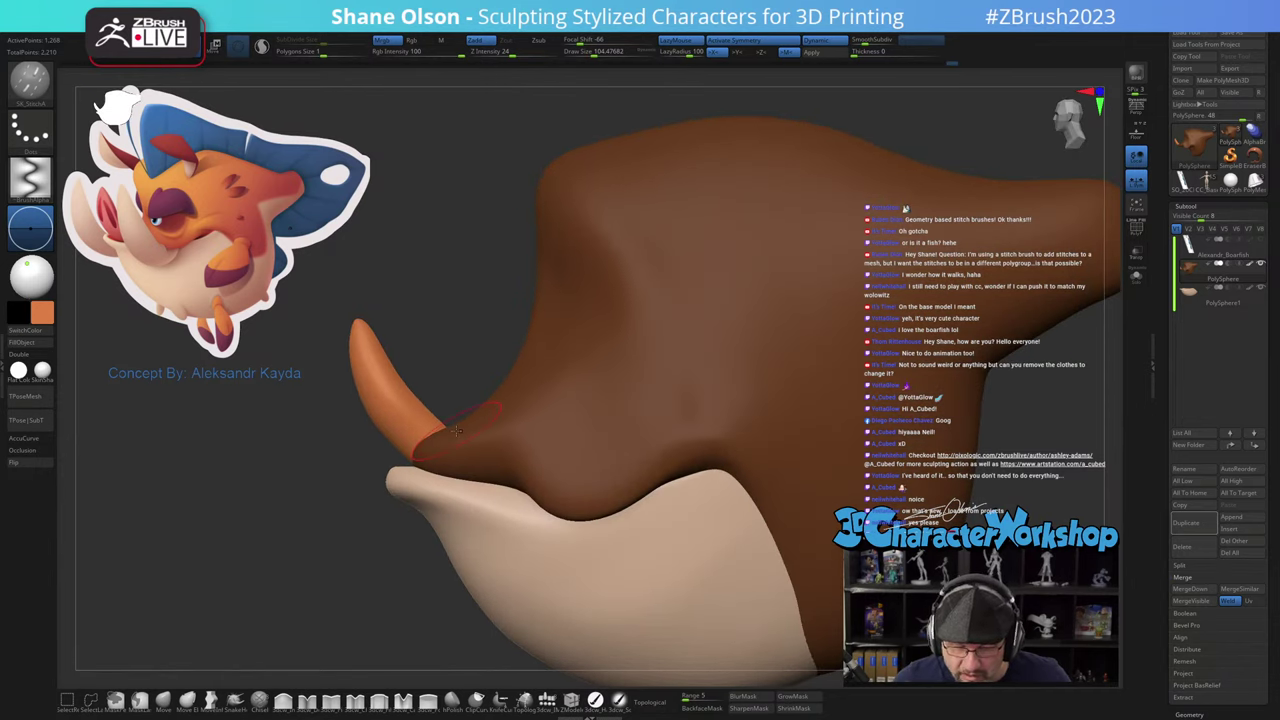
Step: Switch to the StitchBasic brush and try a stitch stroke on the tusk
key(b)
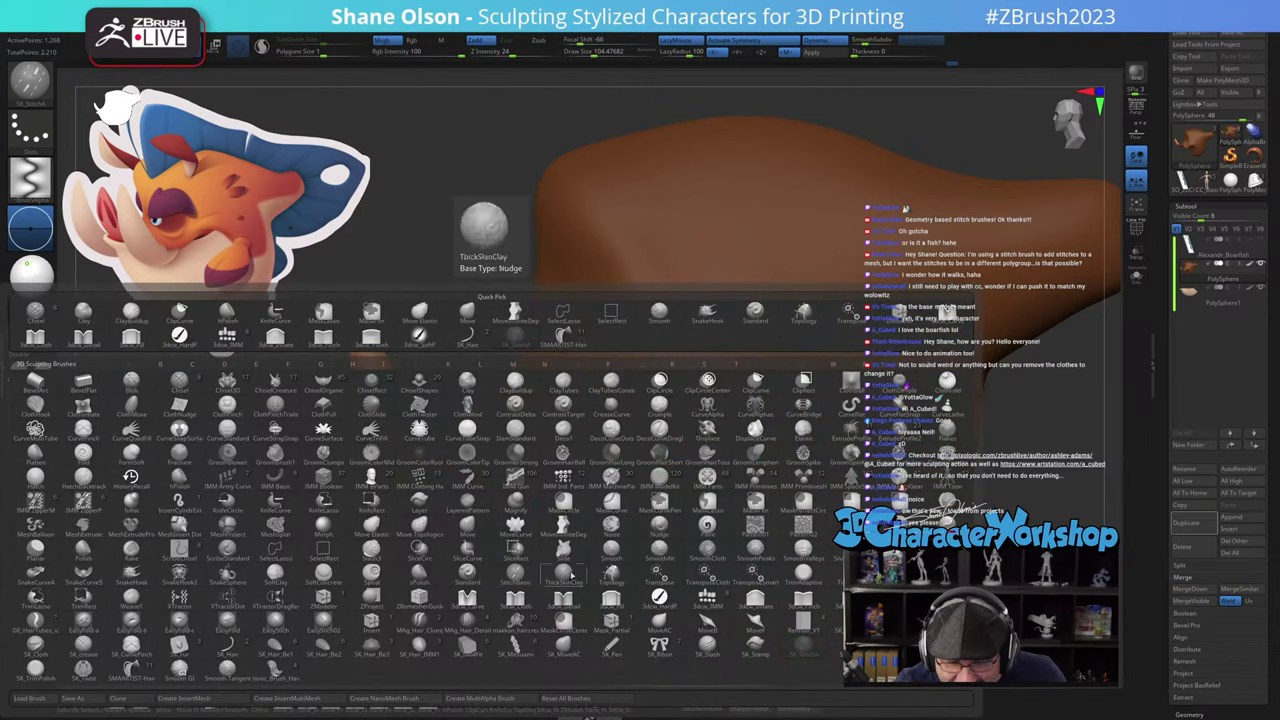
click(519, 571)
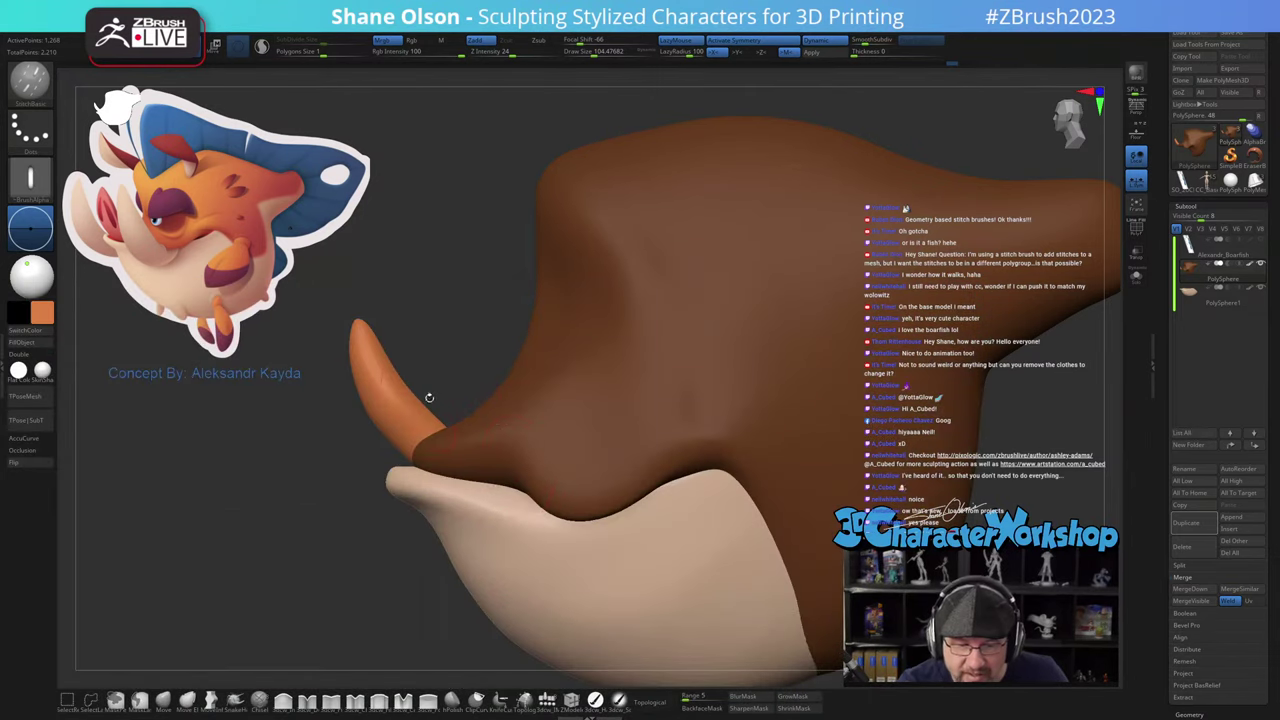
drag(444, 303, 443, 334)
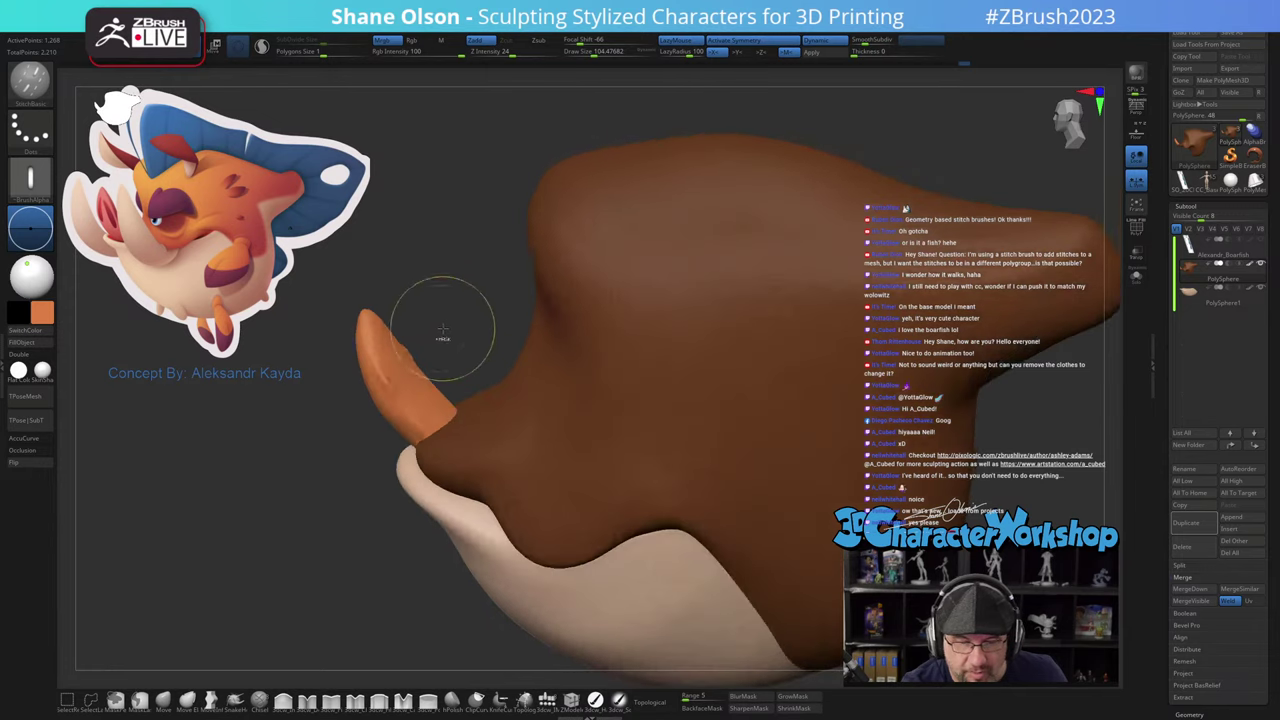
key(b)
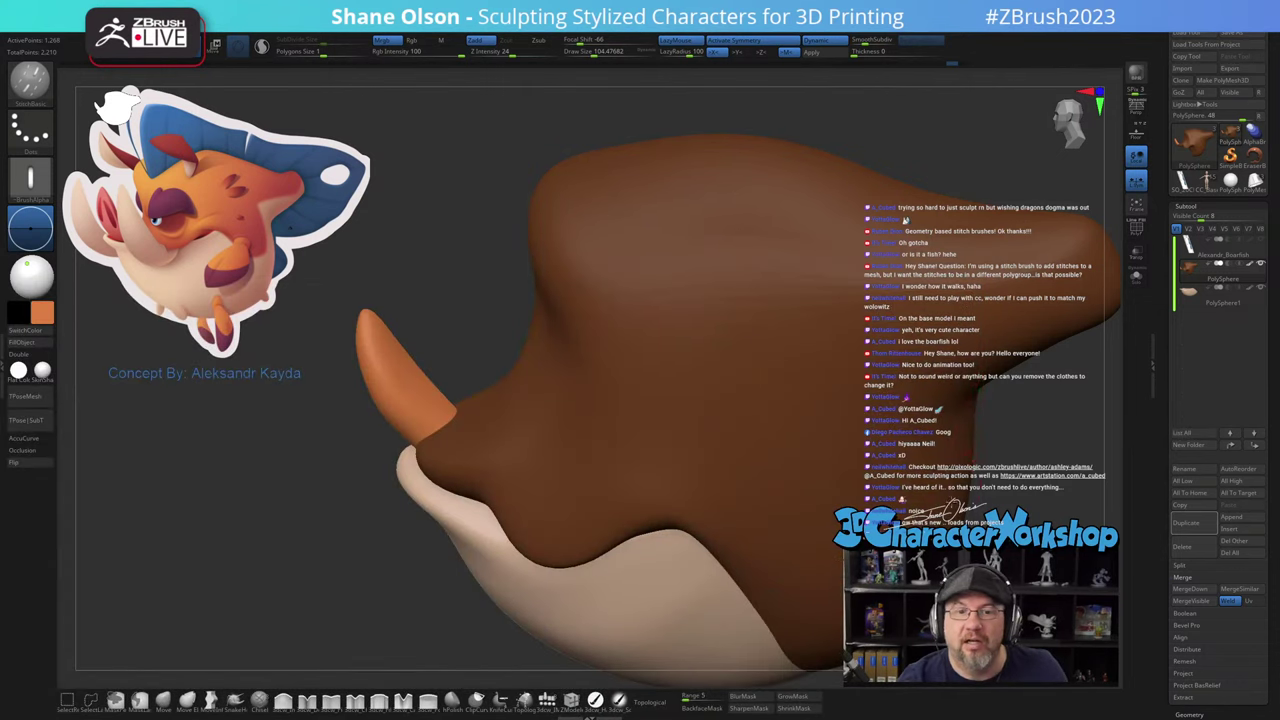
mouse_move(970, 453)
right_down()
mouse_move(930, 490)
mouse_move(918, 480)
right_up()
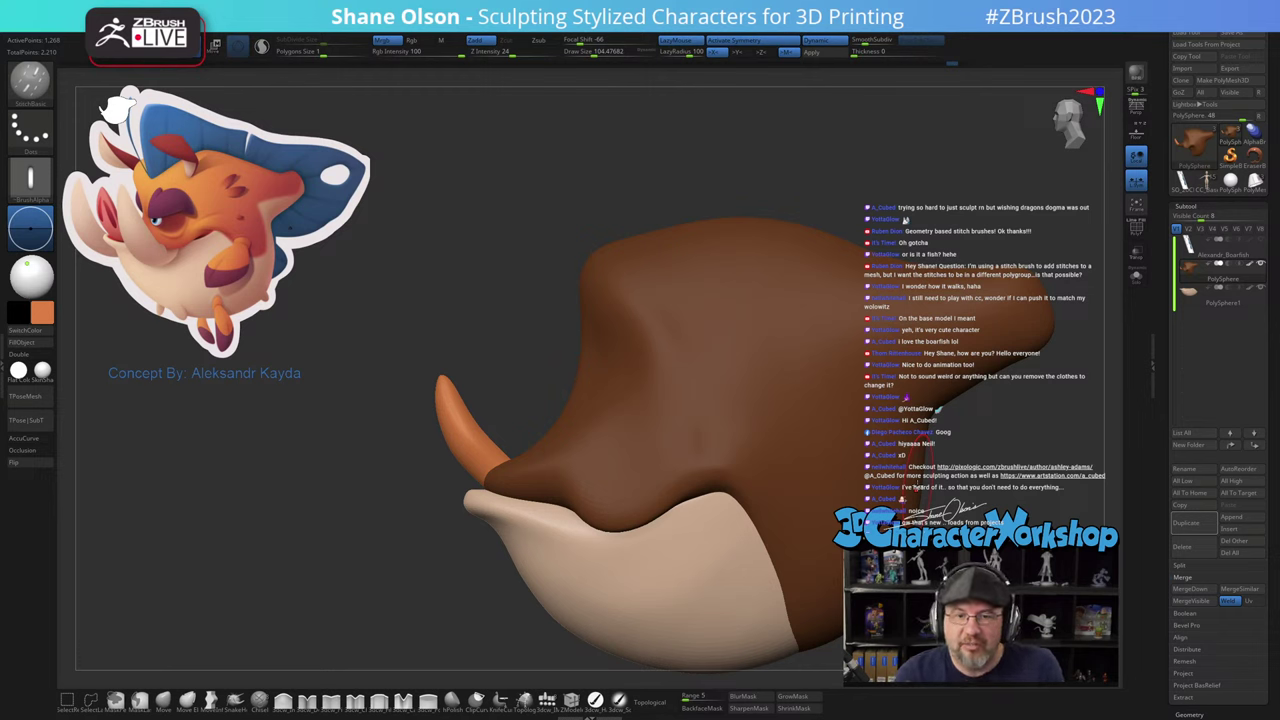
alt+drag(981, 532, 917, 499)
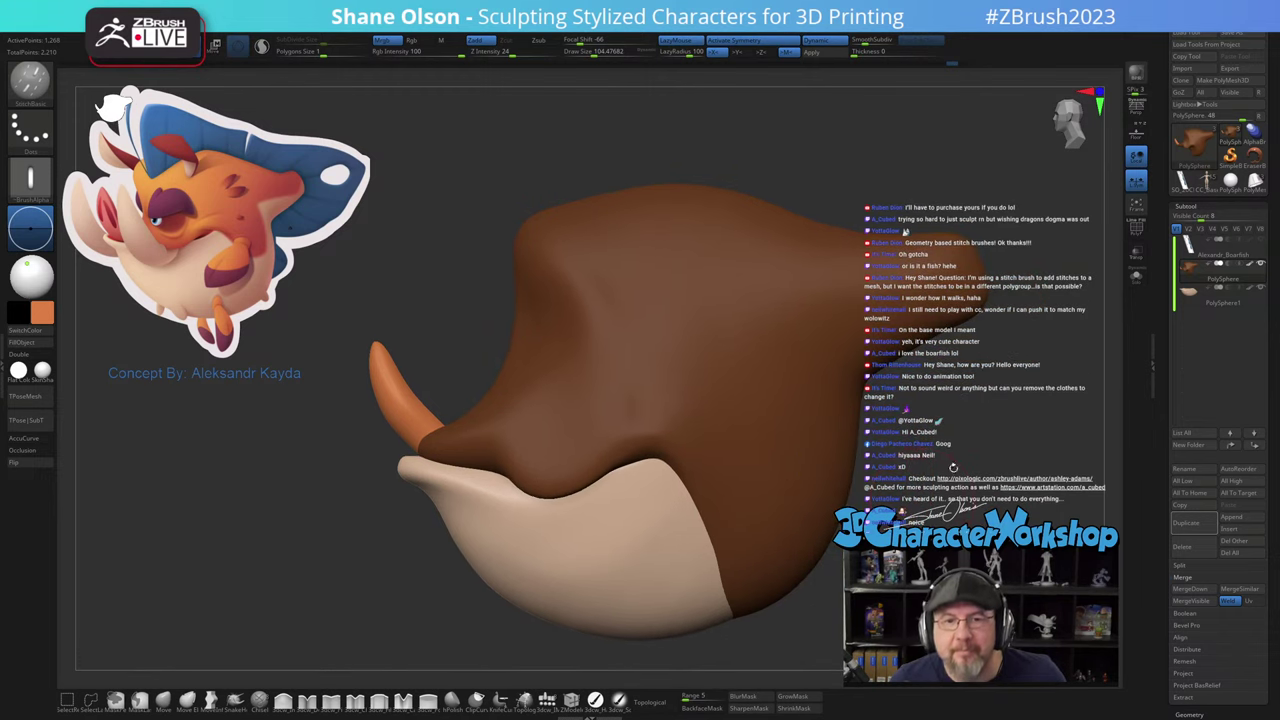
mouse_move(955, 460)
ctrl+mouse_down()
mouse_move(975, 434)
mouse_move(942, 449)
ctrl+mouse_up()
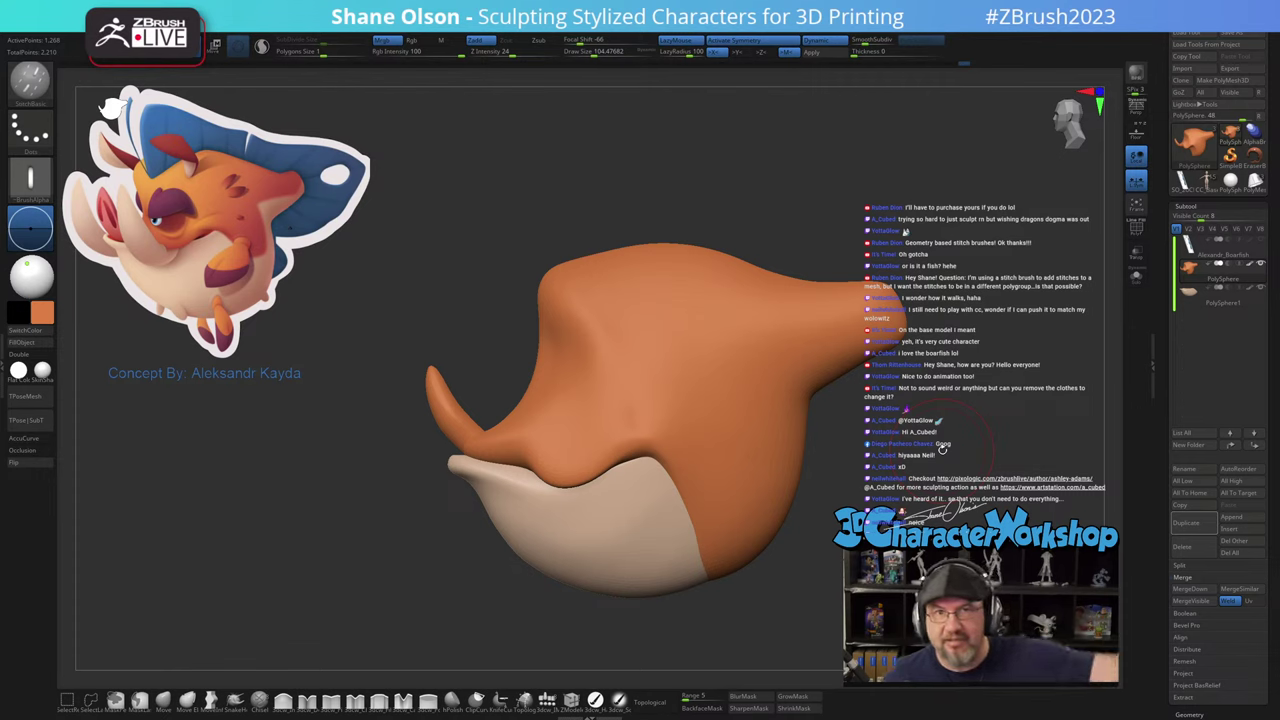
drag(935, 446, 922, 443)
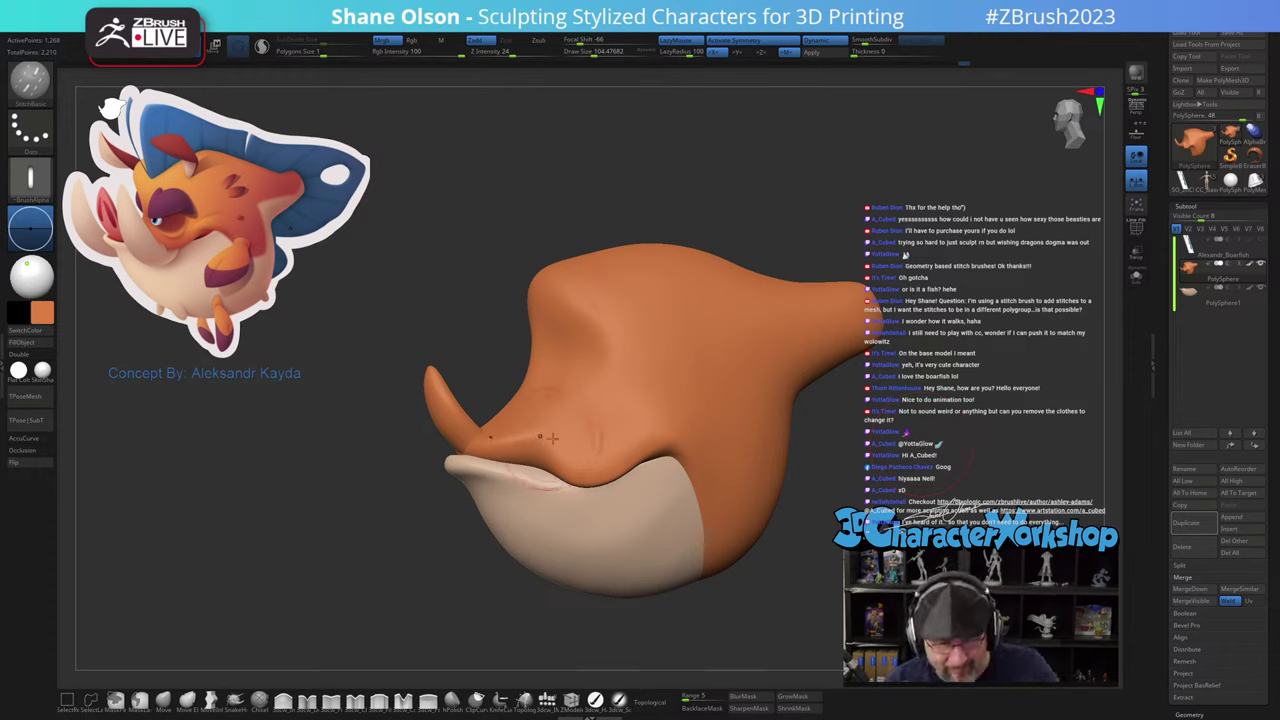
mouse_move(558, 415)
right_down()
mouse_move(489, 394)
mouse_move(543, 420)
mouse_move(555, 412)
right_up()
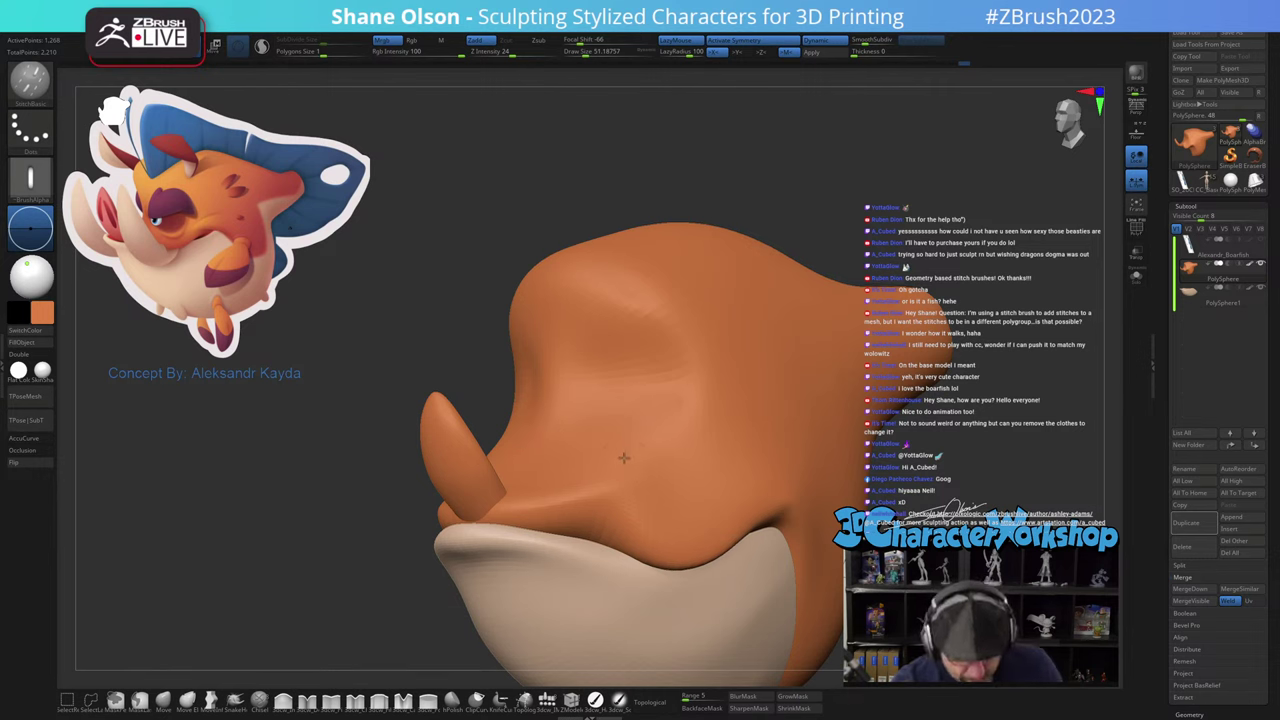
Step: Turn on PolyFrame to show the polygon wireframe and polygroups of the tusk and snout
ctrl+right_drag(623, 457, 617, 480)
key(shift+f)
right_drag(503, 438, 612, 488)
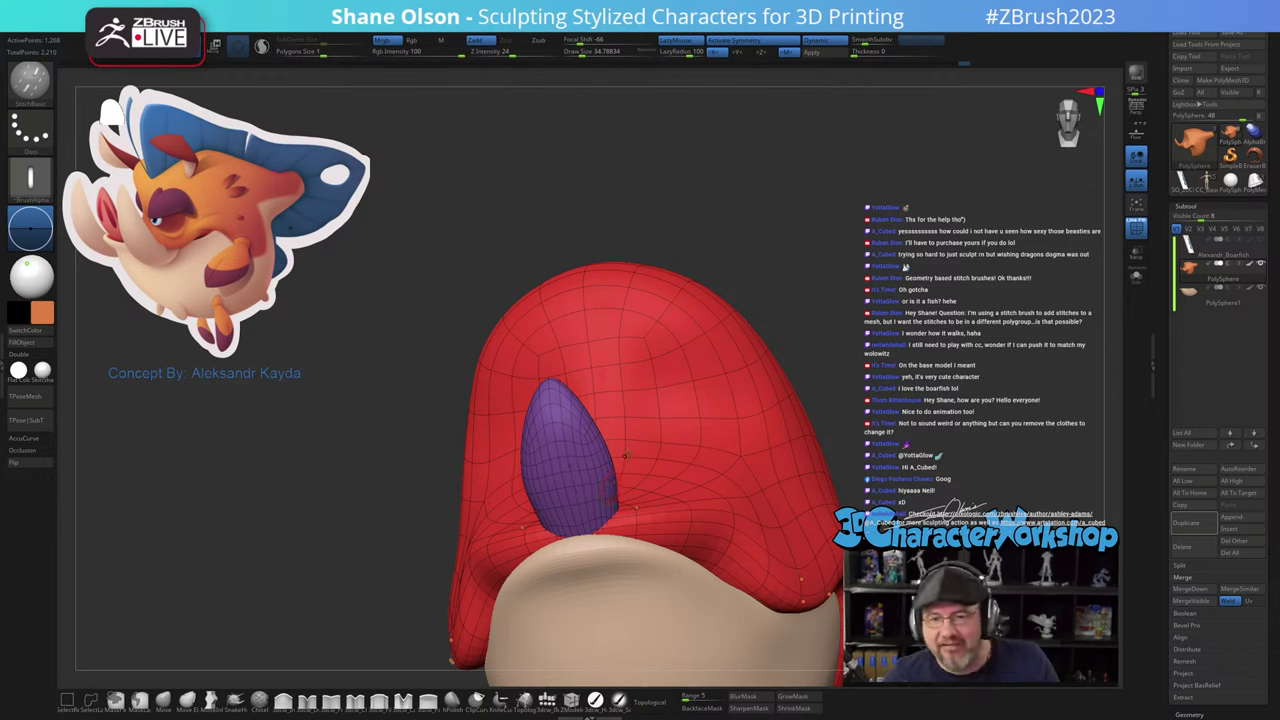
alt+drag(921, 384, 888, 332)
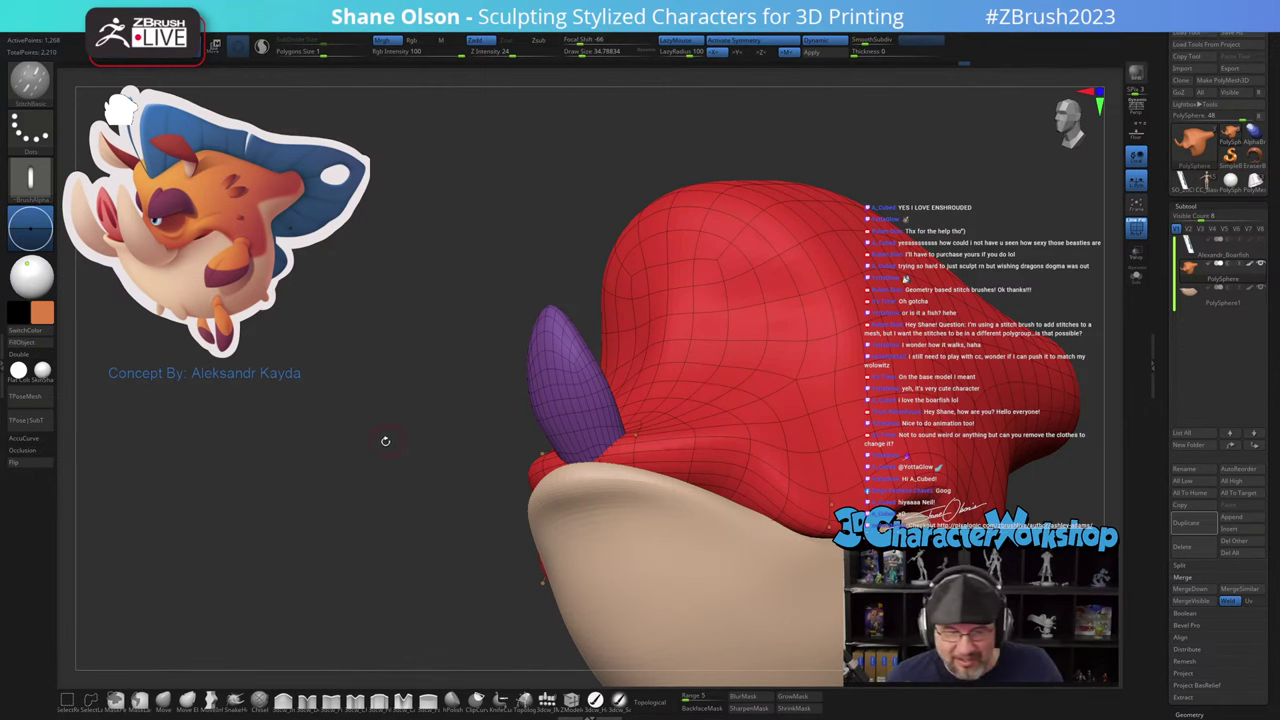
shift+drag(389, 443, 540, 440)
Step: Reduce the brush draw size to about 33 and bring the tusk's front into view
key(s)
mouse_move(877, 403)
mouse_down()
mouse_move(889, 441)
mouse_move(785, 430)
mouse_up()
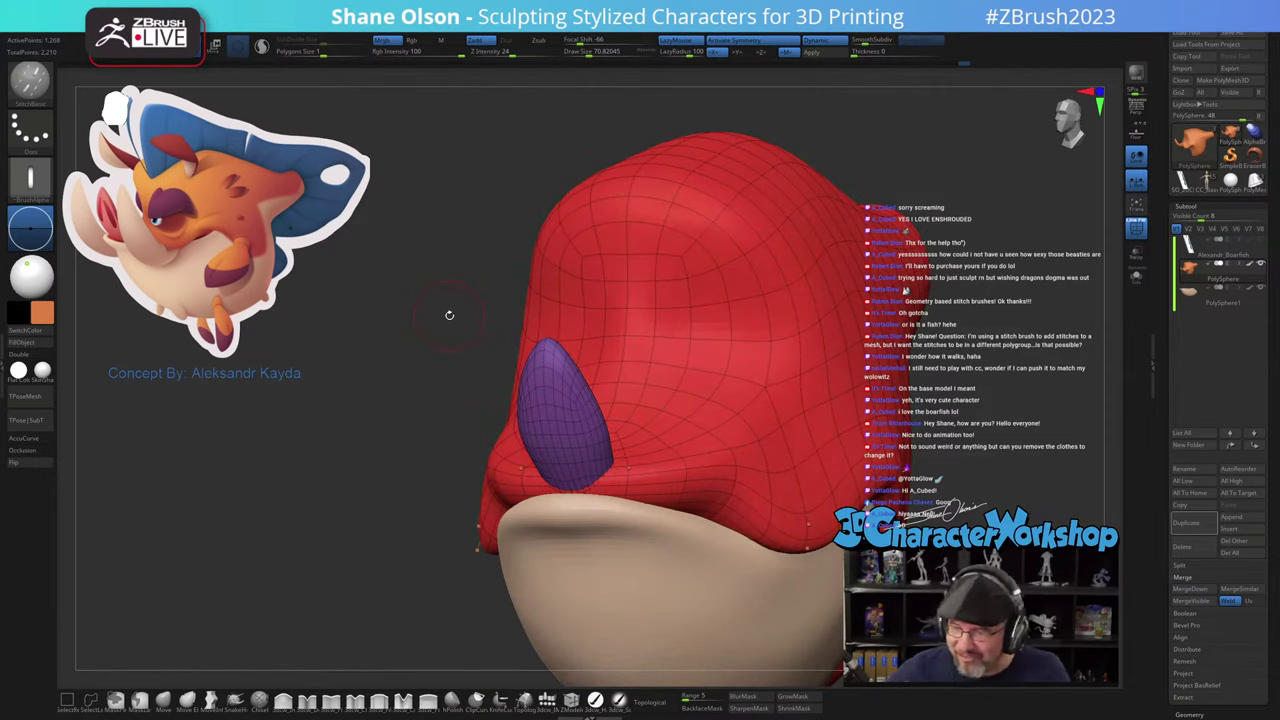
key(s)
drag(582, 439, 572, 439)
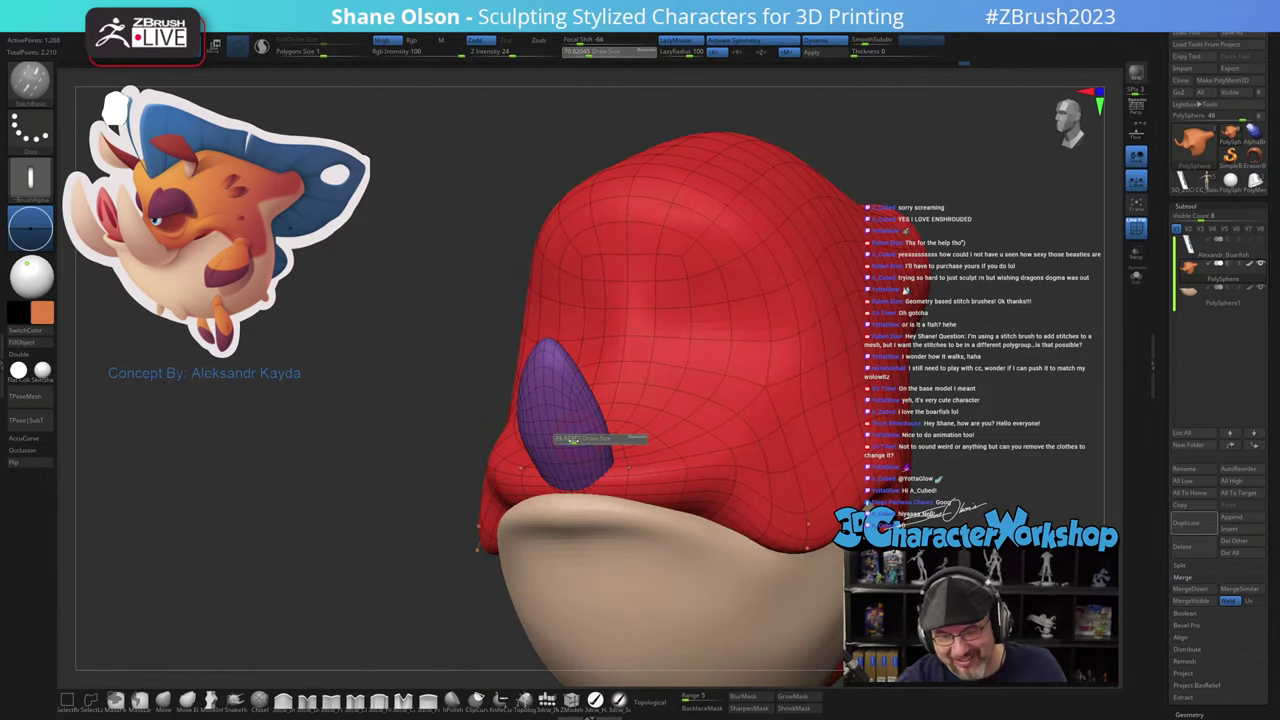
alt+right_drag(570, 426, 555, 436)
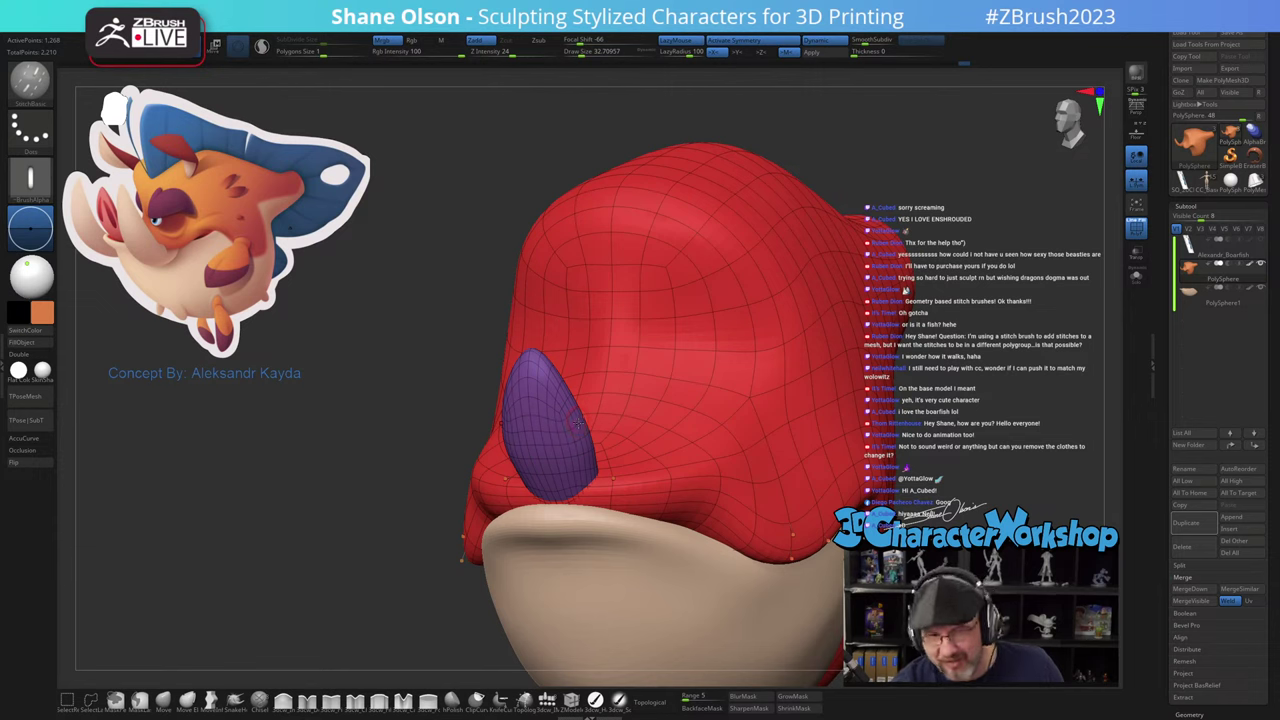
mouse_move(582, 428)
right_down()
mouse_move(567, 458)
mouse_move(557, 433)
right_up()
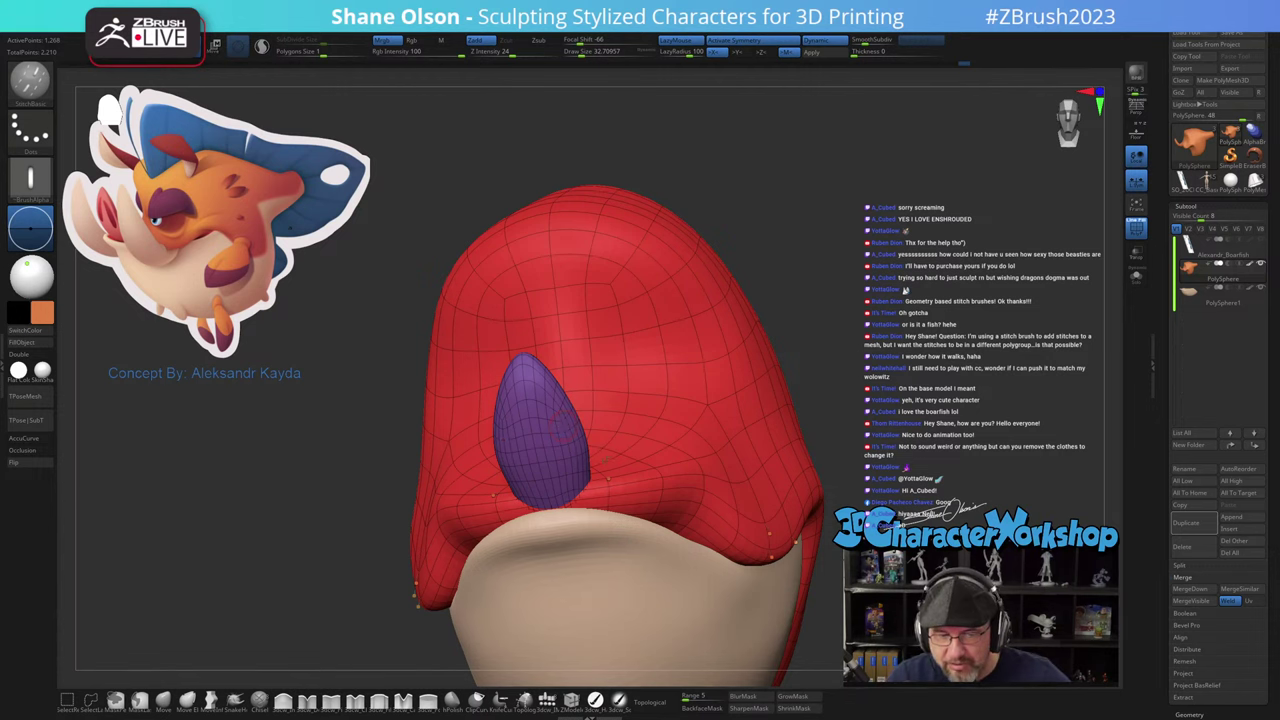
alt+right_drag(569, 436, 567, 408)
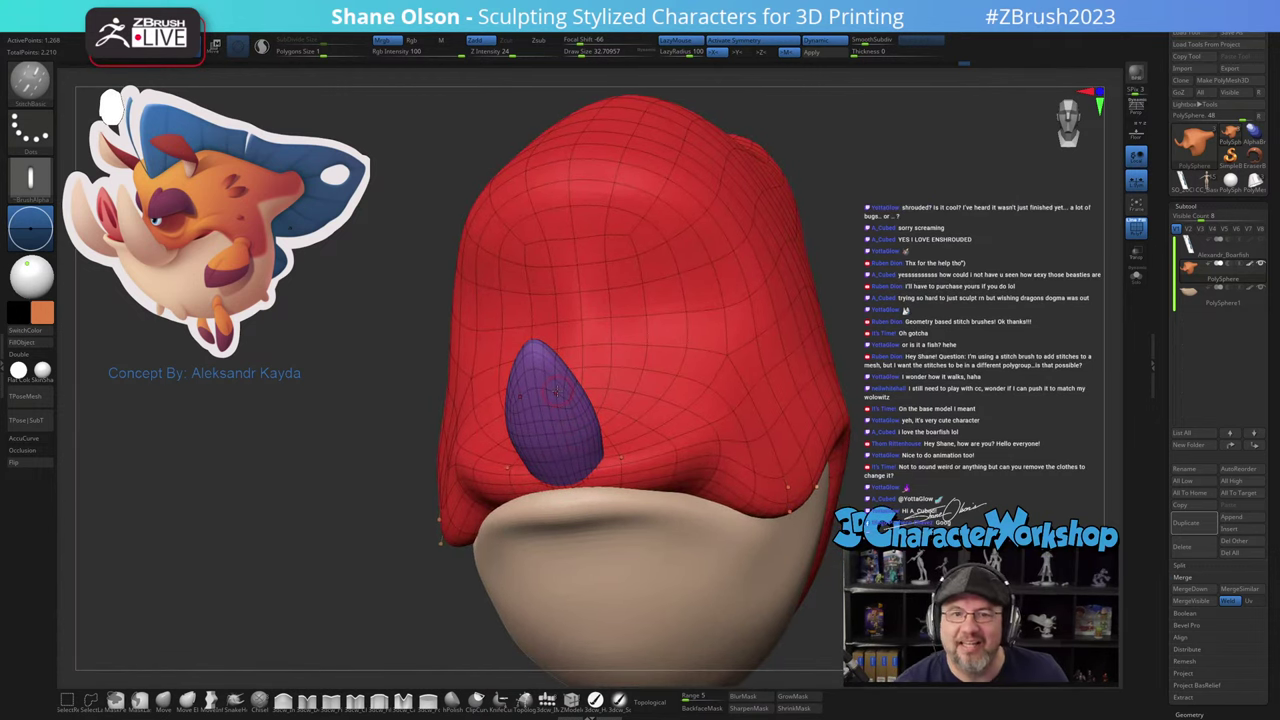
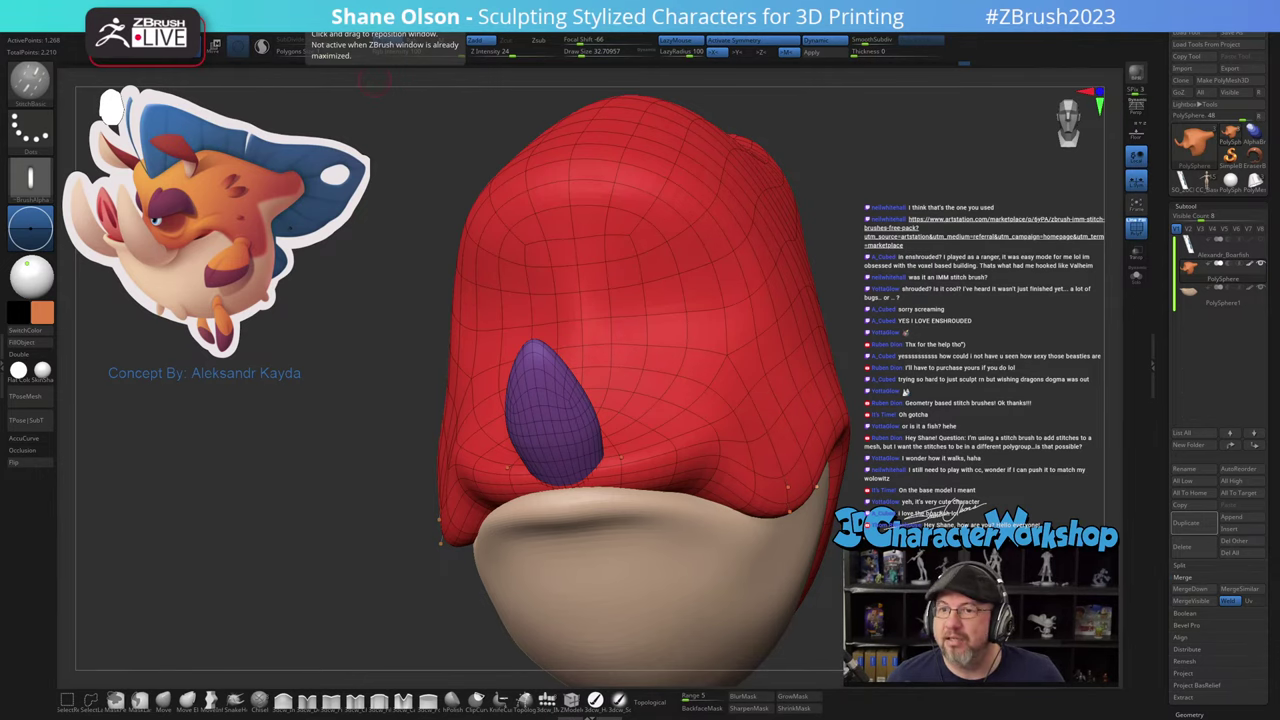
Step: Switch to the browser and examine the preview images of the Zbrush IMM Stitch Brushes - Free Pack on ArtStation
drag(837, 34, 598, 131)
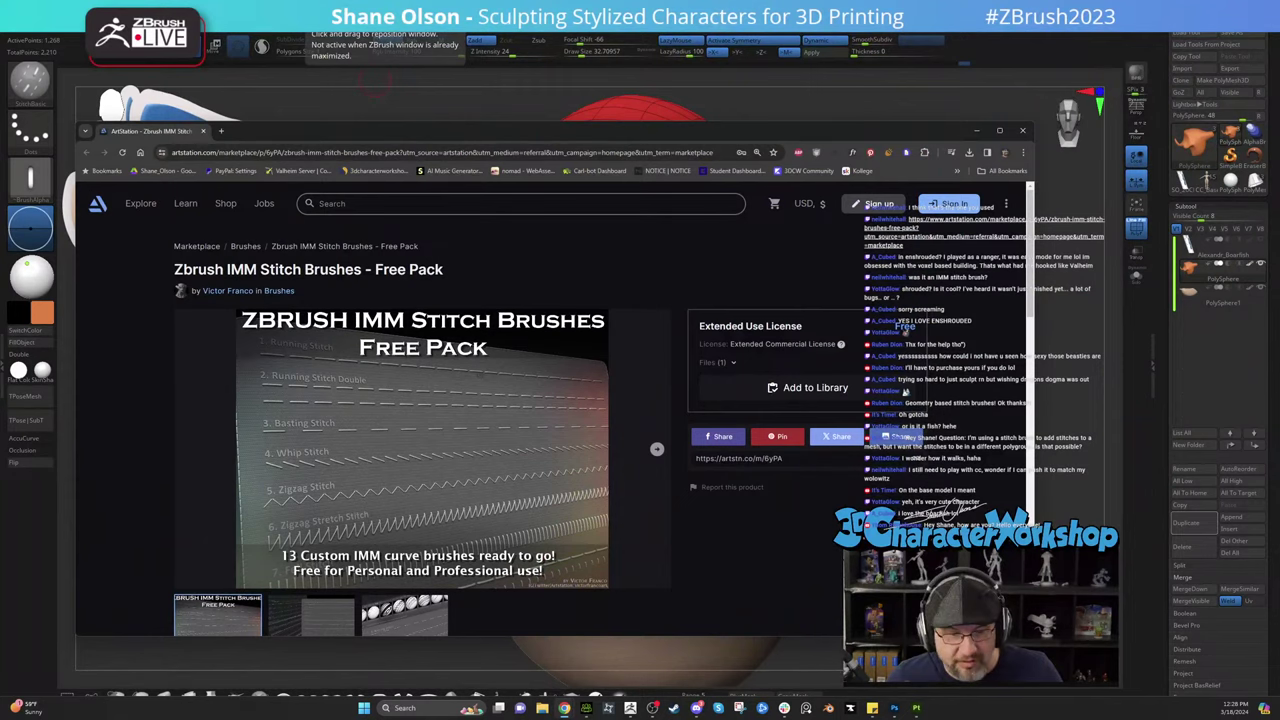
scroll(437, 390, down, 2)
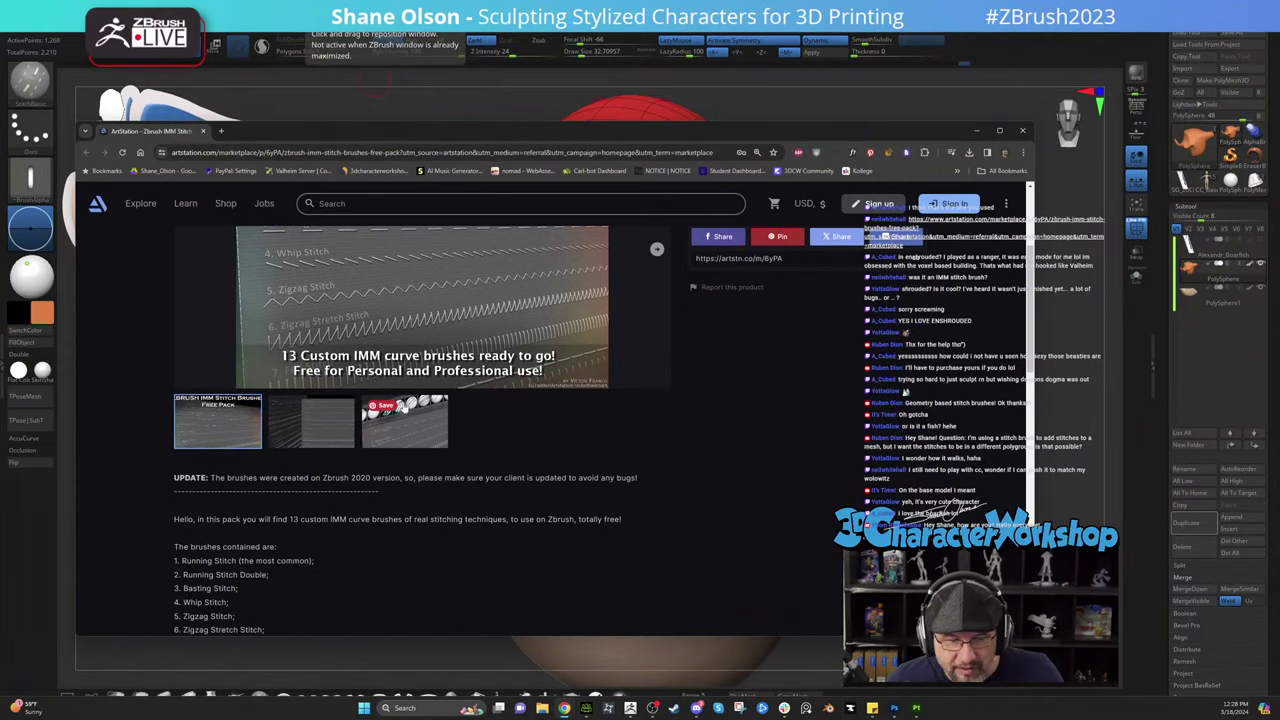
click(415, 410)
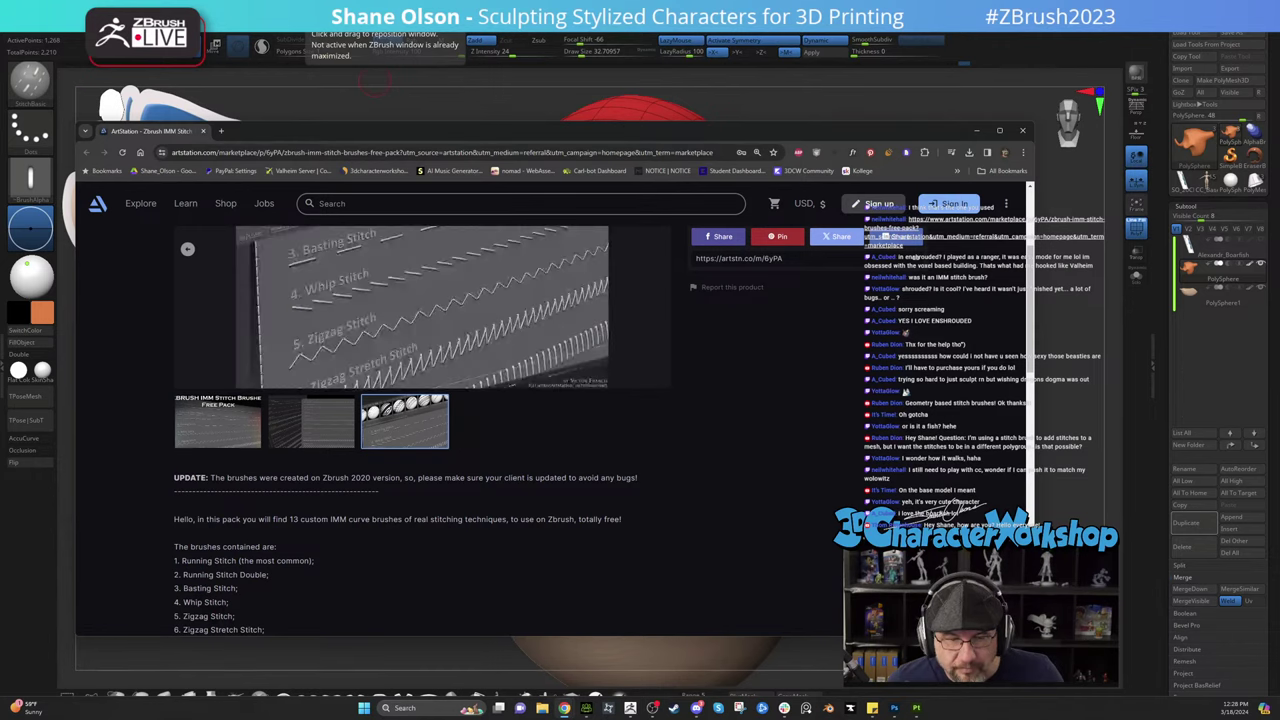
scroll(486, 330, up, 2)
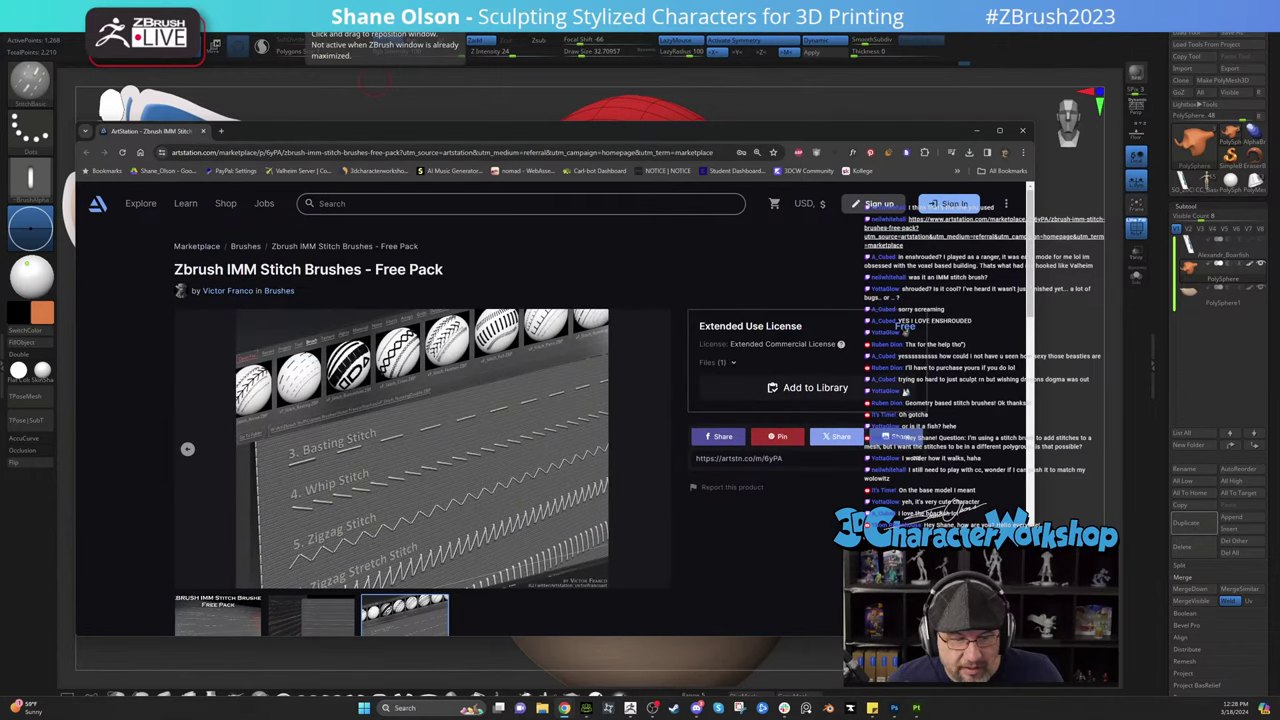
key(alt+Tab)
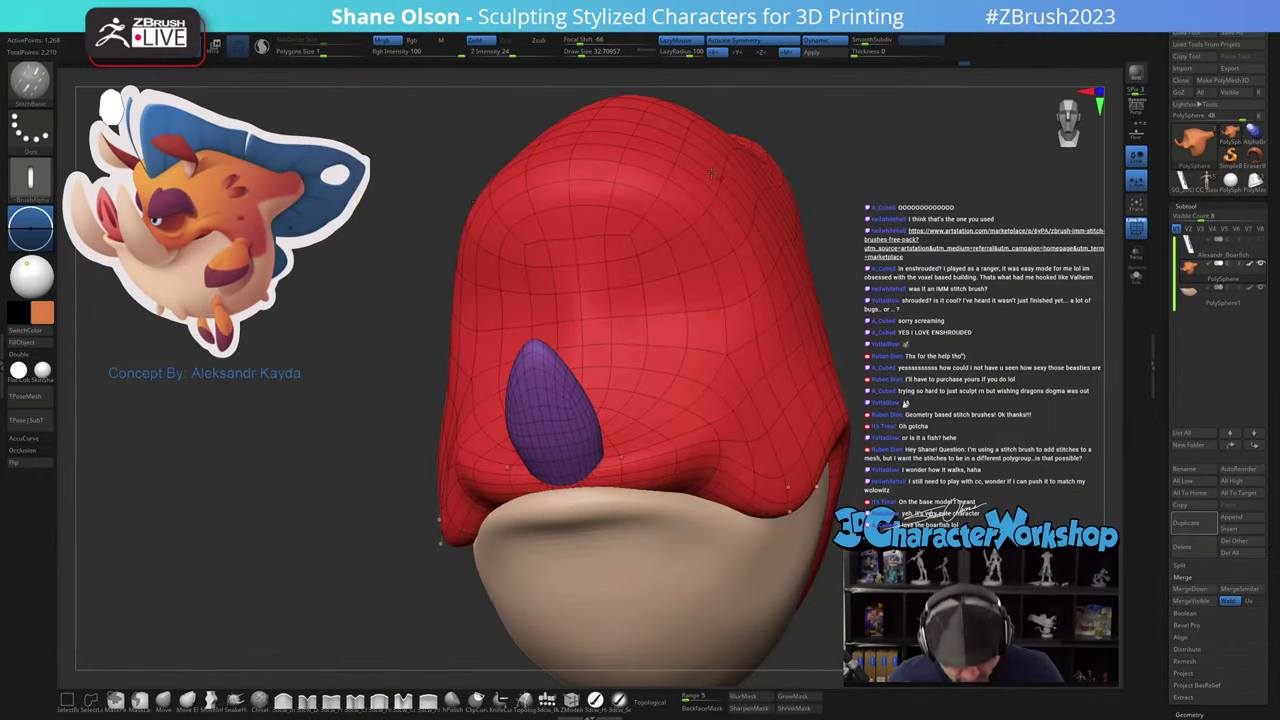
key(b)
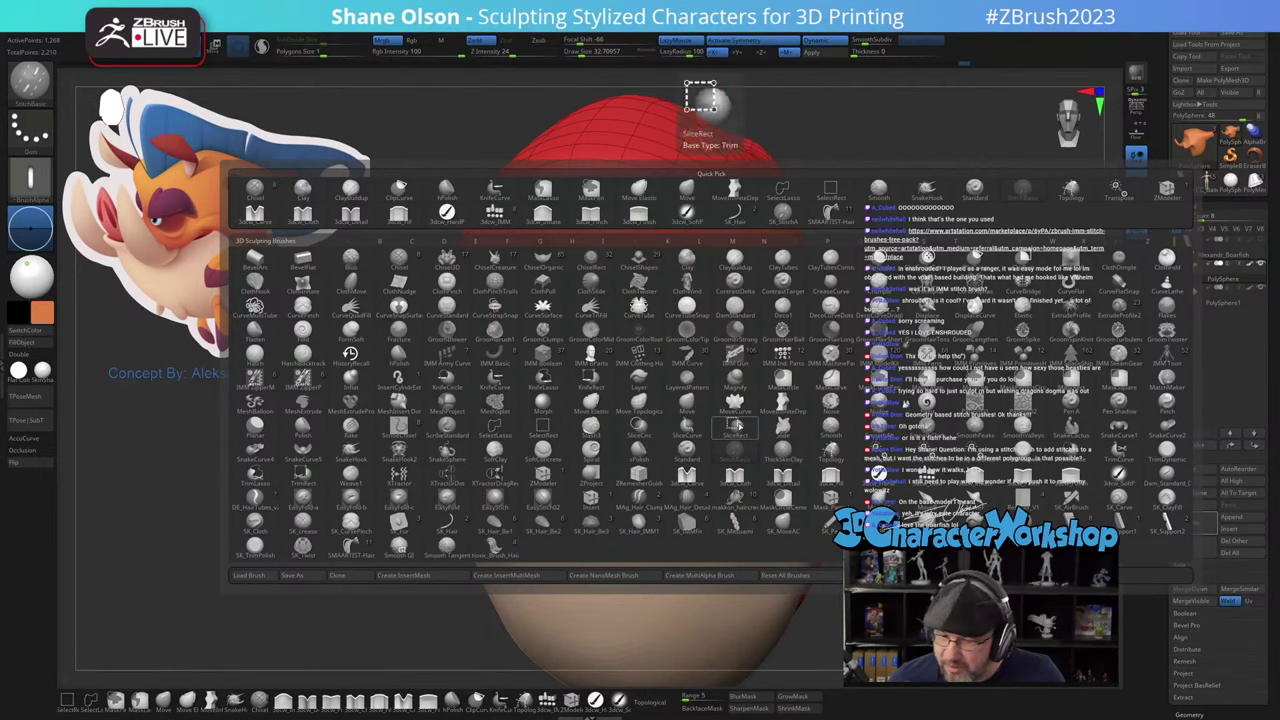
click(738, 424)
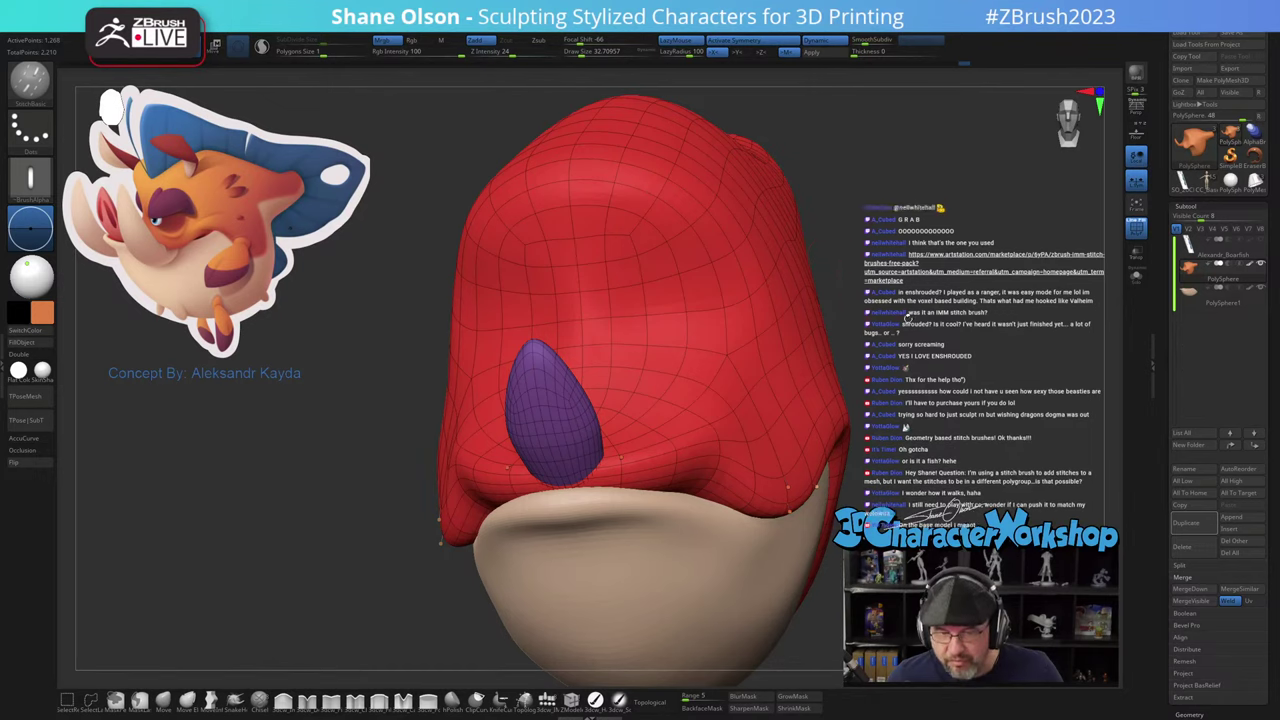
drag(845, 336, 640, 345)
drag(395, 426, 470, 412)
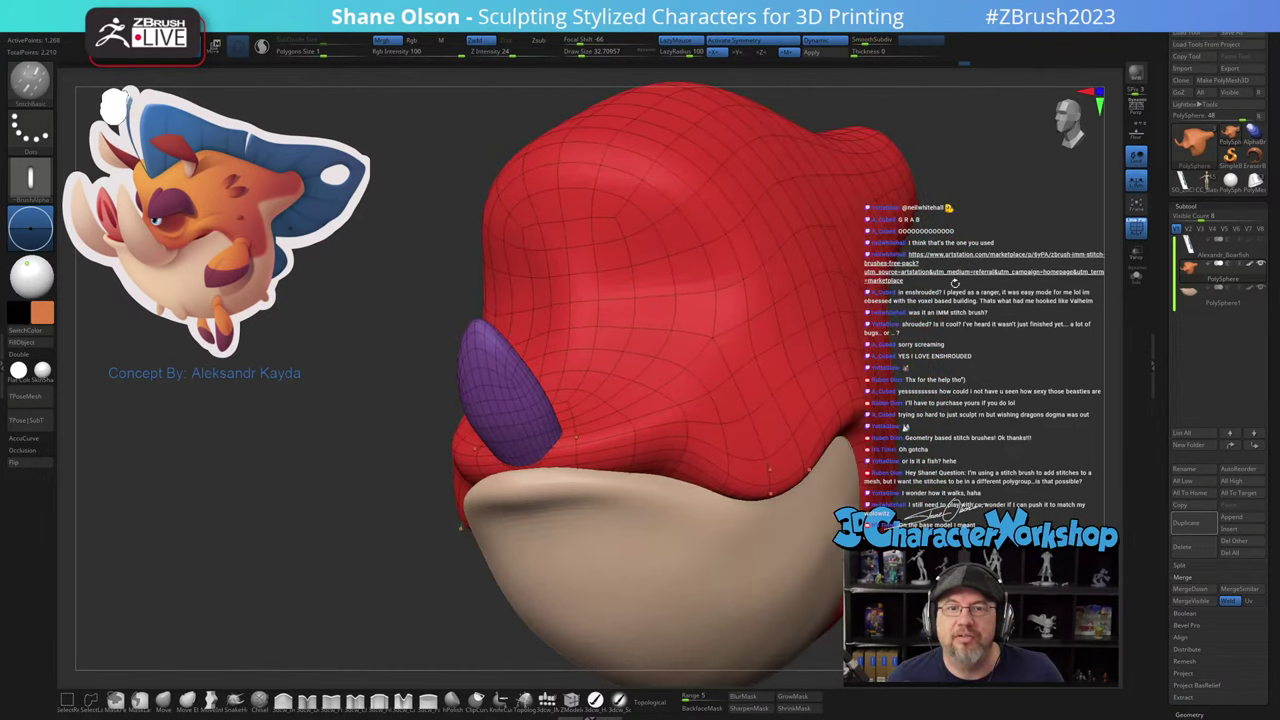
Step: Return to the ArtStation page in the browser and read through the list of brushes included in the stitch pack
key(alt+Tab)
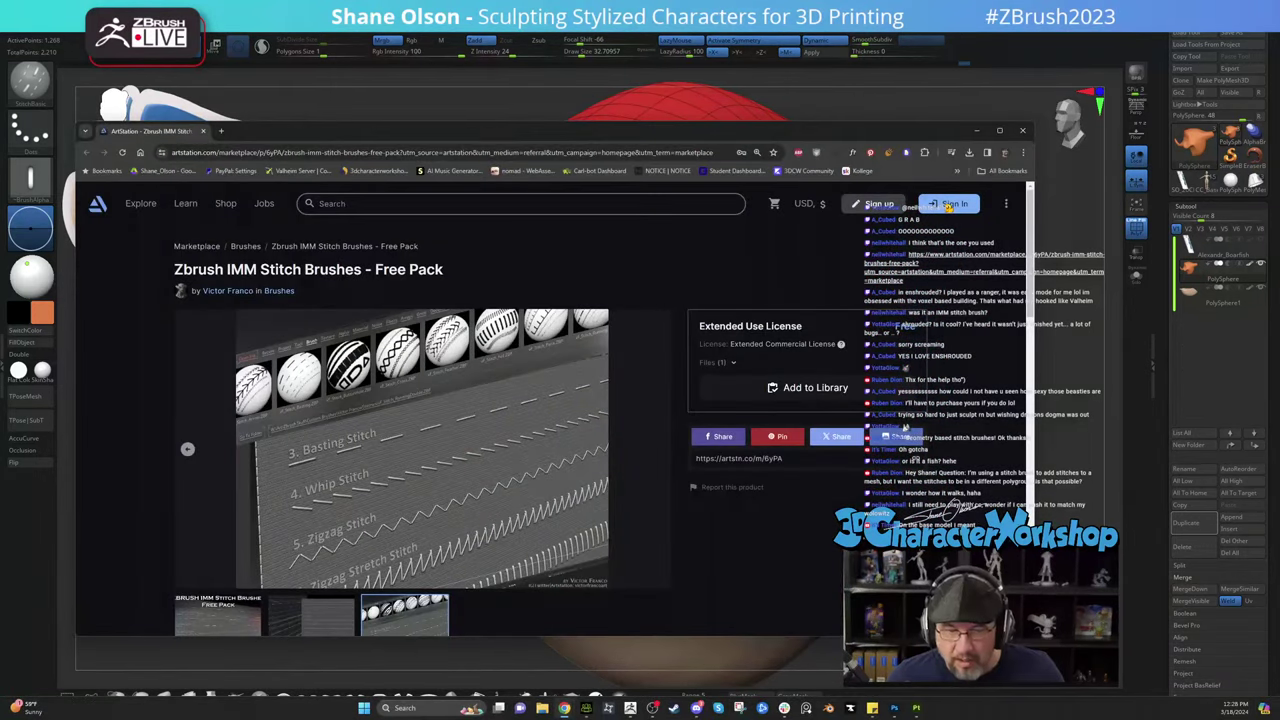
scroll(420, 420, down, 1)
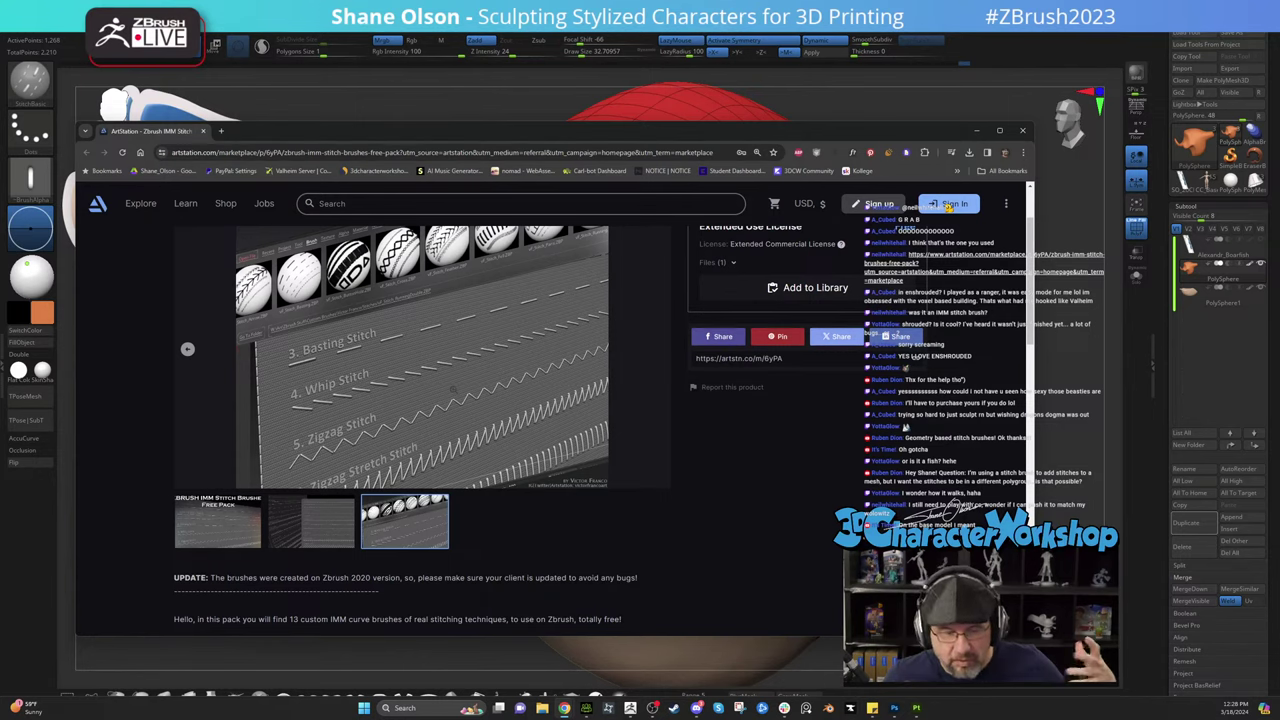
scroll(452, 389, down, 3)
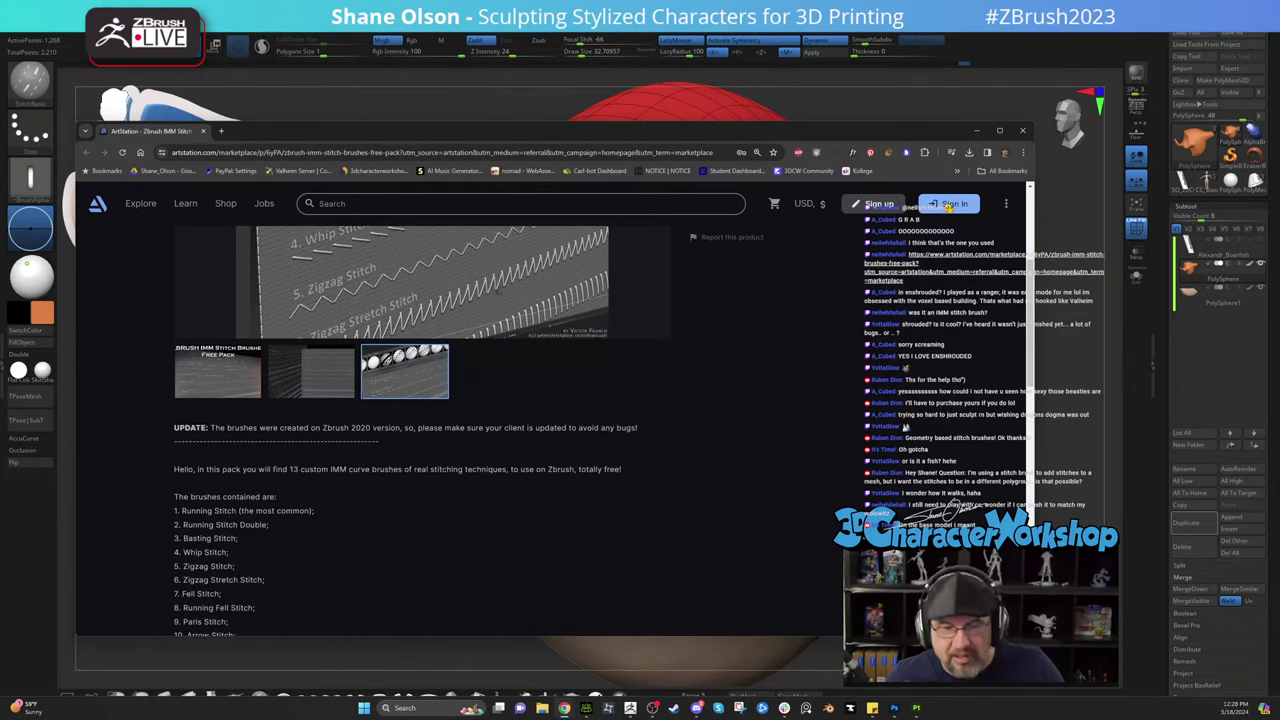
scroll(502, 300, up, 4)
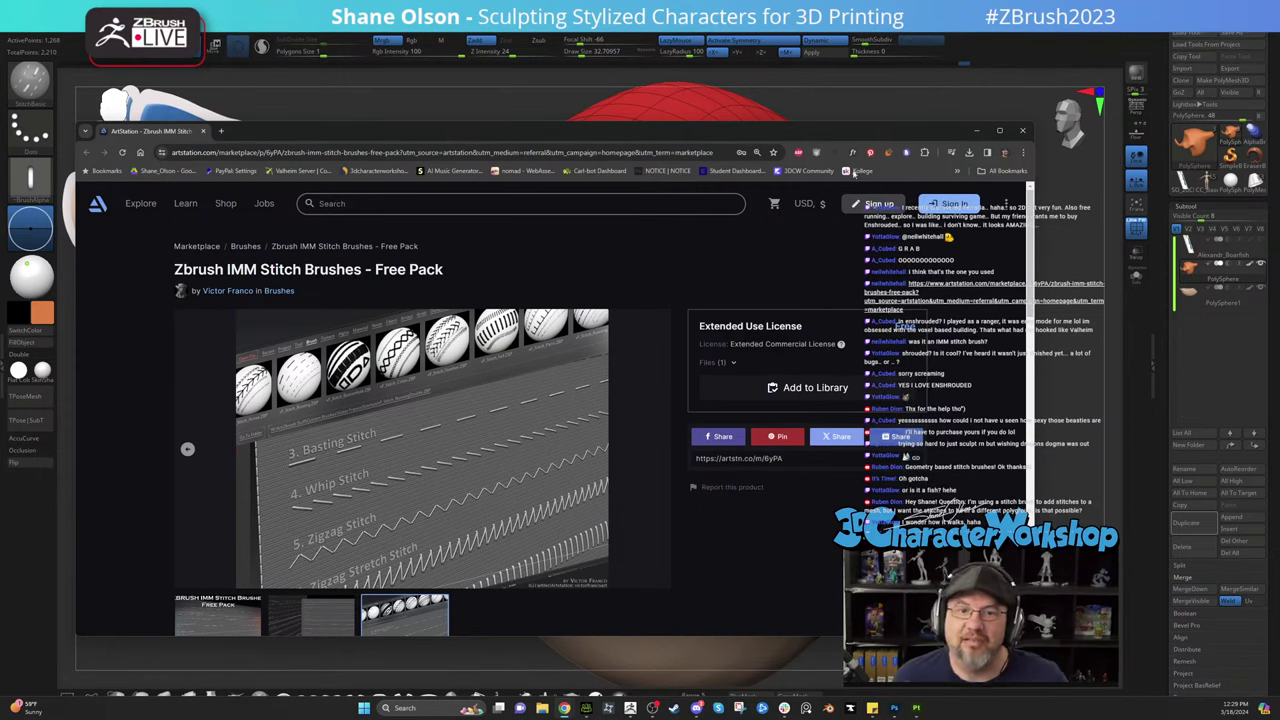
Step: Switch back to ZBrush and examine the tusk and body from the front and side
click(907, 57)
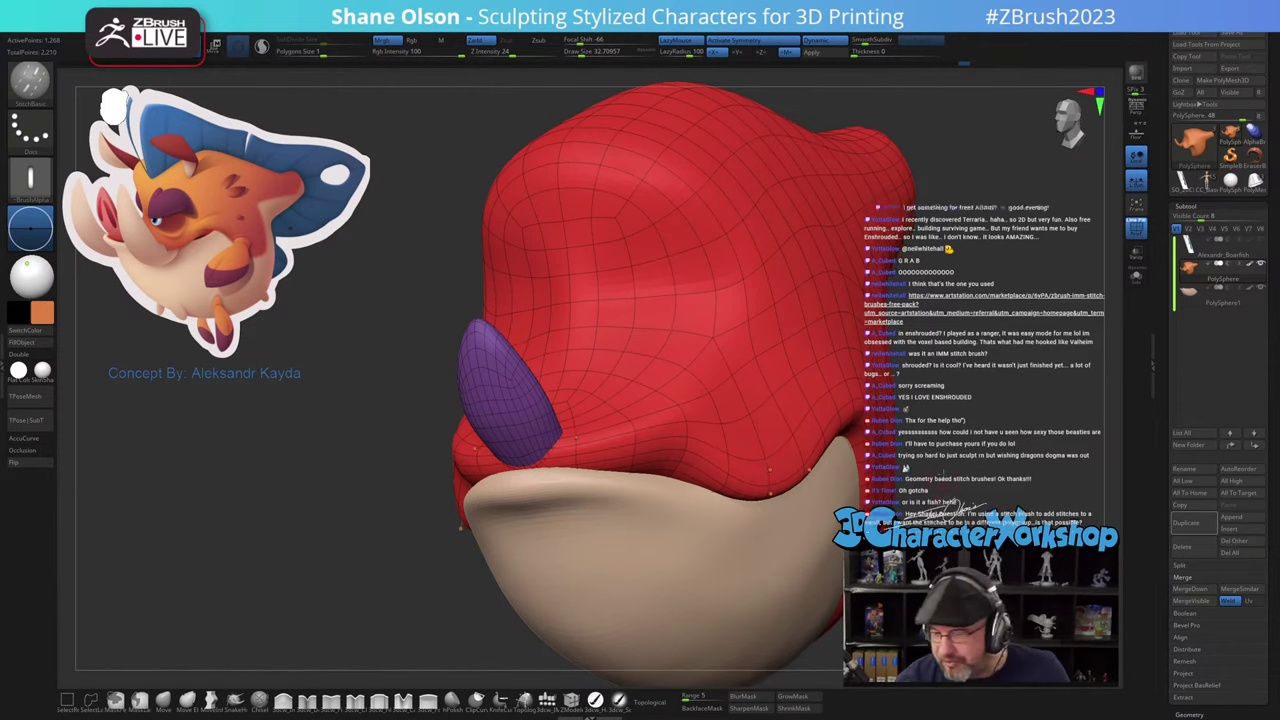
drag(945, 463, 905, 479)
mouse_move(905, 479)
right_down()
mouse_move(636, 466)
mouse_move(616, 428)
mouse_move(612, 454)
mouse_move(680, 454)
mouse_move(647, 436)
right_up()
mouse_move(646, 436)
mouse_down()
mouse_move(604, 382)
mouse_move(621, 425)
mouse_up()
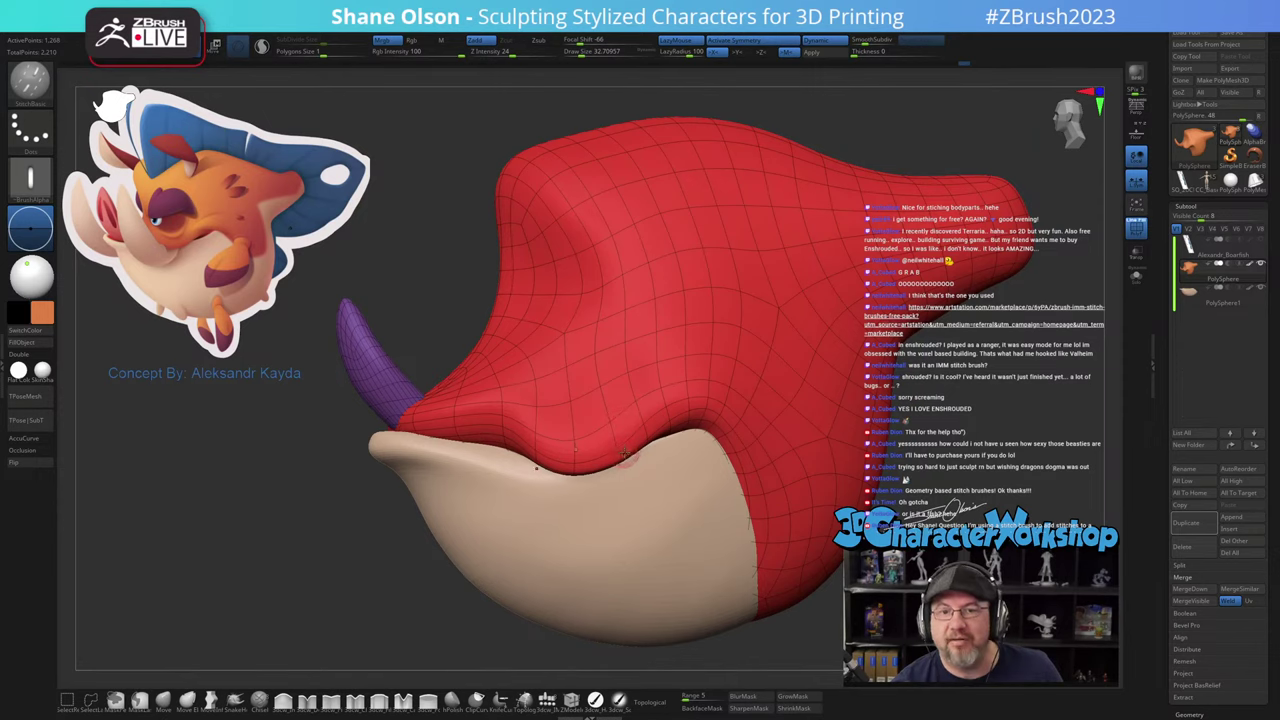
Step: Look through the Zbrush IMM Stitch Brushes - Free Pack page in the browser once more, and return to ZBrush
key(alt+Tab)
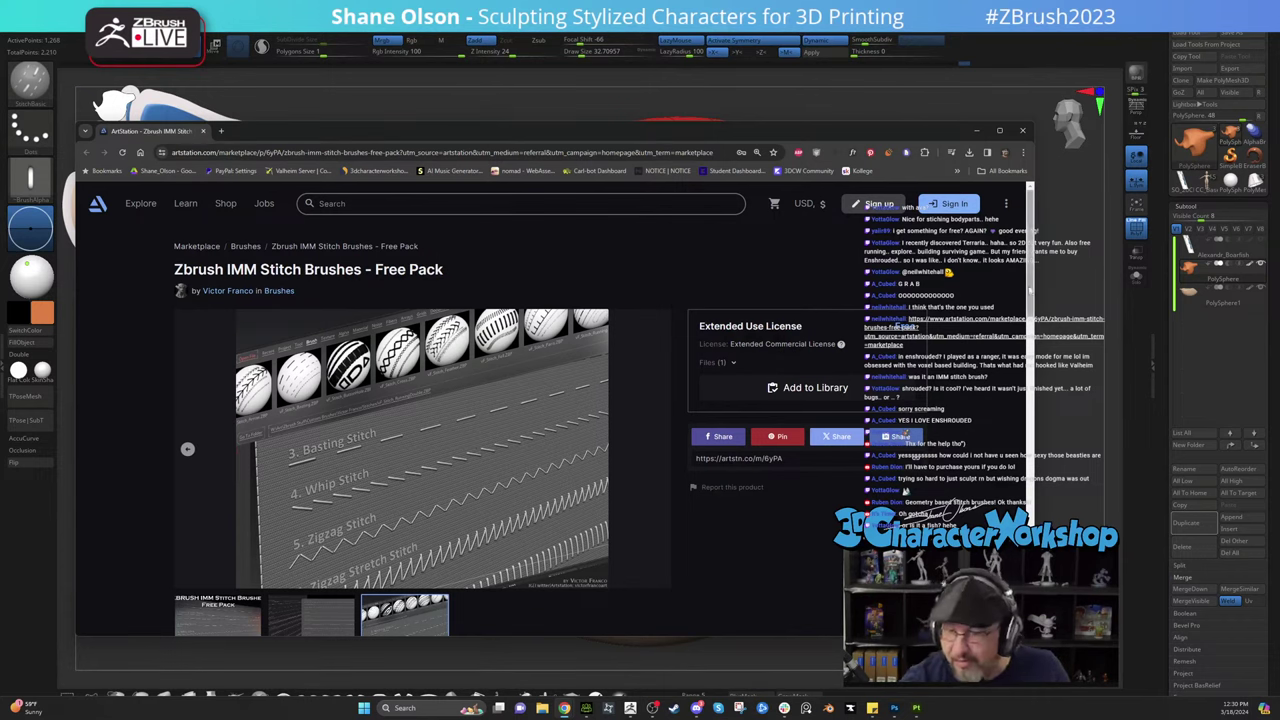
scroll(904, 491, down, 10)
scroll(904, 491, up, 10)
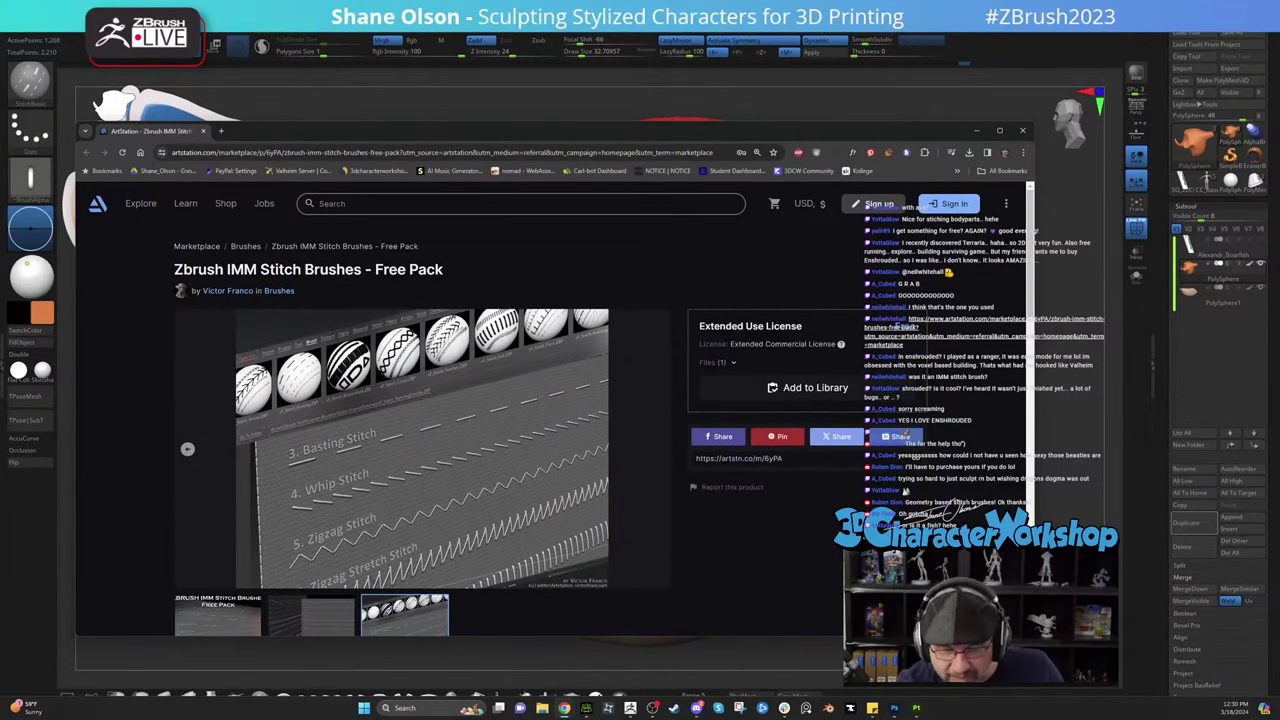
key(alt+Tab)
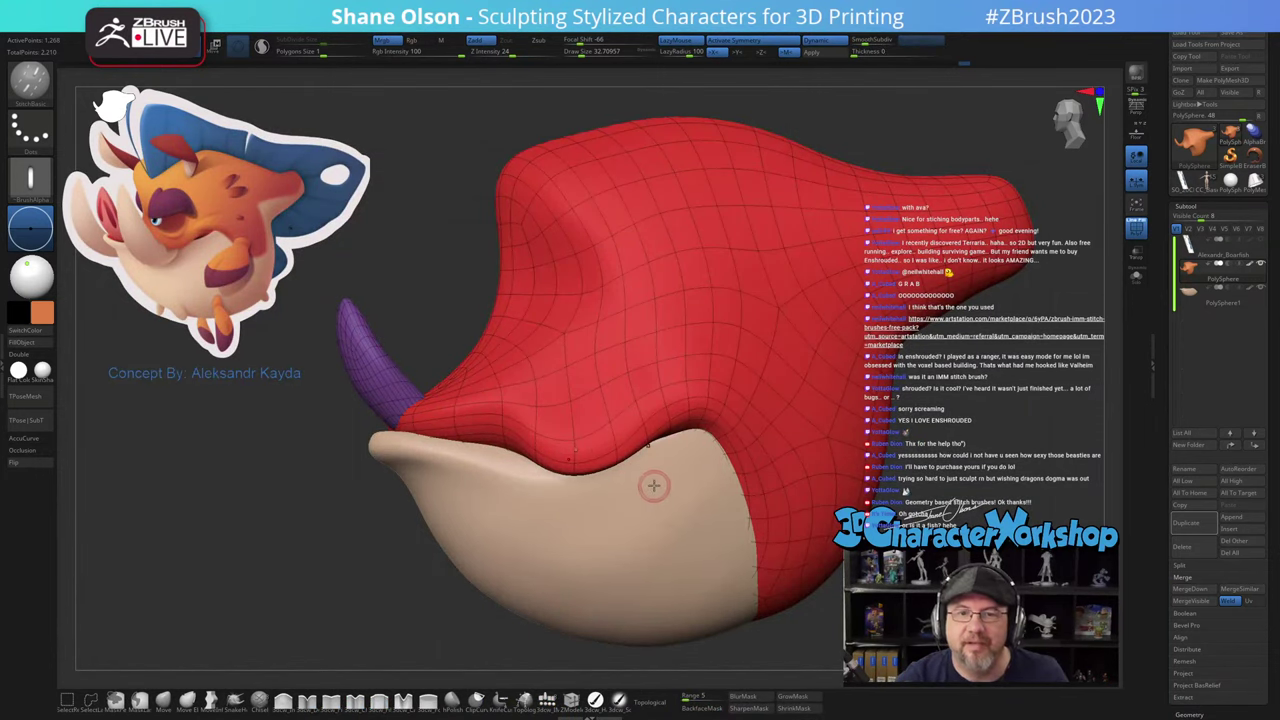
Step: Select the Move brush and set its draw size to about 44 for work on the tusk
right_drag(651, 452, 667, 449)
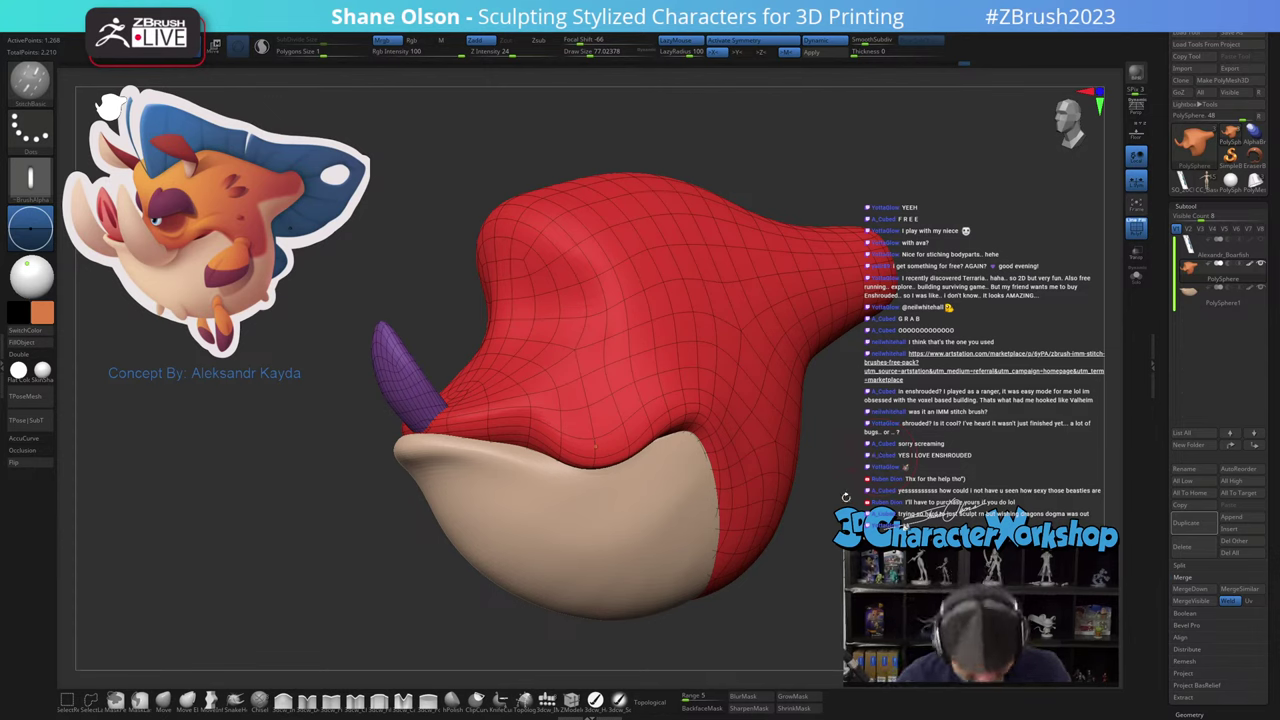
drag(844, 500, 845, 489)
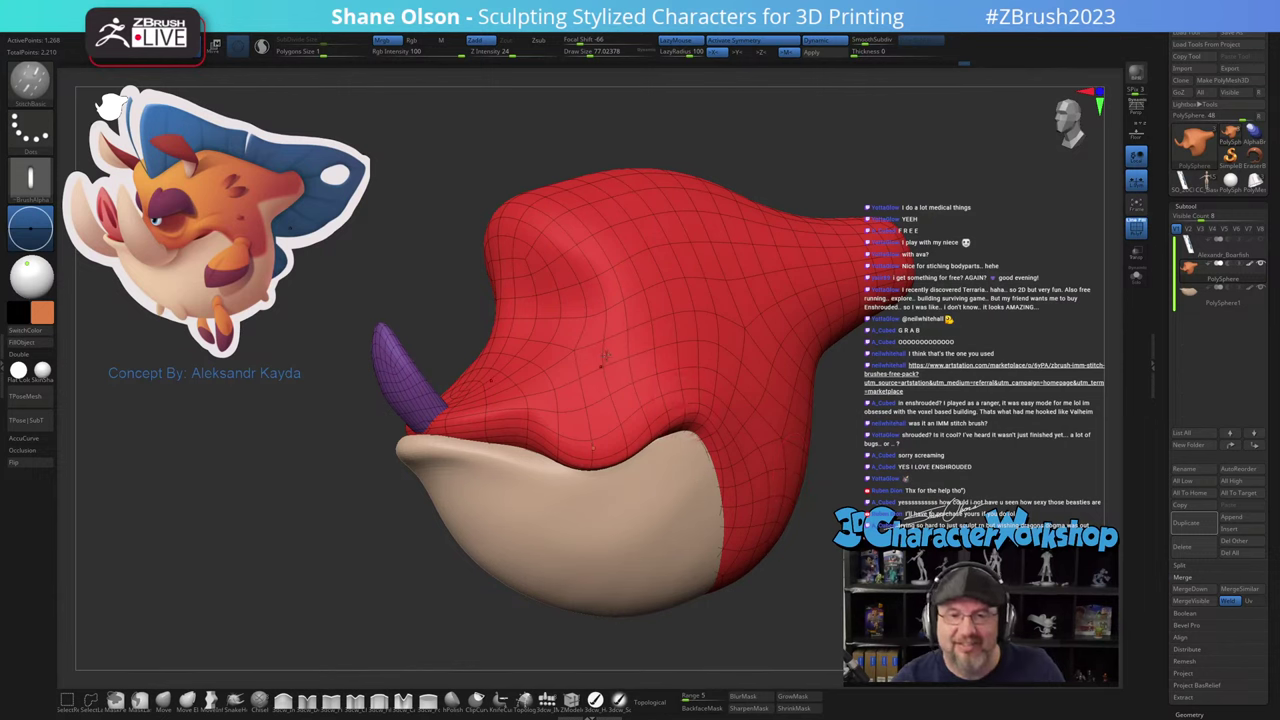
mouse_move(610, 351)
right_down()
mouse_move(606, 318)
mouse_move(614, 334)
right_up()
drag(895, 397, 921, 433)
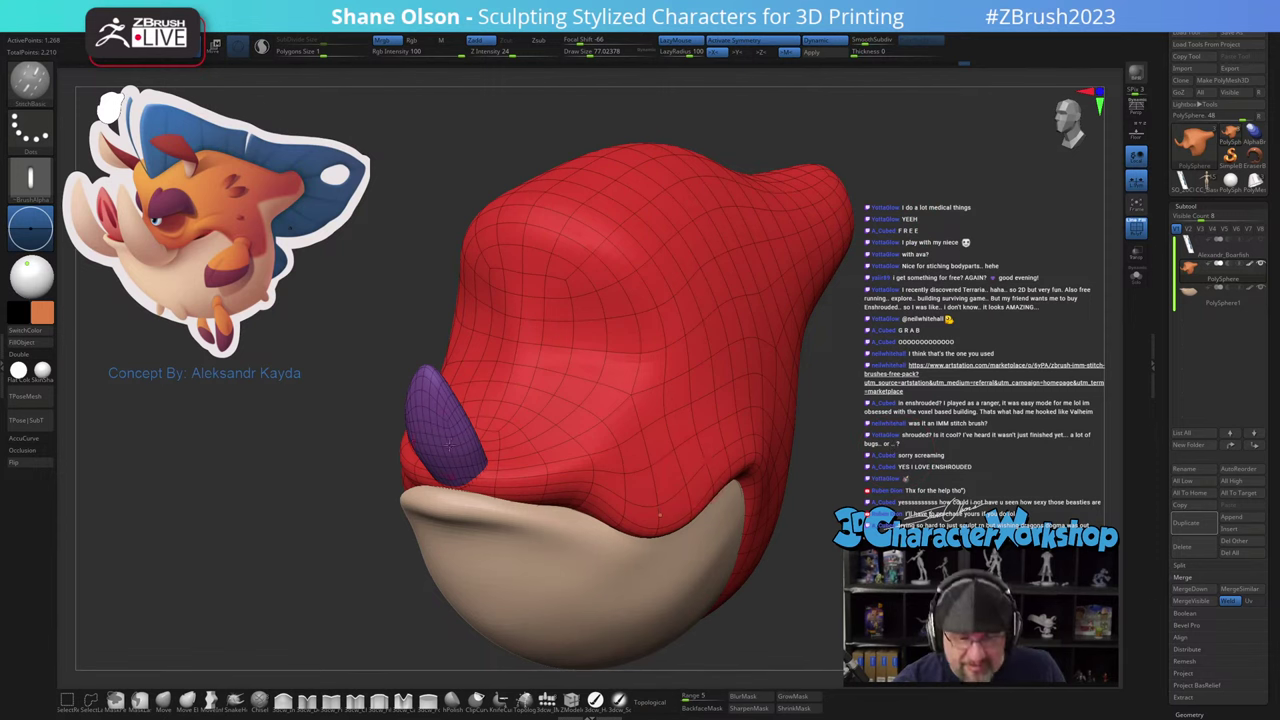
key(s)
drag(453, 444, 448, 444)
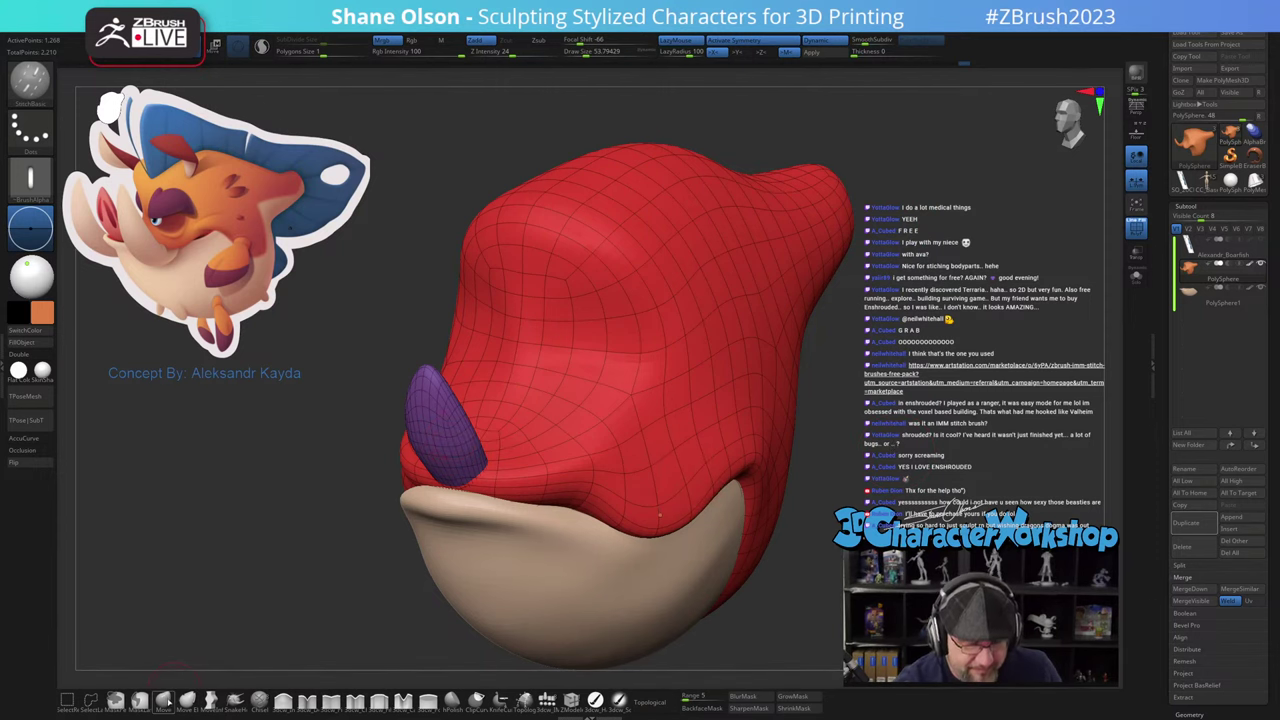
click(168, 701)
mouse_move(307, 450)
ctrl+right_down()
mouse_move(309, 474)
mouse_move(365, 460)
ctrl+right_up()
key(s)
drag(364, 462, 361, 462)
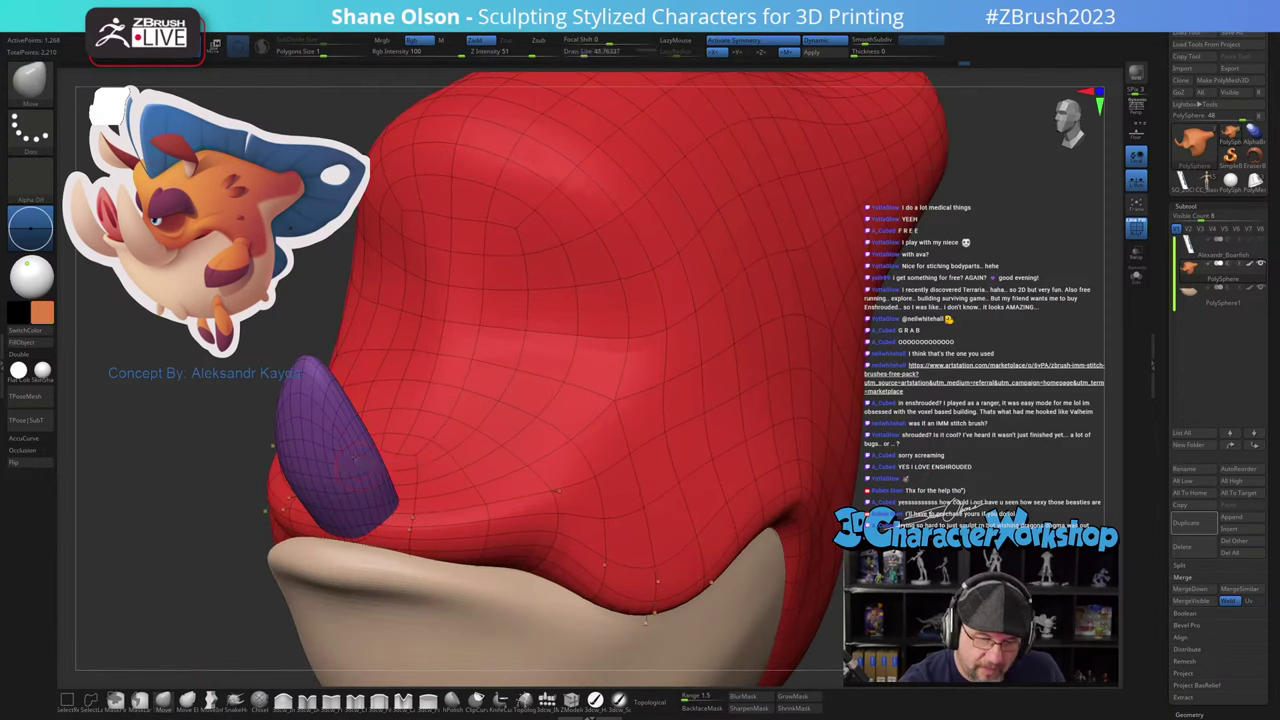
Step: Push shallow grooves into the front surface of the tusk with the Move brush
mouse_move(361, 462)
alt+right_down()
mouse_move(490, 488)
mouse_move(470, 482)
alt+right_up()
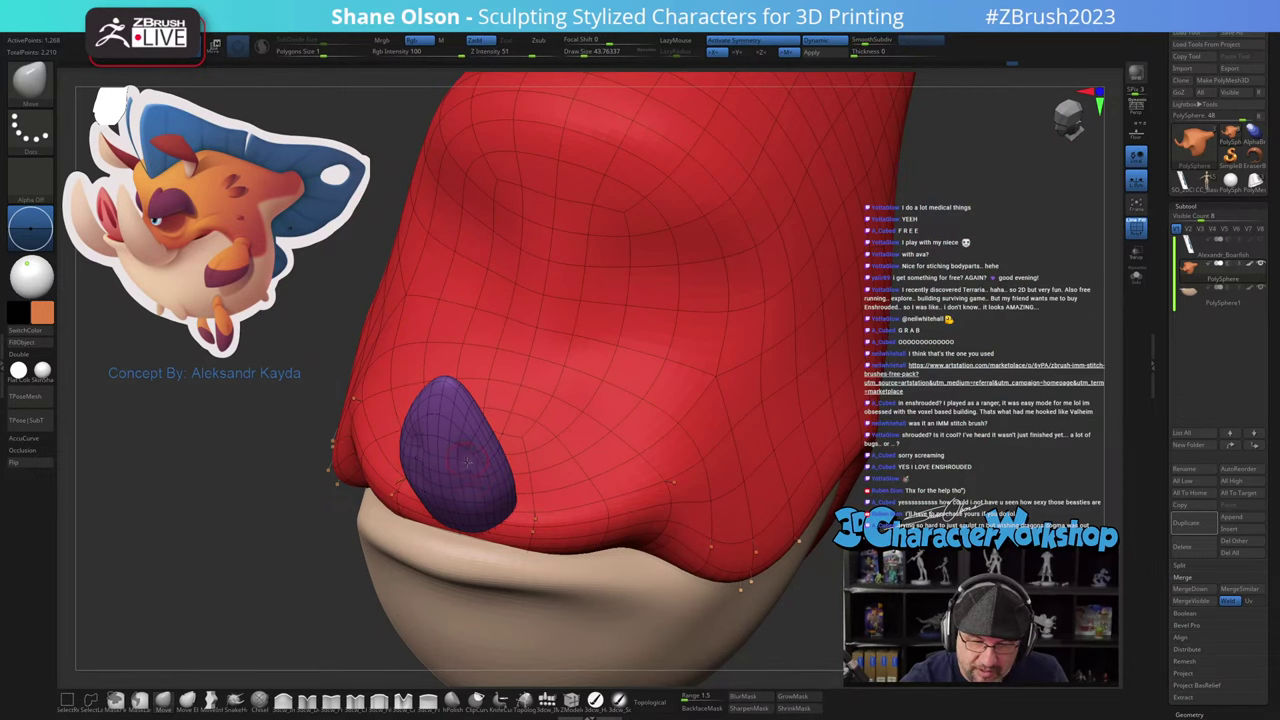
right_drag(467, 459, 408, 521)
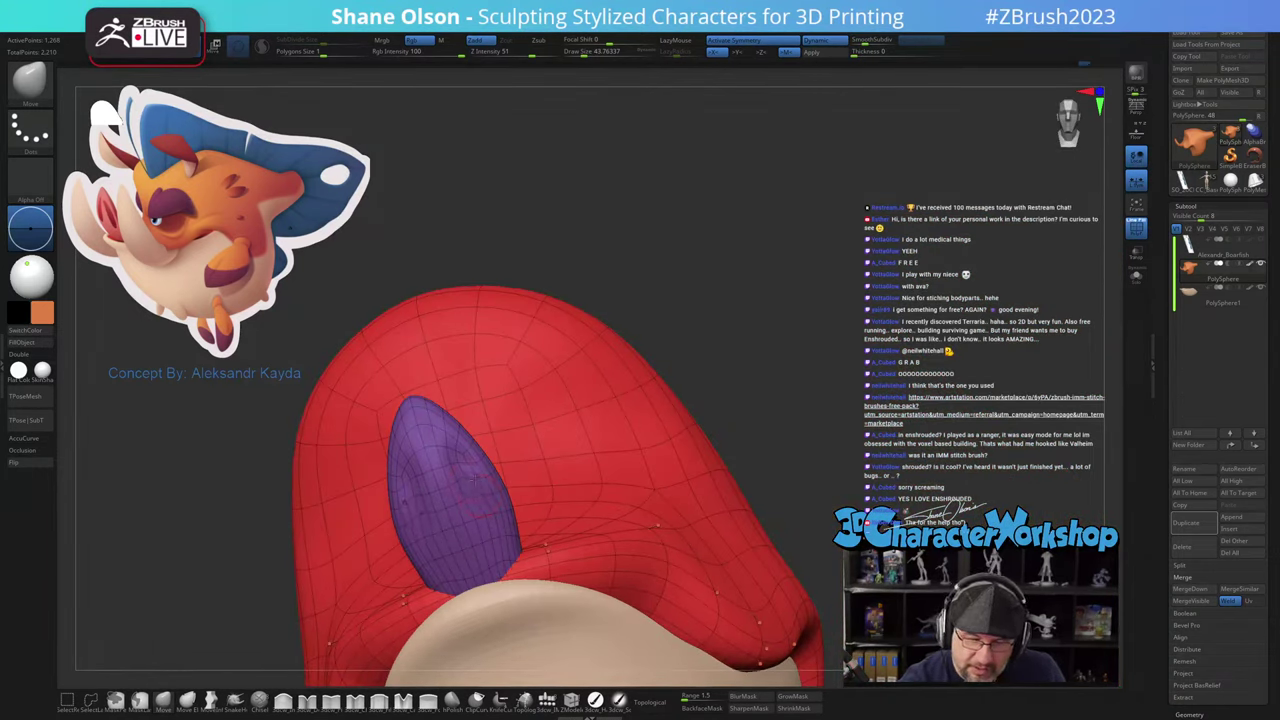
right_drag(482, 495, 537, 458)
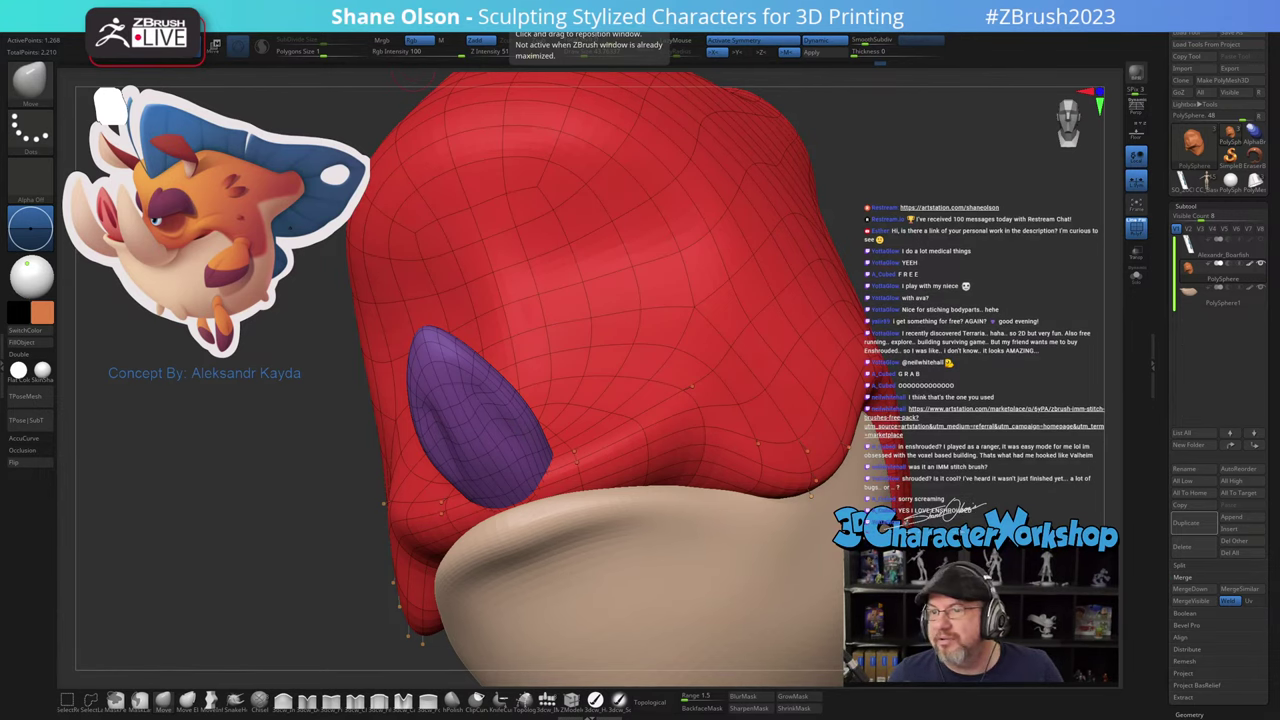
Step: Browse the character gallery of the artist's ArtStation portfolio in the browser, and return to ZBrush
drag(532, 184, 562, 113)
scroll(566, 372, down, 5)
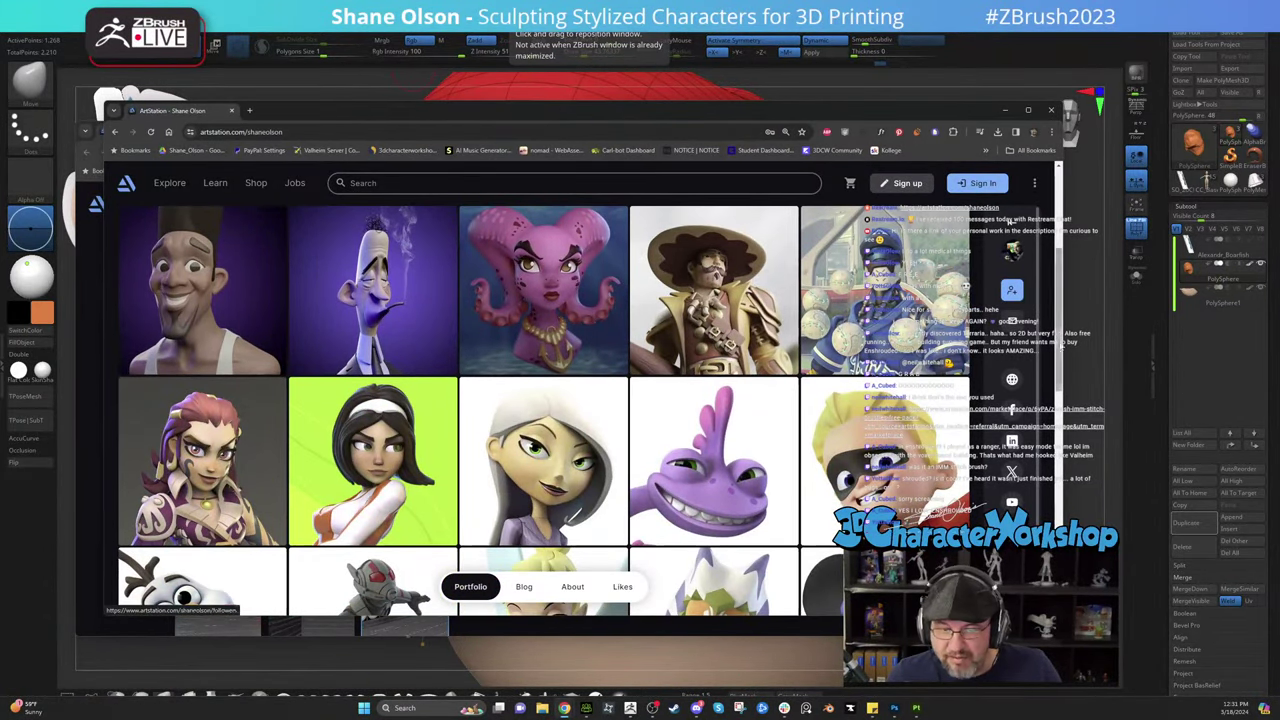
scroll(781, 399, down, 1)
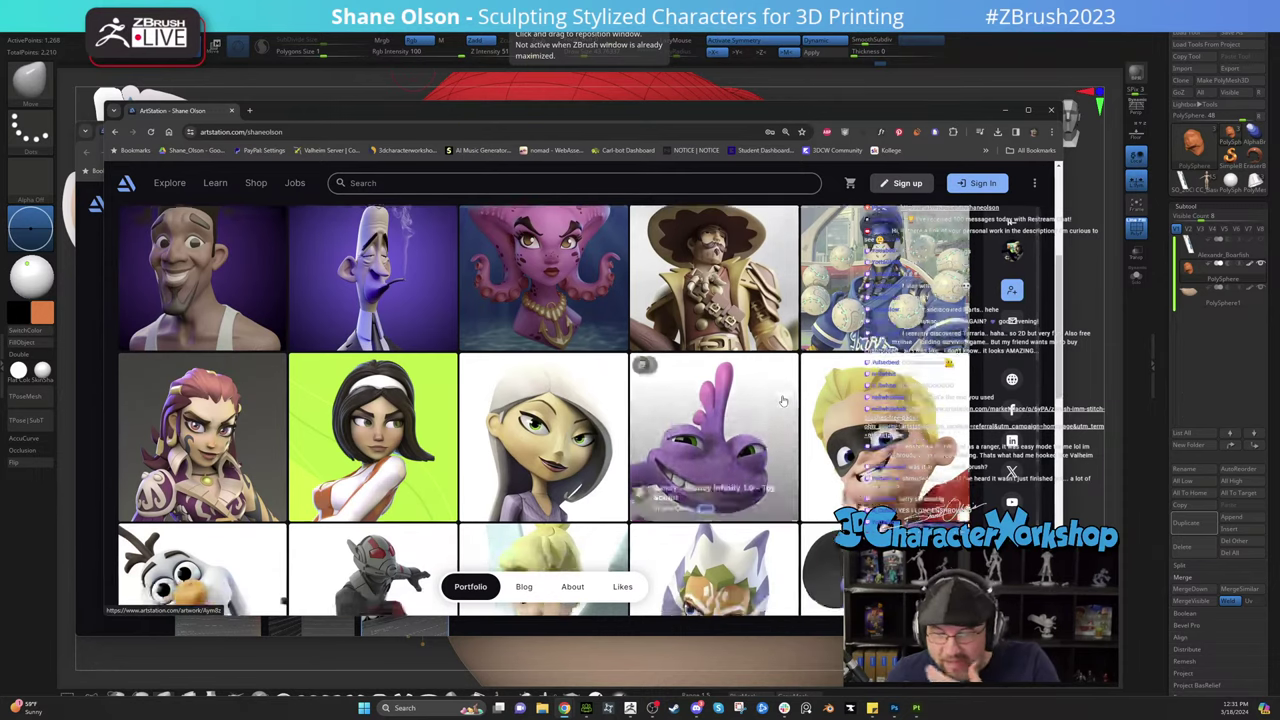
scroll(768, 396, up, 1)
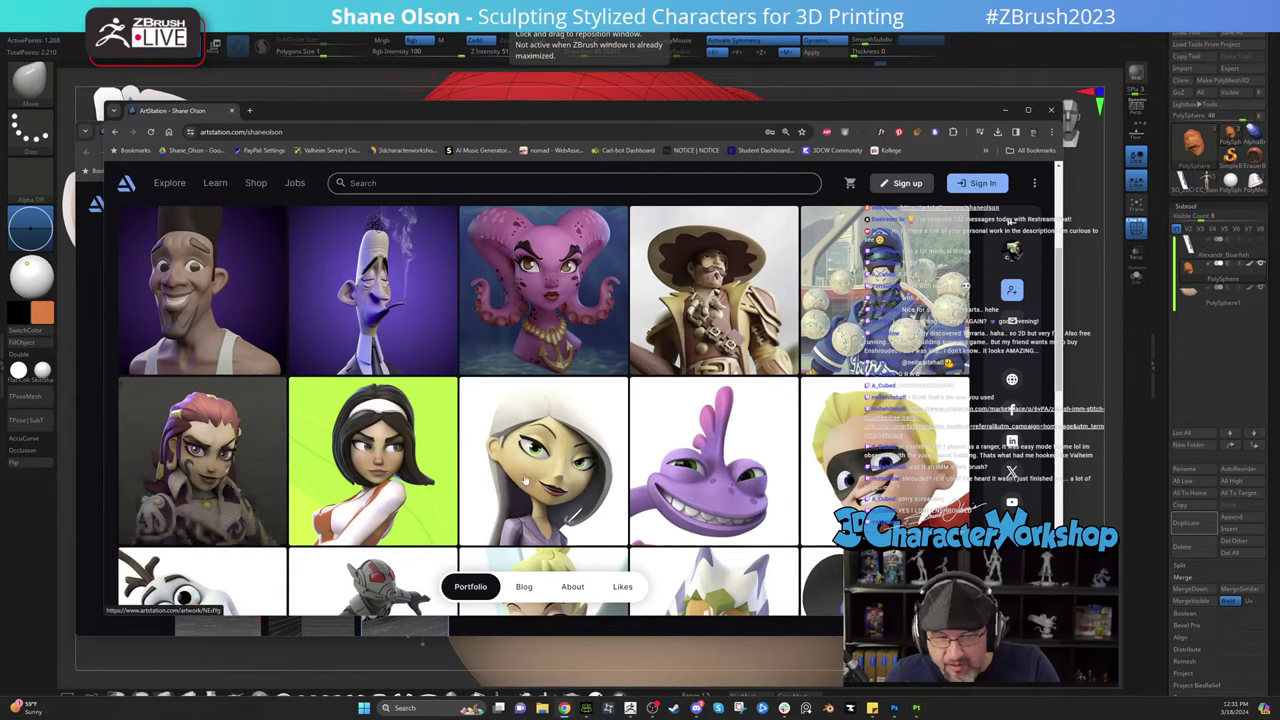
scroll(458, 400, down, 1)
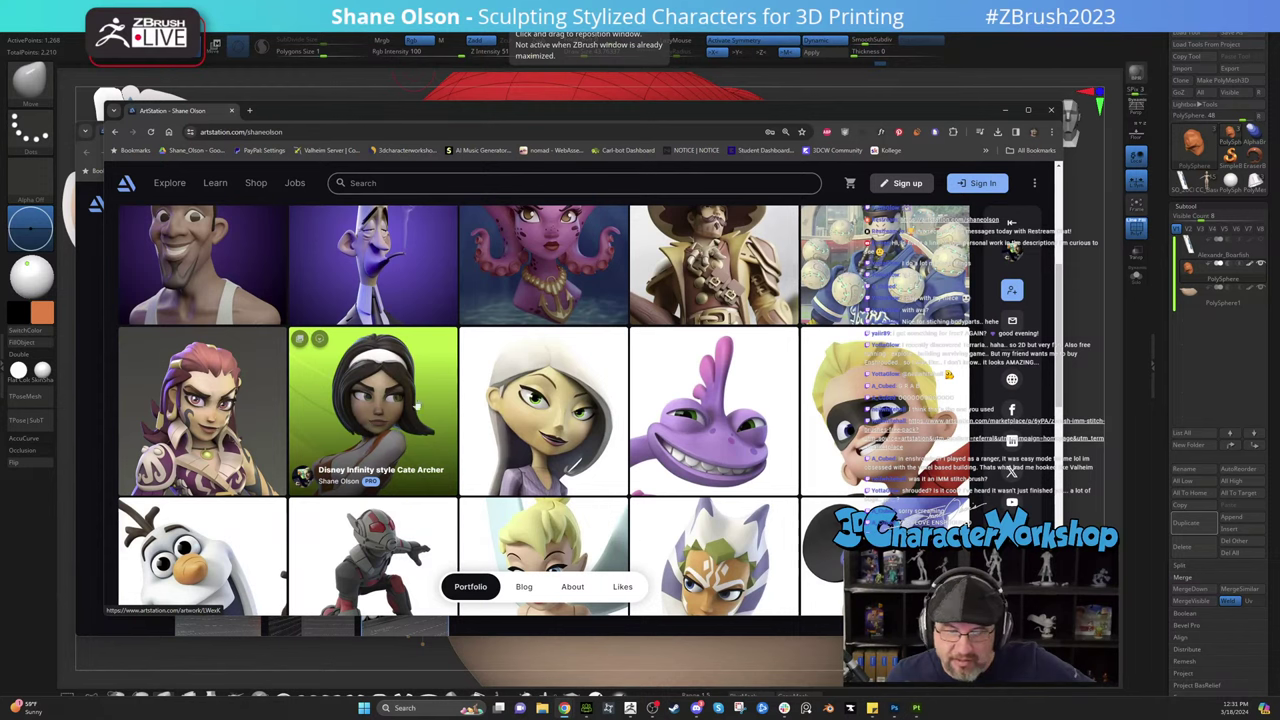
scroll(767, 234, down, 3)
scroll(767, 234, down, 5)
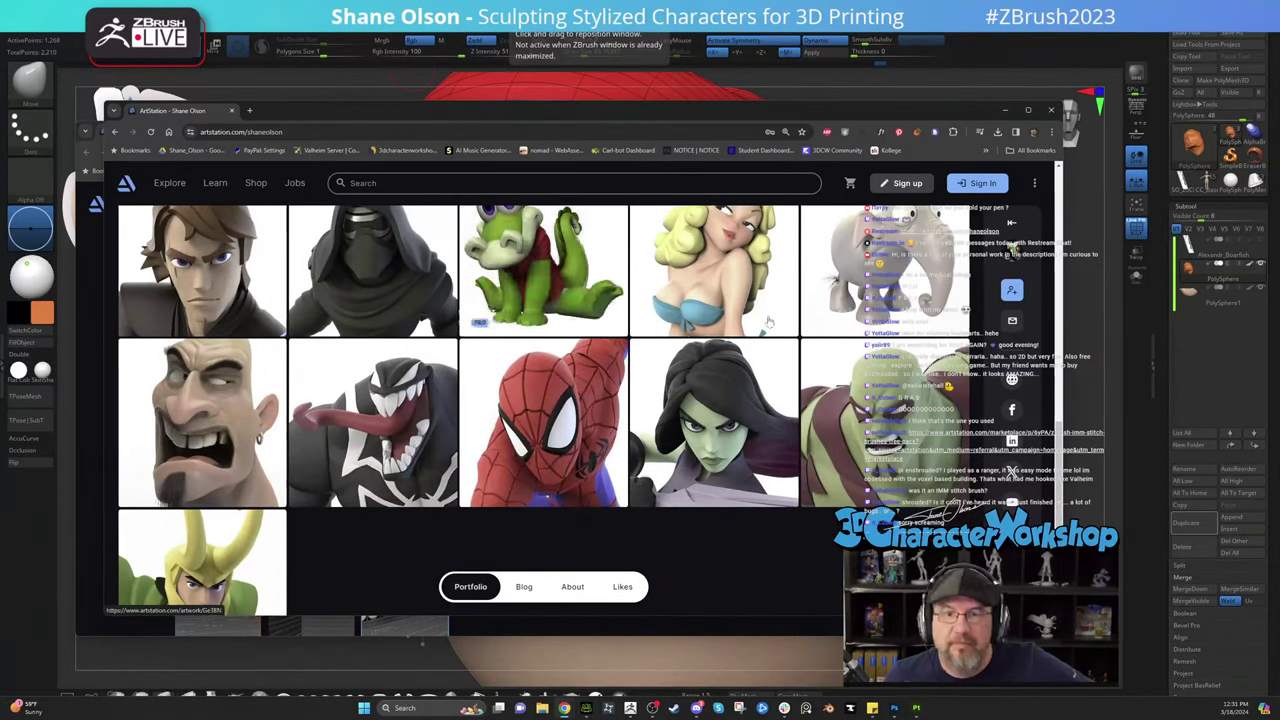
scroll(752, 316, down, 1)
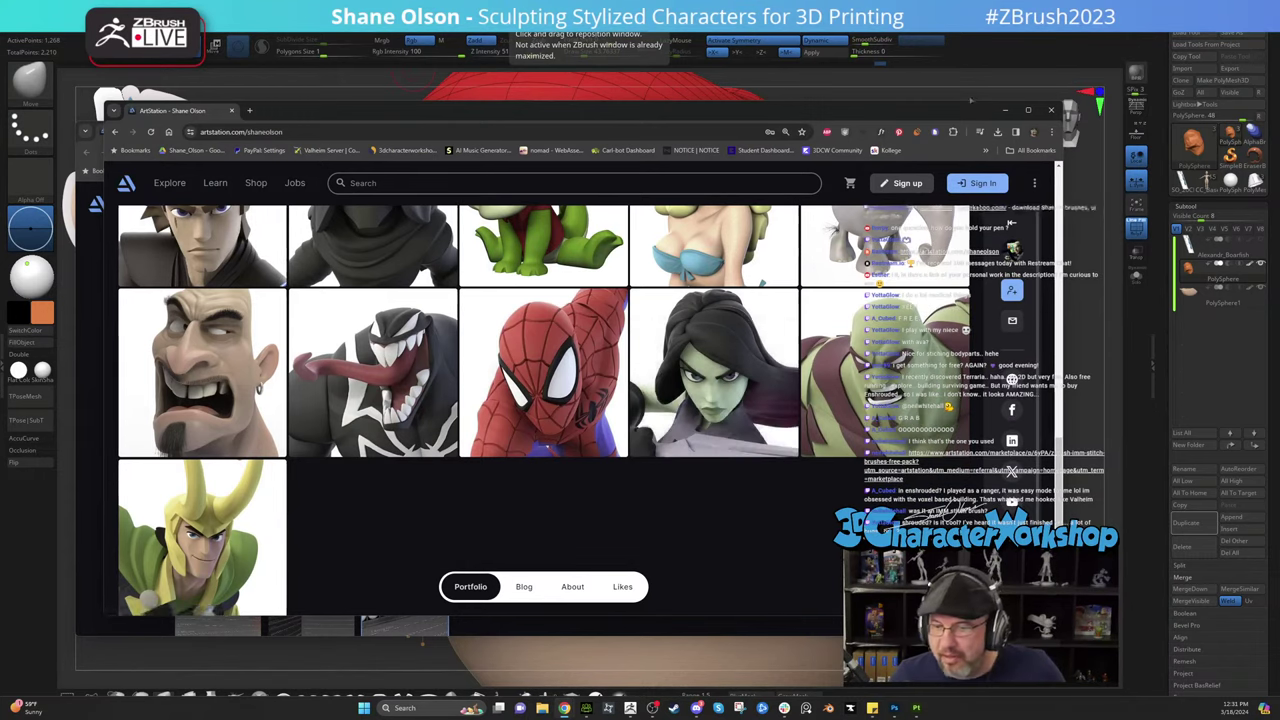
click(1005, 110)
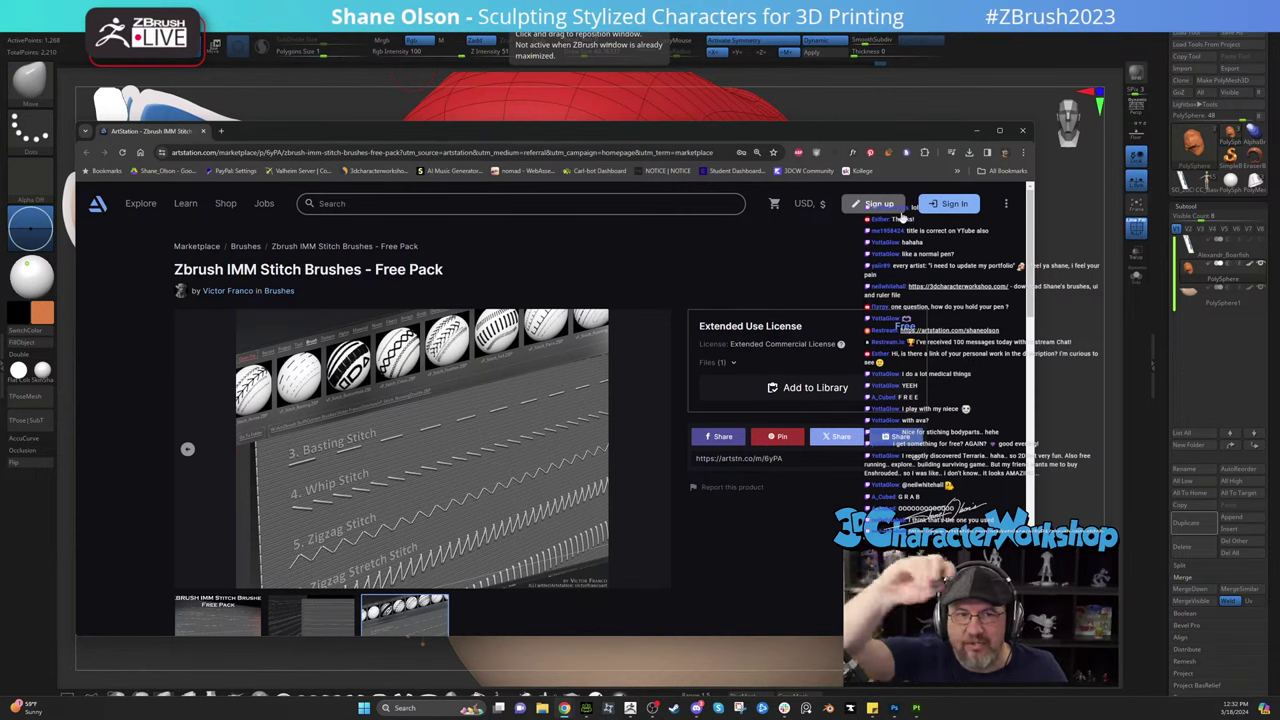
click(977, 131)
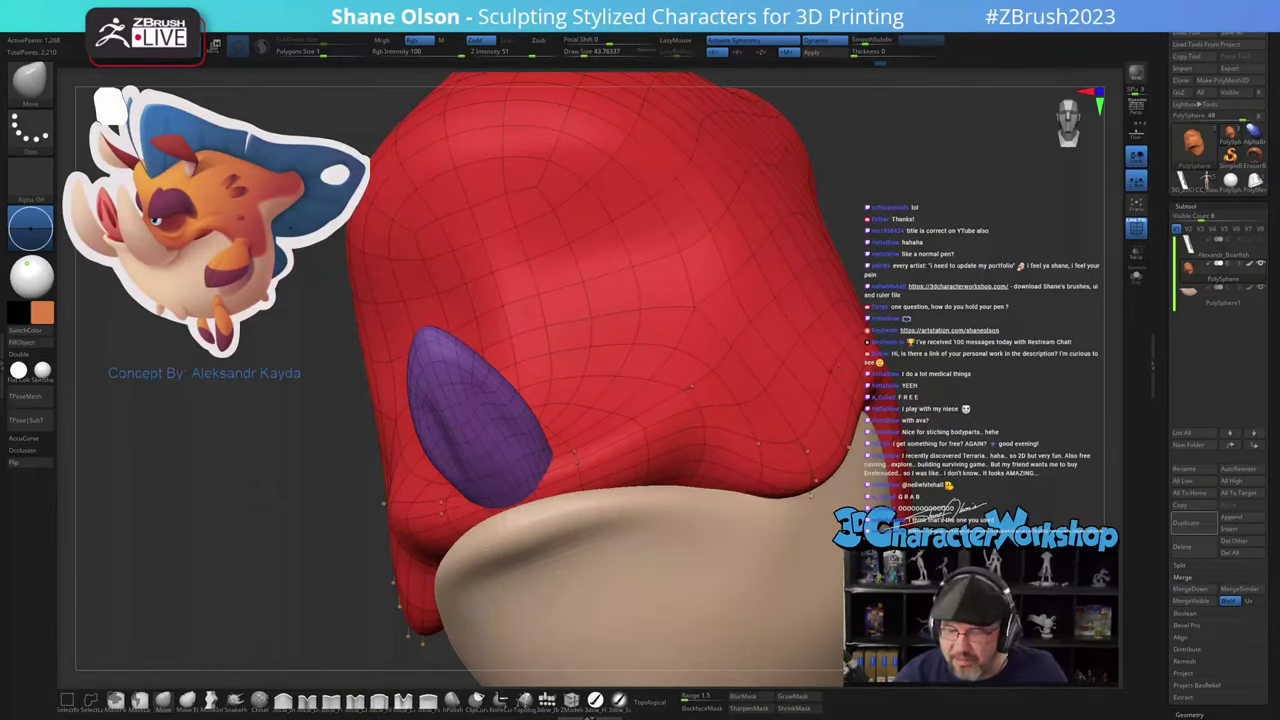
right_drag(914, 320, 904, 386)
drag(740, 345, 845, 415)
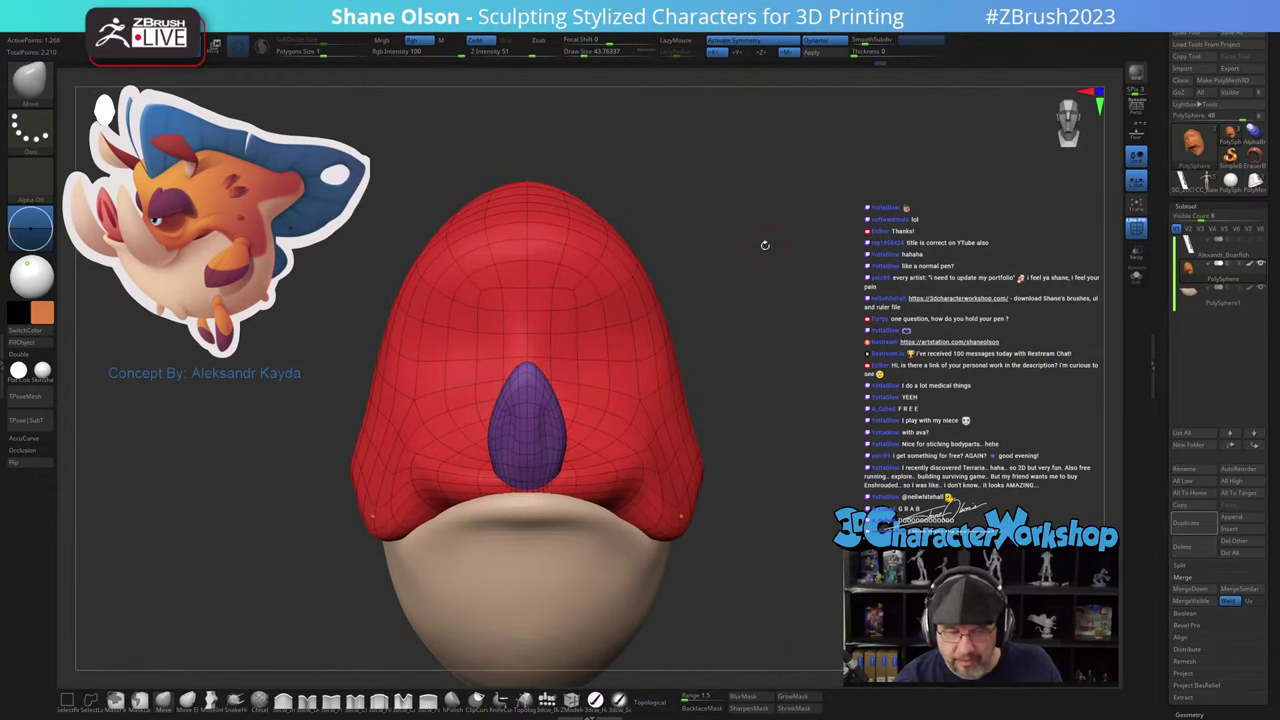
key(space)
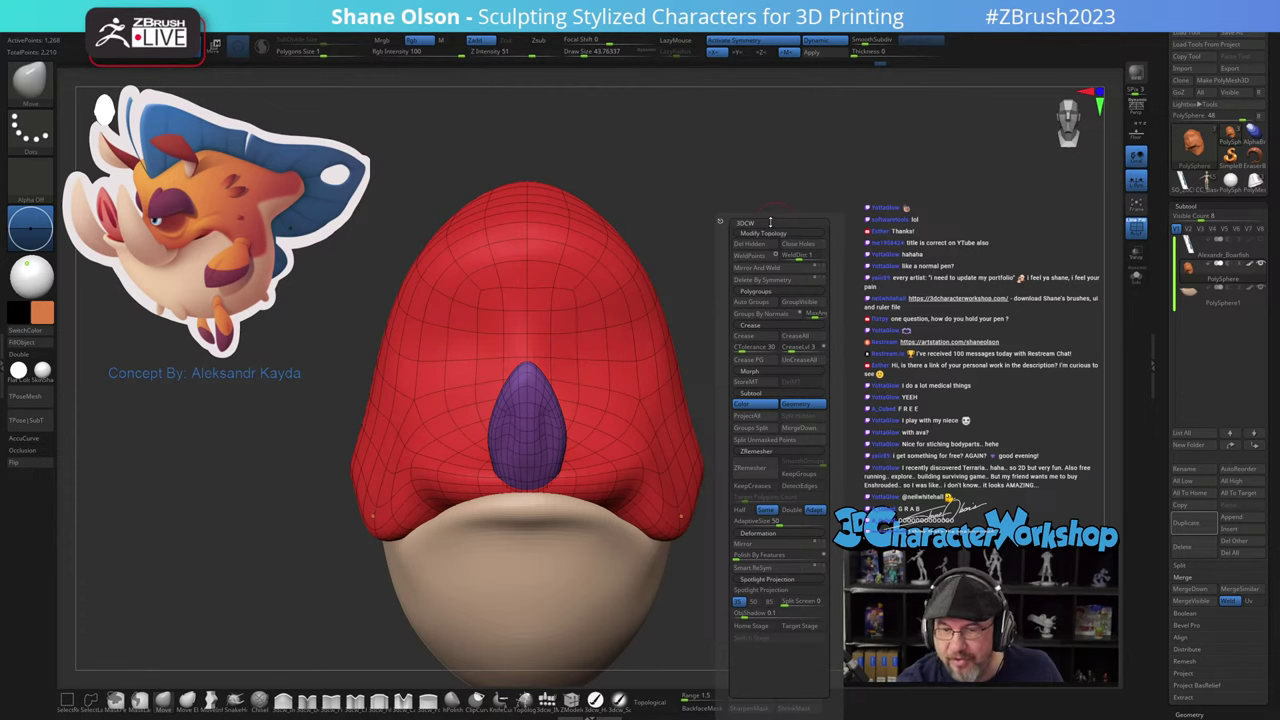
key(space)
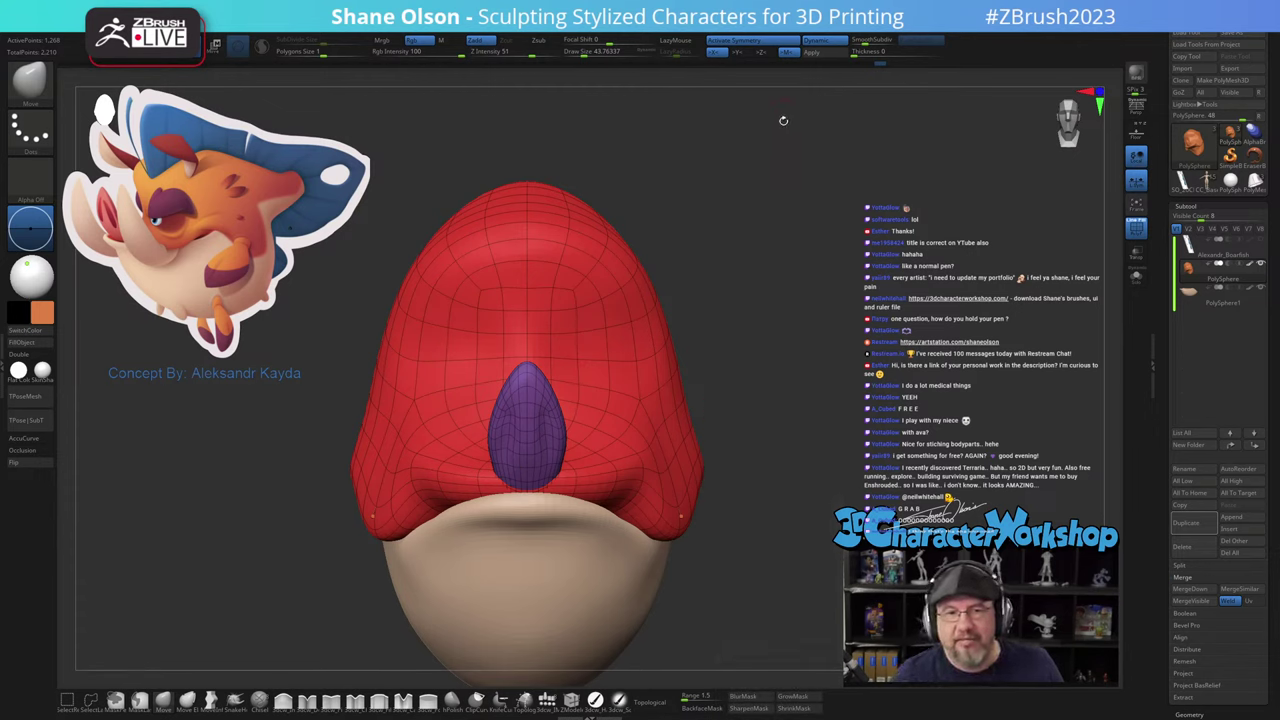
click(783, 120)
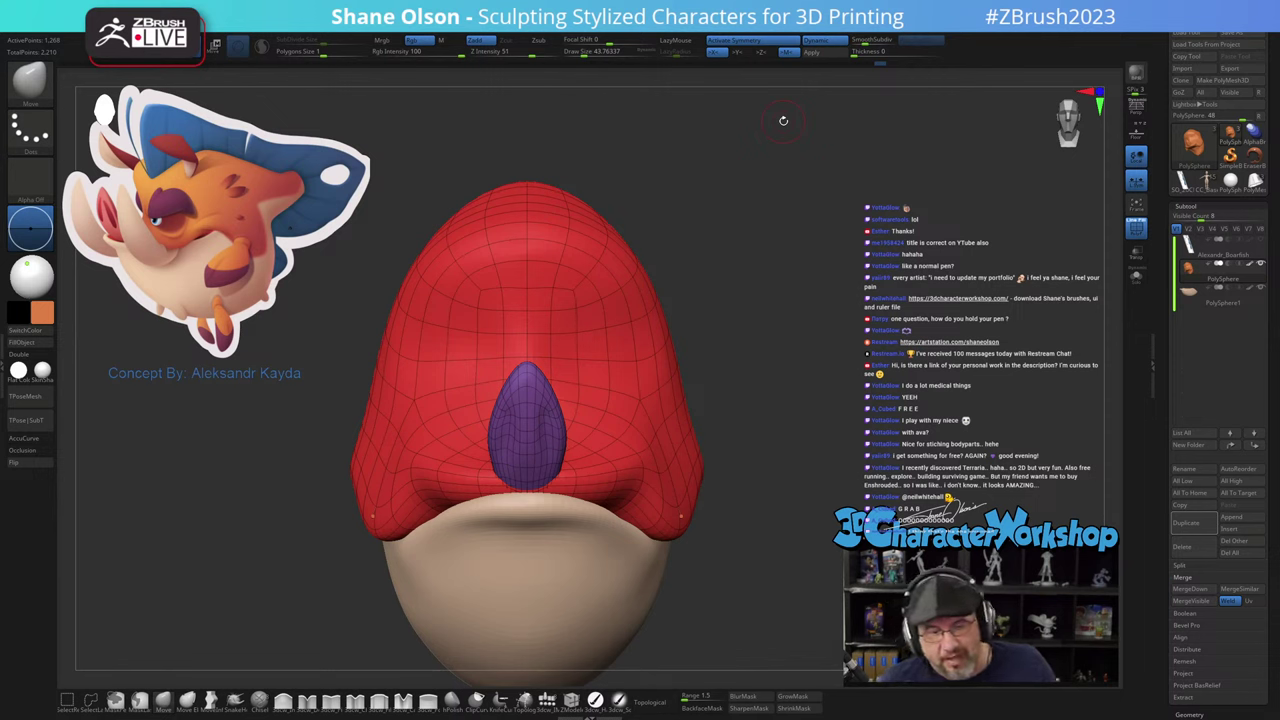
key(space)
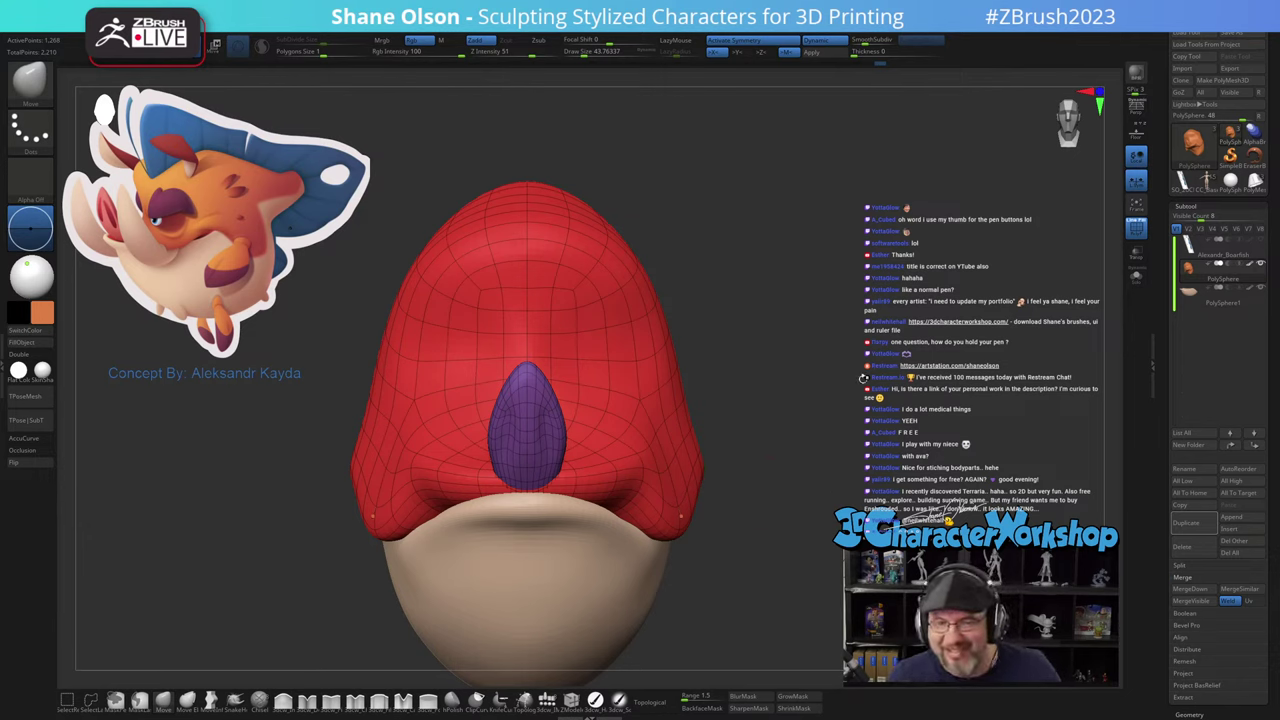
Step: Undo the last two changes and turn off PolyFrame to show the shaded model
key(ctrl+z)
key(ctrl+z)
drag(813, 386, 728, 408)
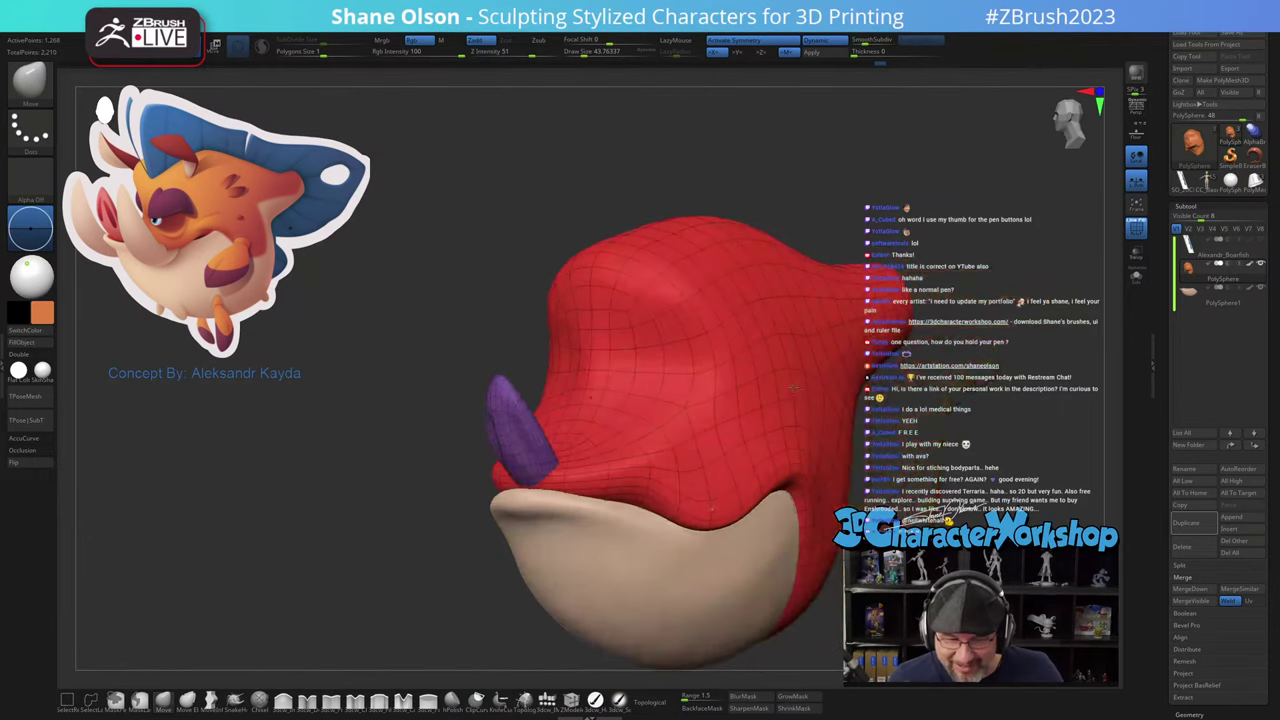
key(shift+f)
Step: Examine the grooves on the shaded tusk from the side and the front
drag(981, 456, 925, 460)
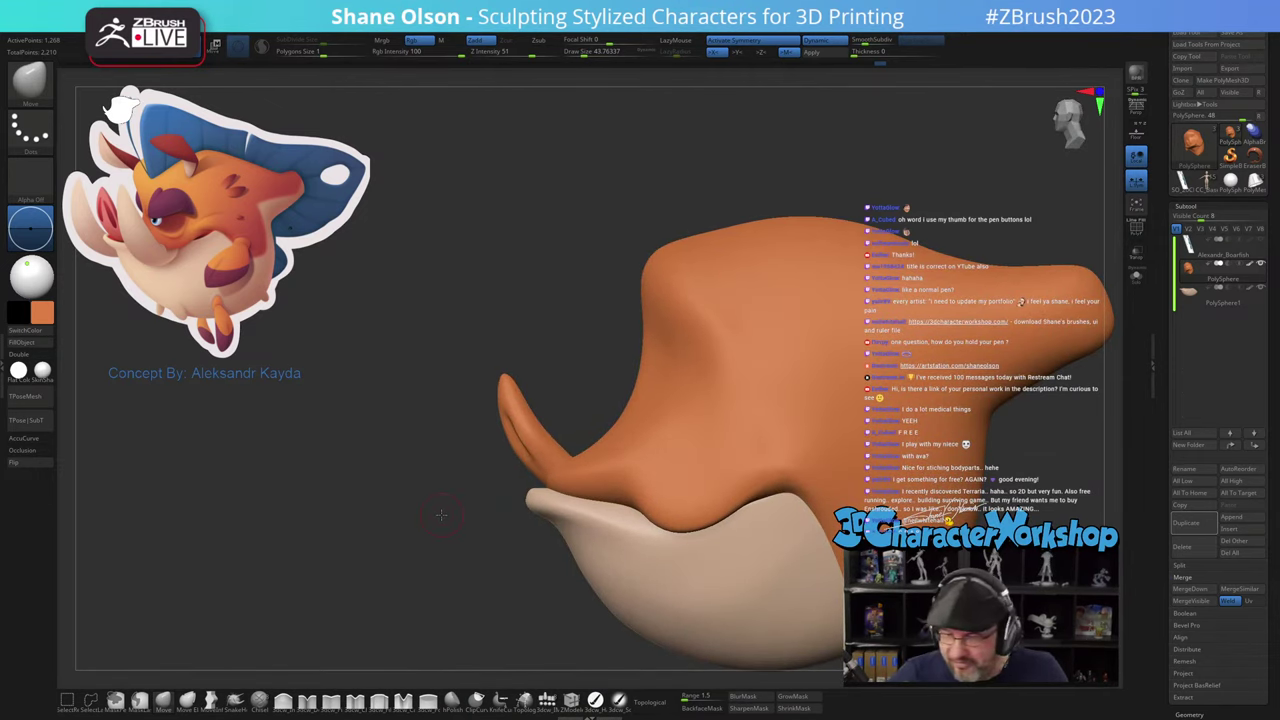
drag(566, 389, 592, 390)
drag(480, 392, 542, 406)
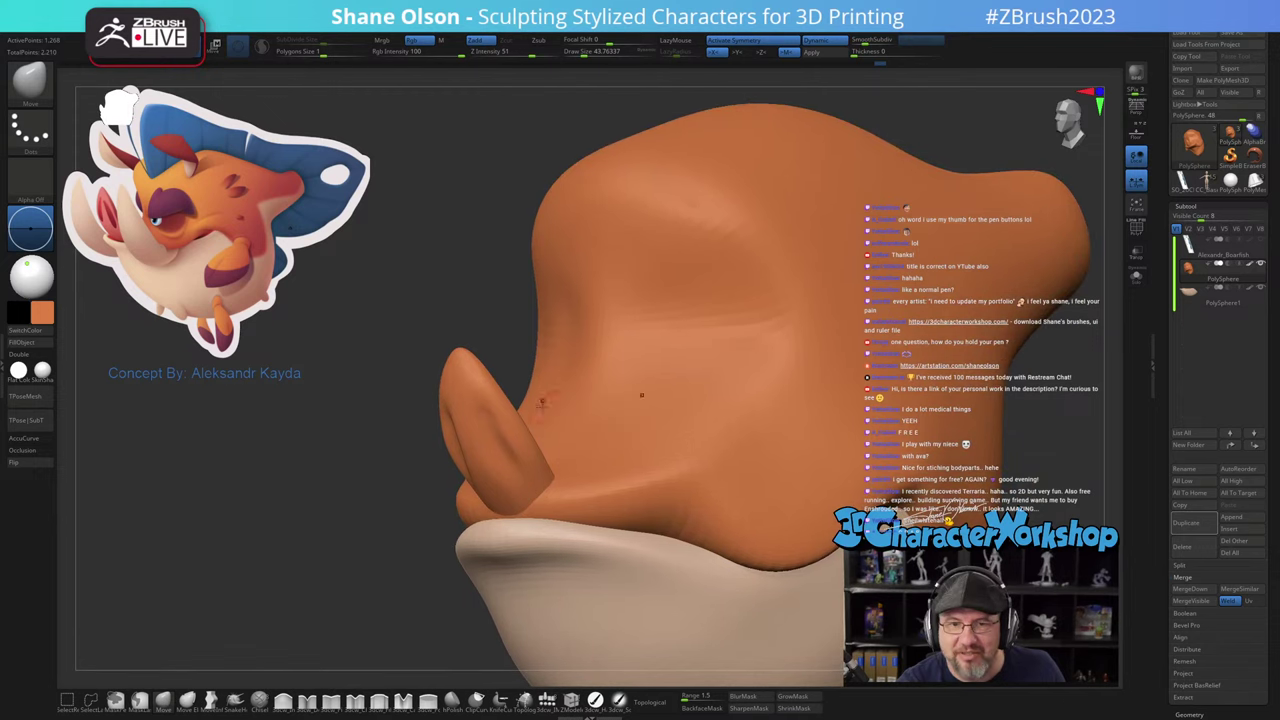
drag(495, 353, 508, 325)
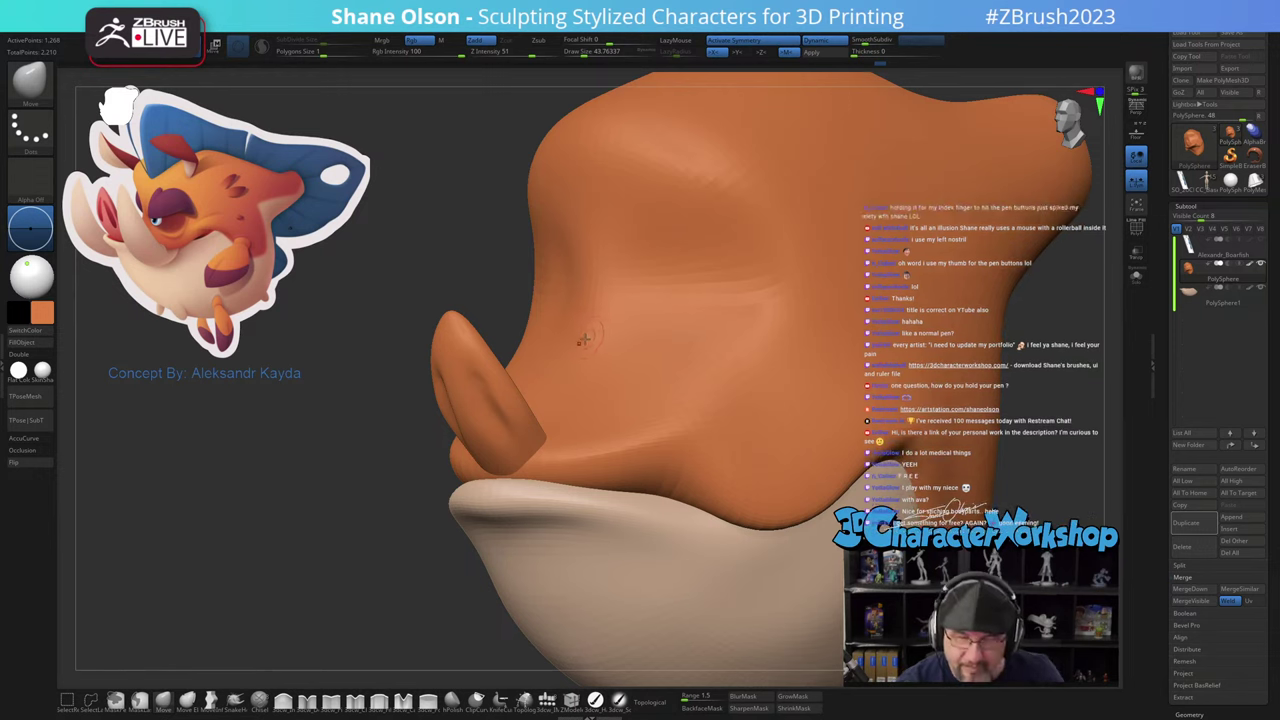
drag(509, 350, 541, 356)
right_drag(540, 356, 541, 383)
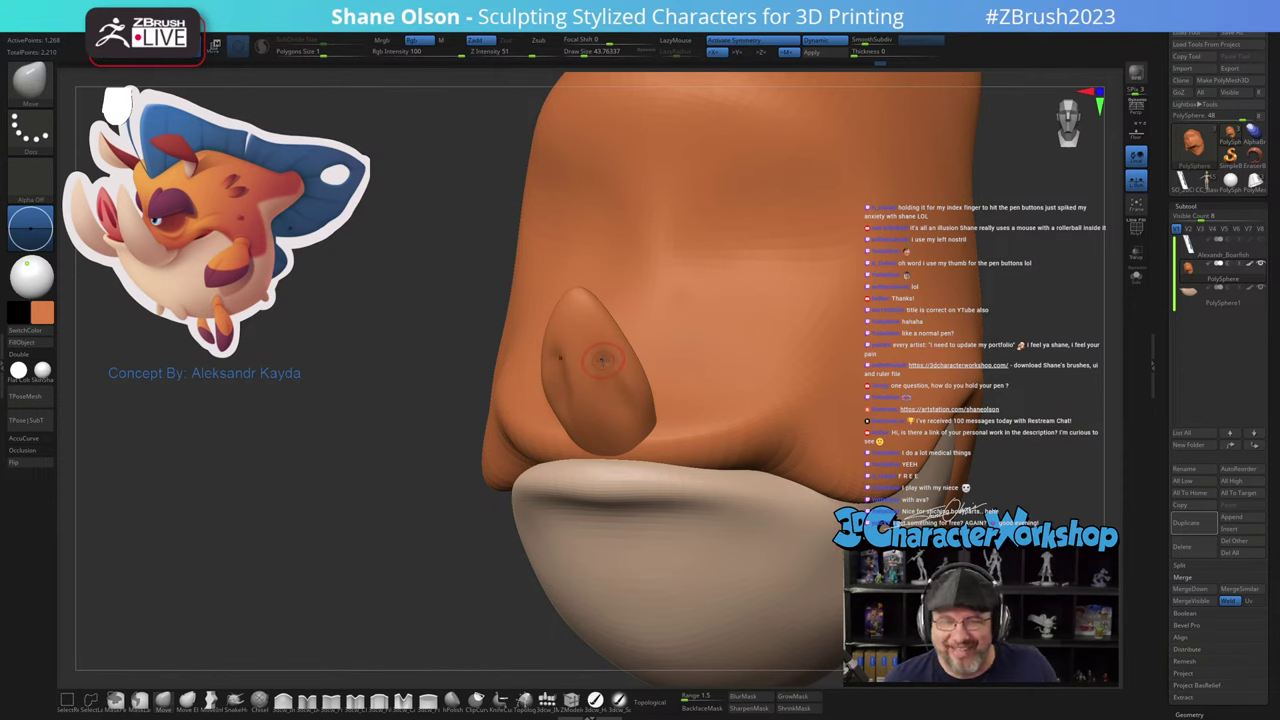
right_drag(601, 360, 579, 383)
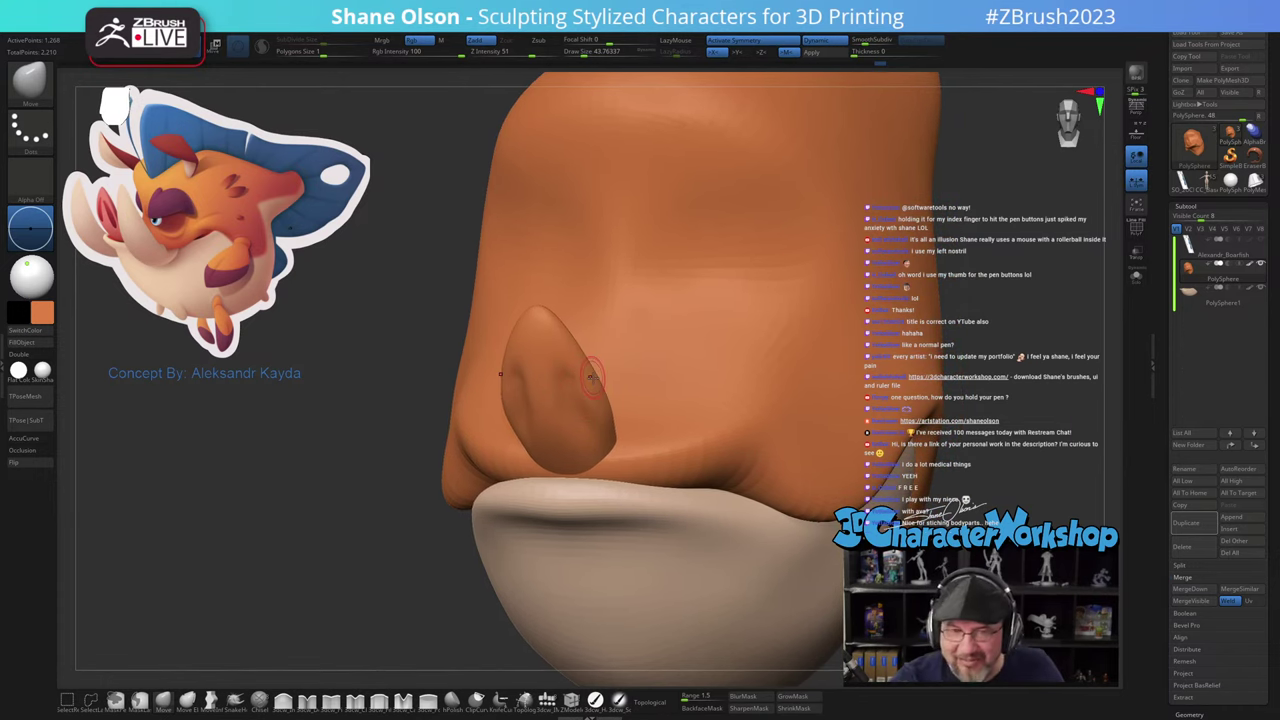
right_drag(1017, 276, 961, 297)
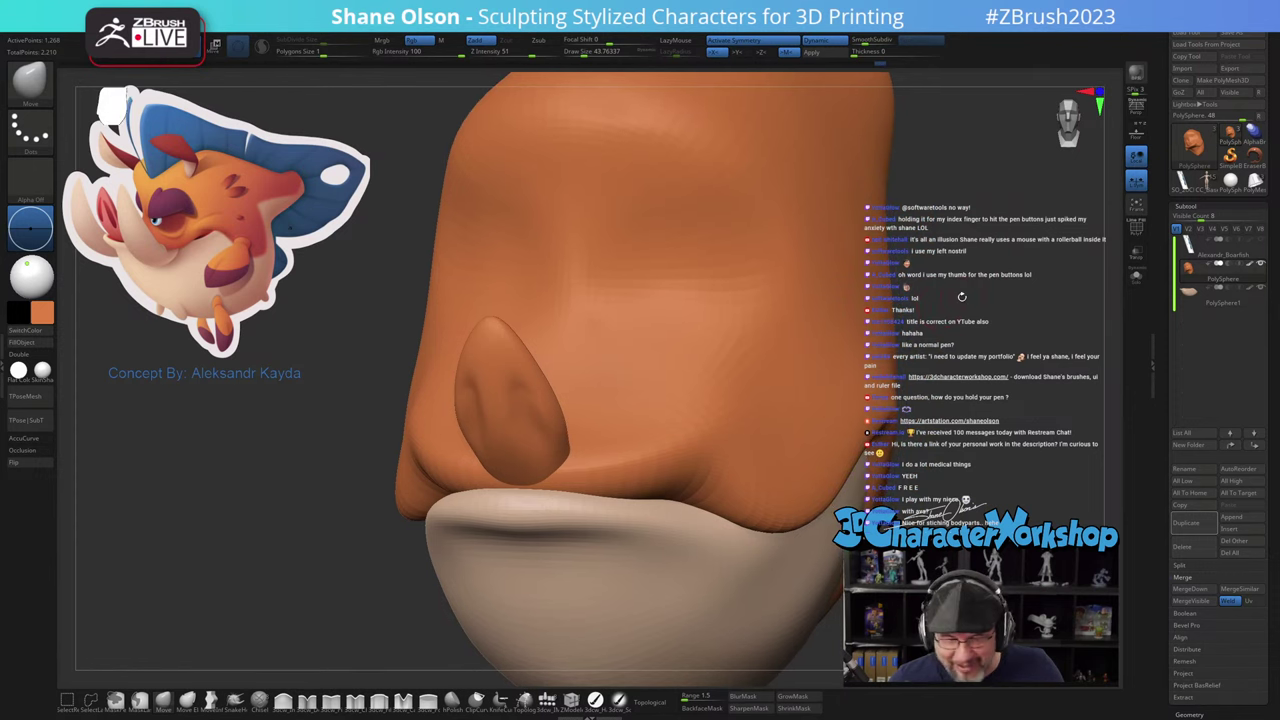
Step: Turn PolyFrame back on and switch off Dynamic Subdivision to show the body's low-poly mesh
key(shift+f)
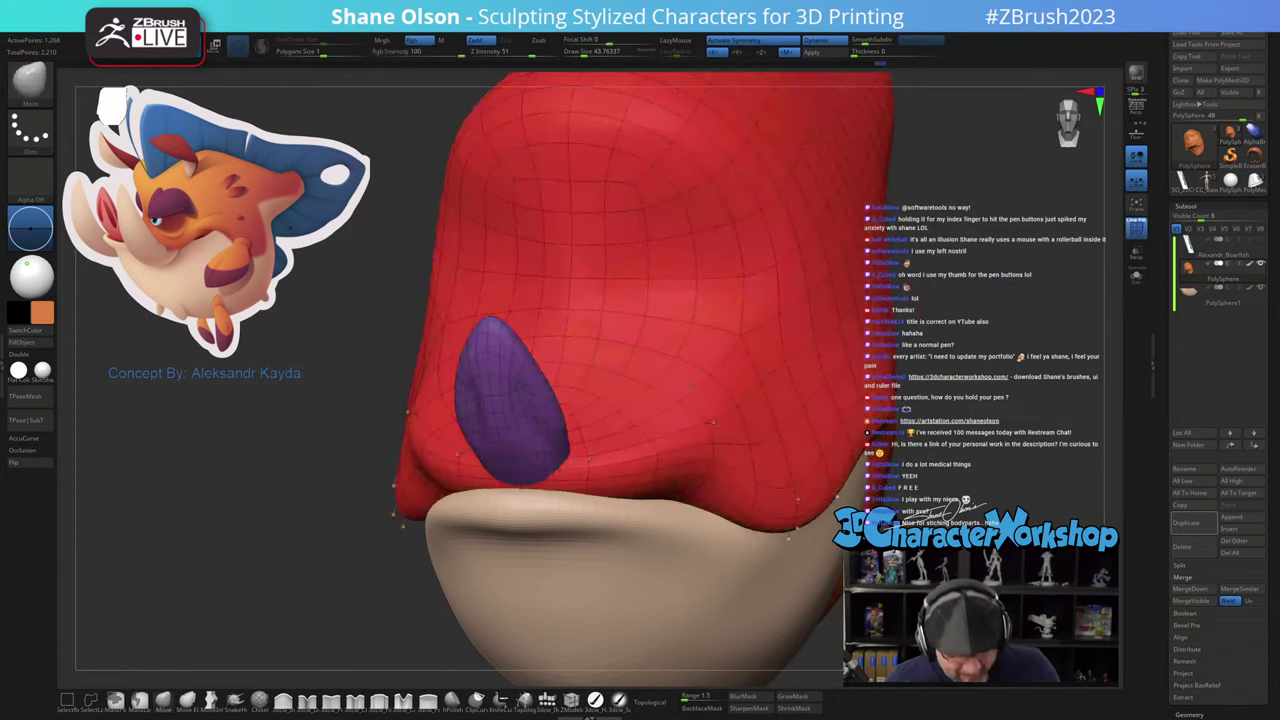
click(816, 40)
ctrl+right_drag(965, 287, 962, 200)
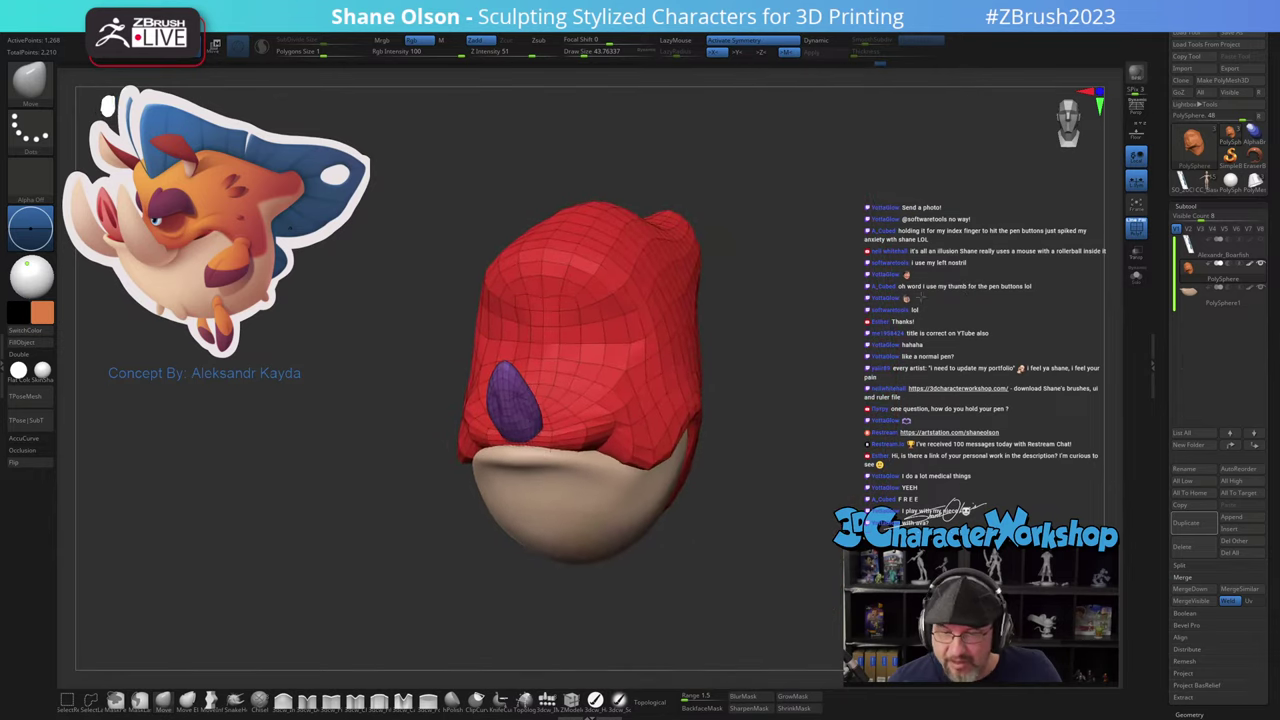
Step: Subdivide the red body mesh to a higher subdivision level and show its subdivision settings
right_drag(1030, 400, 910, 450)
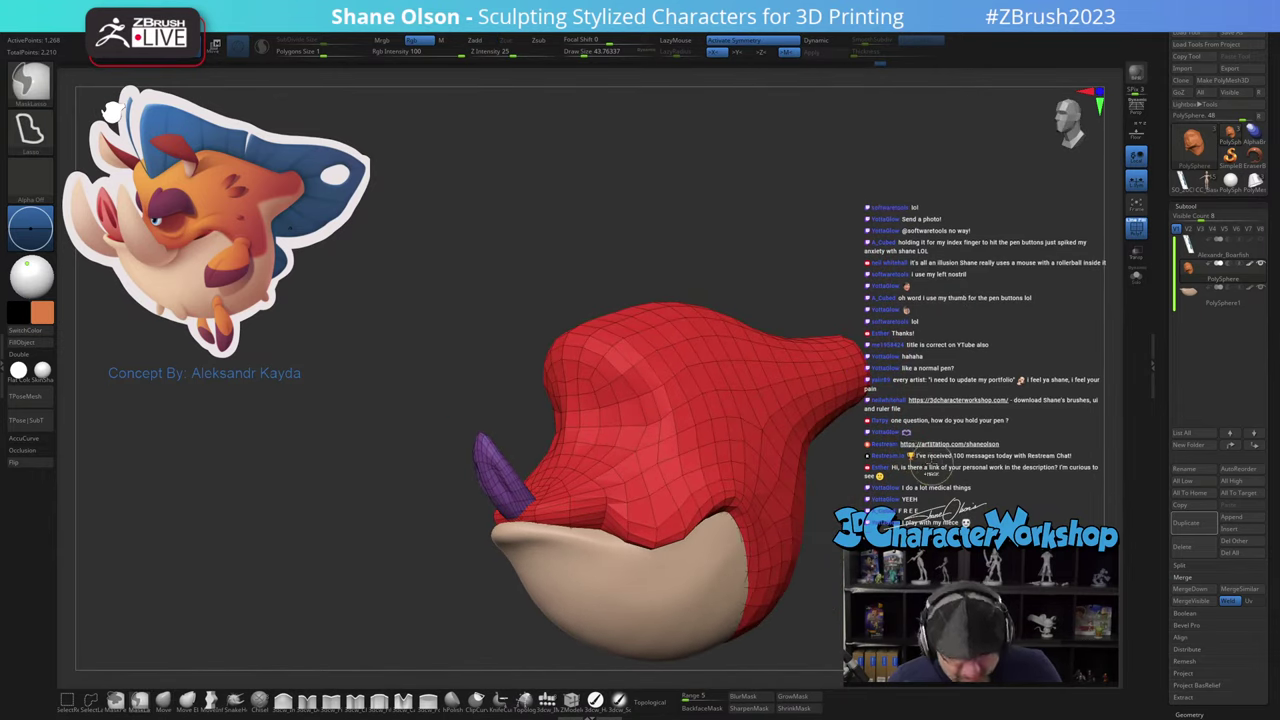
key(ctrl+d)
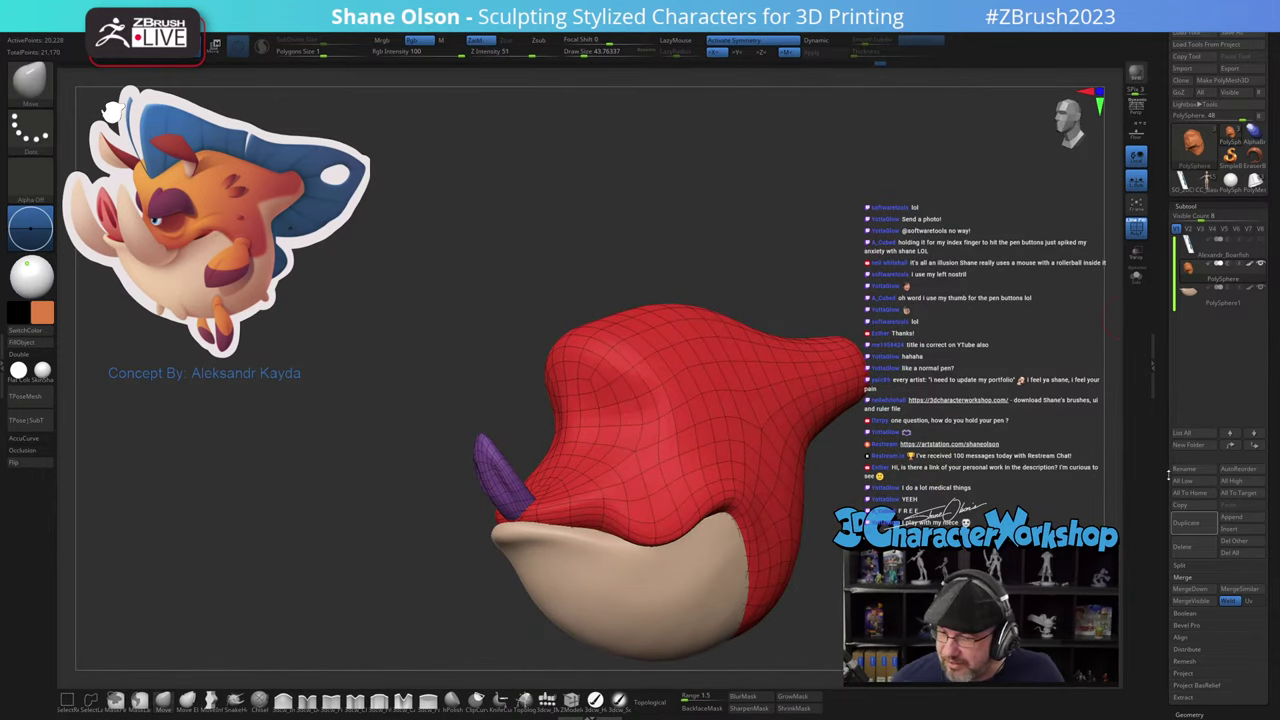
scroll(1175, 444, down, 3)
click(1190, 480)
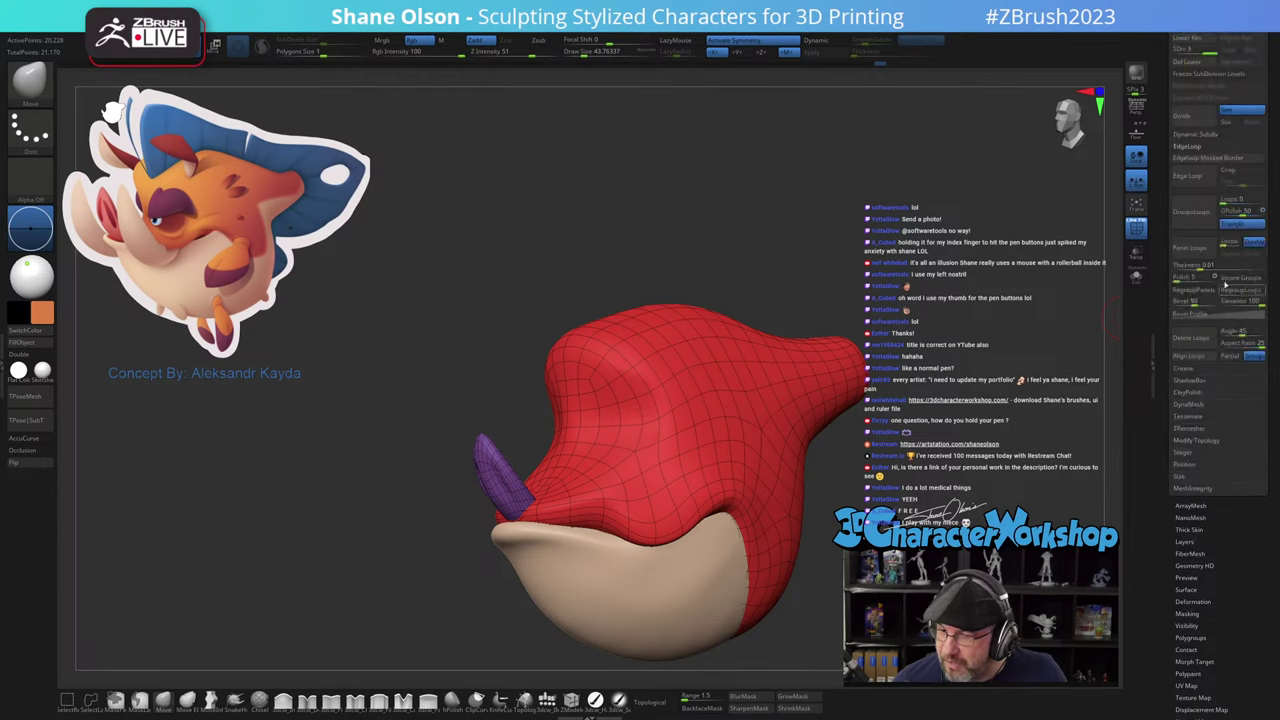
key(ctrl+d)
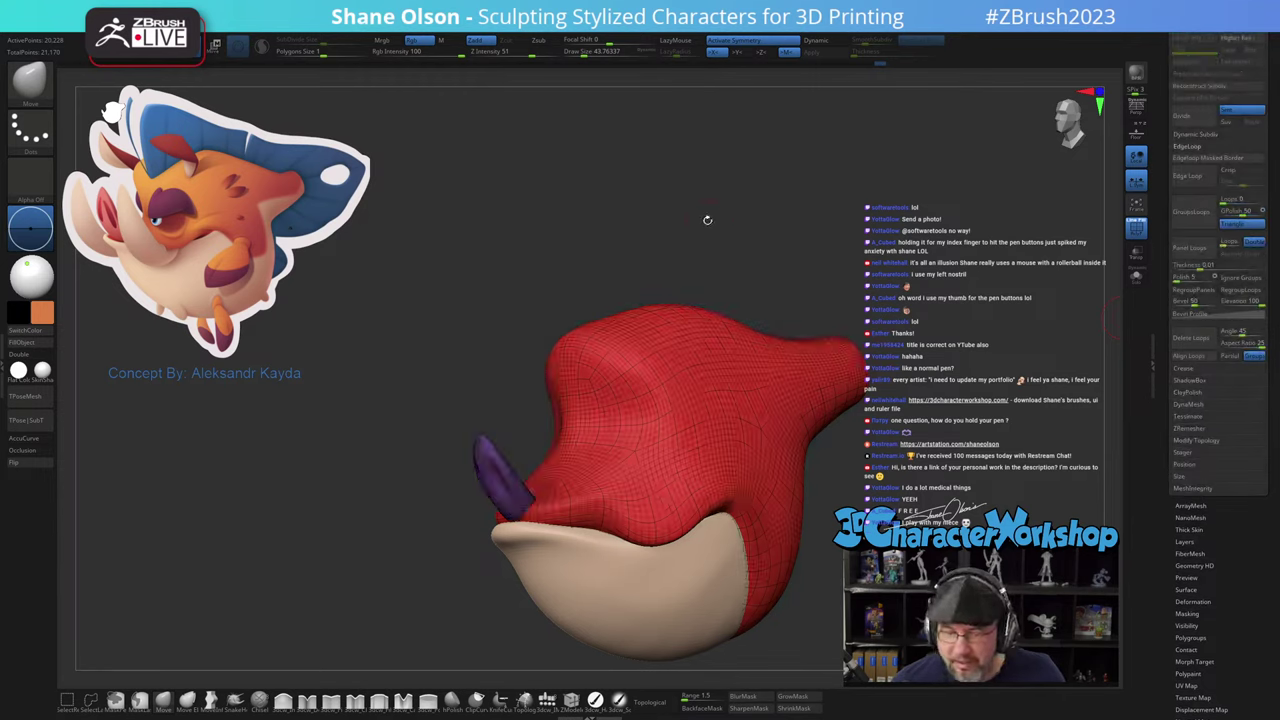
Step: Undo the last five changes and inspect the tusk's shape up close from the side and from below
drag(708, 220, 509, 386)
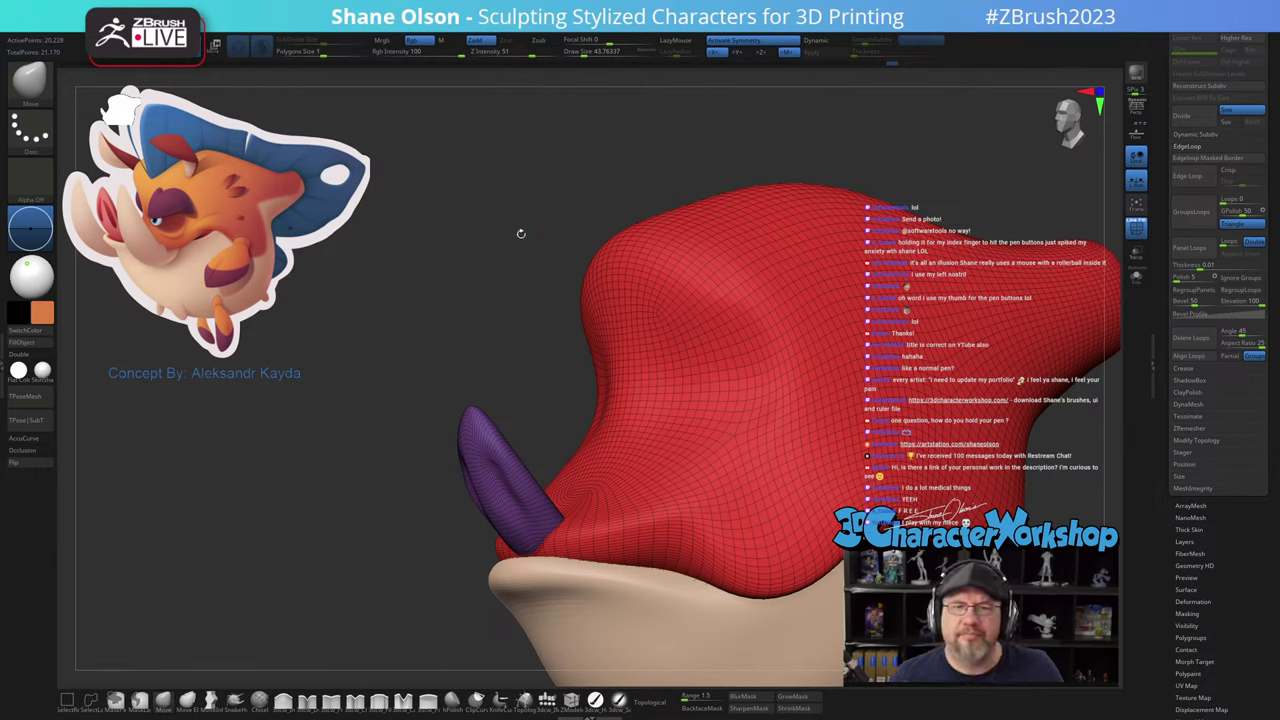
drag(521, 234, 472, 255)
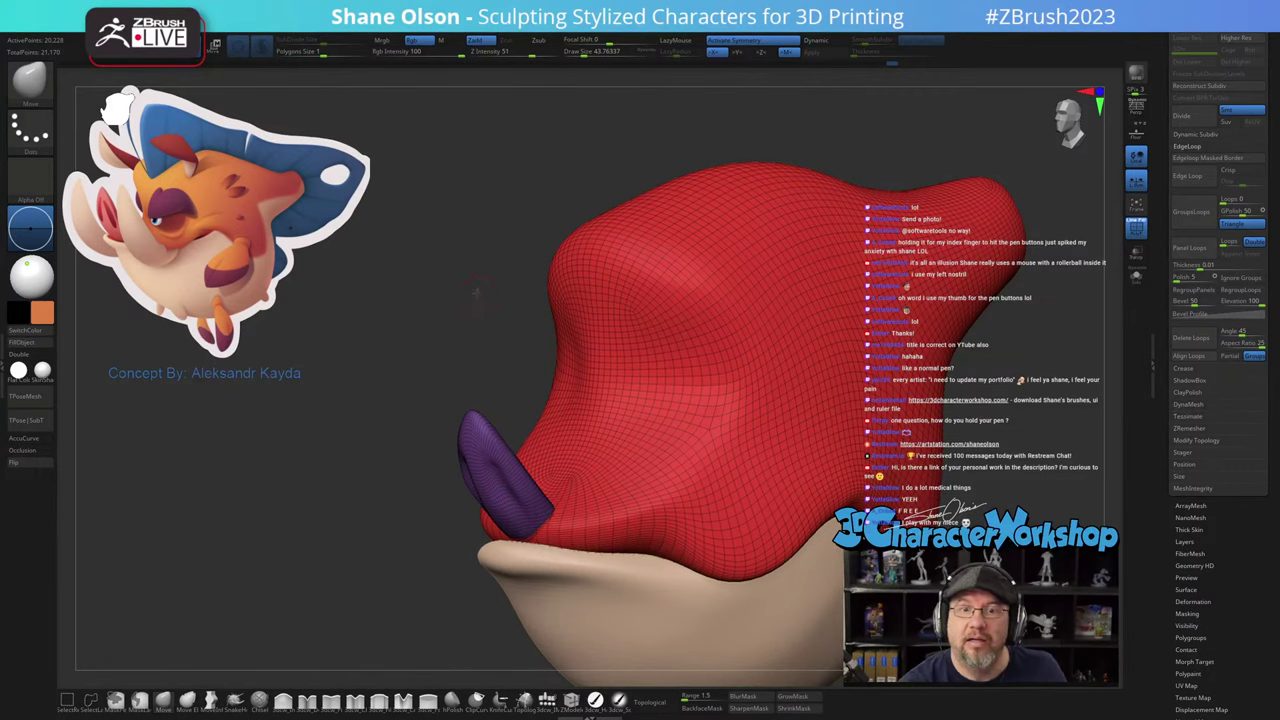
key(ctrl+z)
key(ctrl+z)
key(ctrl+z)
key(ctrl+z)
key(ctrl+z)
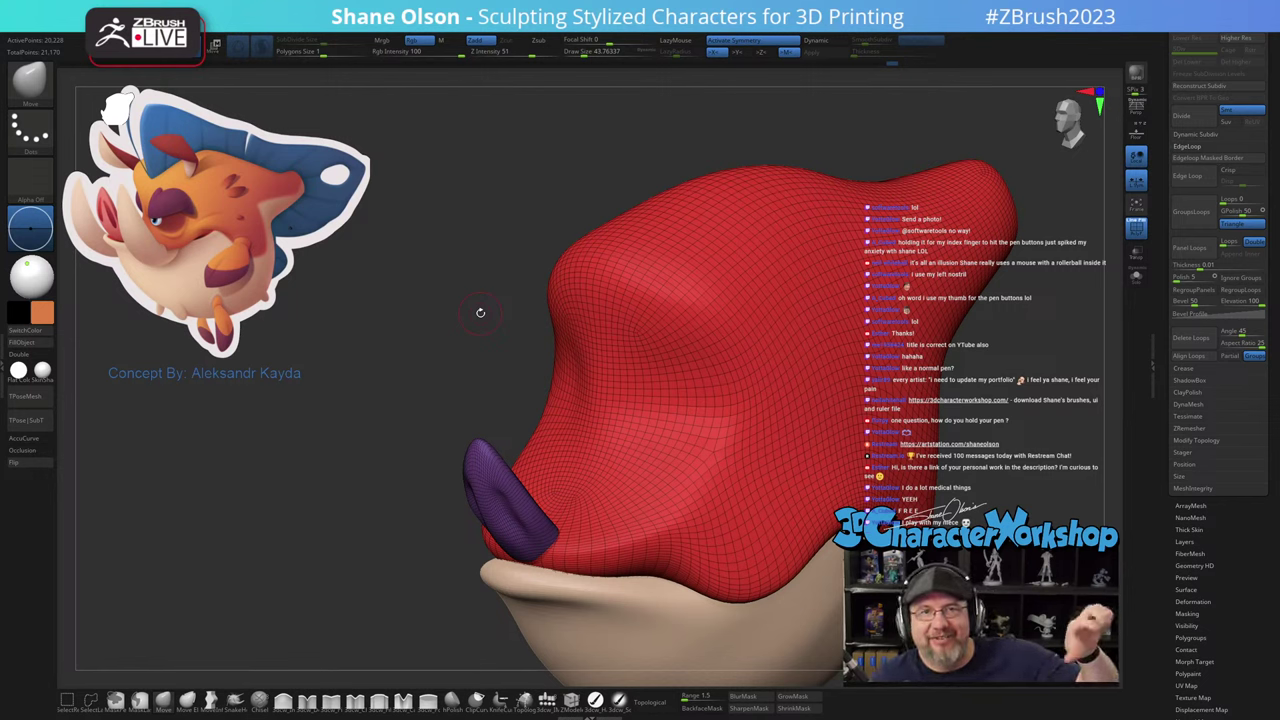
drag(509, 414, 532, 450)
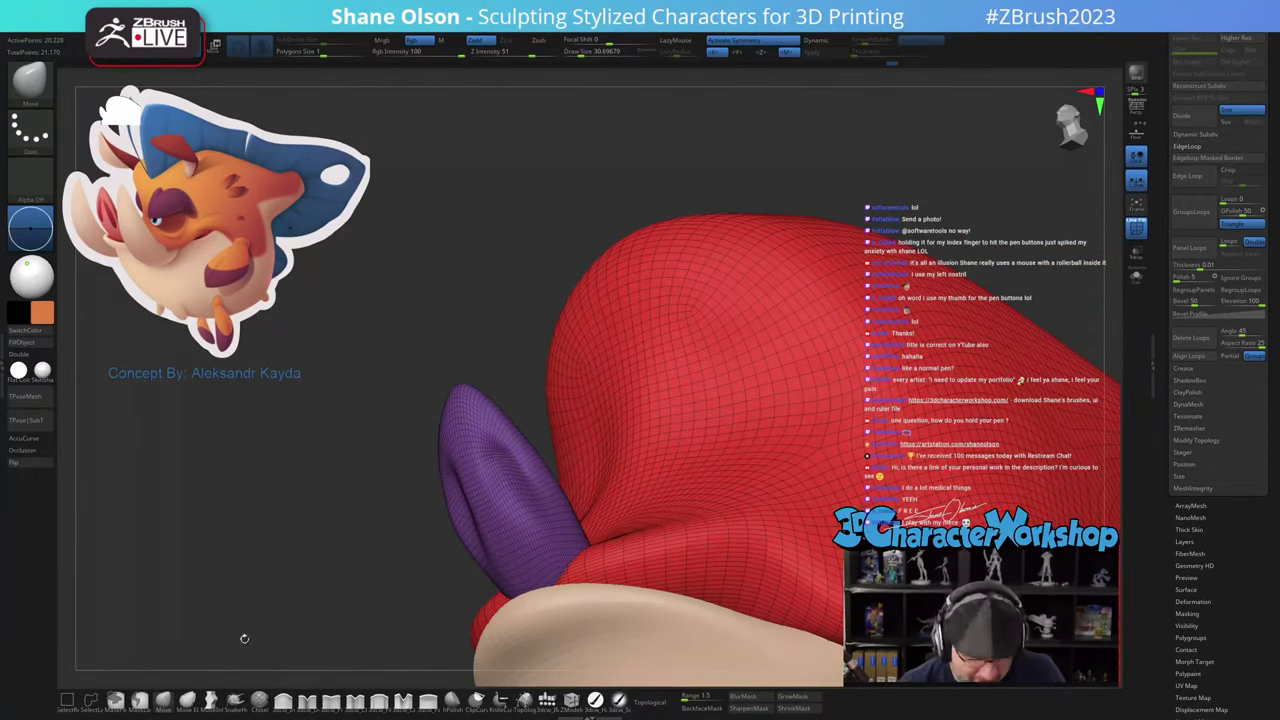
alt+drag(240, 616, 238, 590)
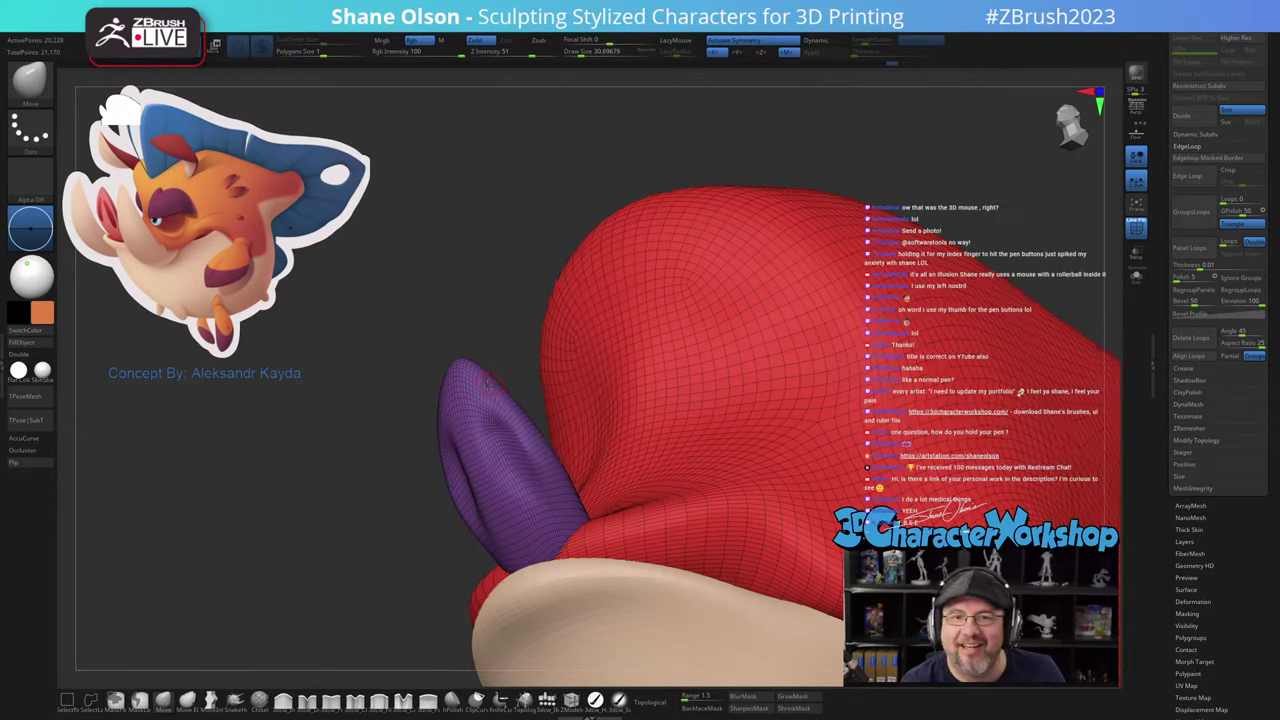
right_drag(487, 384, 487, 388)
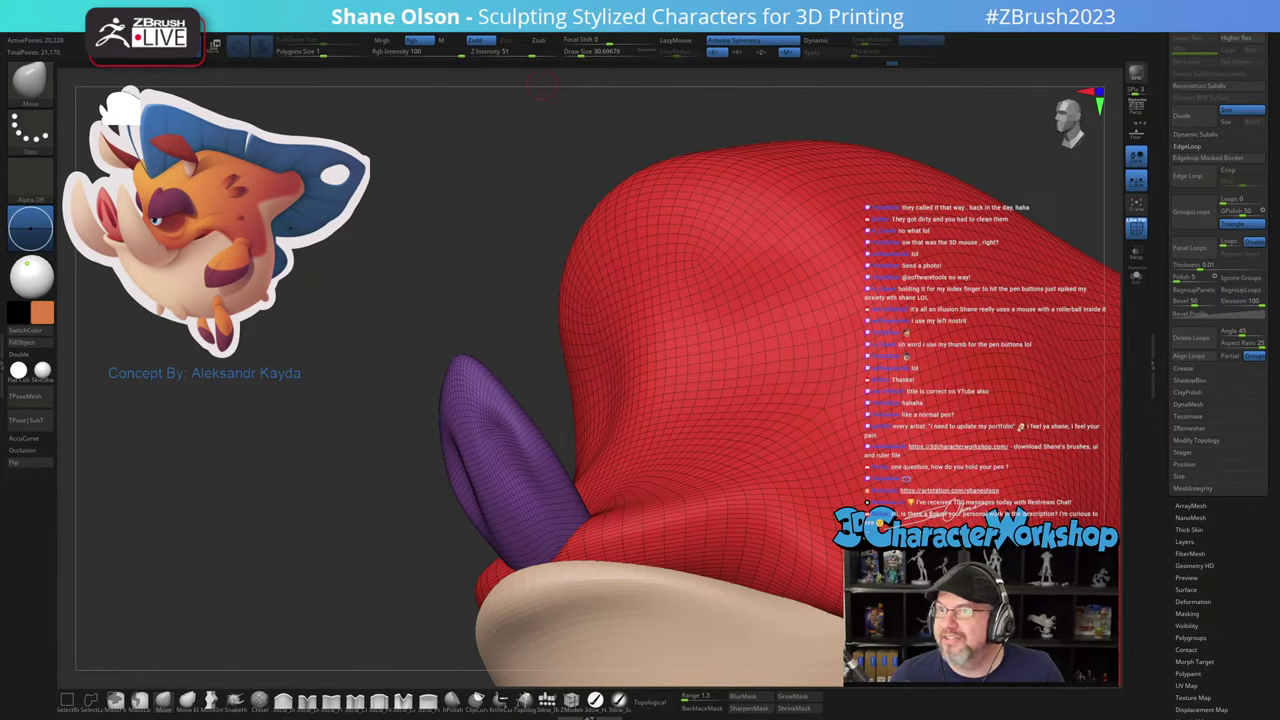
Step: Switch to the browser, close the ArtStation page for the ZBrush IMM stitch brushes, and return to the model in ZBrush
key(alt+Tab)
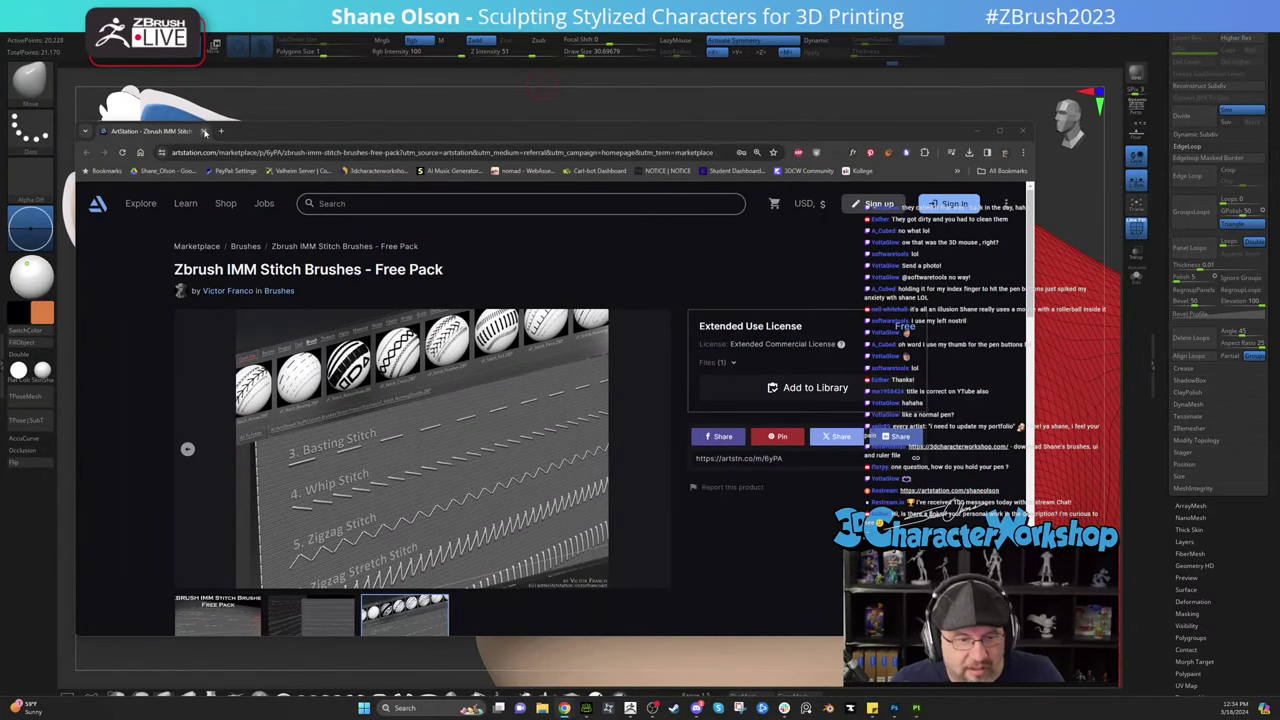
click(204, 131)
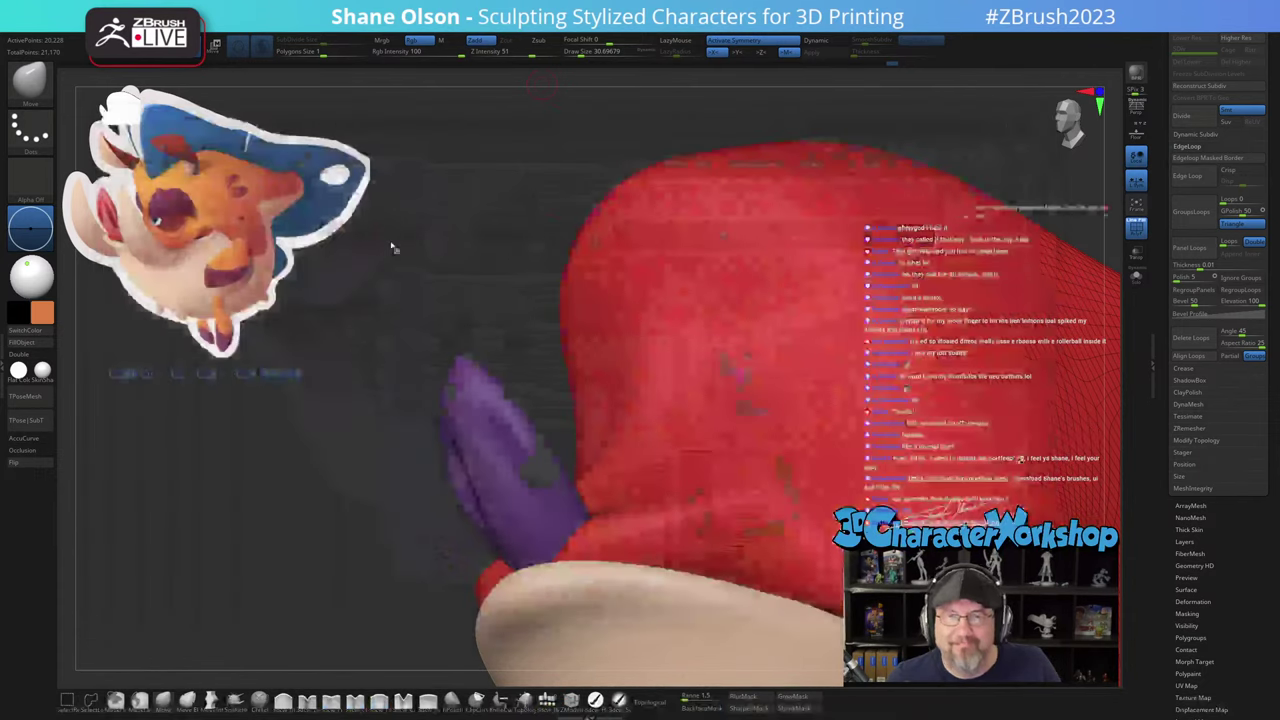
click(224, 118)
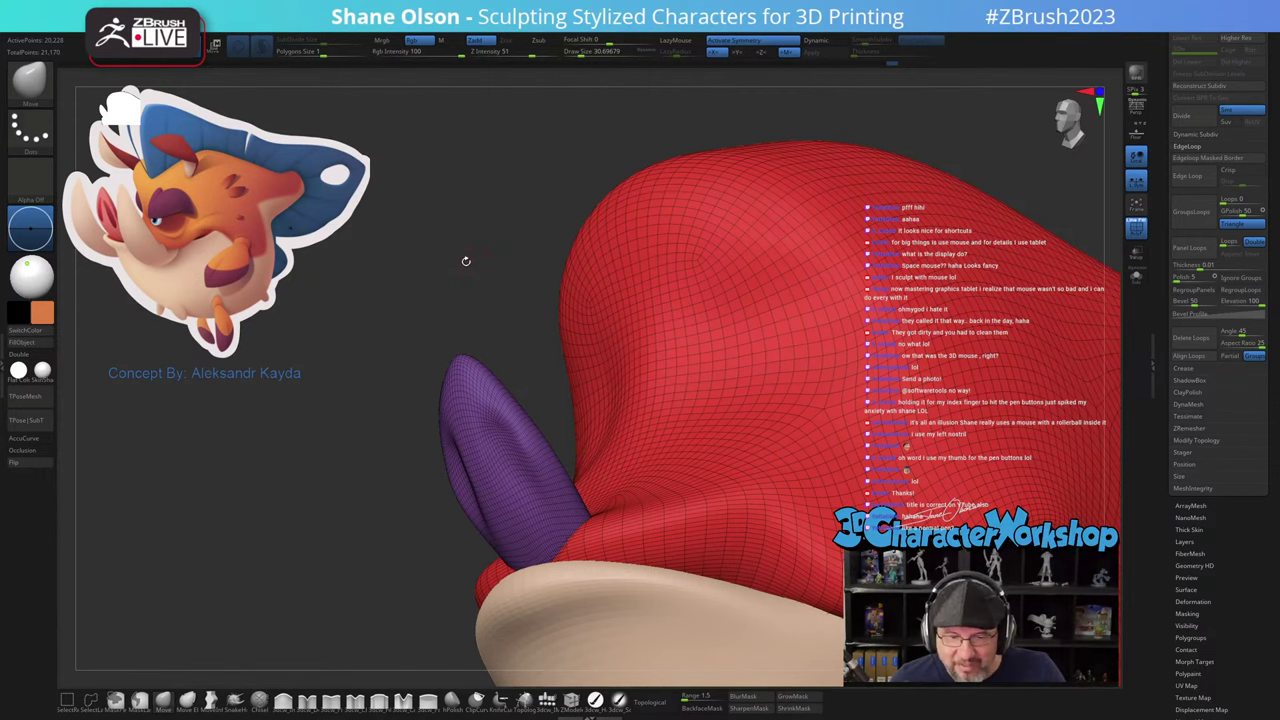
drag(465, 261, 517, 259)
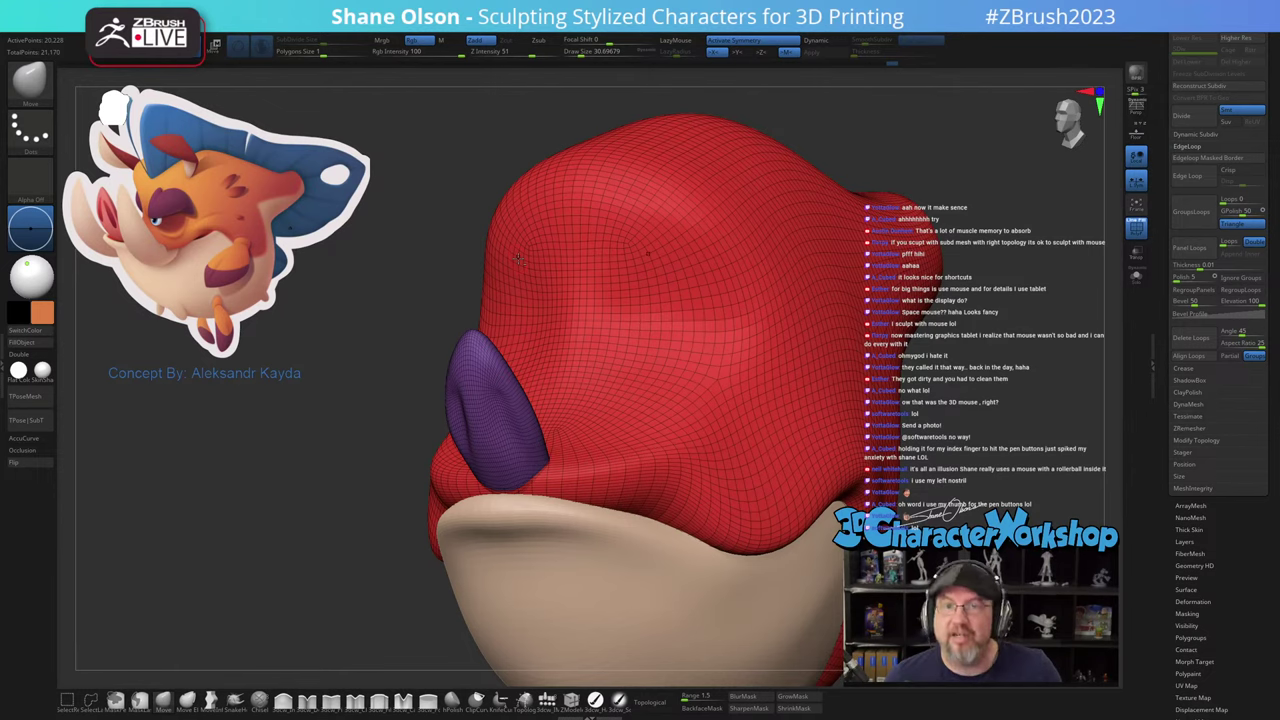
Step: Switch to Character Creator, view the blonde cartoon character from closer and from another angle, and return to ZBrush
key(alt+Tab)
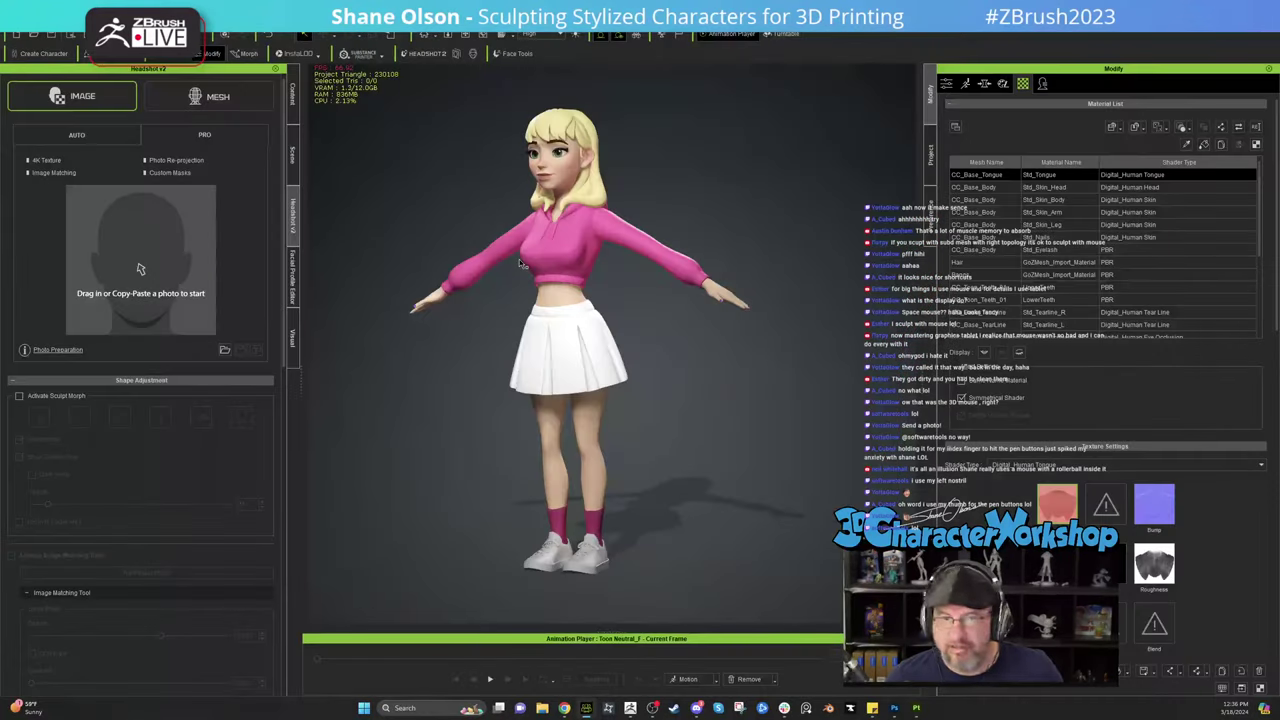
scroll(682, 377, up, 5)
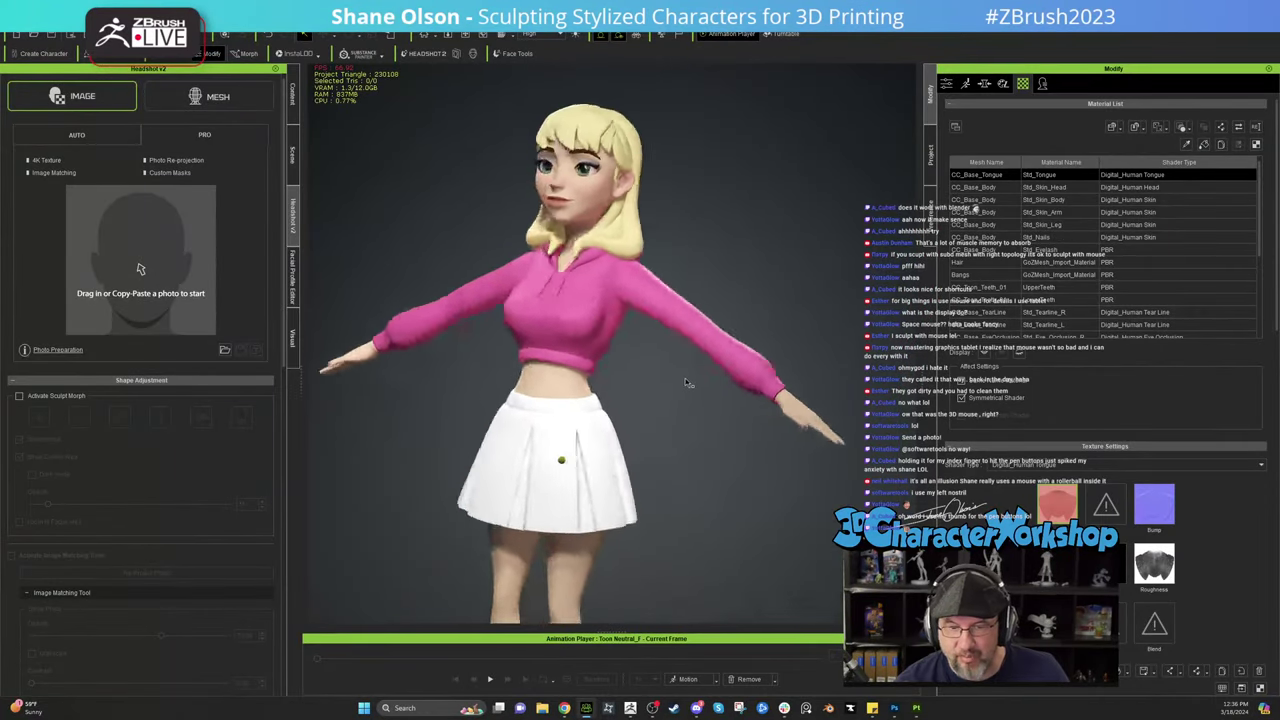
right_drag(686, 380, 715, 456)
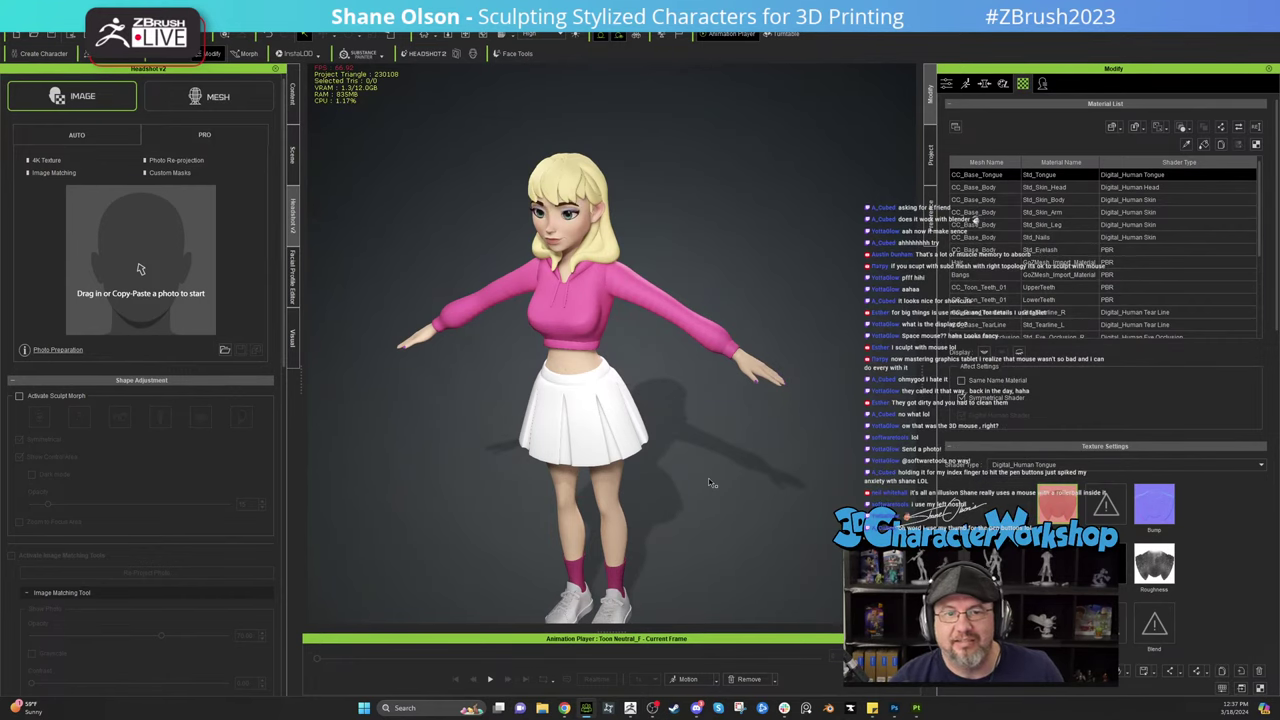
key(alt+Tab)
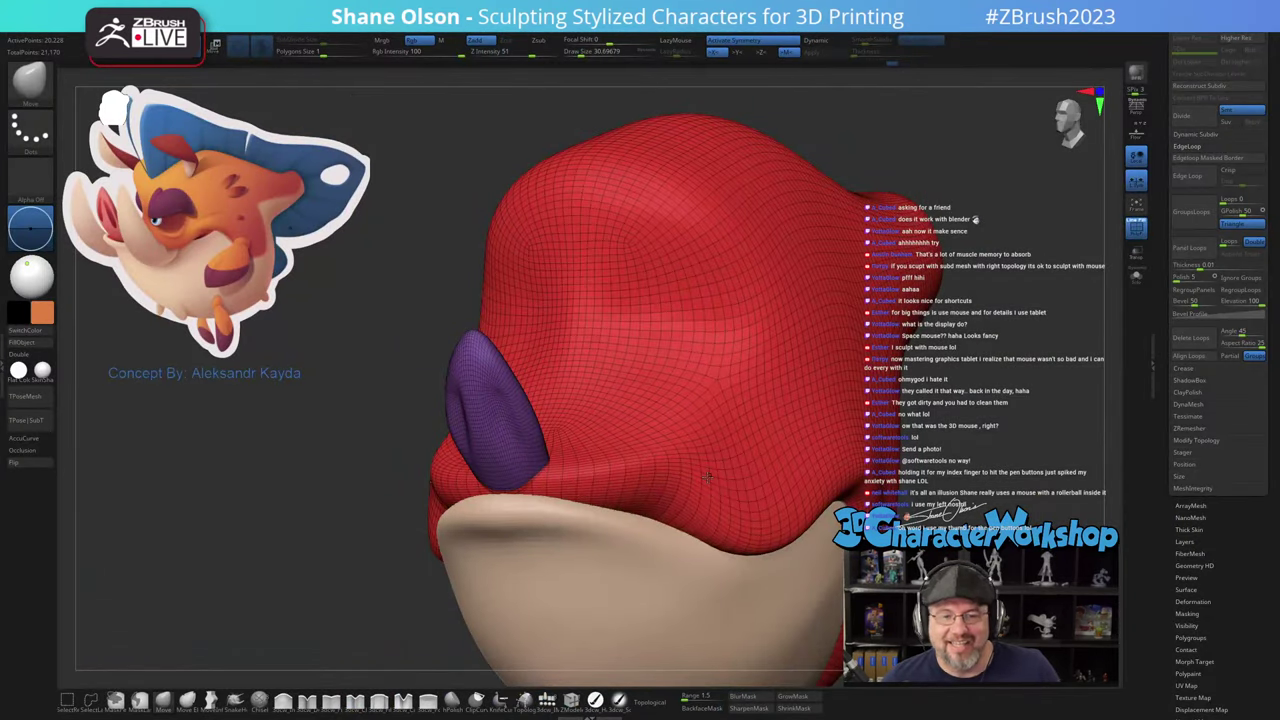